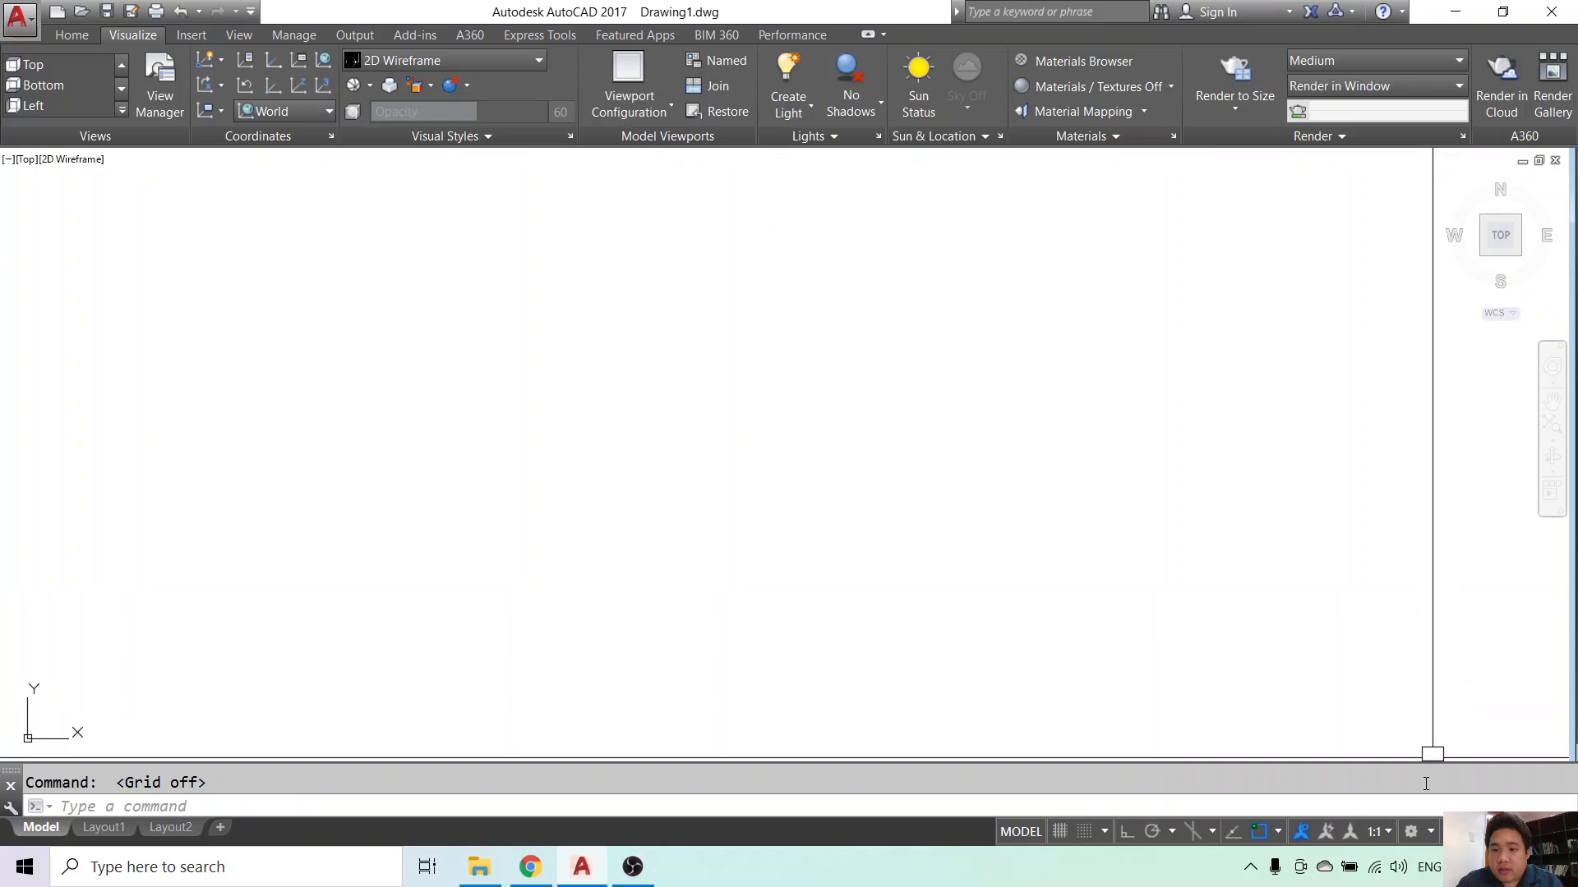
- Switch to the 3D Basics workspace and split the drawing into two vertical viewports
click(1427, 834)
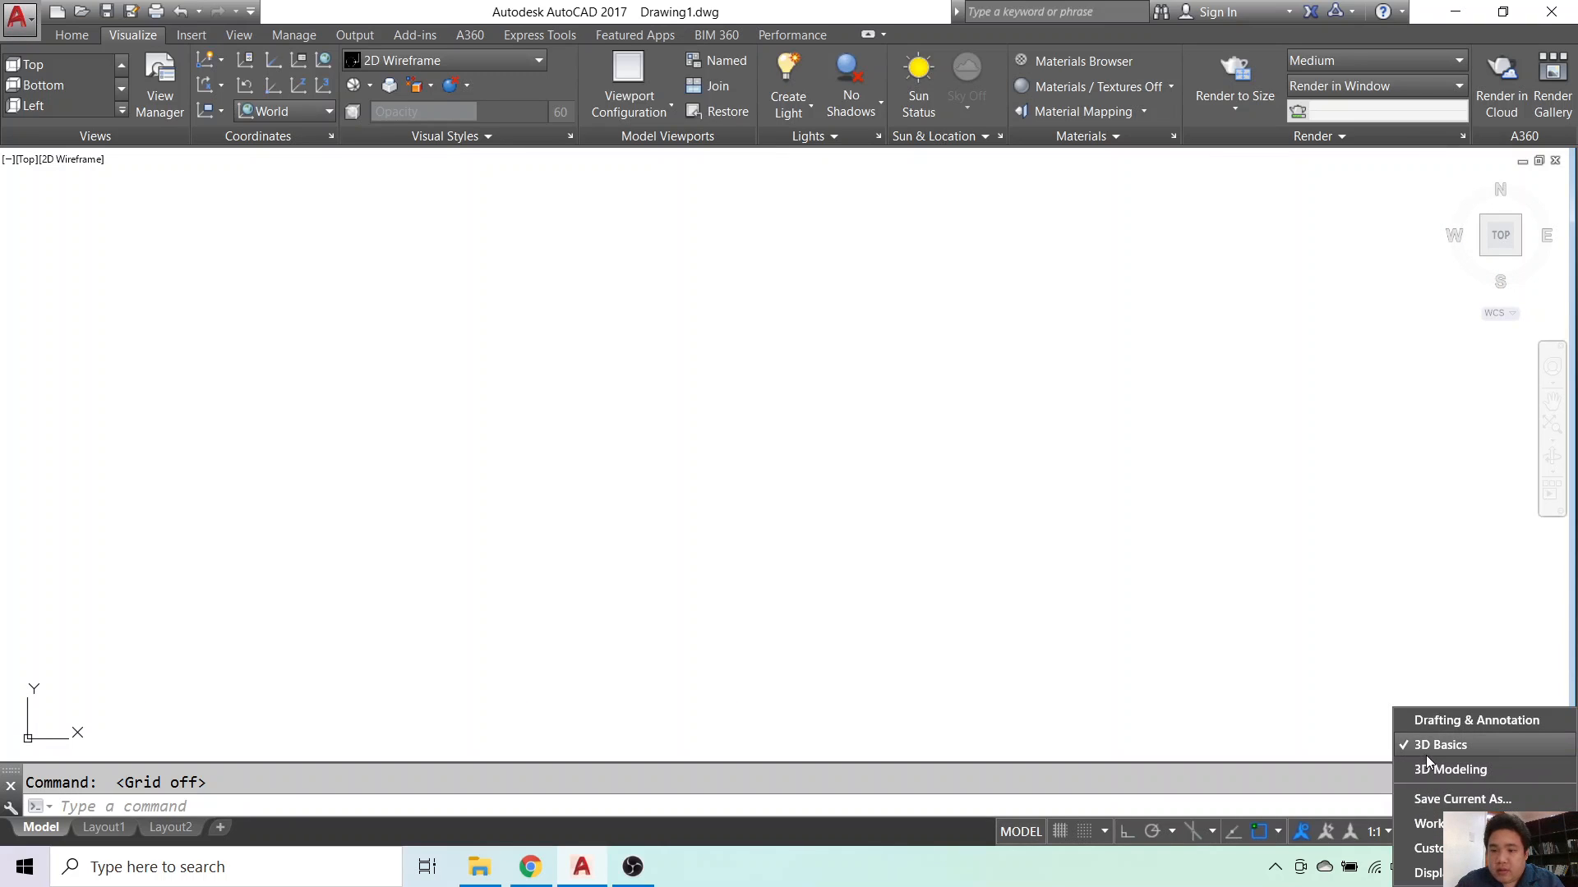
click(1401, 743)
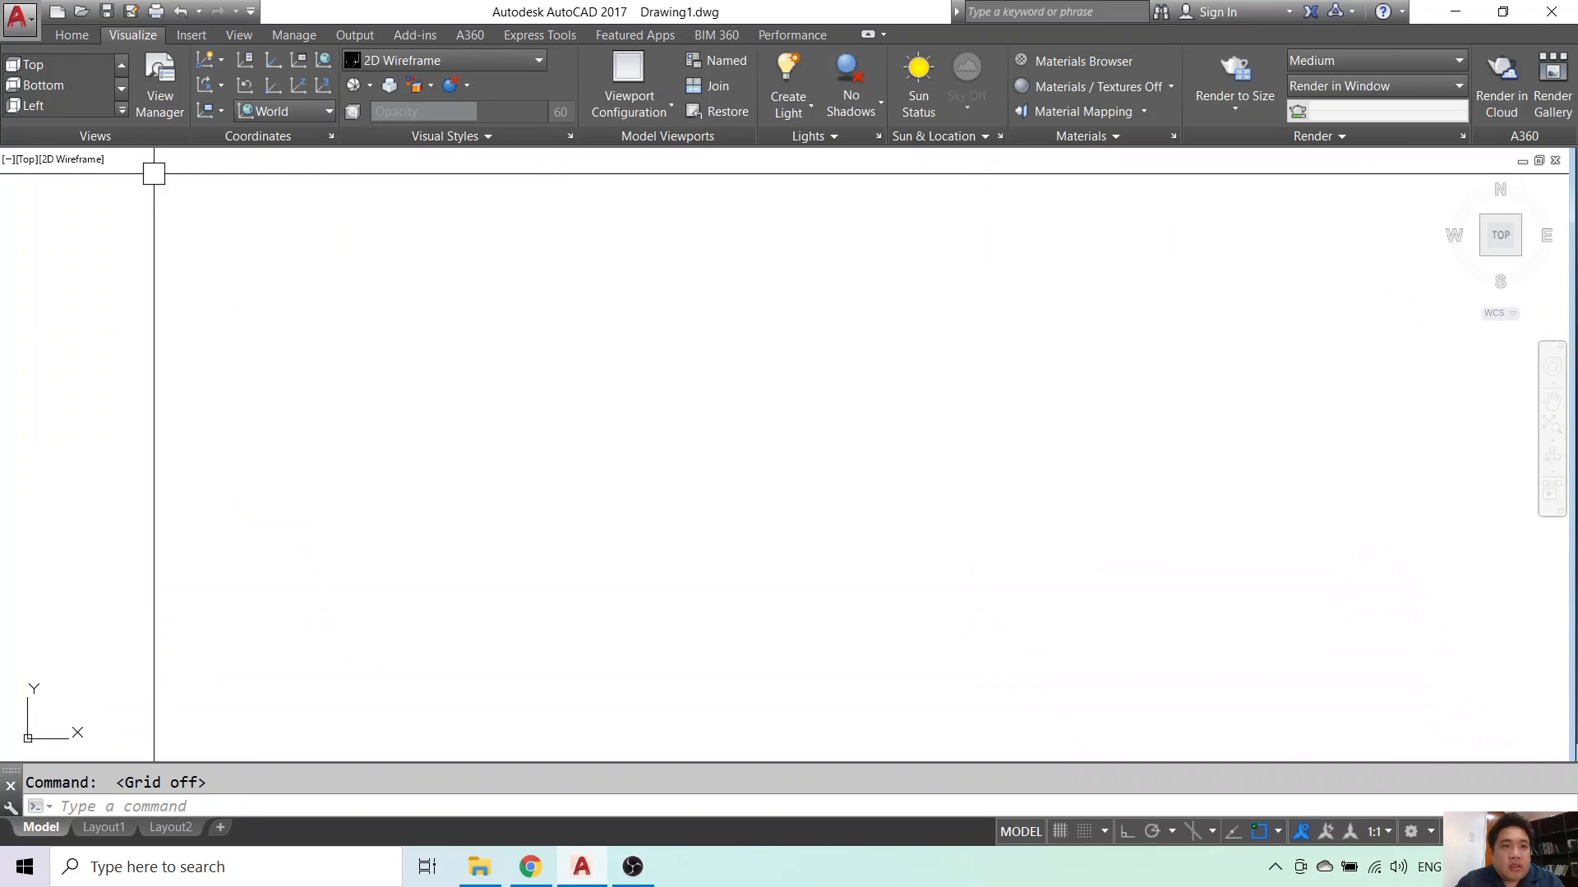
click(643, 108)
click(657, 178)
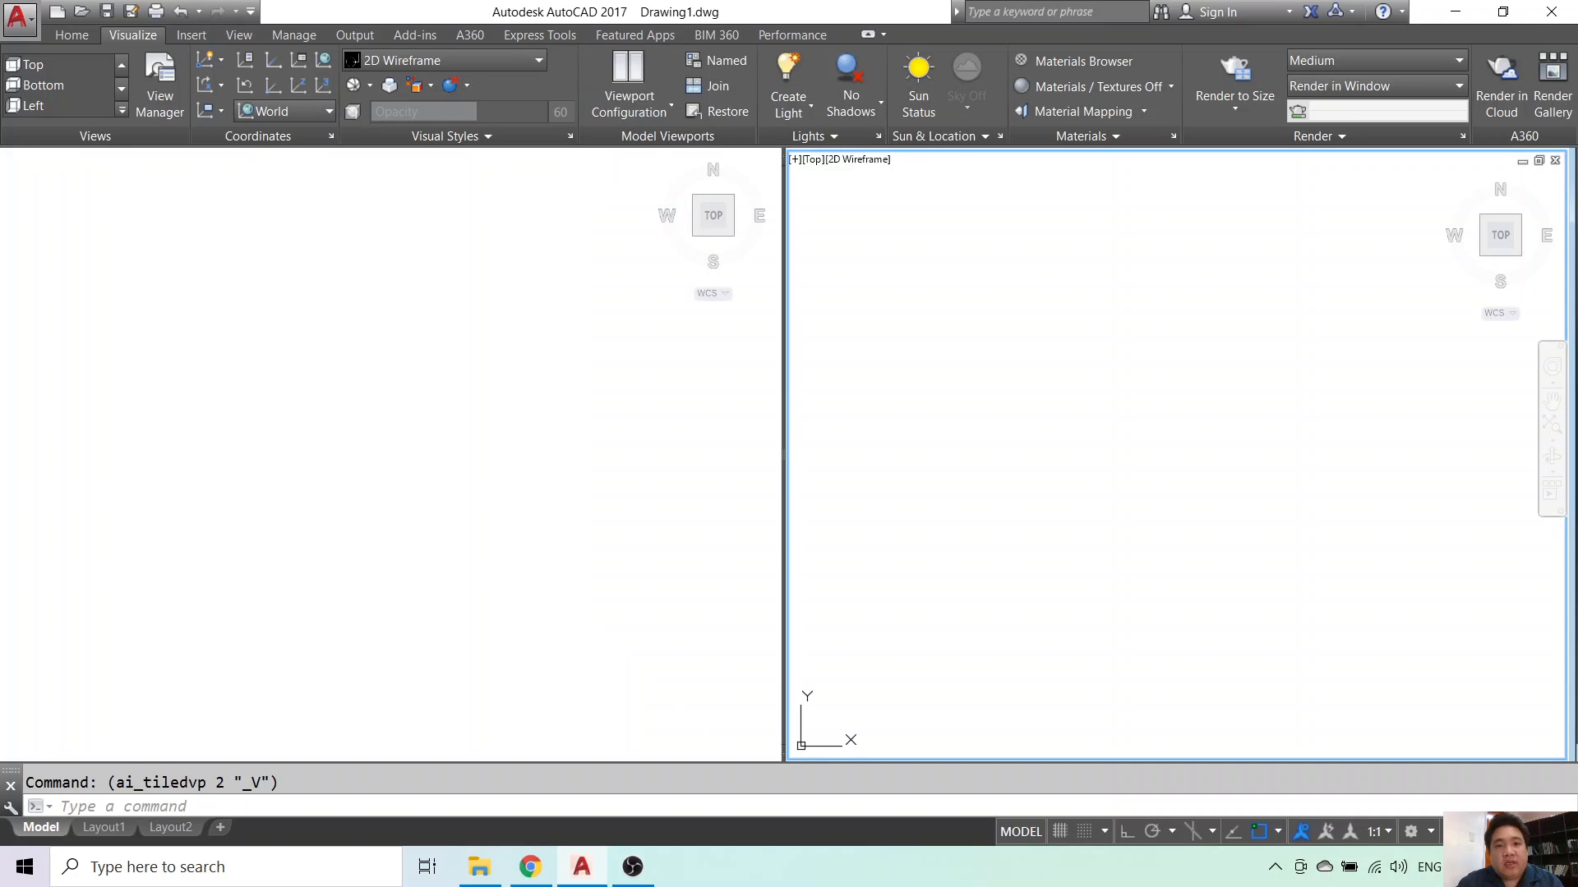
click(451, 405)
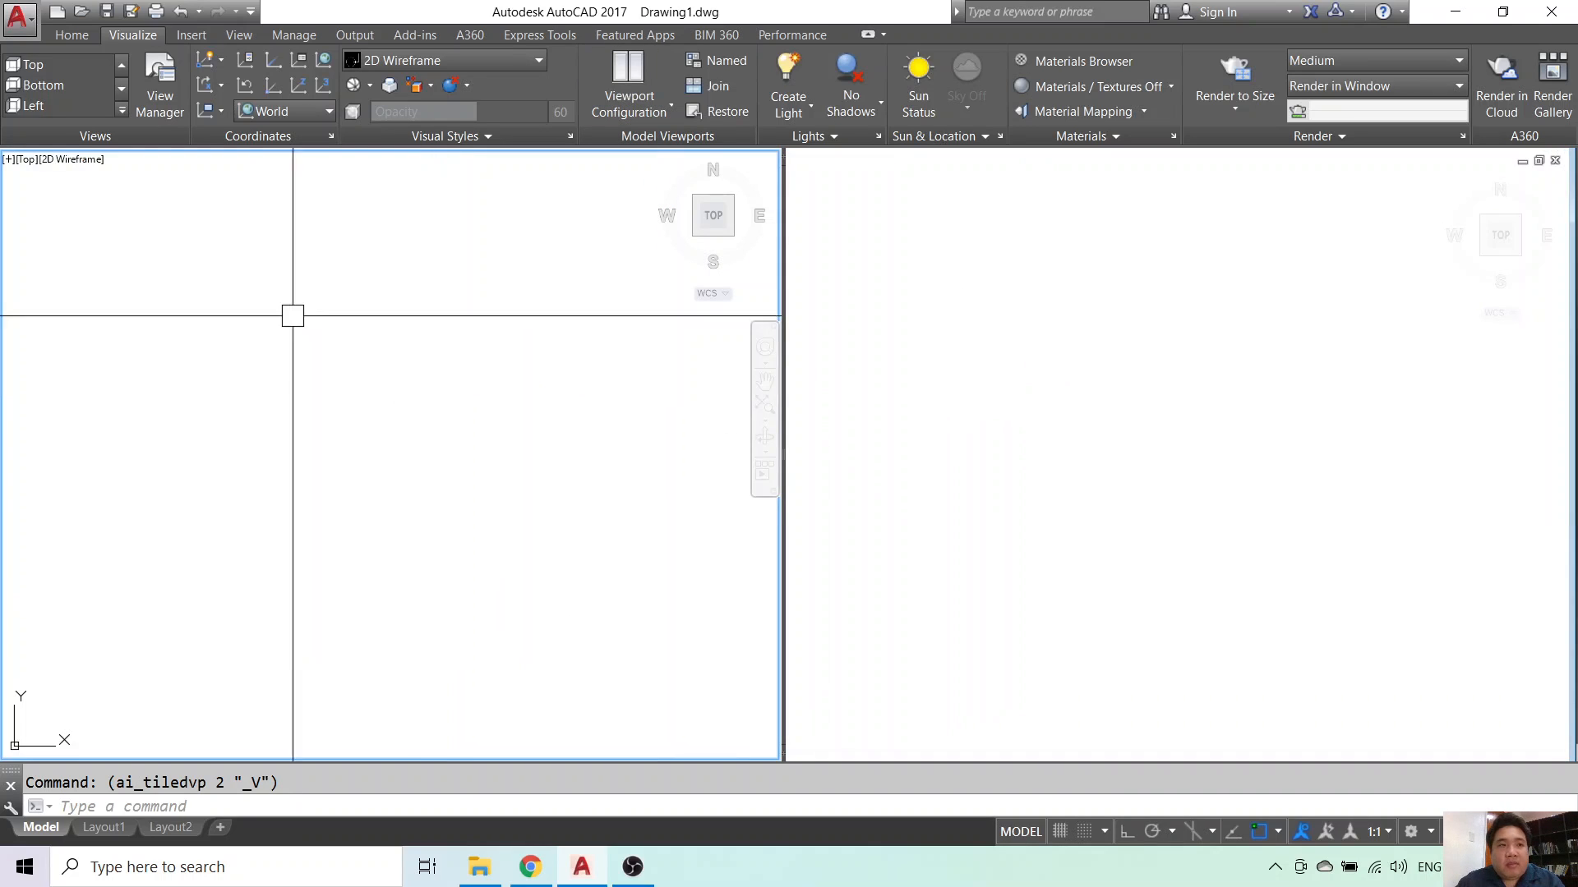
- Set the right viewport to SW Isometric, reactivate the left viewport and start a polyline
click(1059, 358)
click(122, 88)
click(121, 89)
click(82, 64)
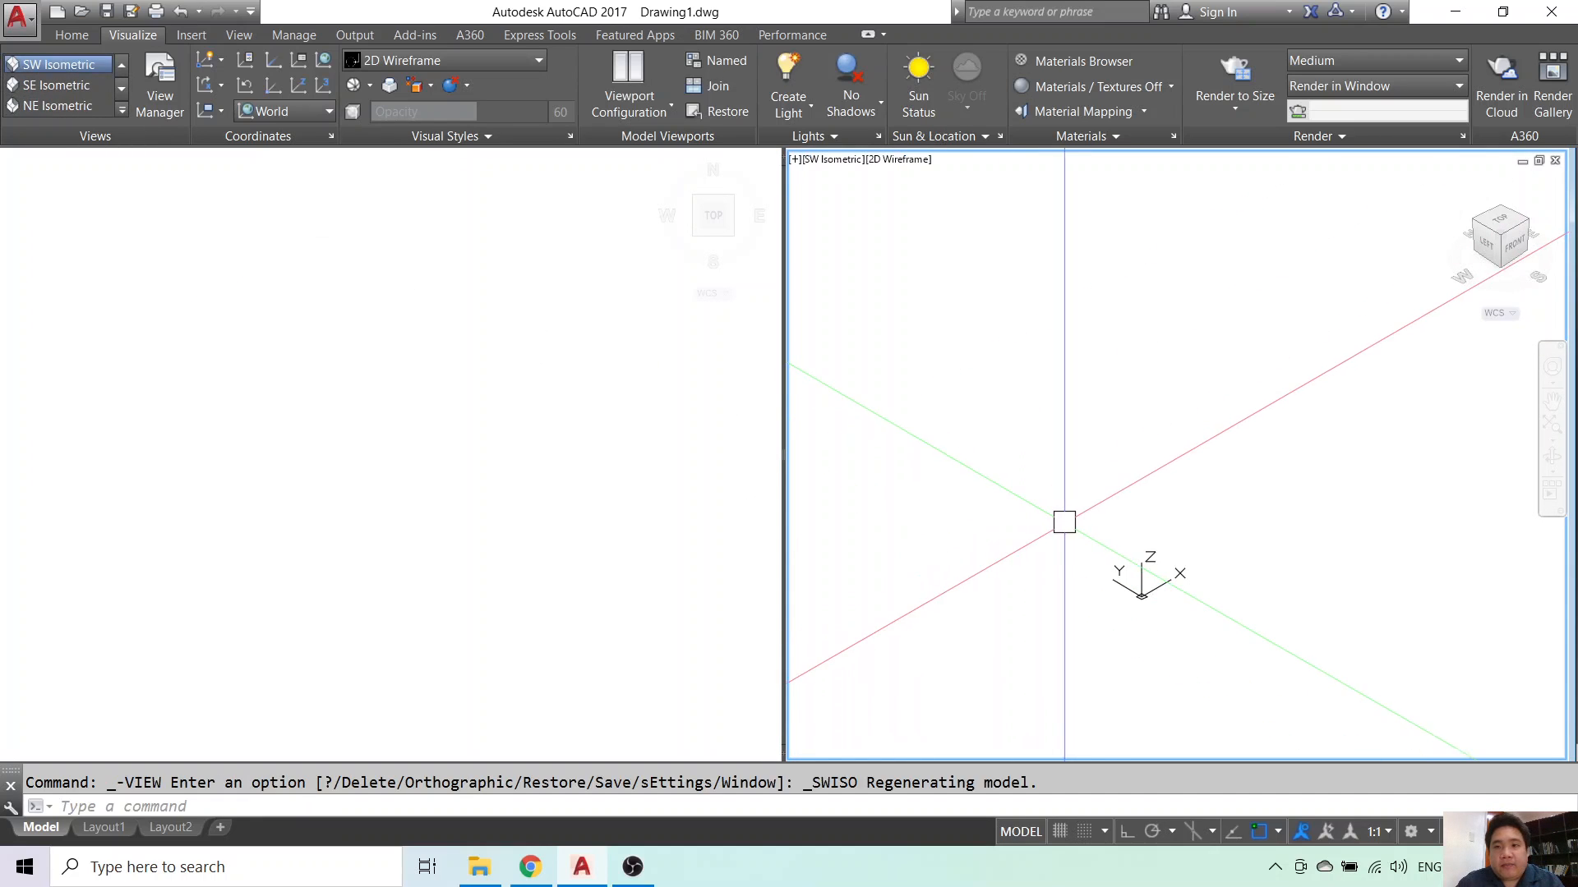
click(480, 460)
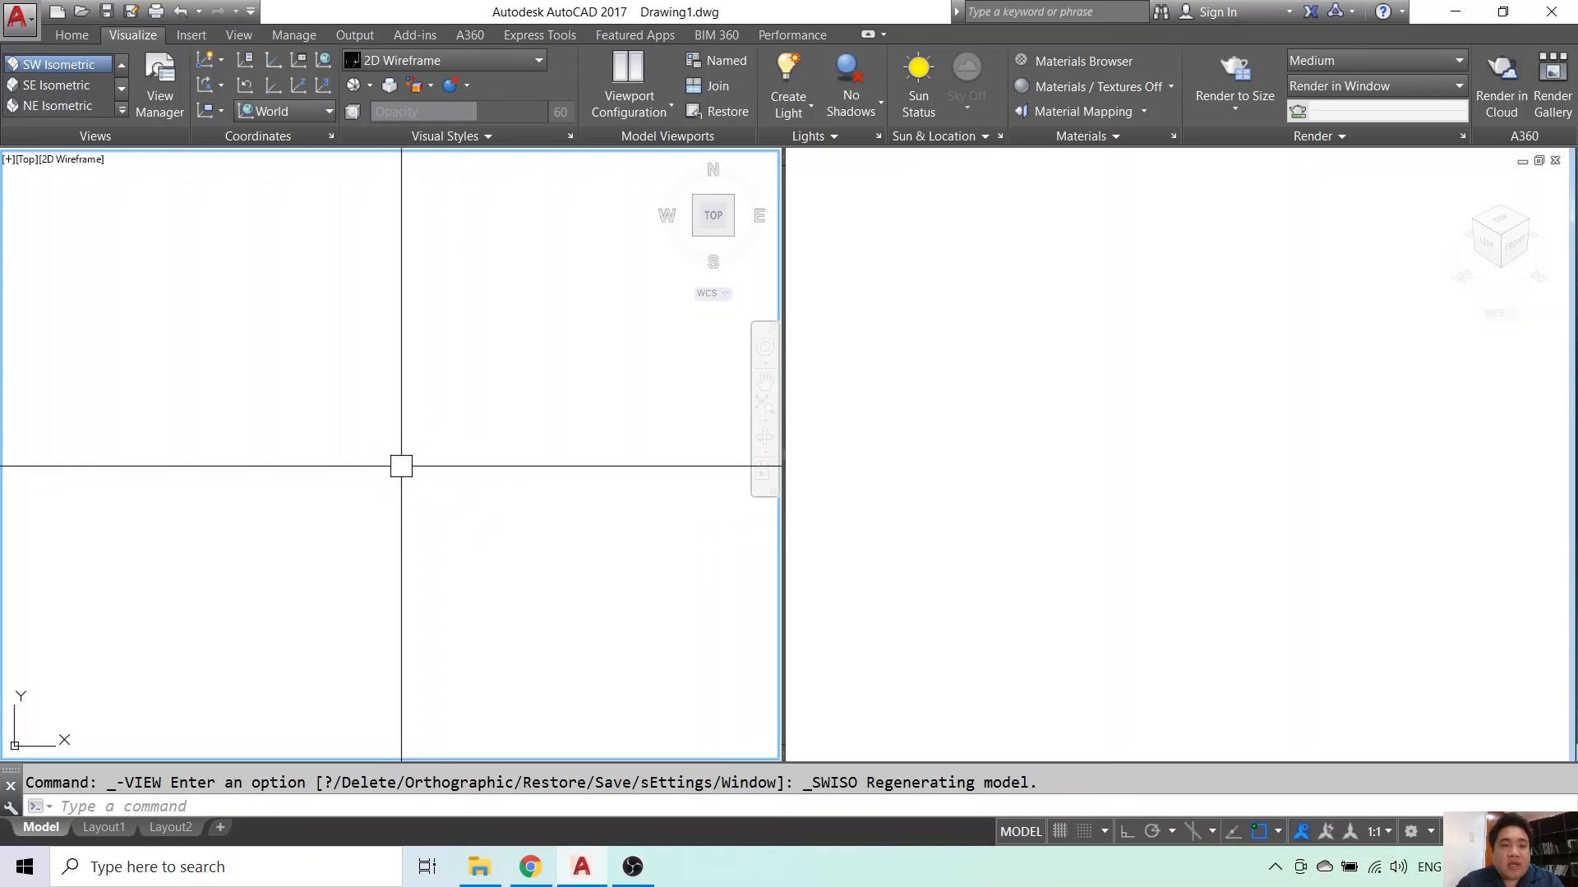
key(Escape)
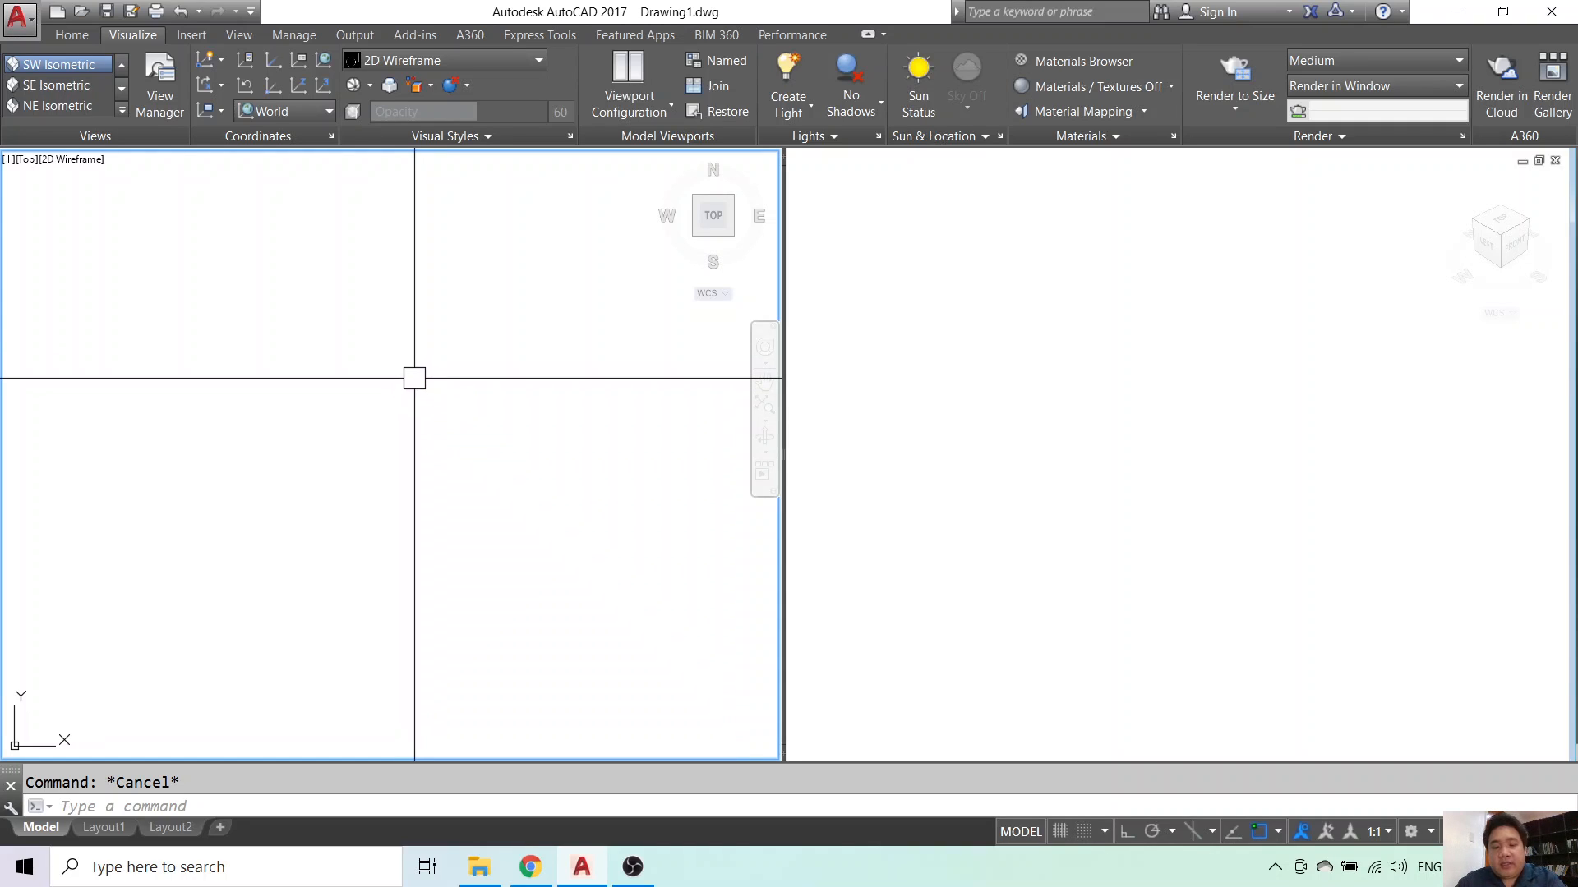
key(Return)
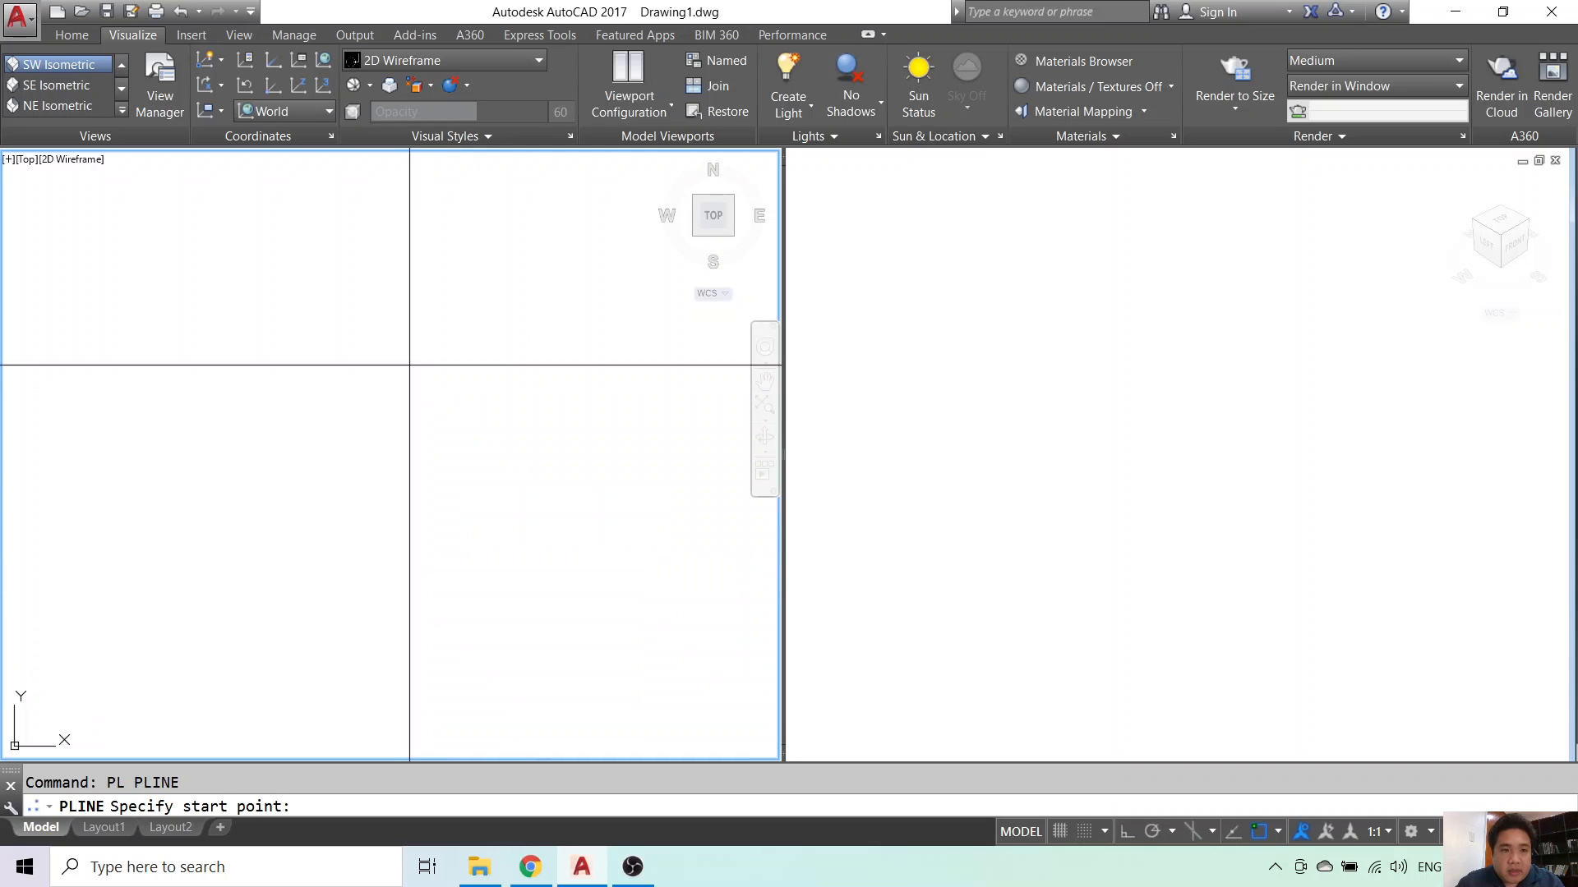
- With Ortho on, draw the outline's top edge, left side and neck
click(417, 347)
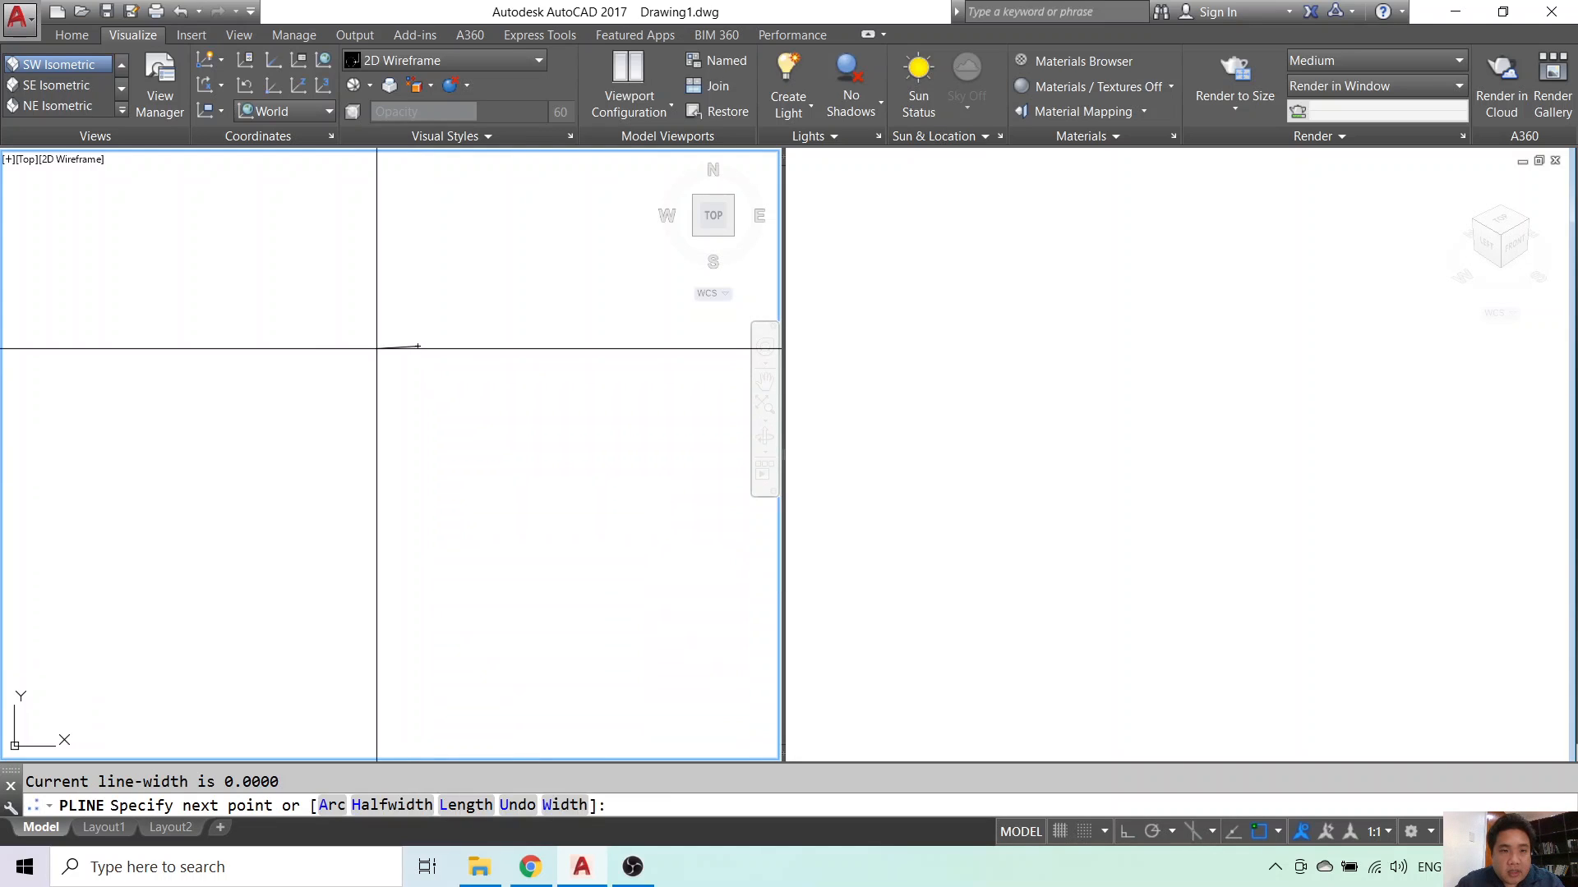
click(1126, 830)
click(356, 361)
click(356, 401)
click(379, 424)
click(398, 425)
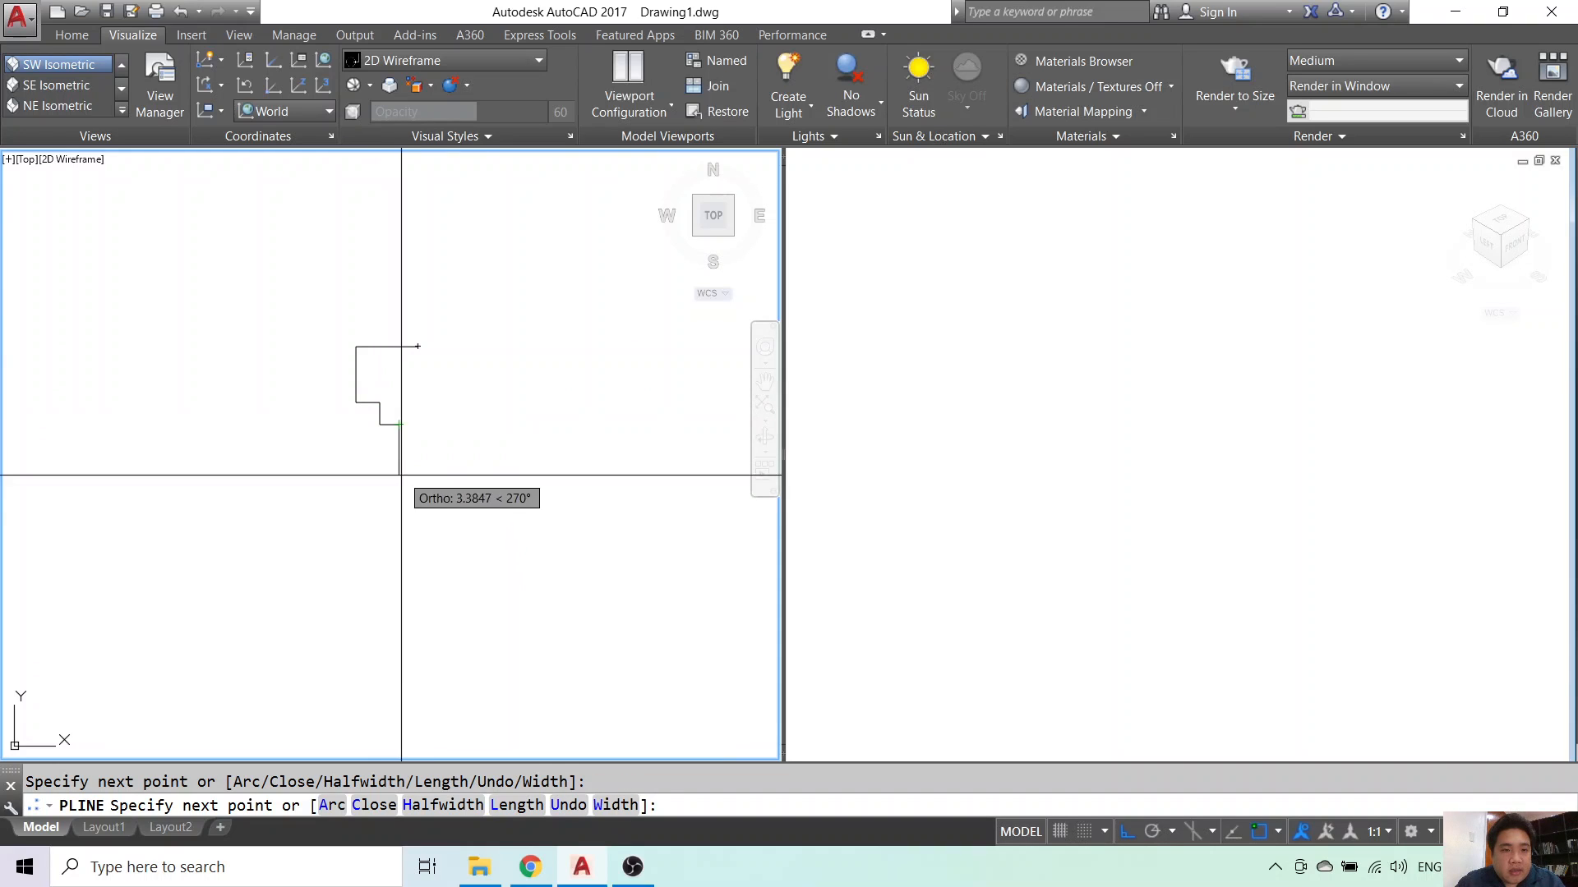
click(399, 611)
- Continue the outline through the base steps and across the bottom edge
click(351, 611)
click(352, 642)
click(294, 643)
click(287, 679)
click(447, 680)
key(Return)
key(Return)
- Add the right edge line and fillet the bottom-right corner with radius 0
click(417, 346)
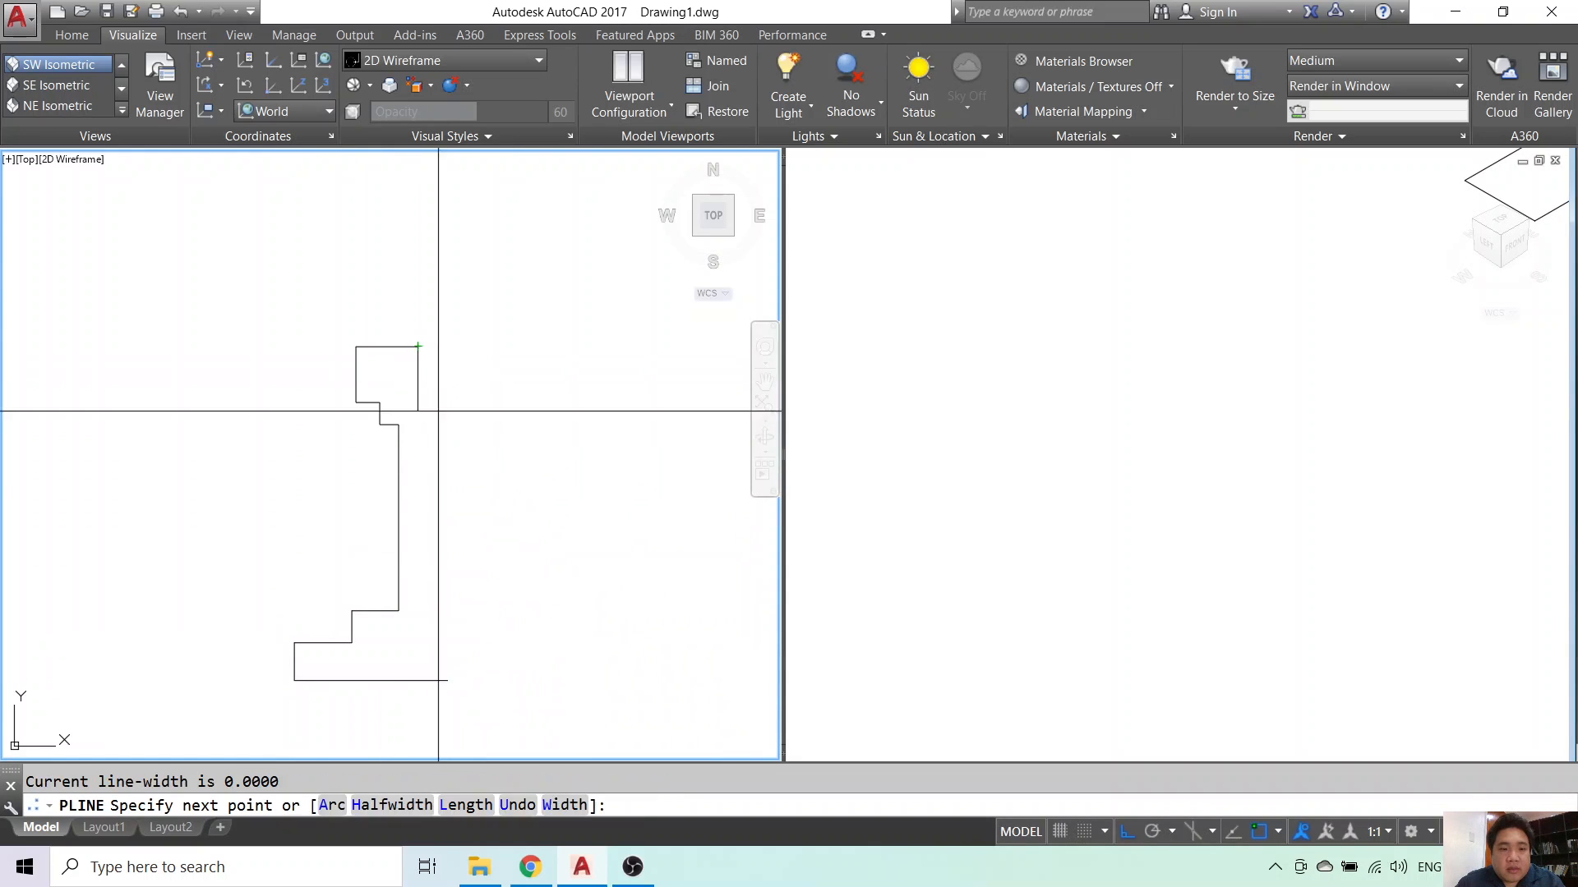
click(436, 717)
key(Escape)
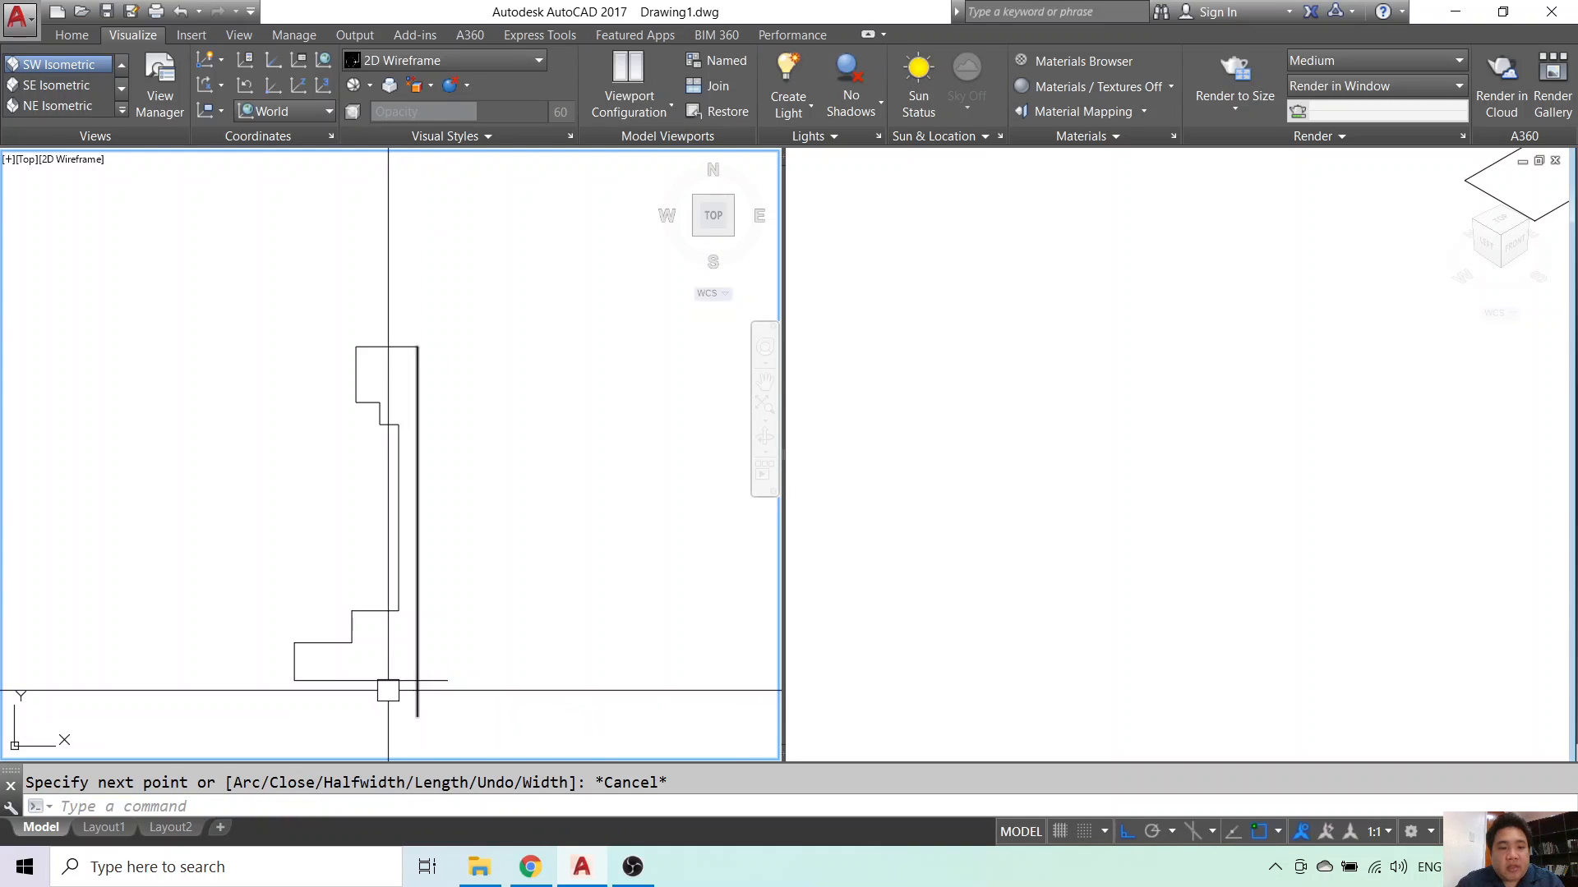
text(f)
key(Return)
click(390, 680)
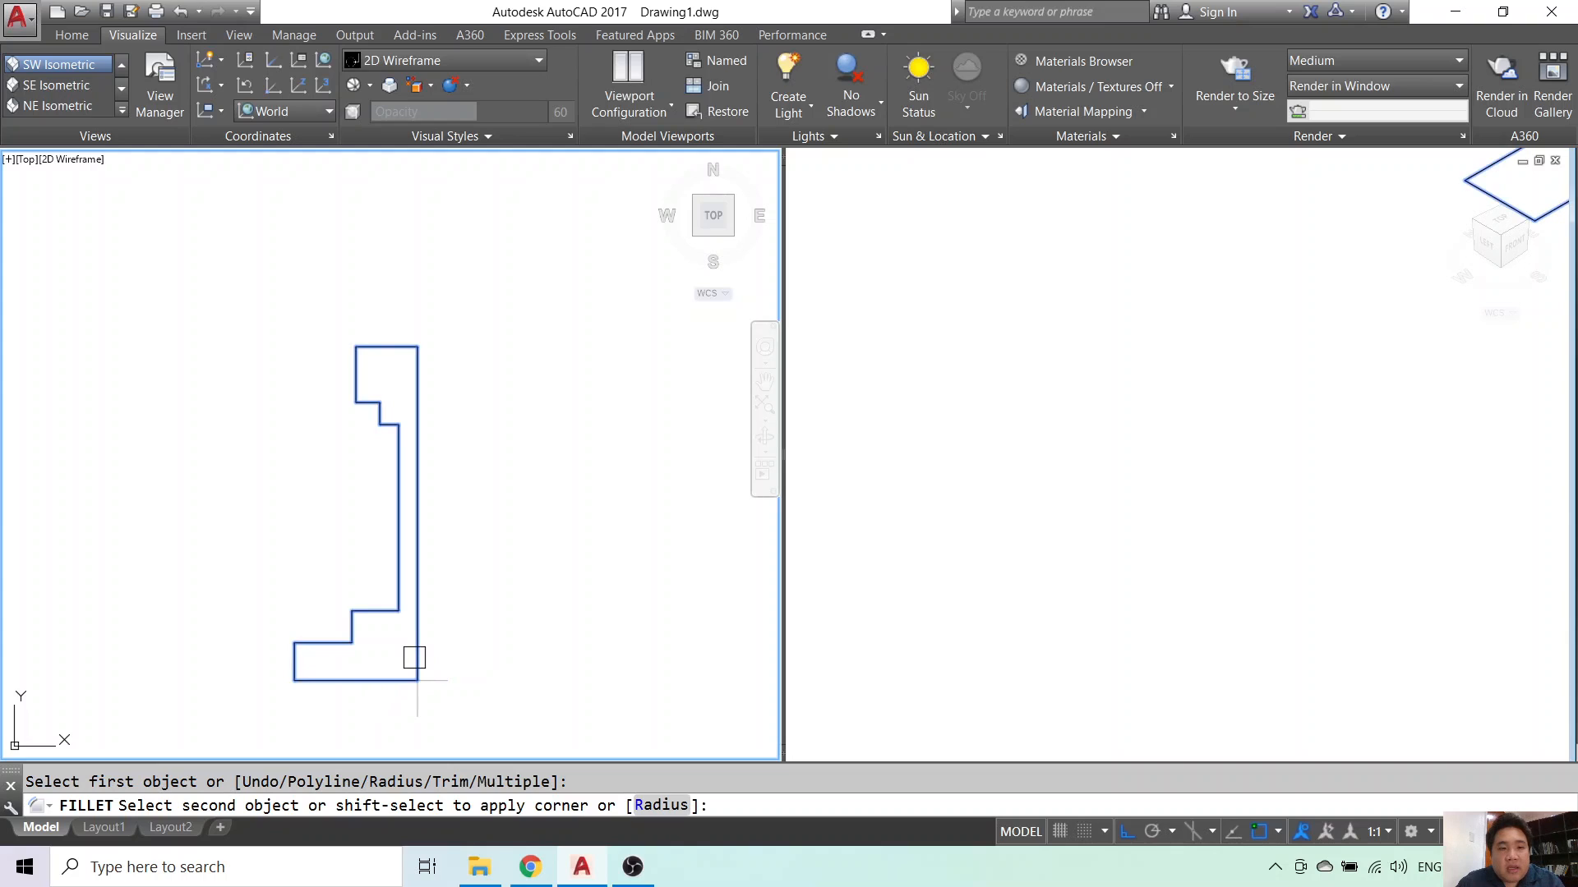
key(Escape)
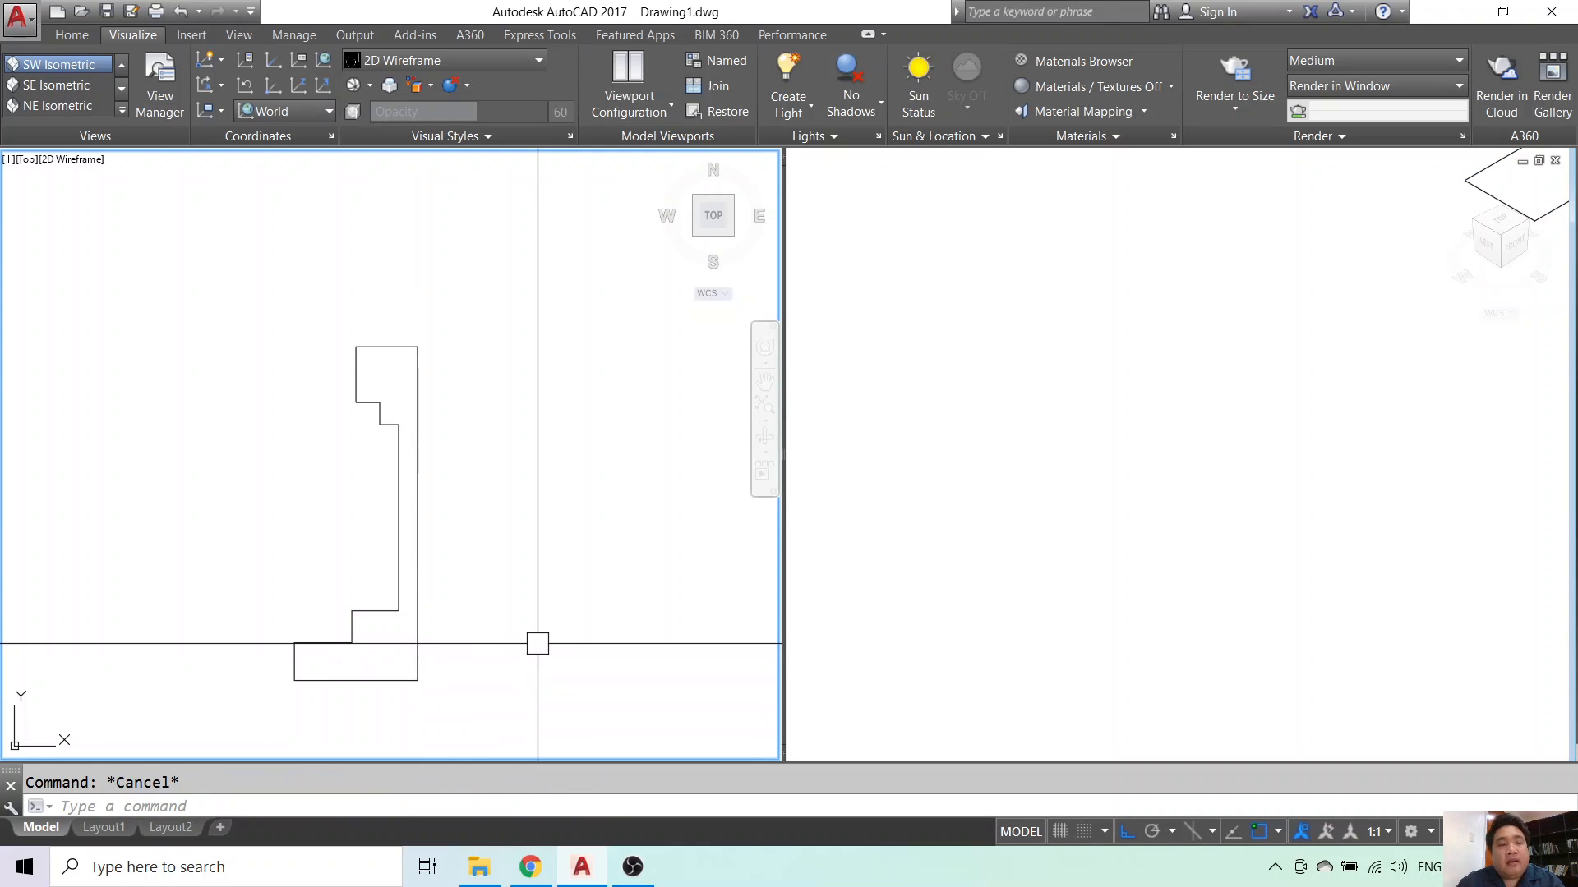
- Zoom and pan the isometric viewport to bring the profile into view
click(418, 456)
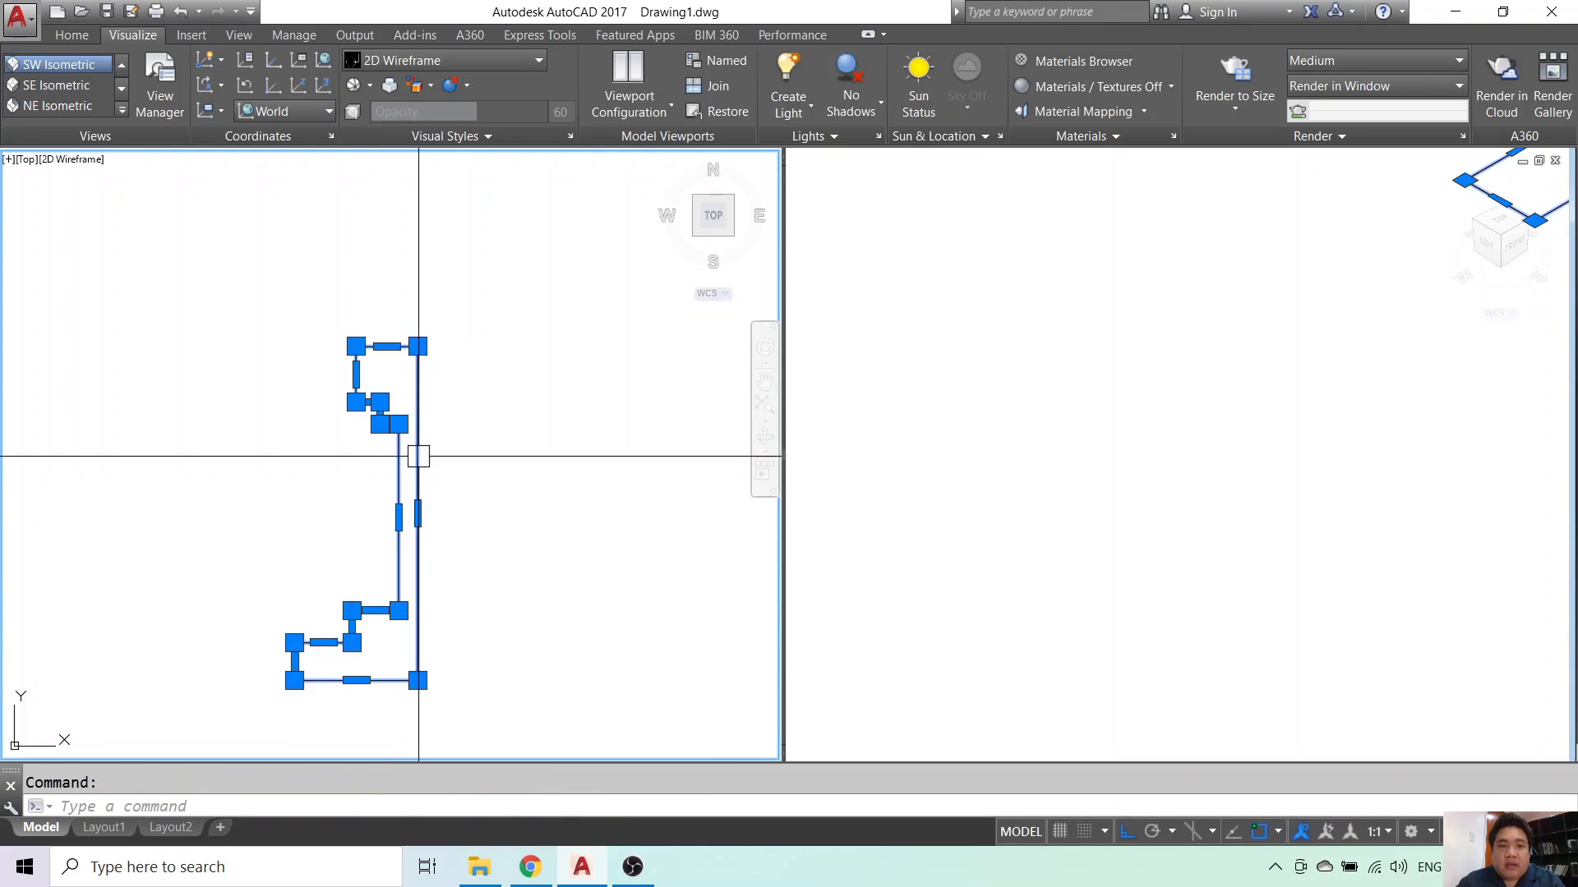
key(Escape)
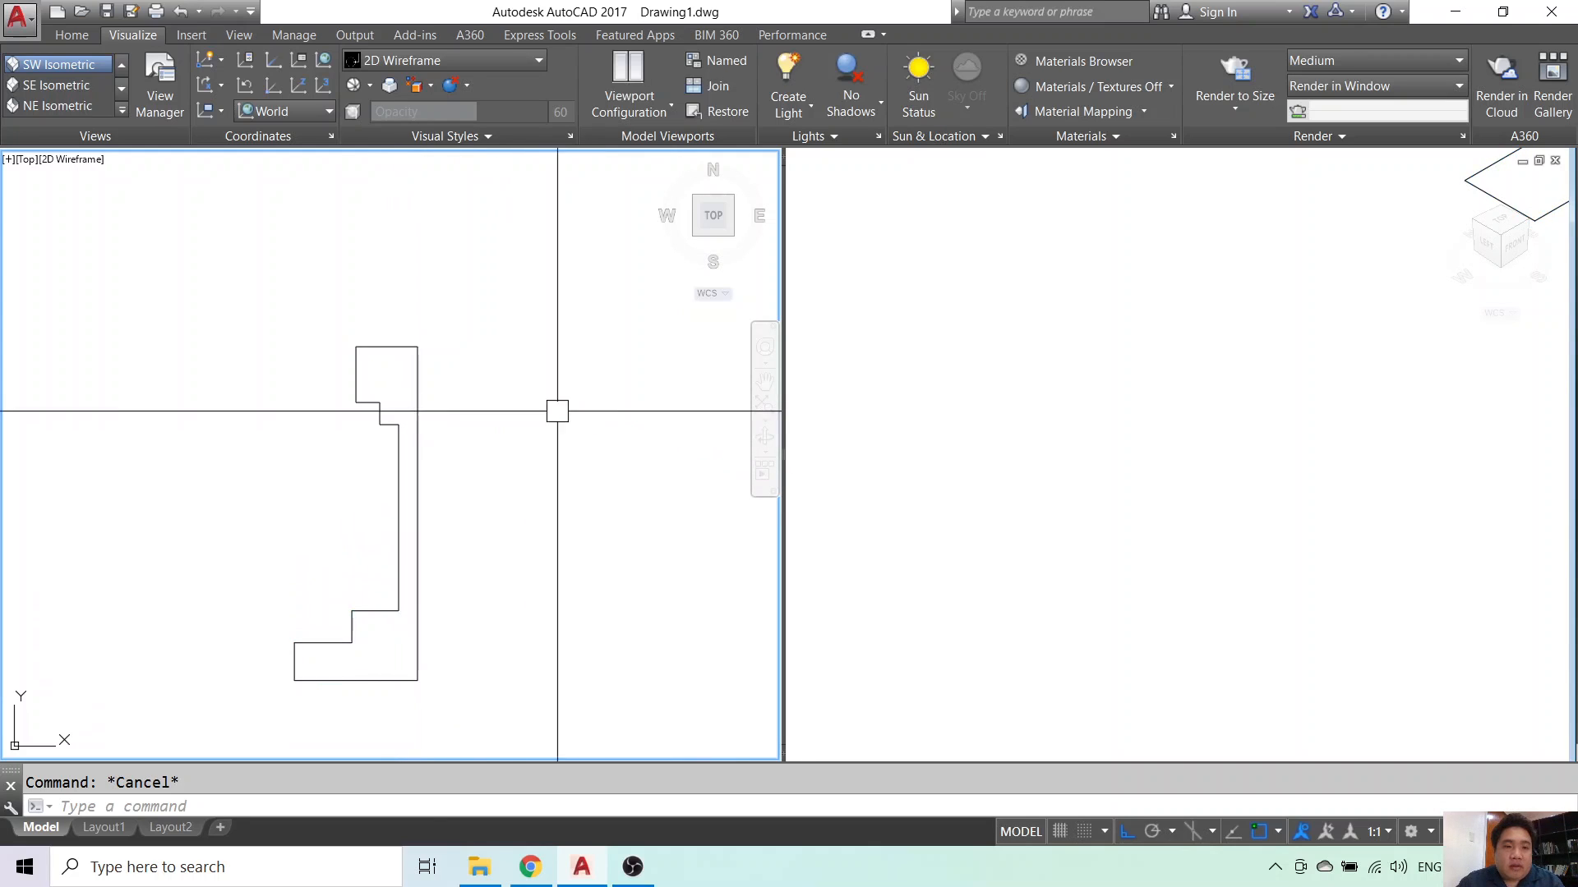
click(416, 479)
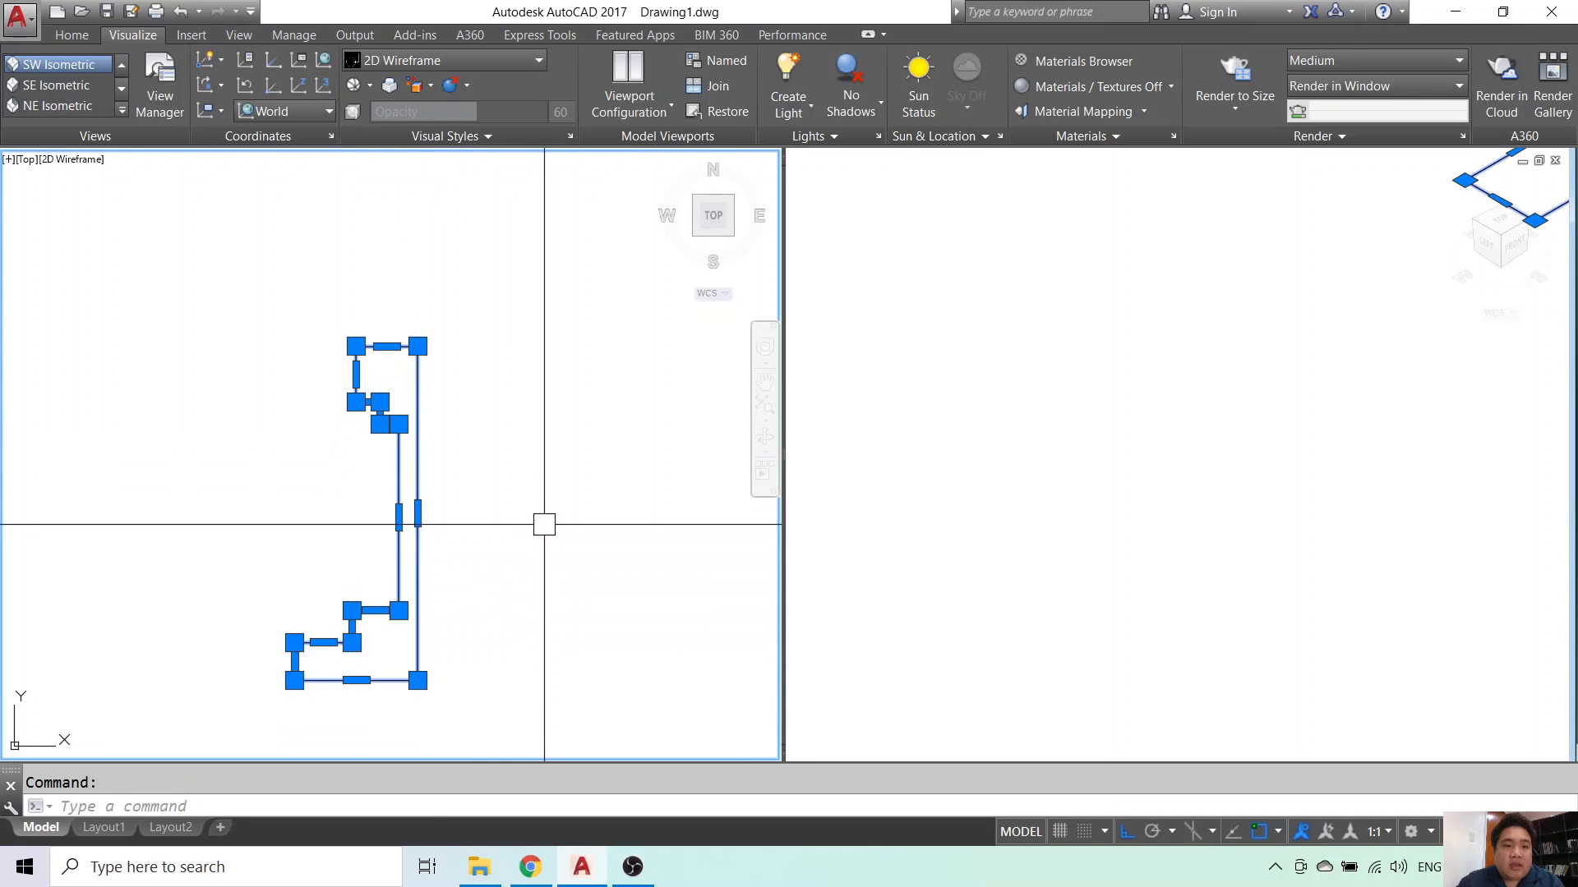
key(Escape)
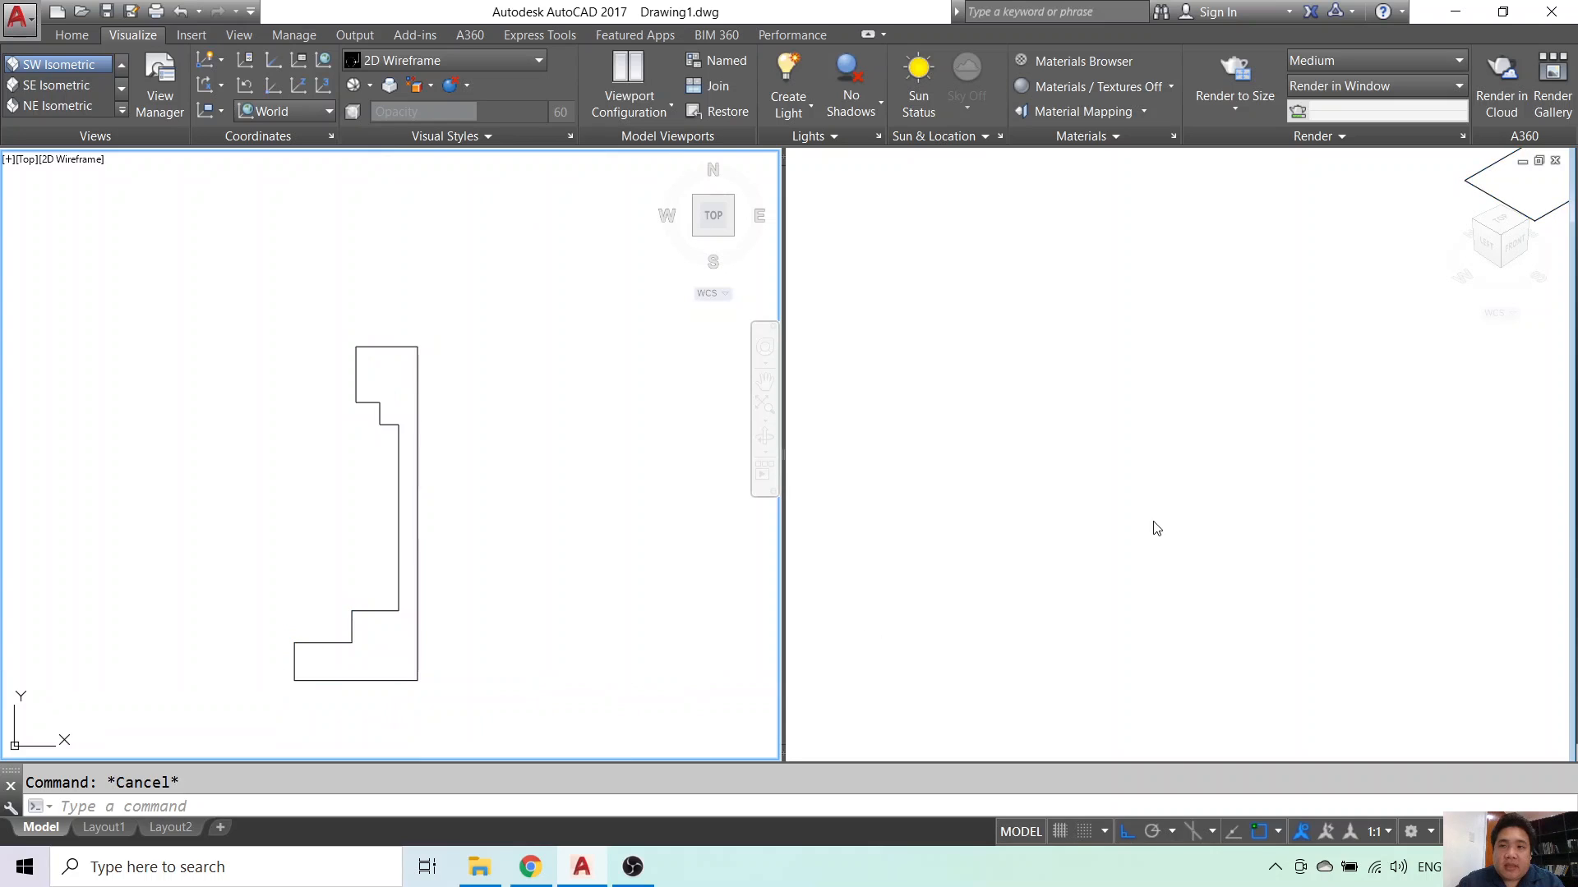
click(1157, 529)
scroll(1156, 524, down, 5)
middle_drag(1225, 493, 1172, 556)
middle_drag(1105, 395, 1160, 505)
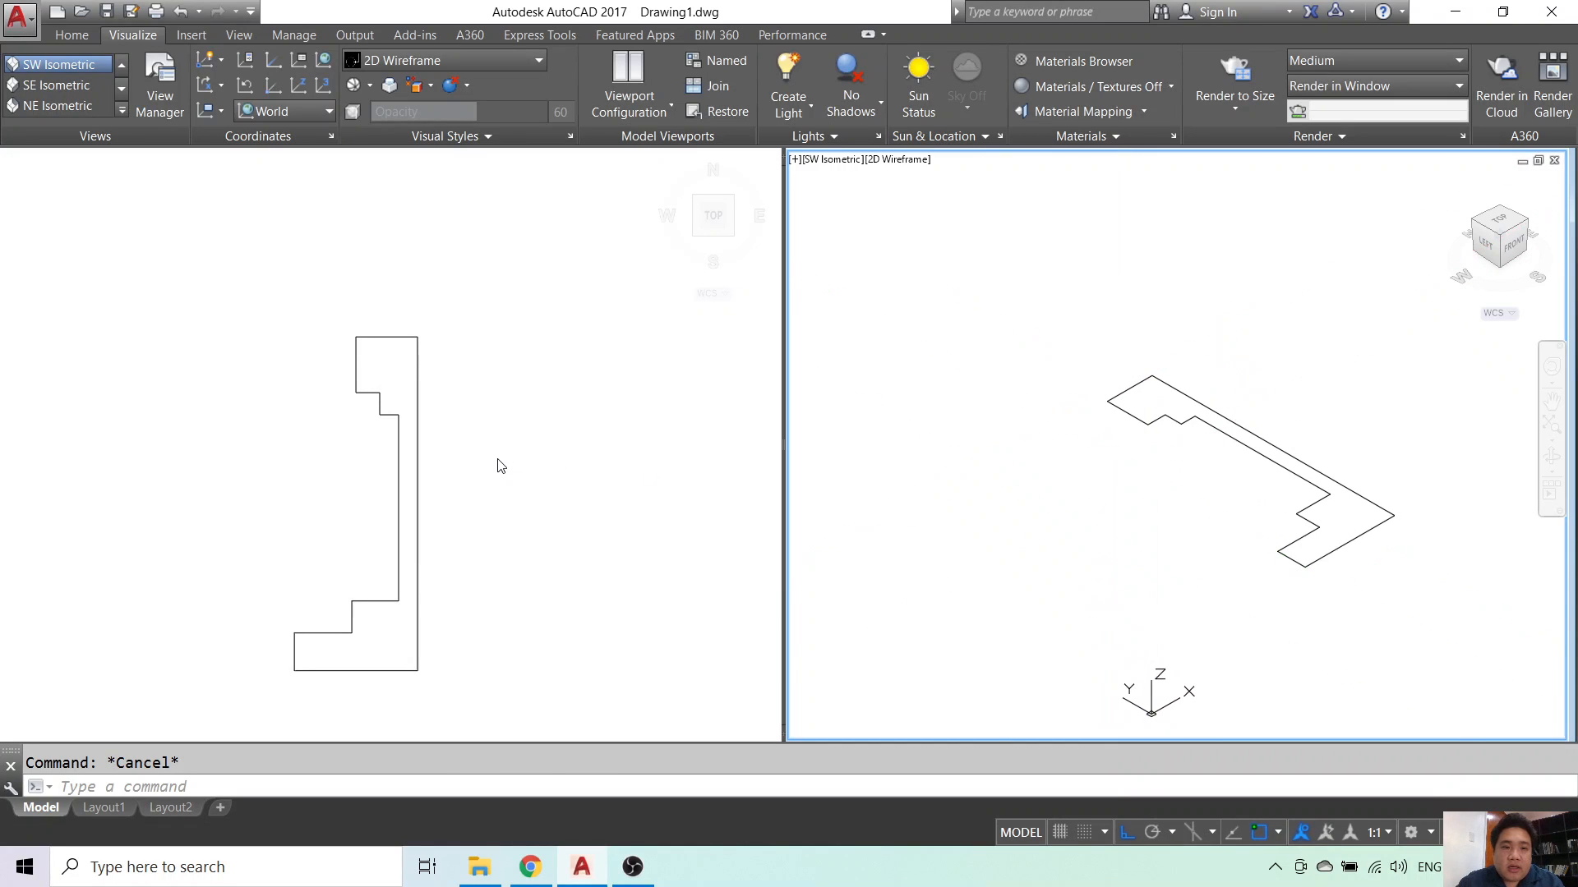
- Recenter the profile in the top-down viewport and check it selects as one outline
click(472, 458)
middle_drag(452, 477, 437, 424)
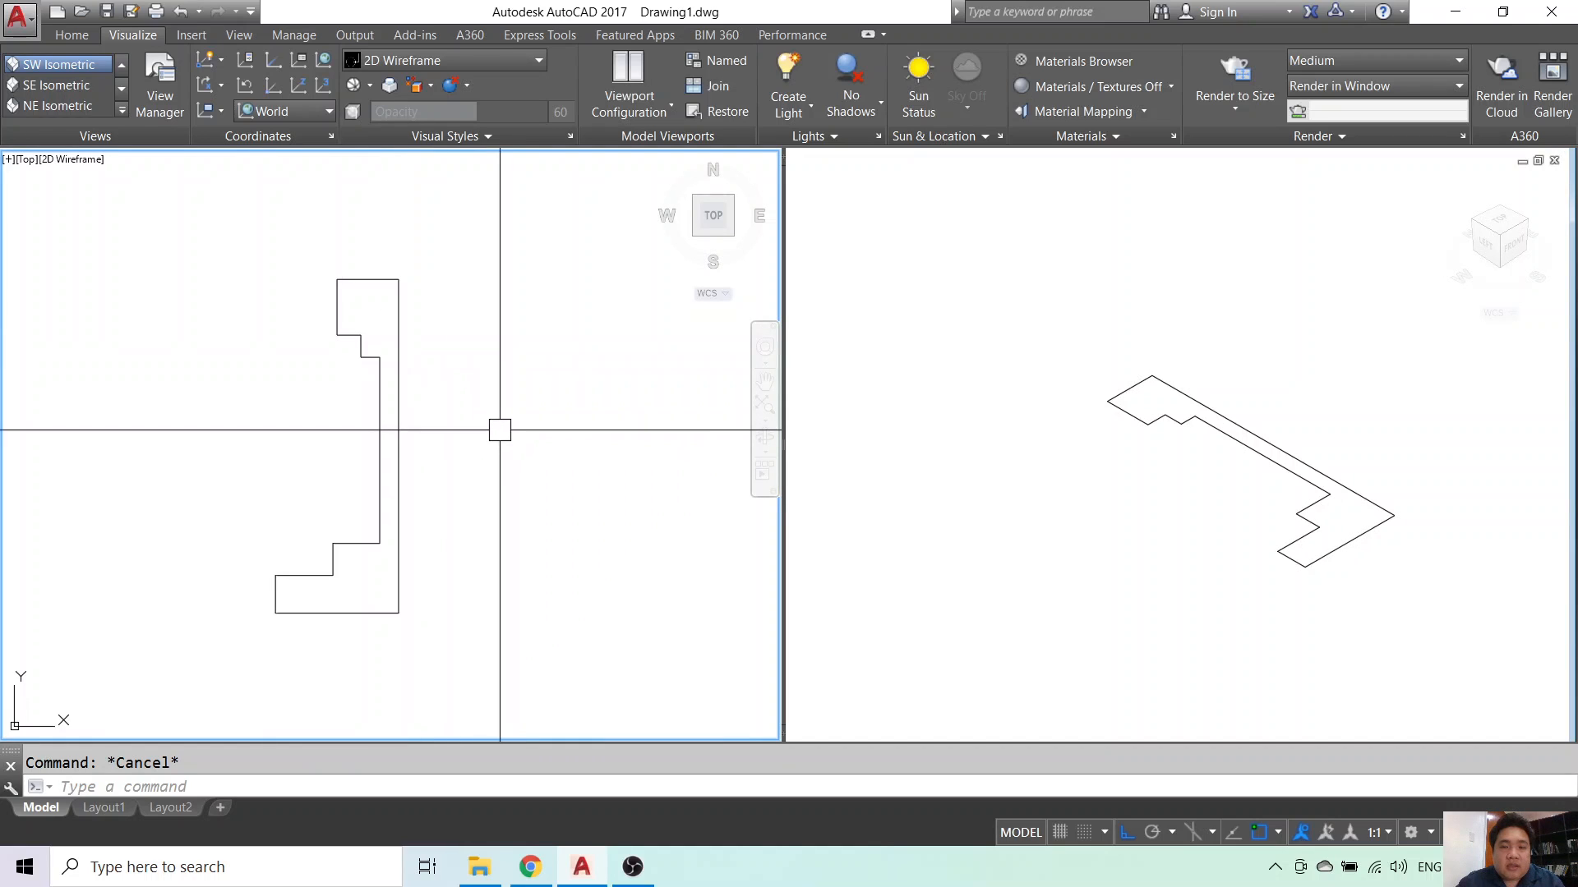
click(392, 351)
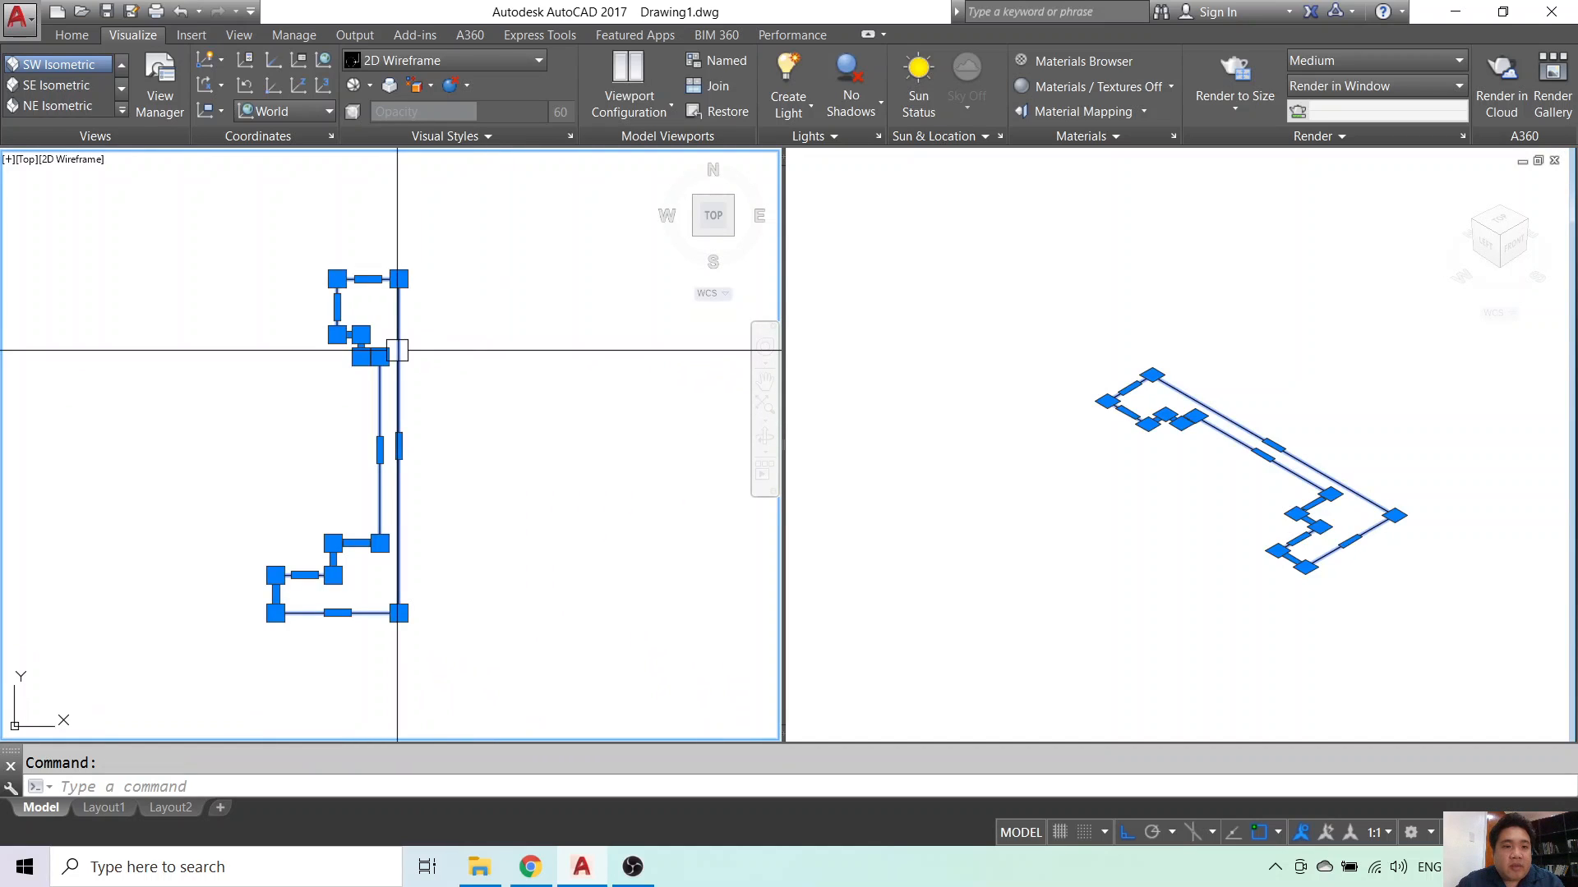
key(Escape)
click(392, 343)
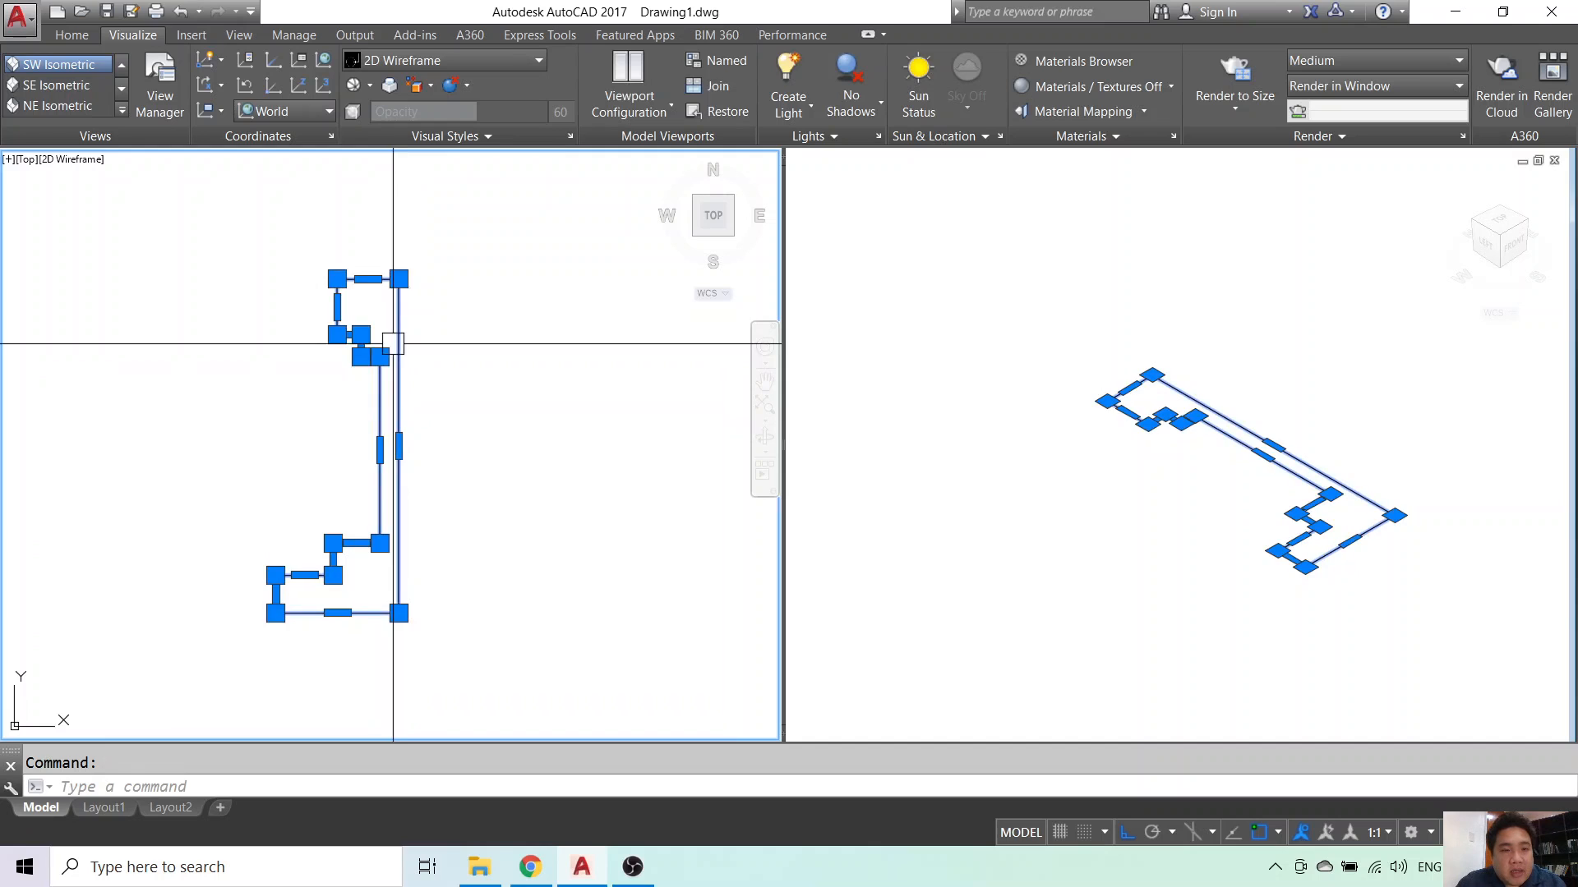
scroll(400, 337, up, 2)
scroll(400, 336, down, 2)
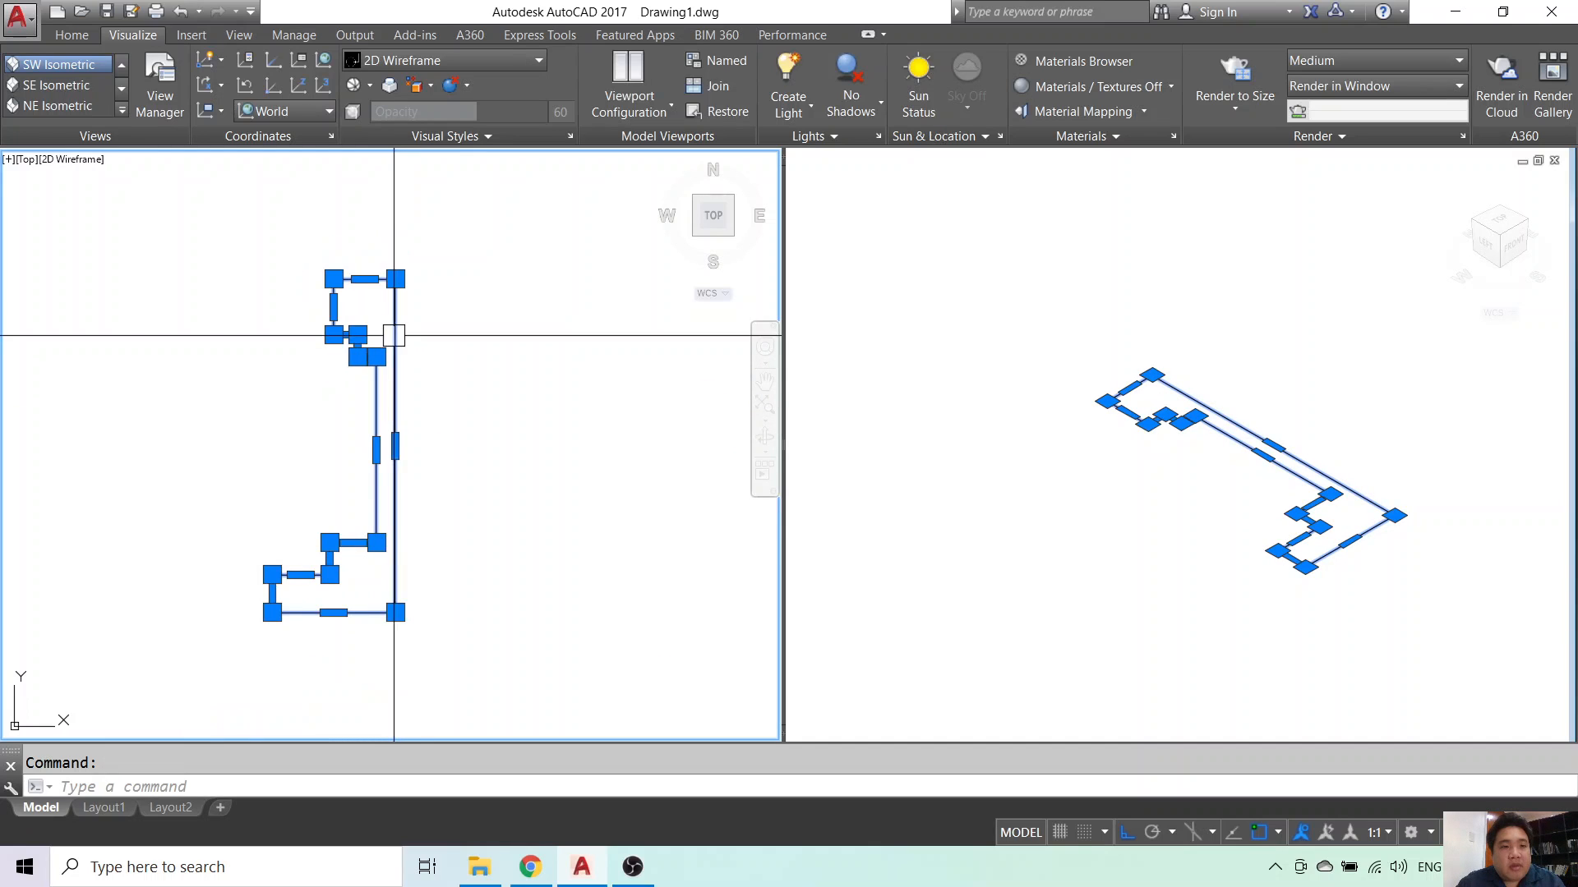
key(Escape)
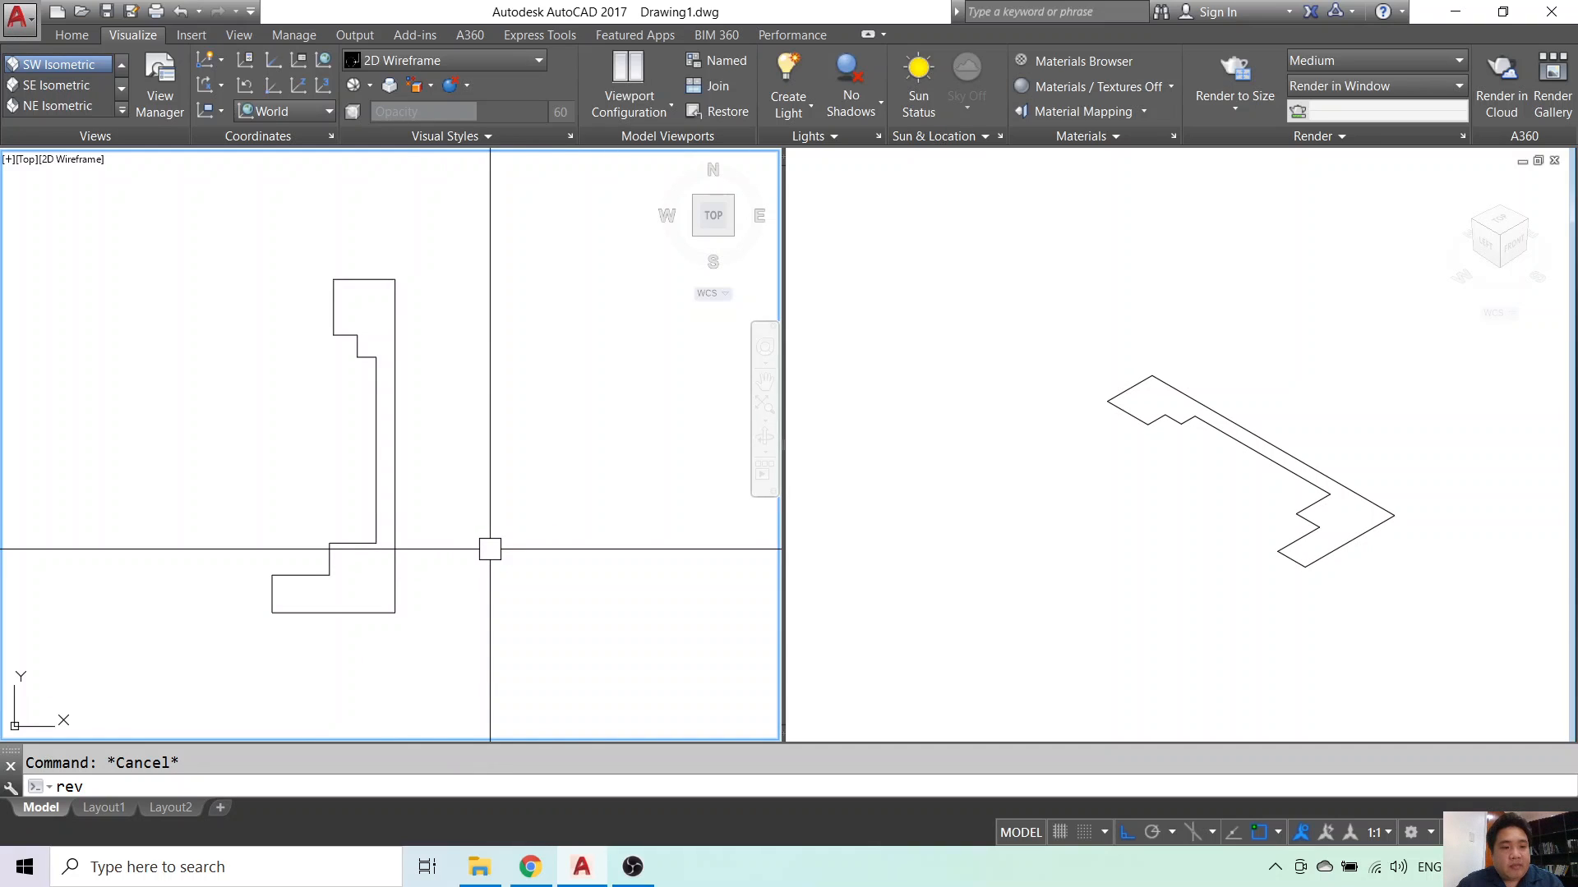
- REVolve the profile 360° about its right edge, then activate the isometric viewport
key(Return)
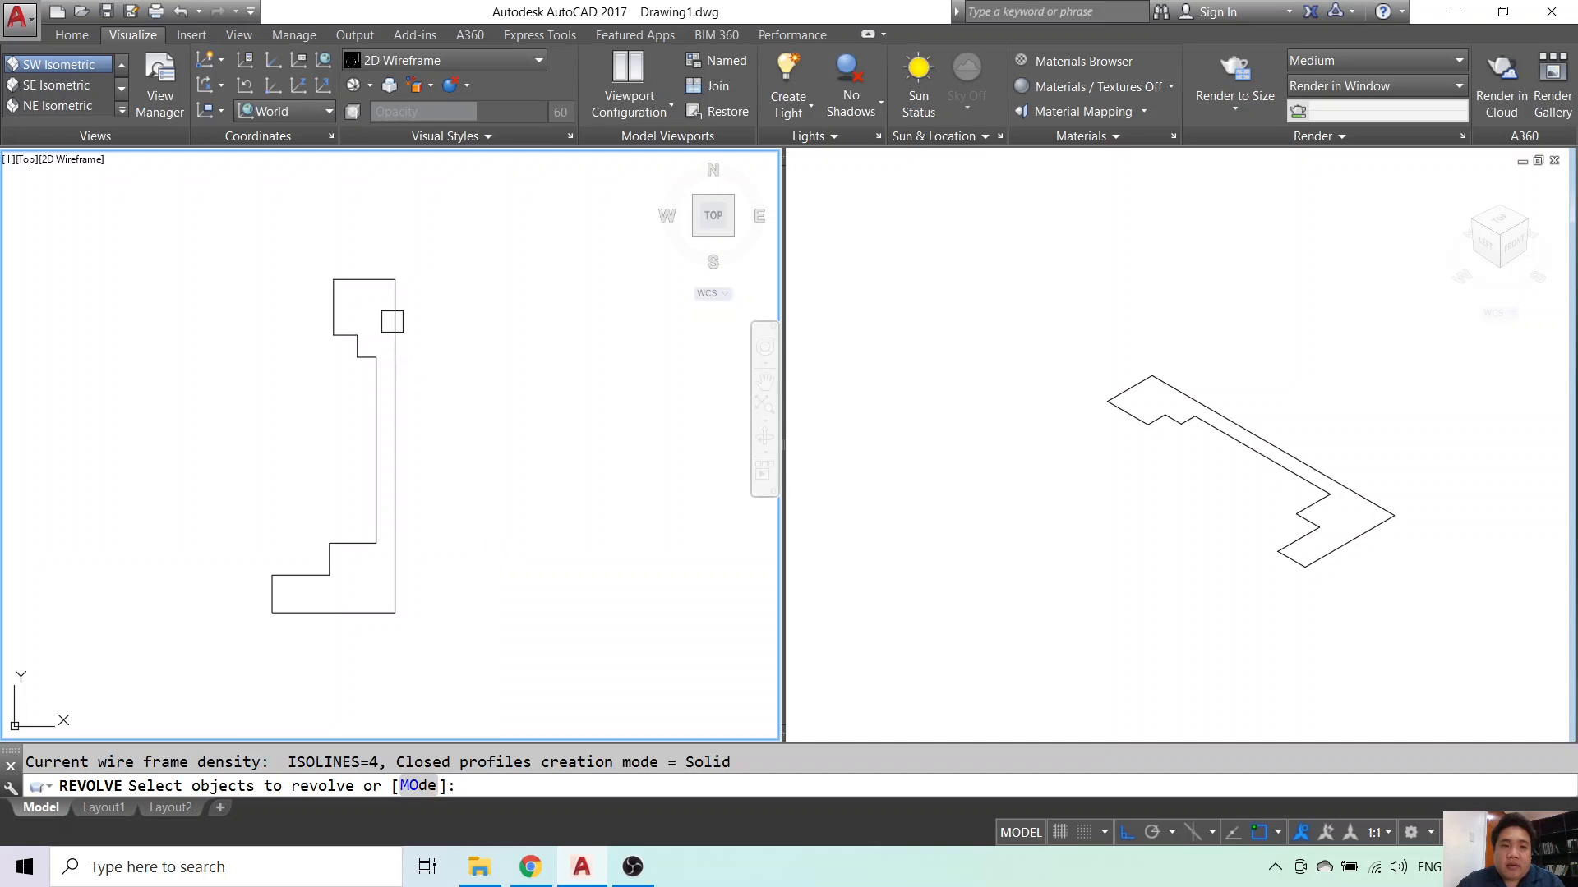
click(391, 320)
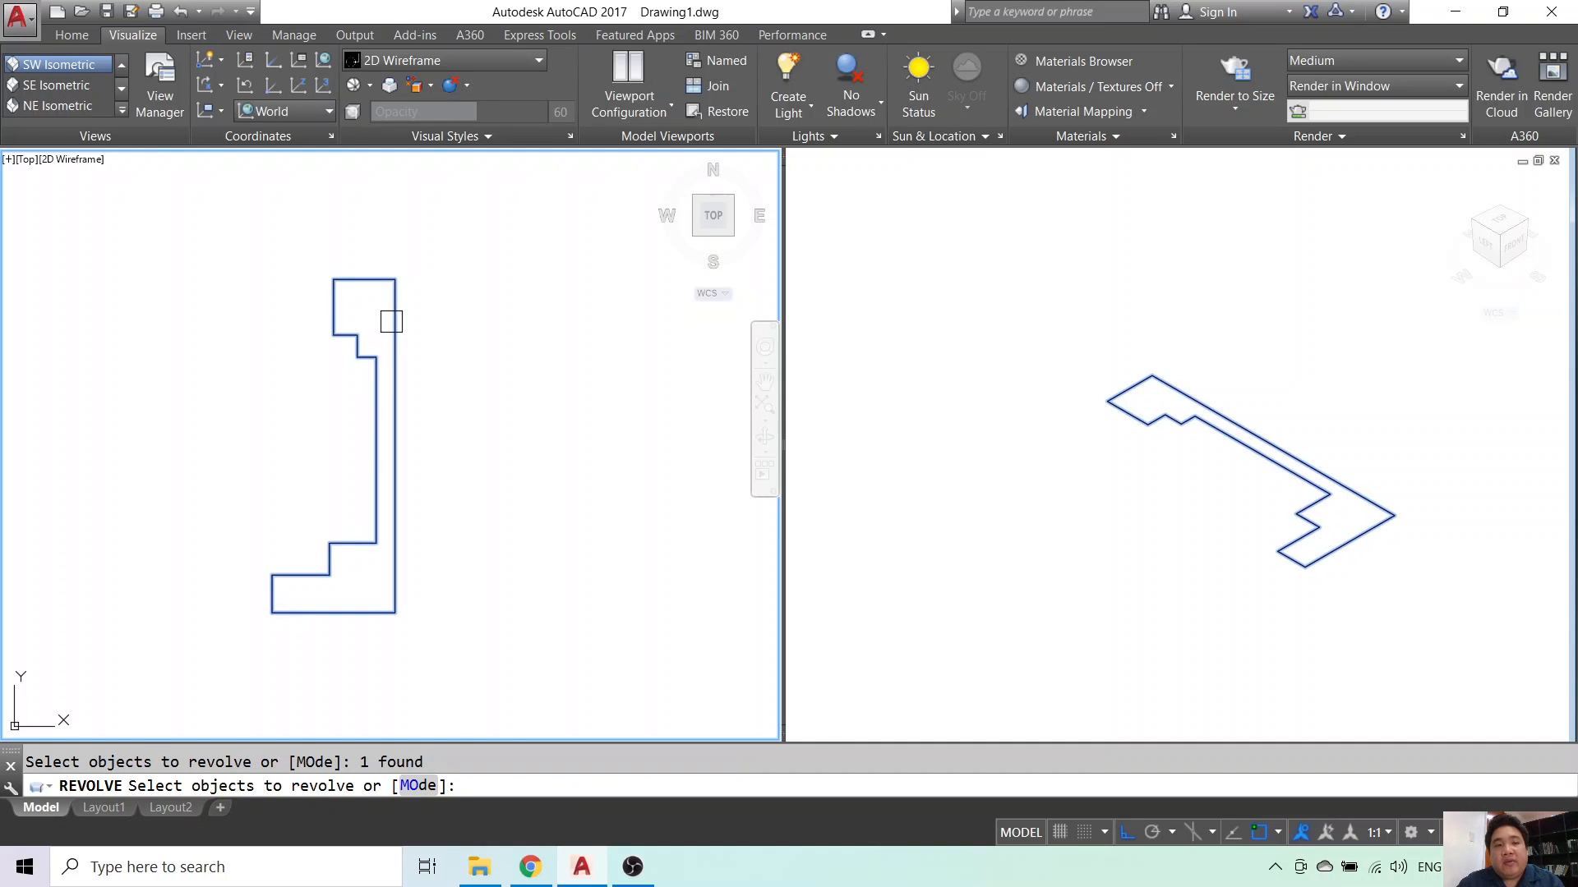
key(Return)
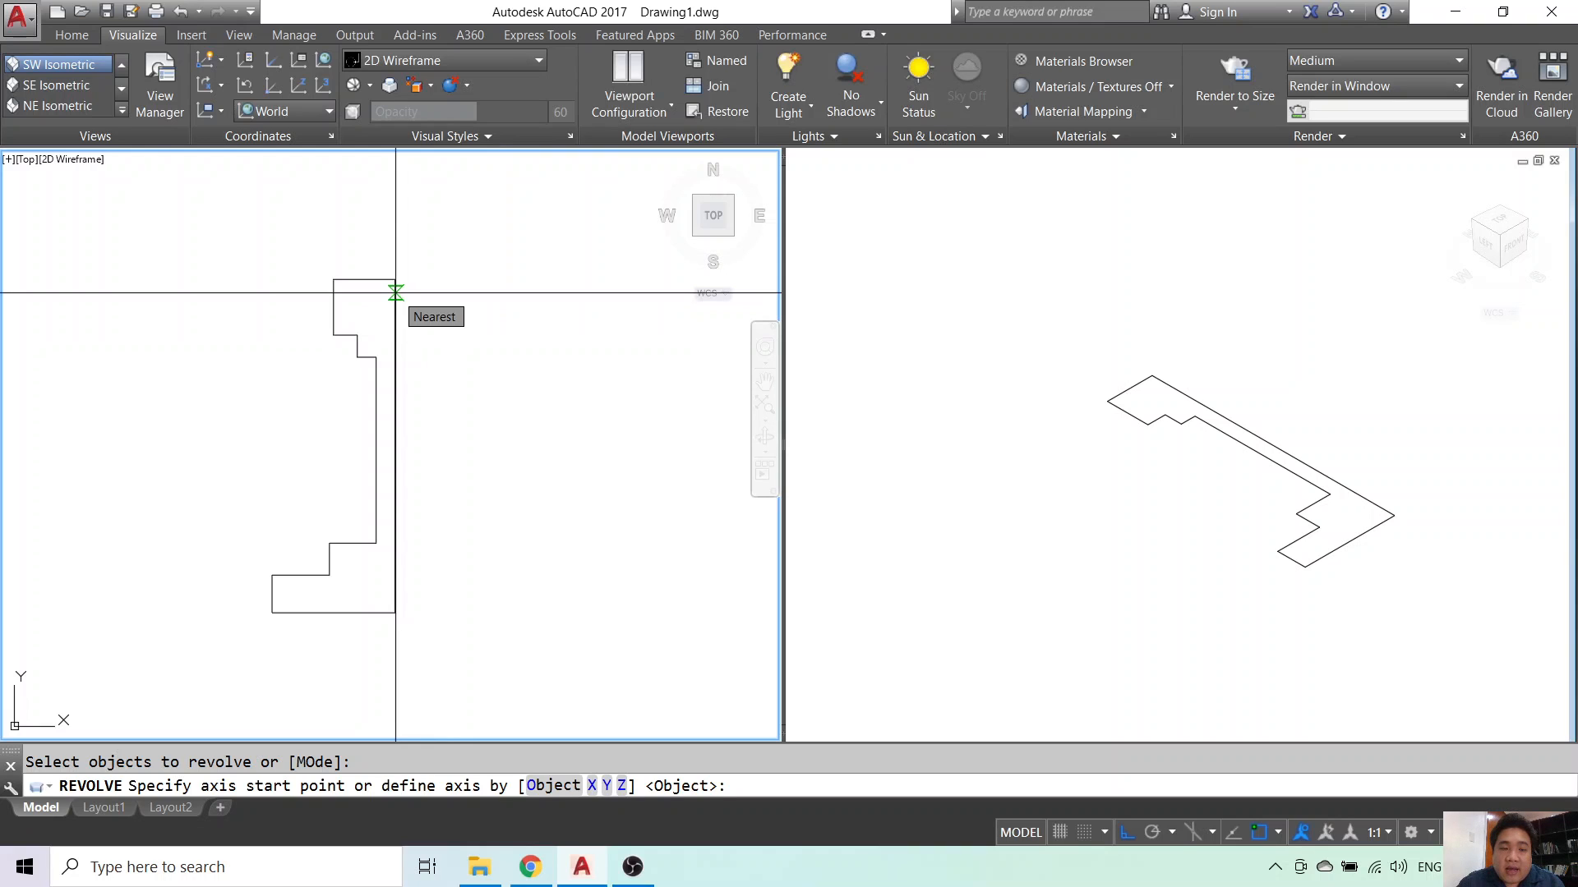
click(395, 293)
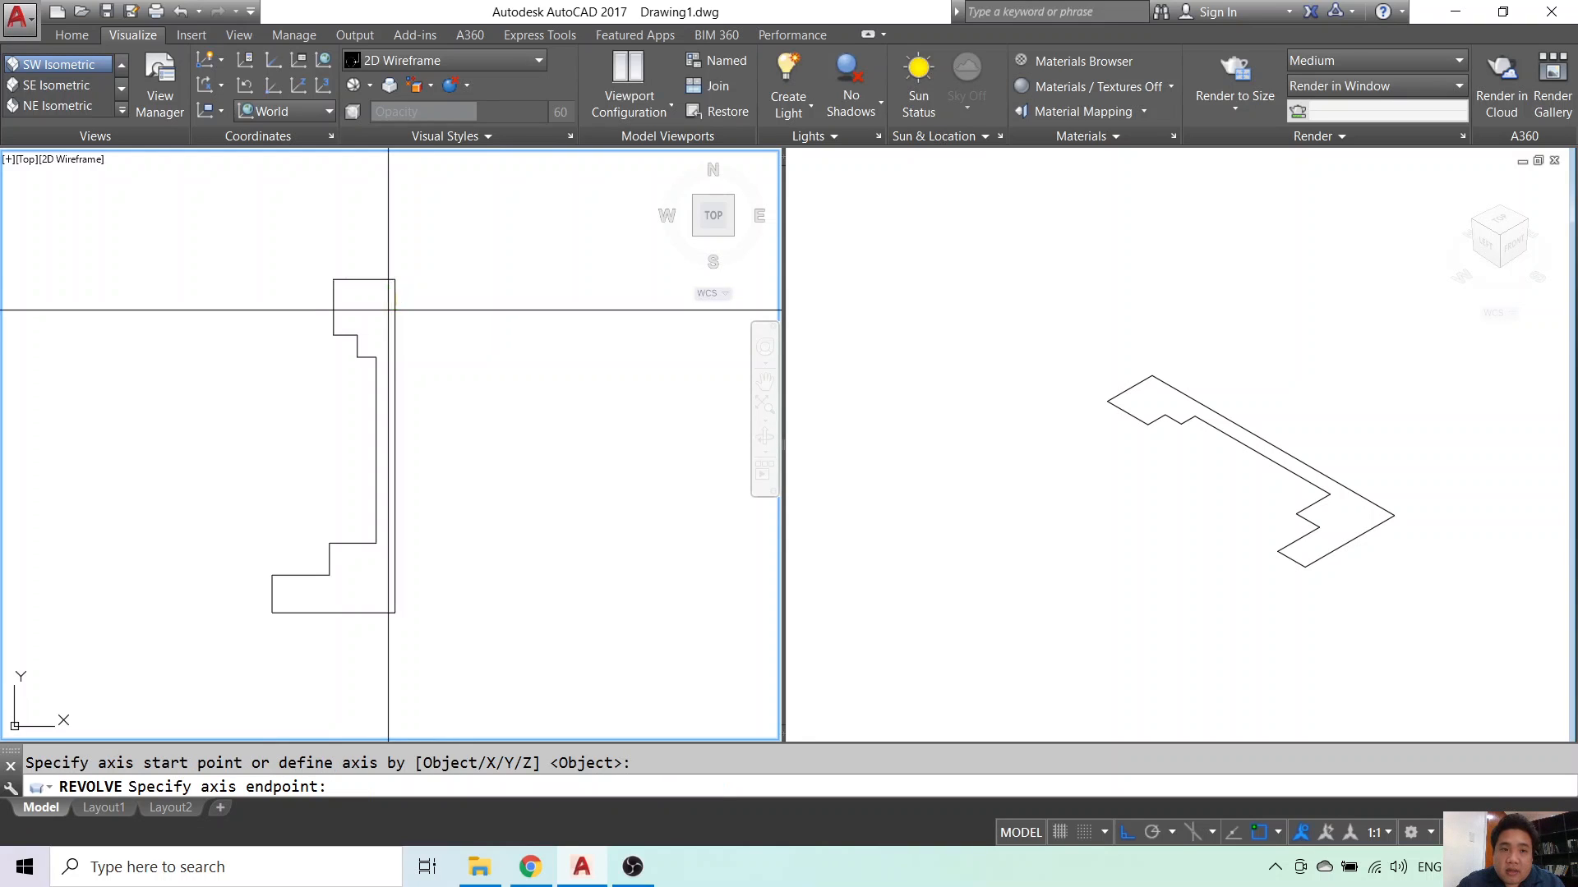
click(396, 612)
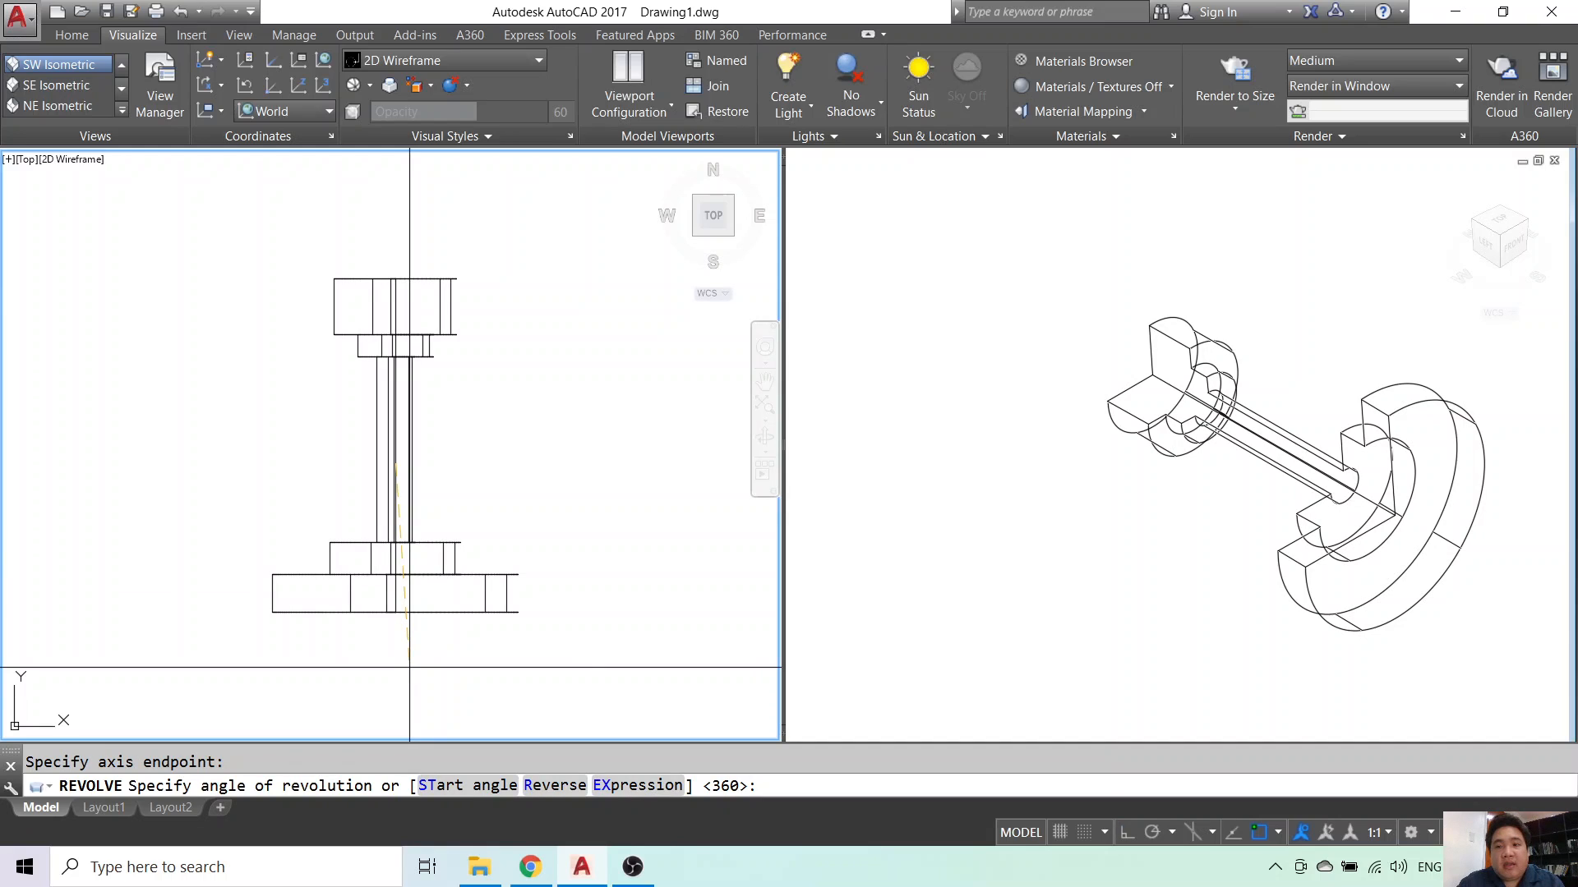
key(Return)
click(1080, 531)
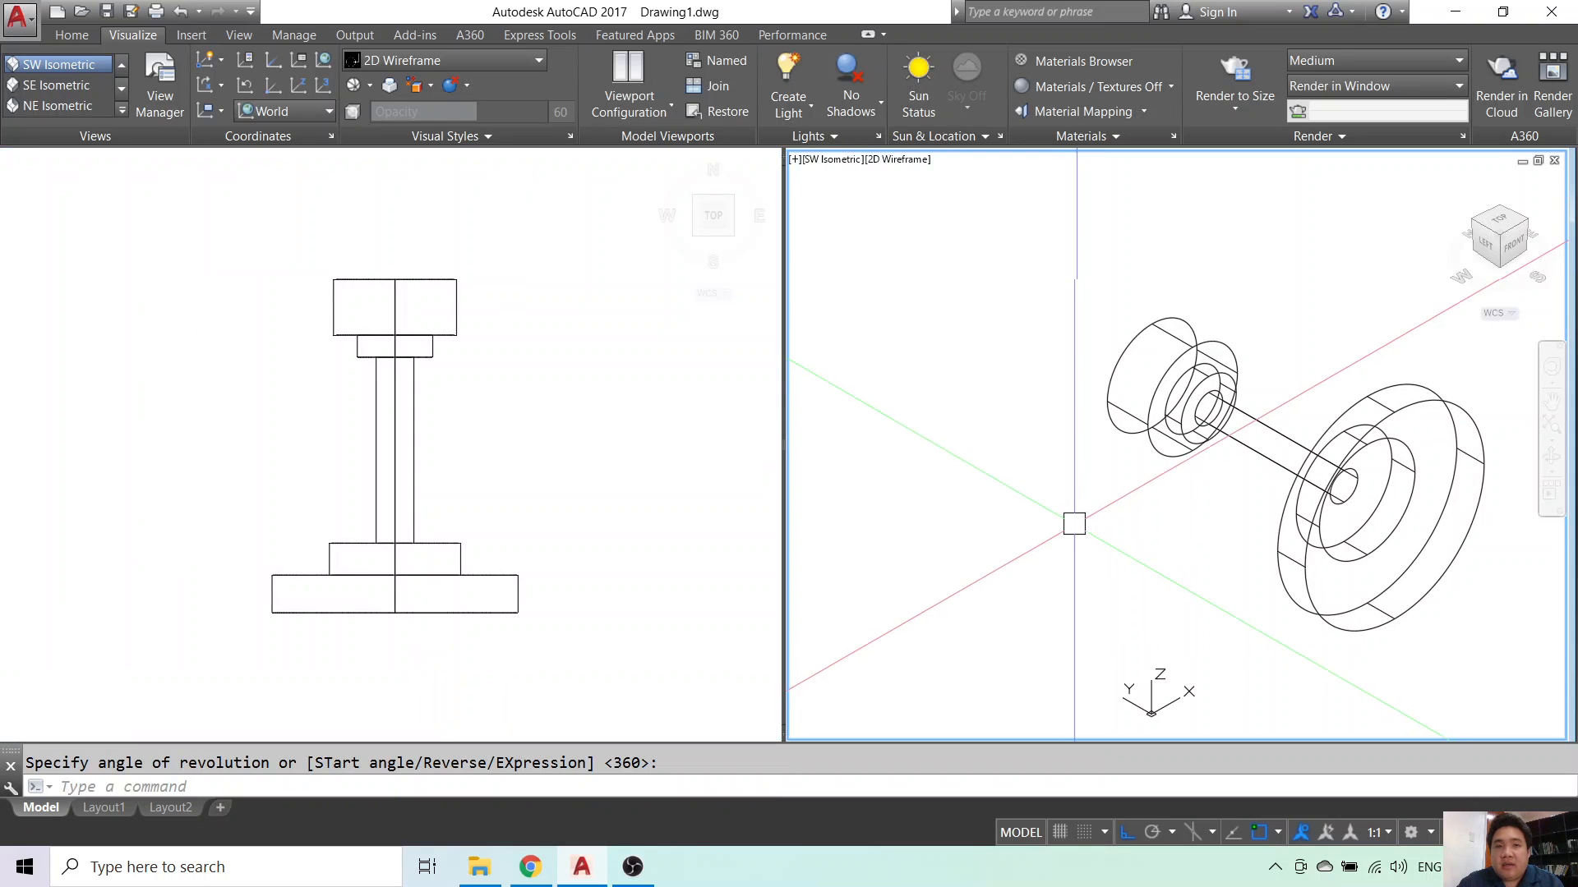
click(437, 62)
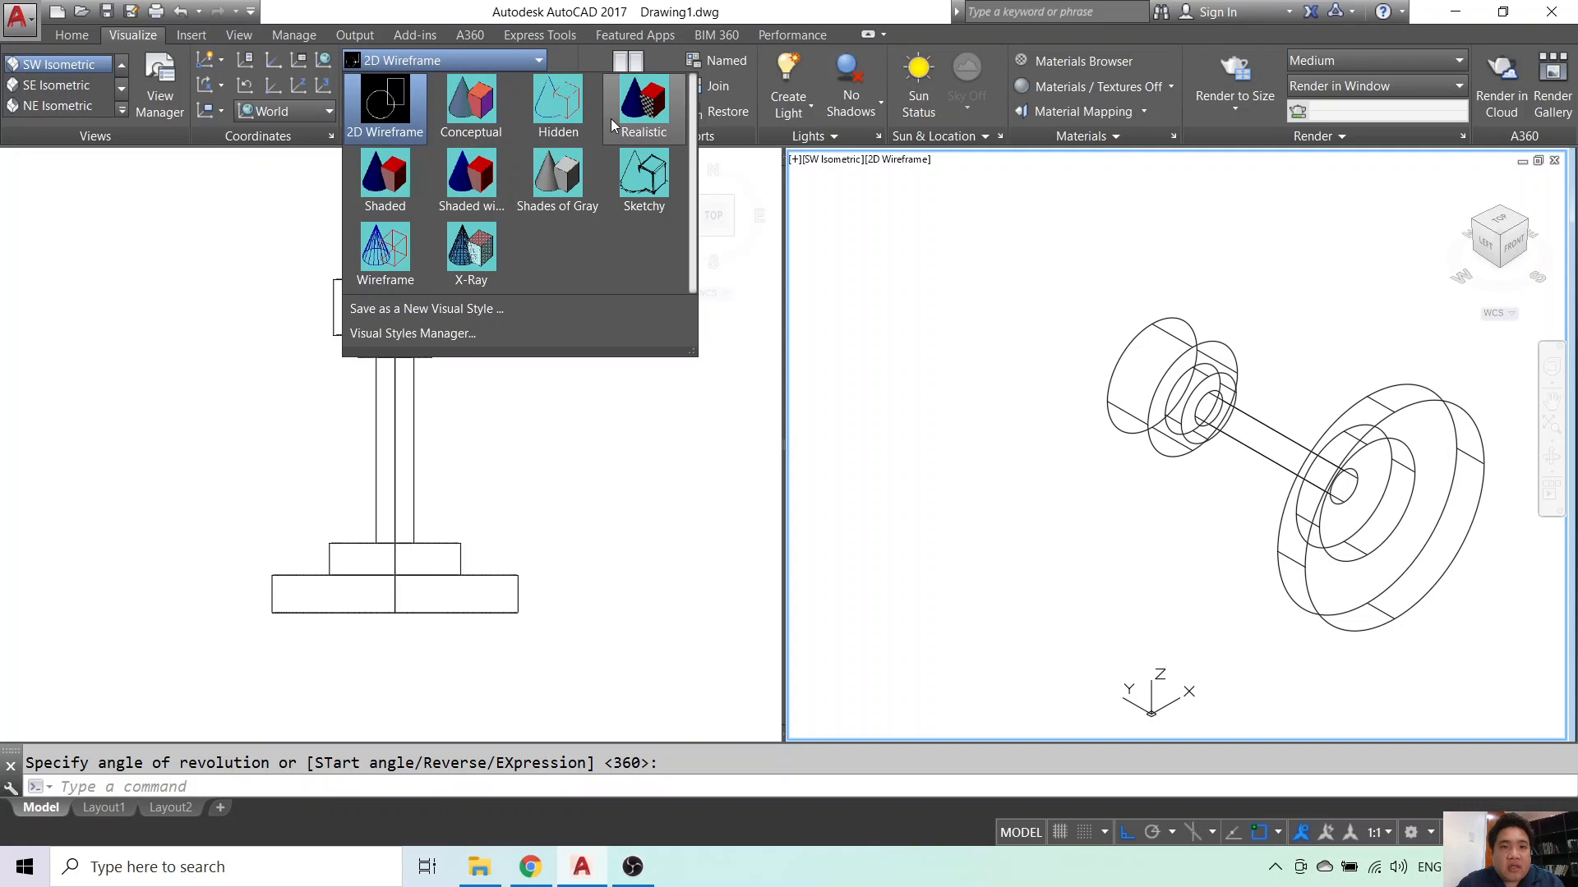
- Apply the Realistic visual style to the isometric viewport and recentre the pawn
click(612, 124)
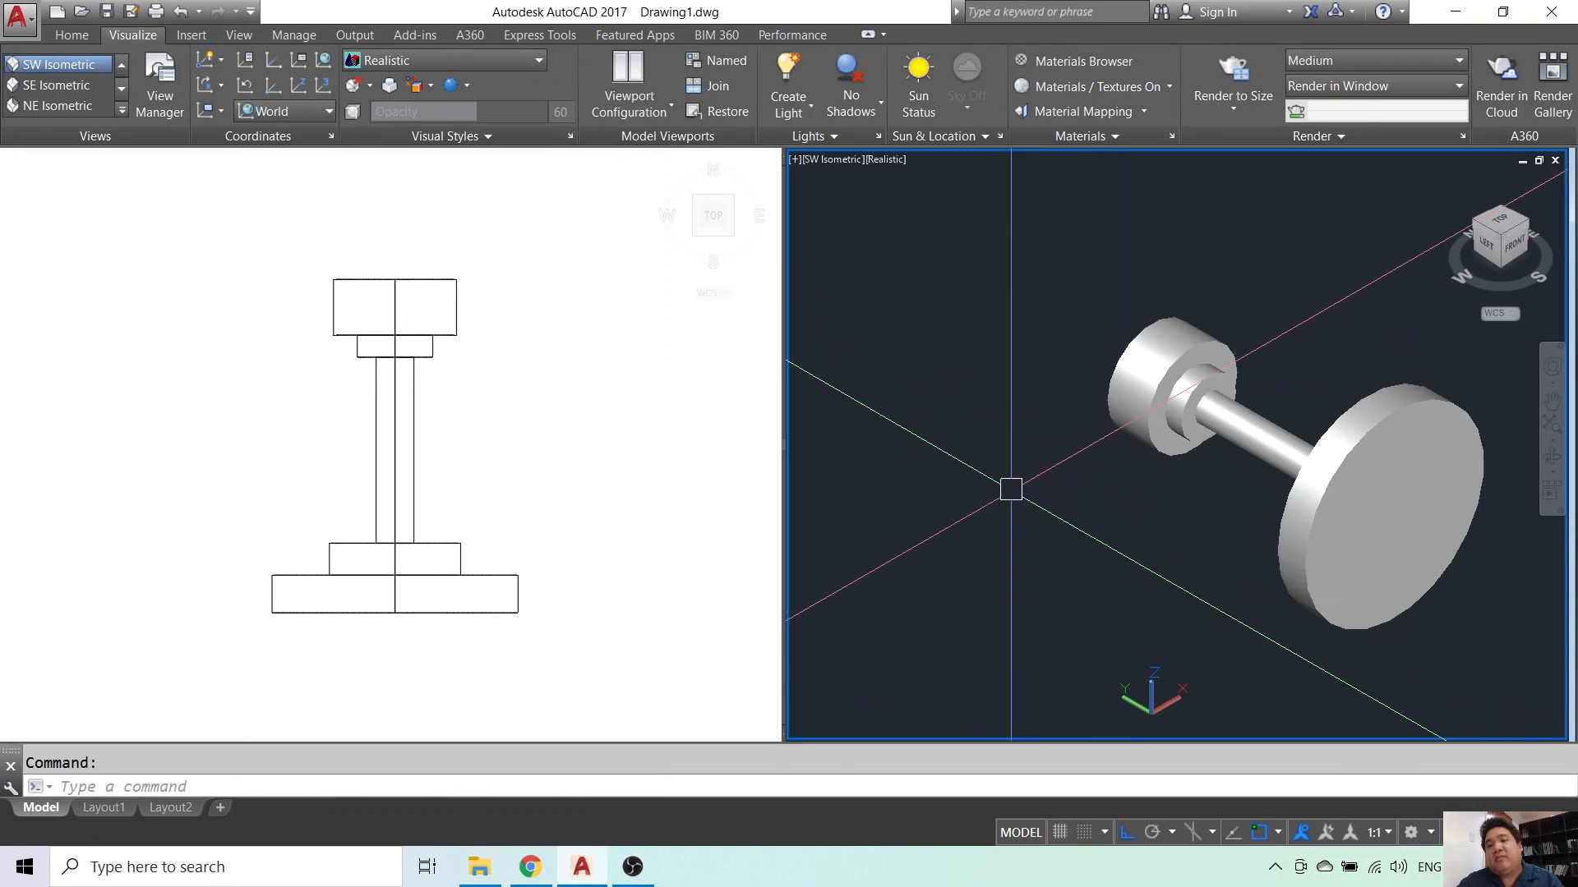
middle_drag(1105, 518, 1018, 468)
key(Escape)
- Select everything and 3DROTATE the pawn 90° so it stands upright
key(ctrl+a)
text(3drotate)
key(Return)
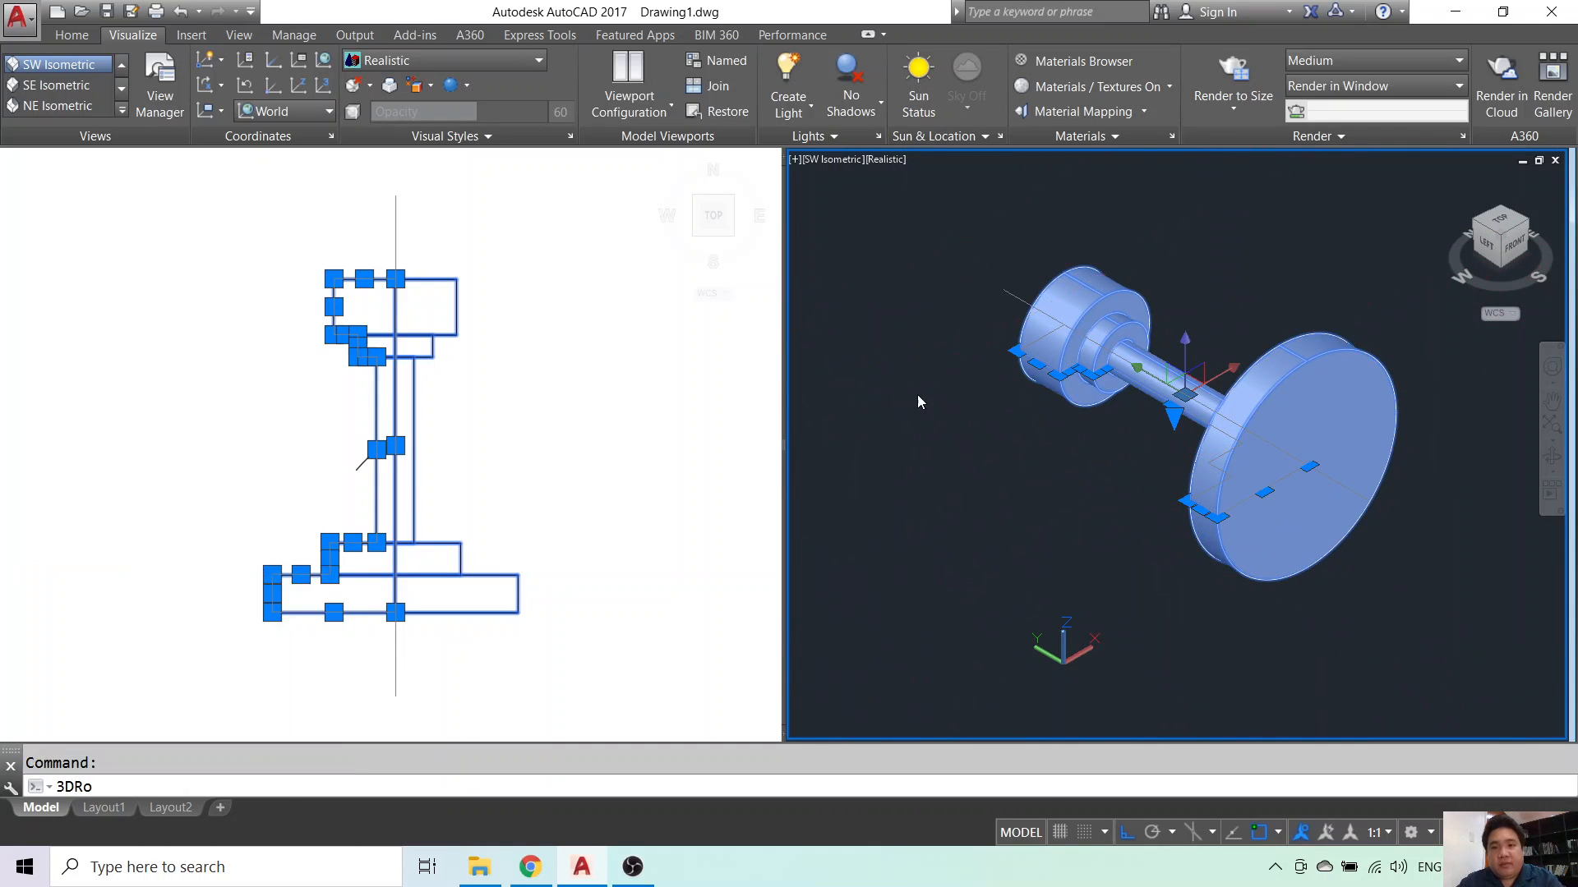
click(1152, 359)
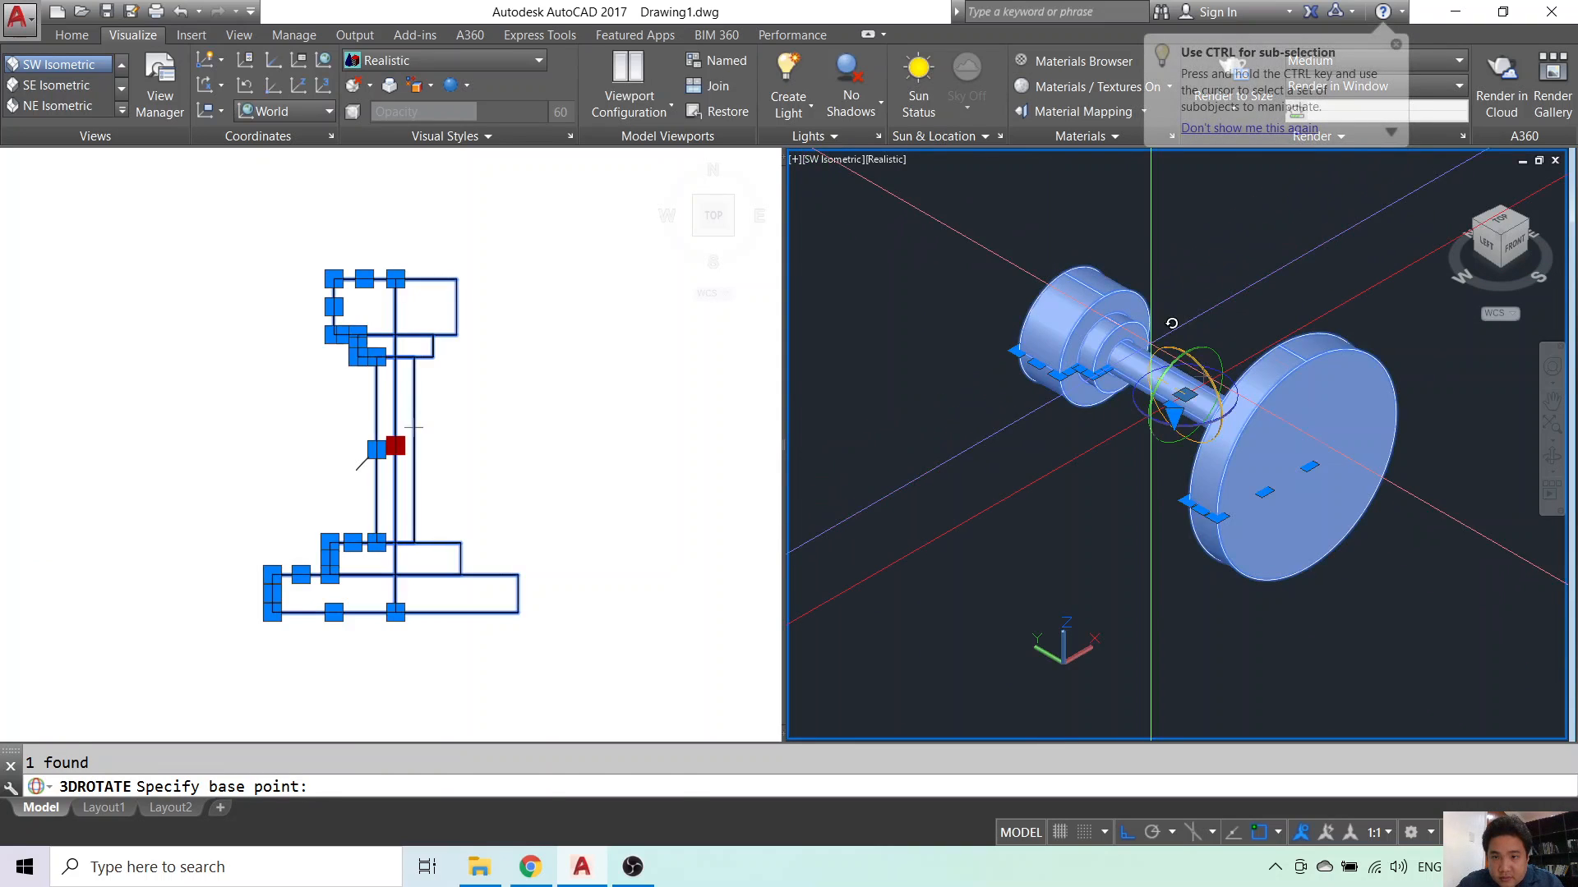
click(1161, 257)
key(Escape)
- Orbit the isometric view to an elevated angle on the upright pawn
mouse_move(1397, 538)
shift+middle_down()
mouse_move(1359, 549)
mouse_move(1339, 430)
mouse_move(1356, 443)
shift+middle_up()
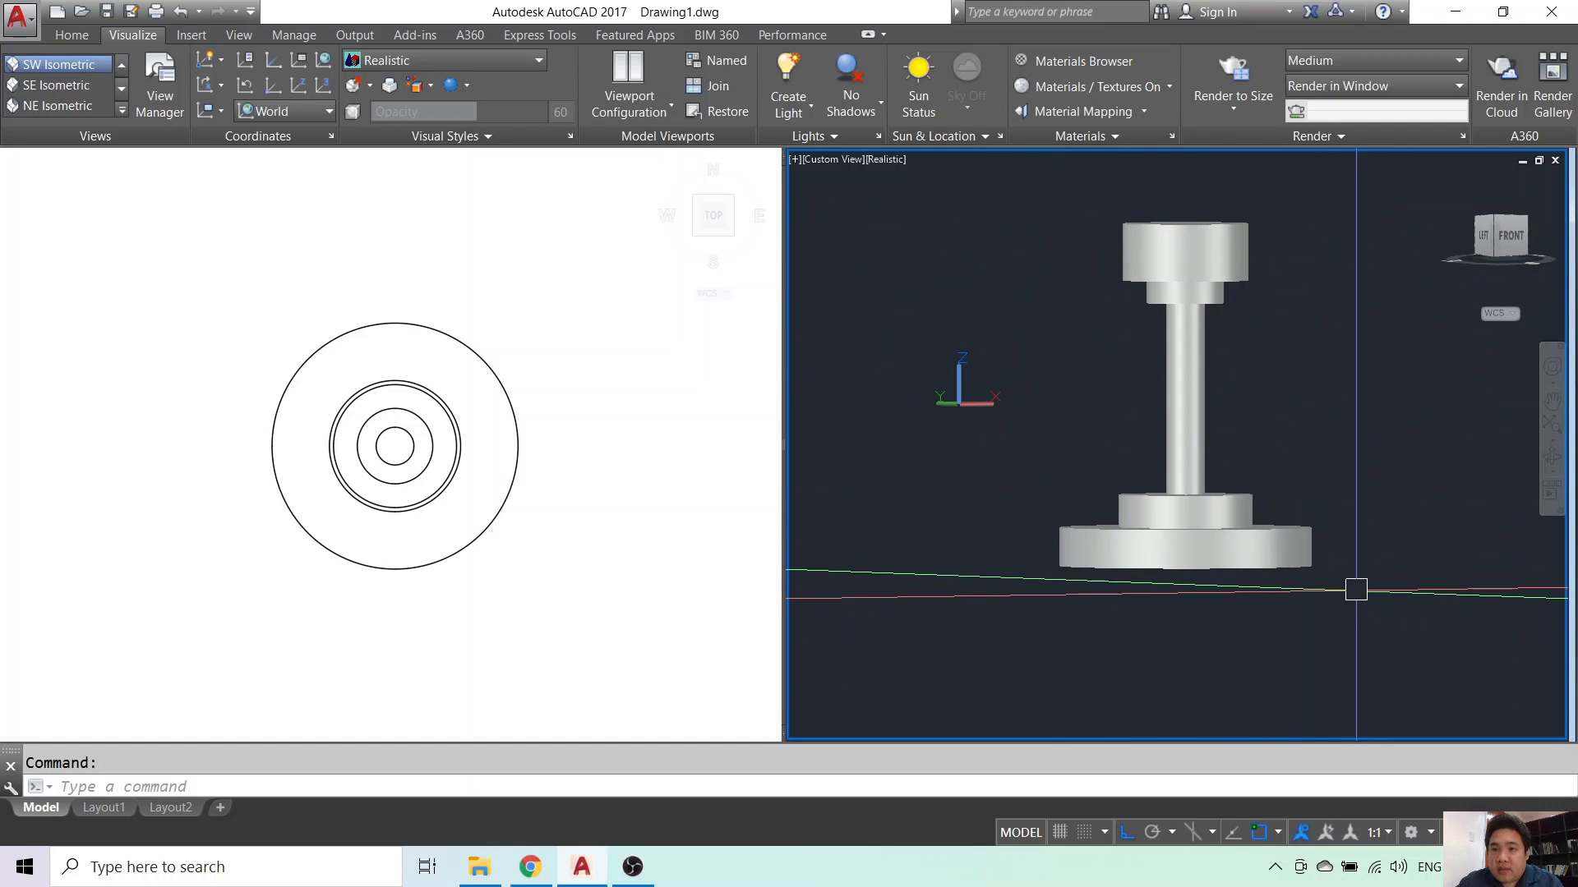
shift+middle_drag(1339, 575, 1335, 672)
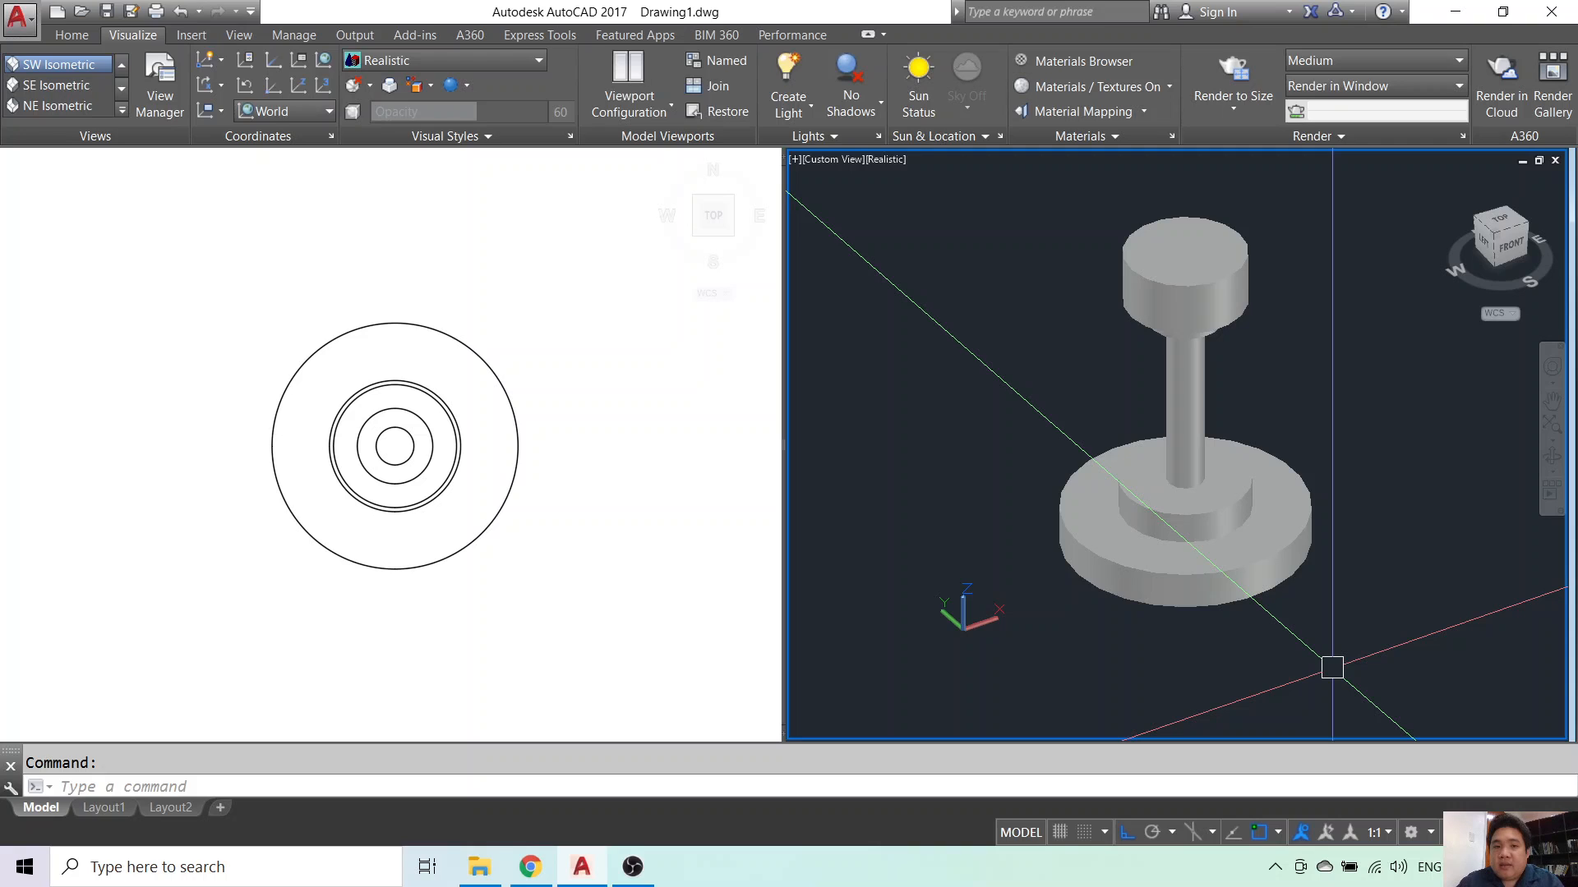
click(546, 391)
- Window-select and erase the pawn solid, then pan to empty drawing space
click(550, 369)
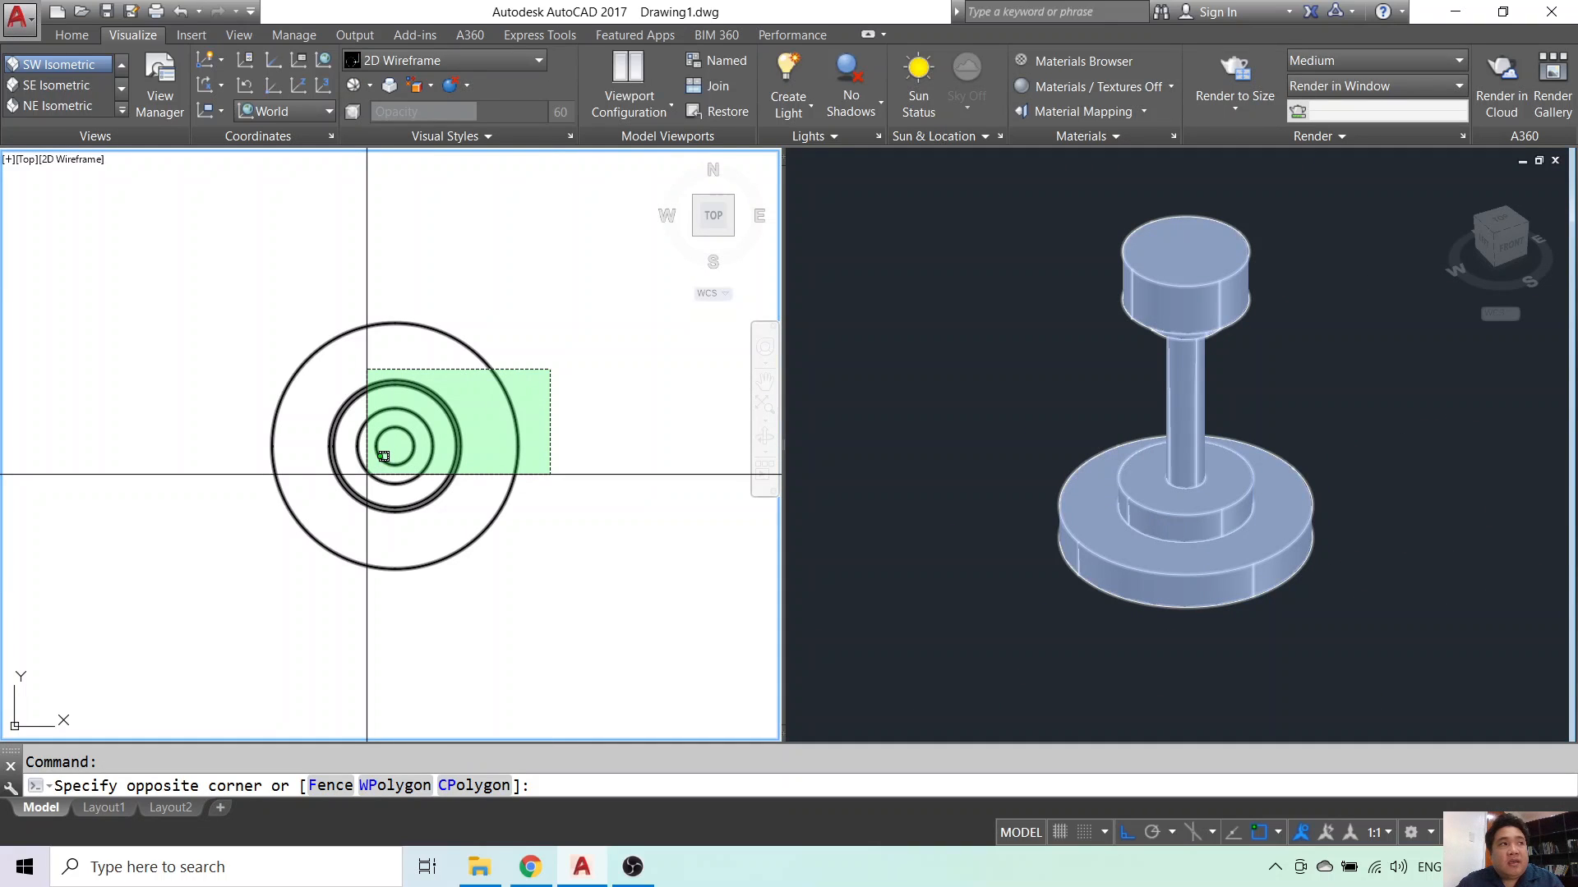
click(367, 474)
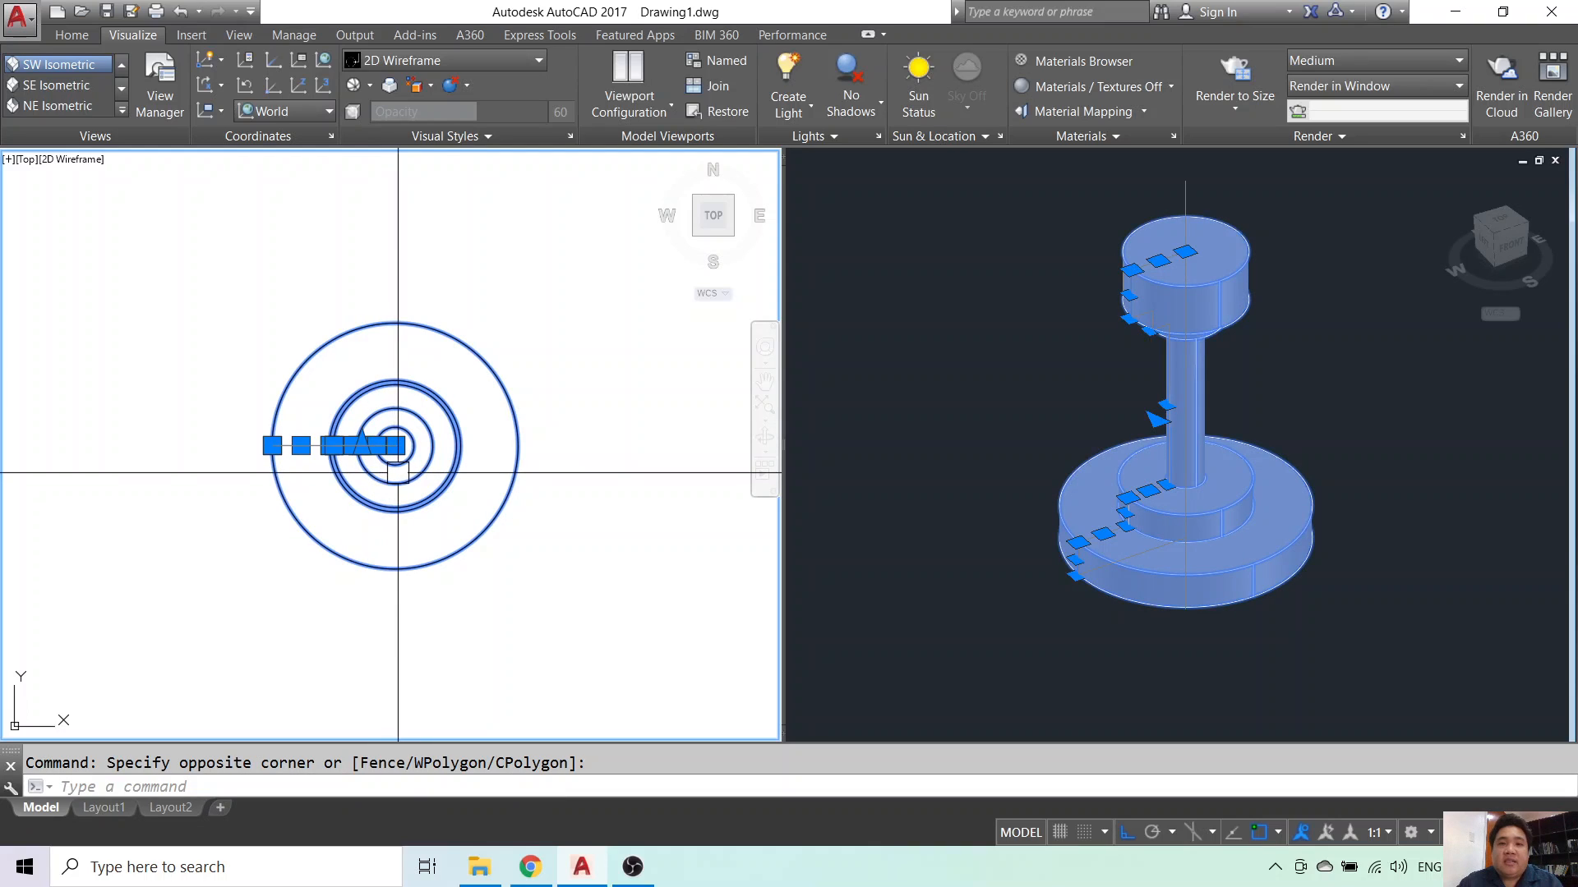
text(e)
key(Return)
middle_drag(328, 455, 387, 449)
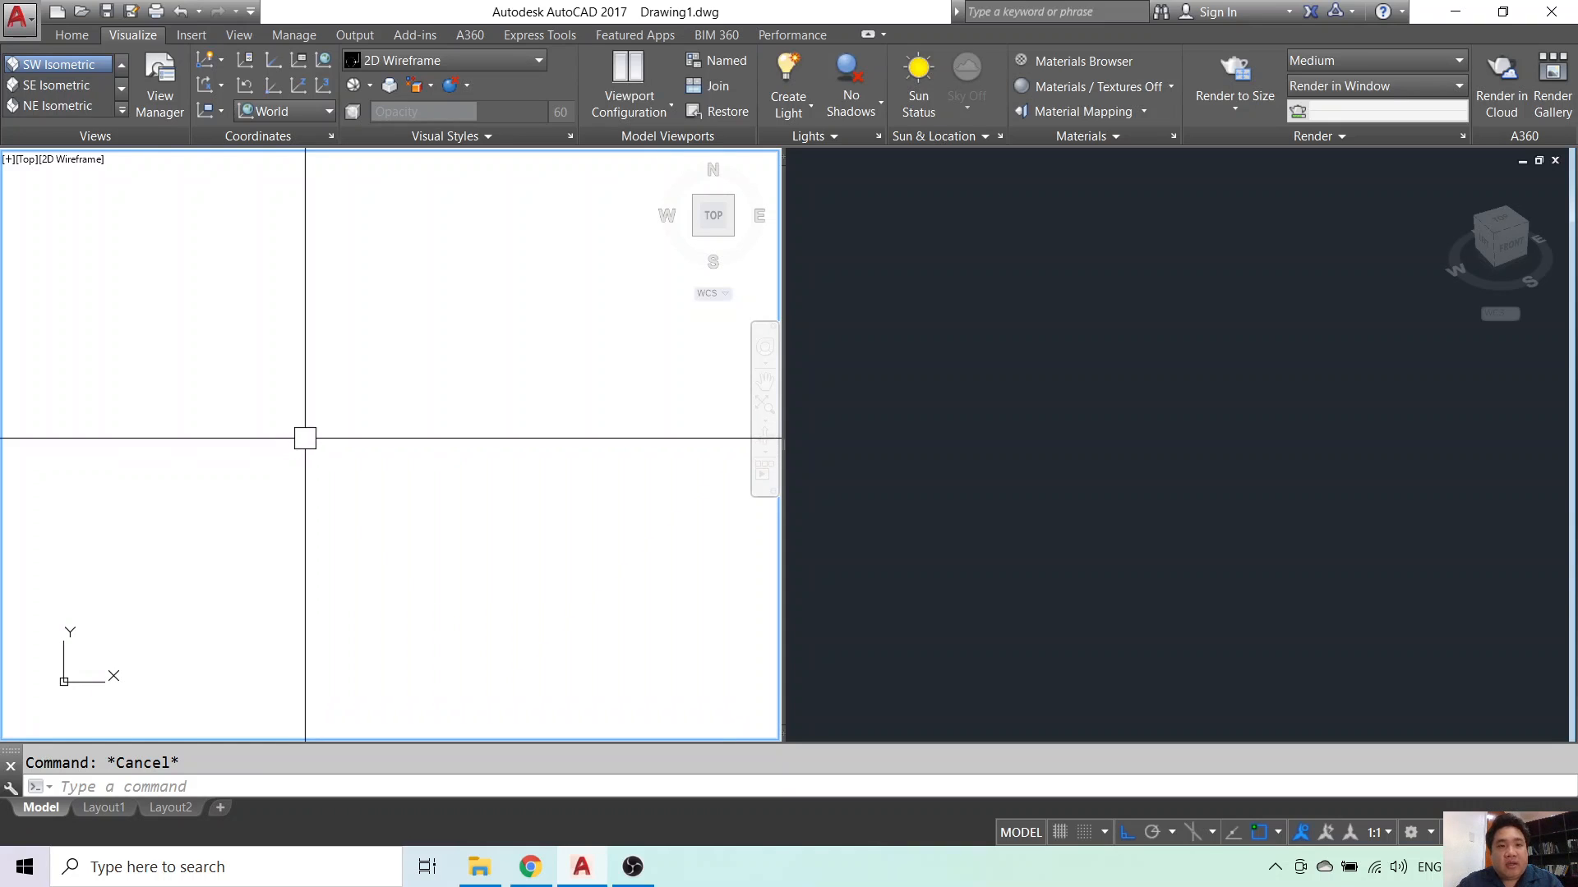
- Draw a polyline for the vertical axis and the two-step base
text(pl)
key(Return)
click(340, 315)
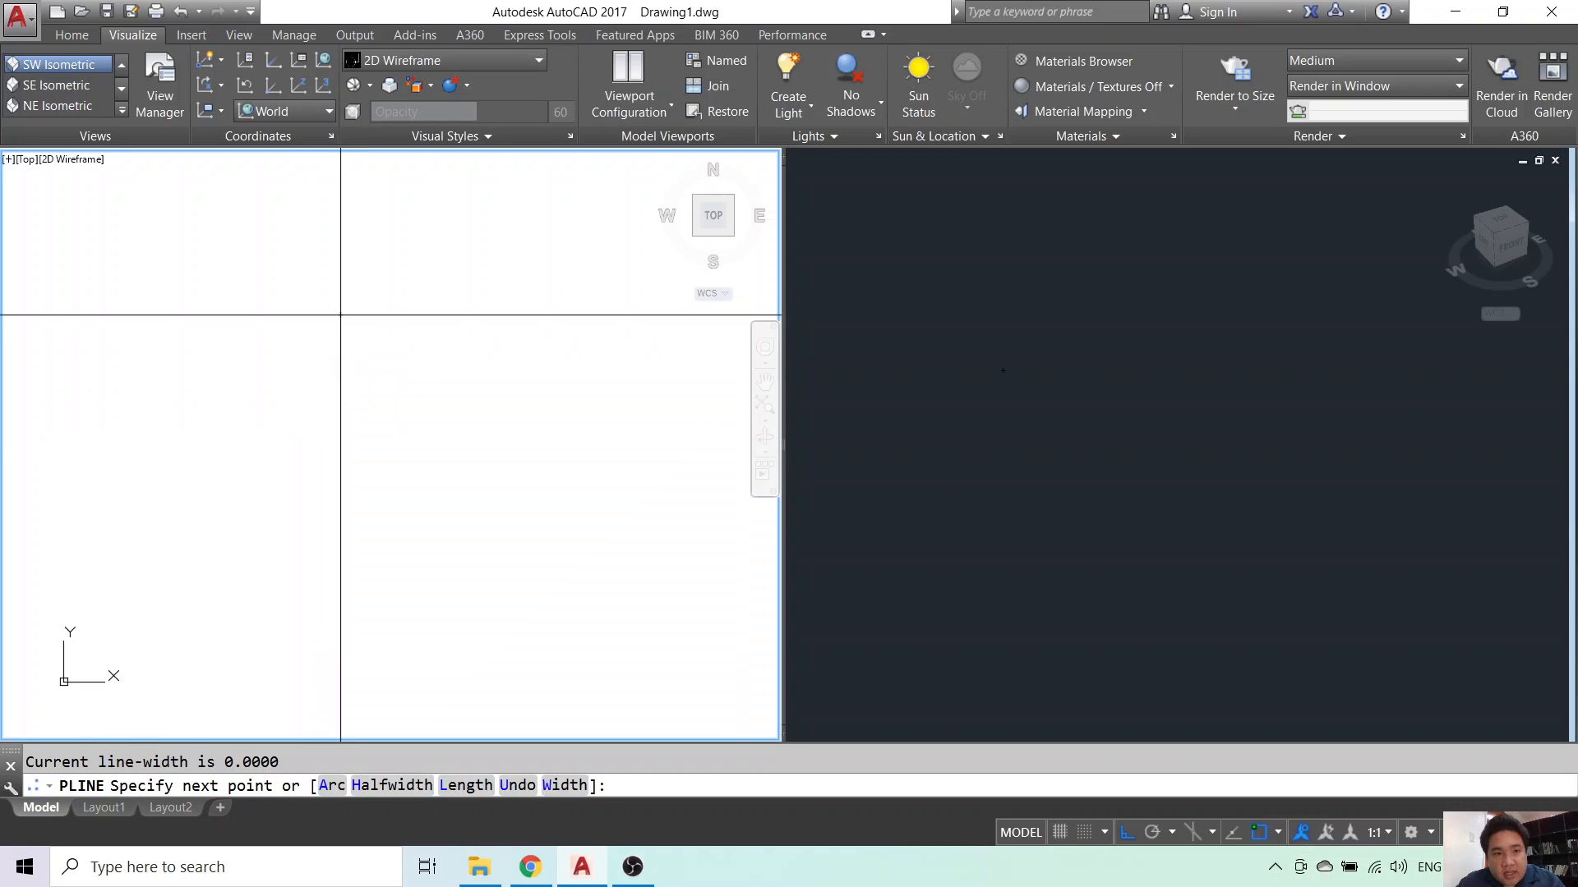
click(373, 567)
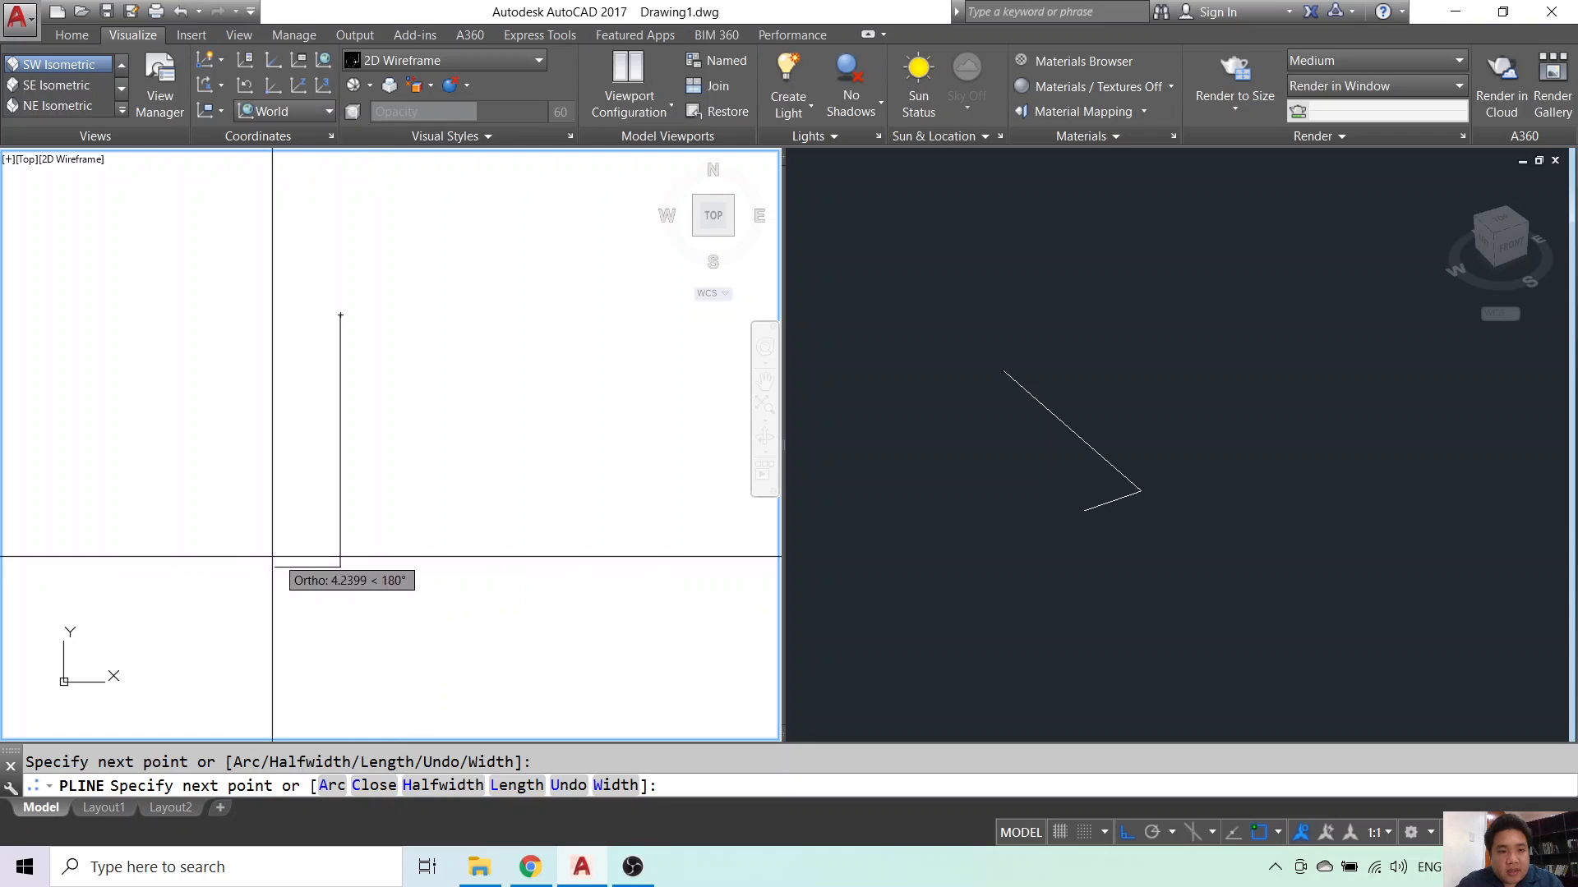
click(216, 566)
click(229, 528)
click(251, 528)
click(251, 501)
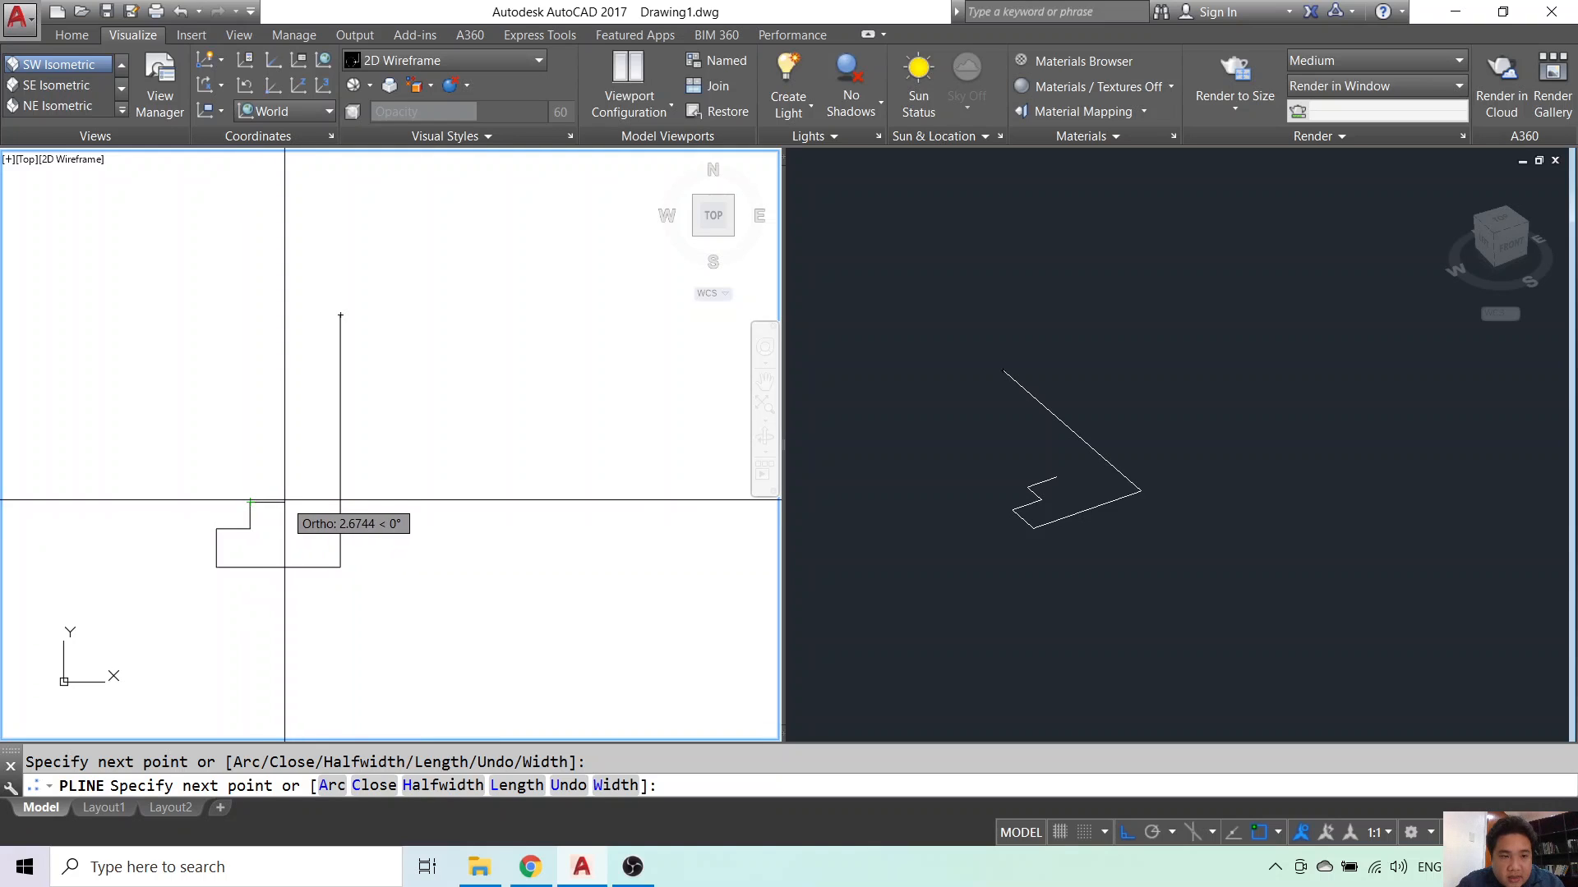
text(a)
key(Return)
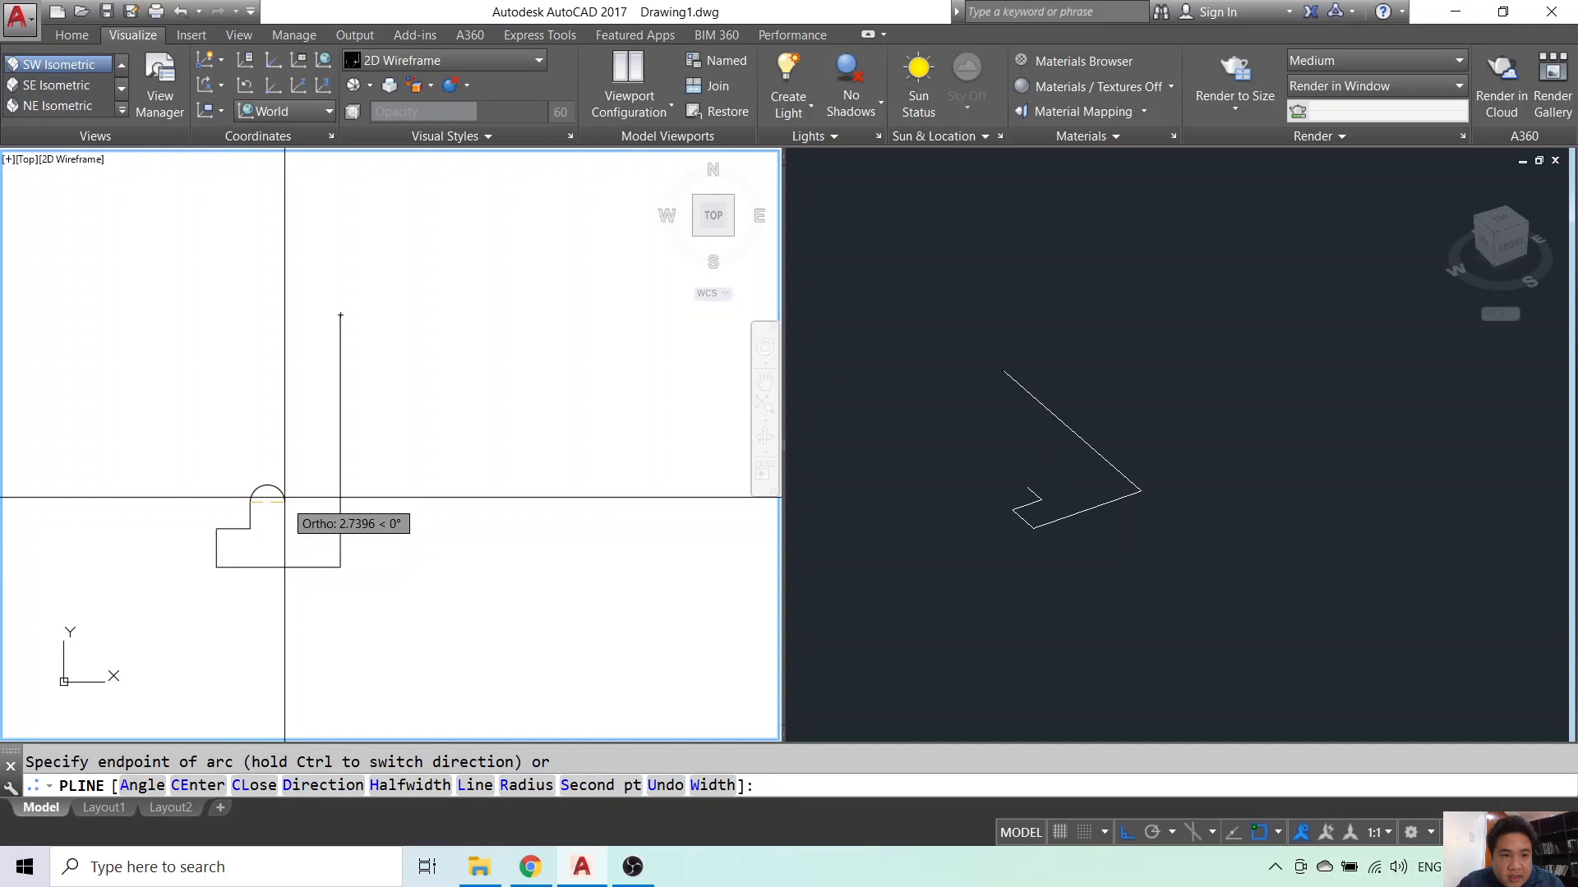
key(Escape)
- Draw the body outline from the top of the base with an arc segment
text(pl)
key(Return)
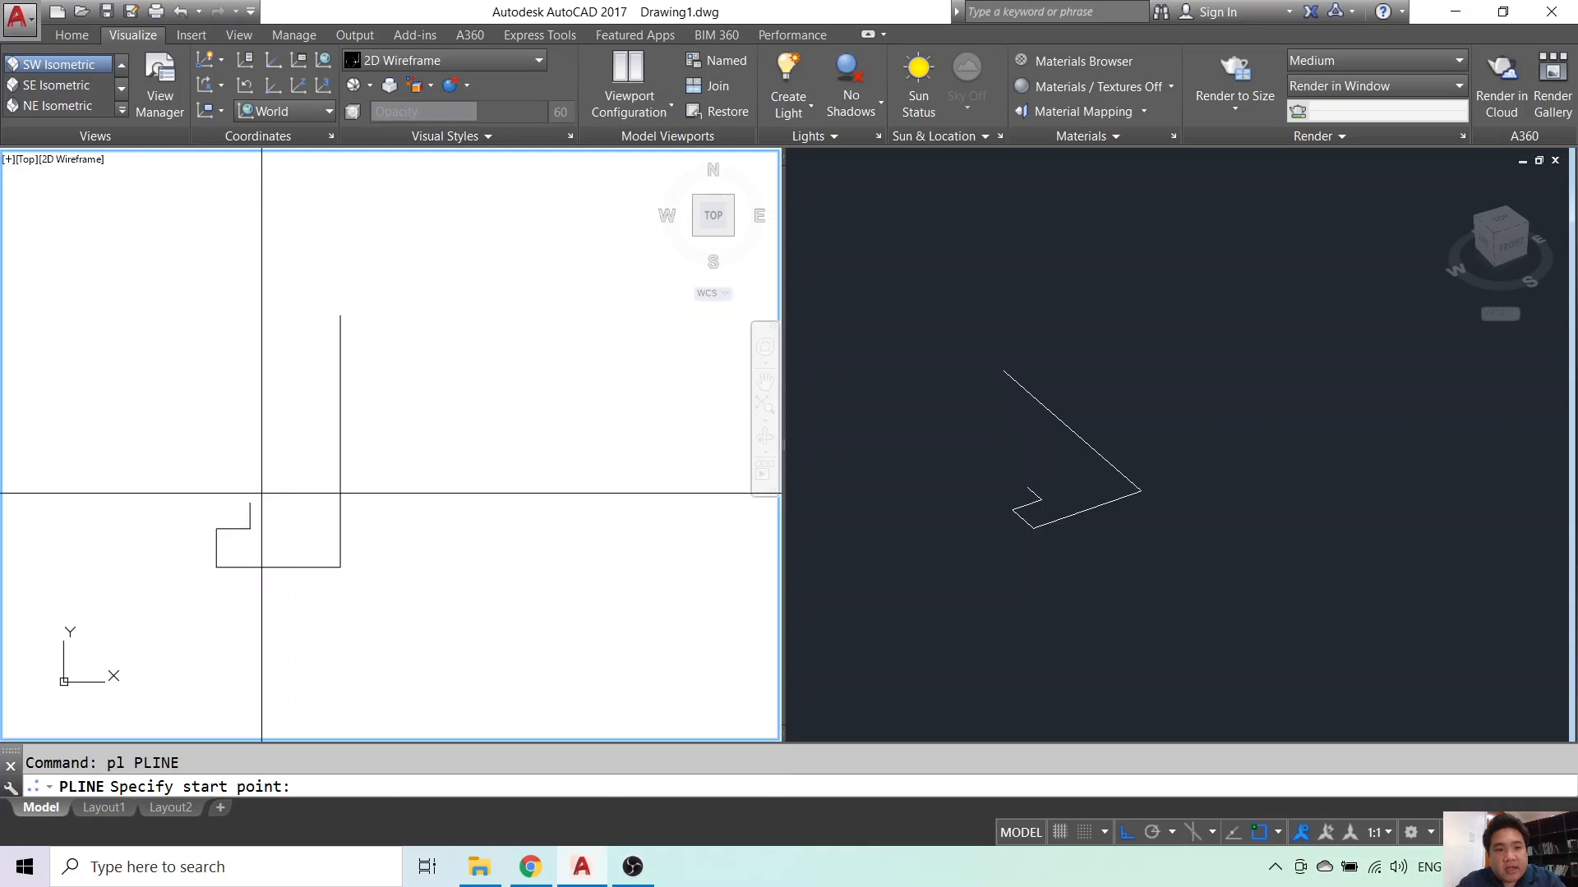
click(249, 502)
click(286, 502)
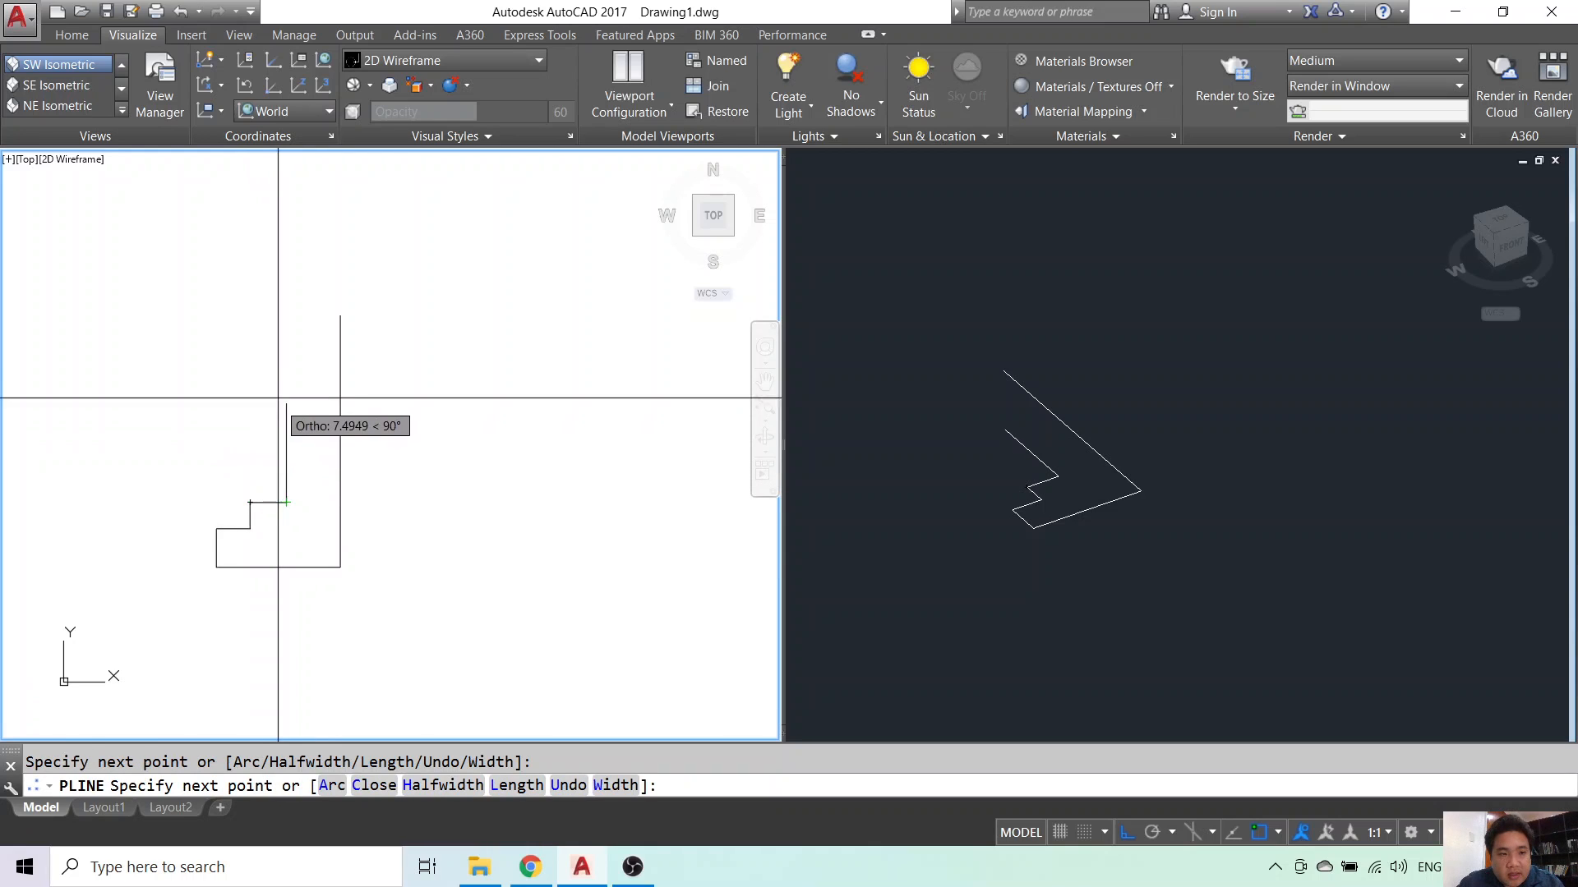
text(a)
key(Return)
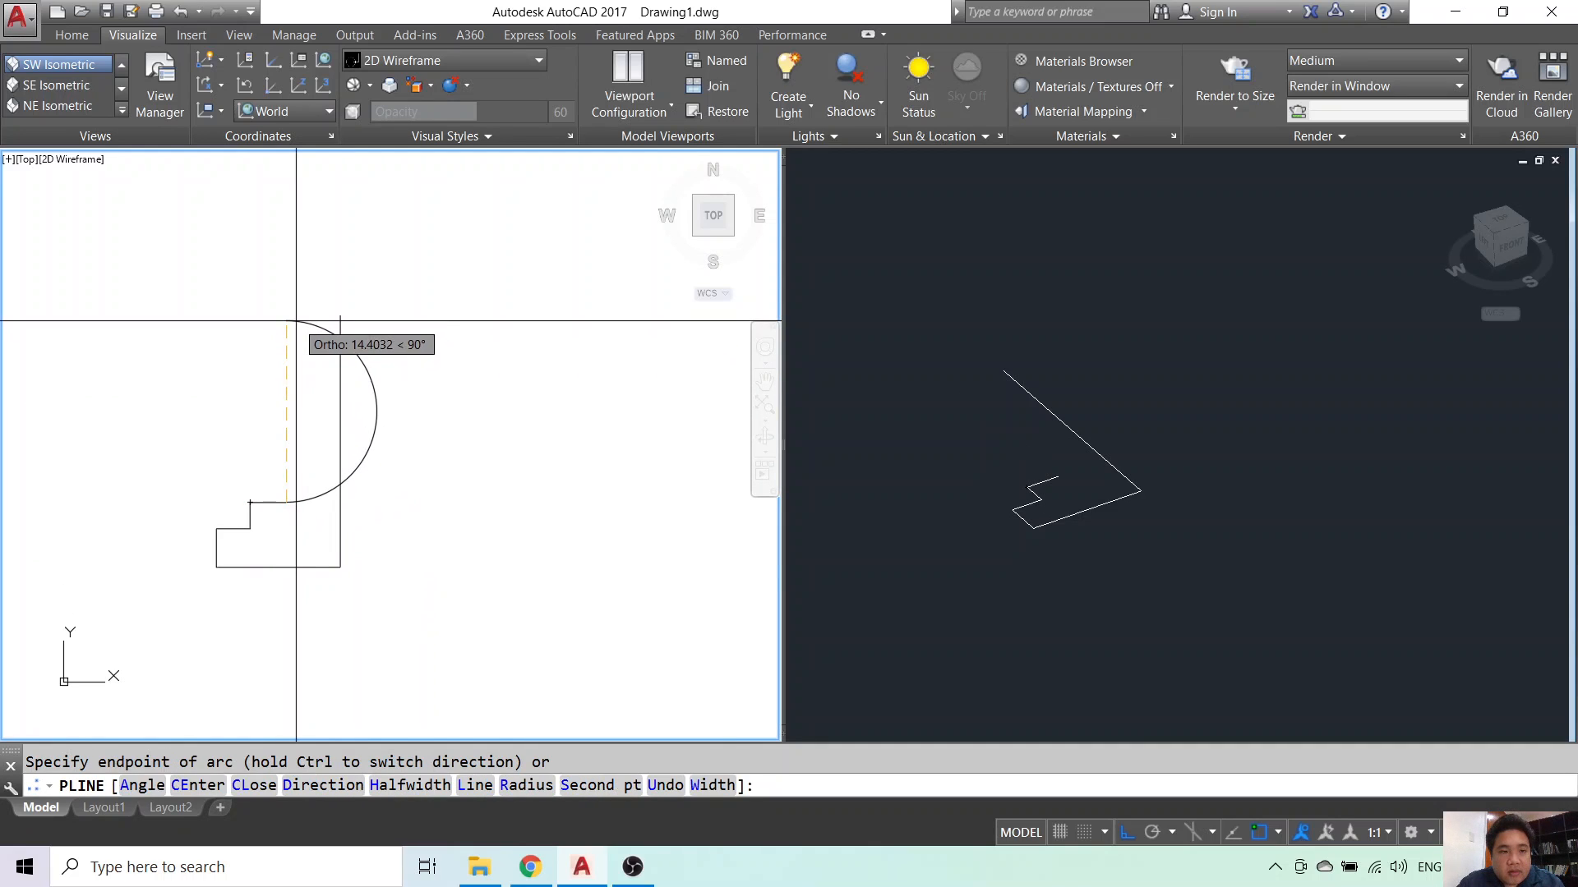
click(296, 320)
key(Escape)
- Grip-stretch the body arc into a concave curve and raise its top end
click(378, 435)
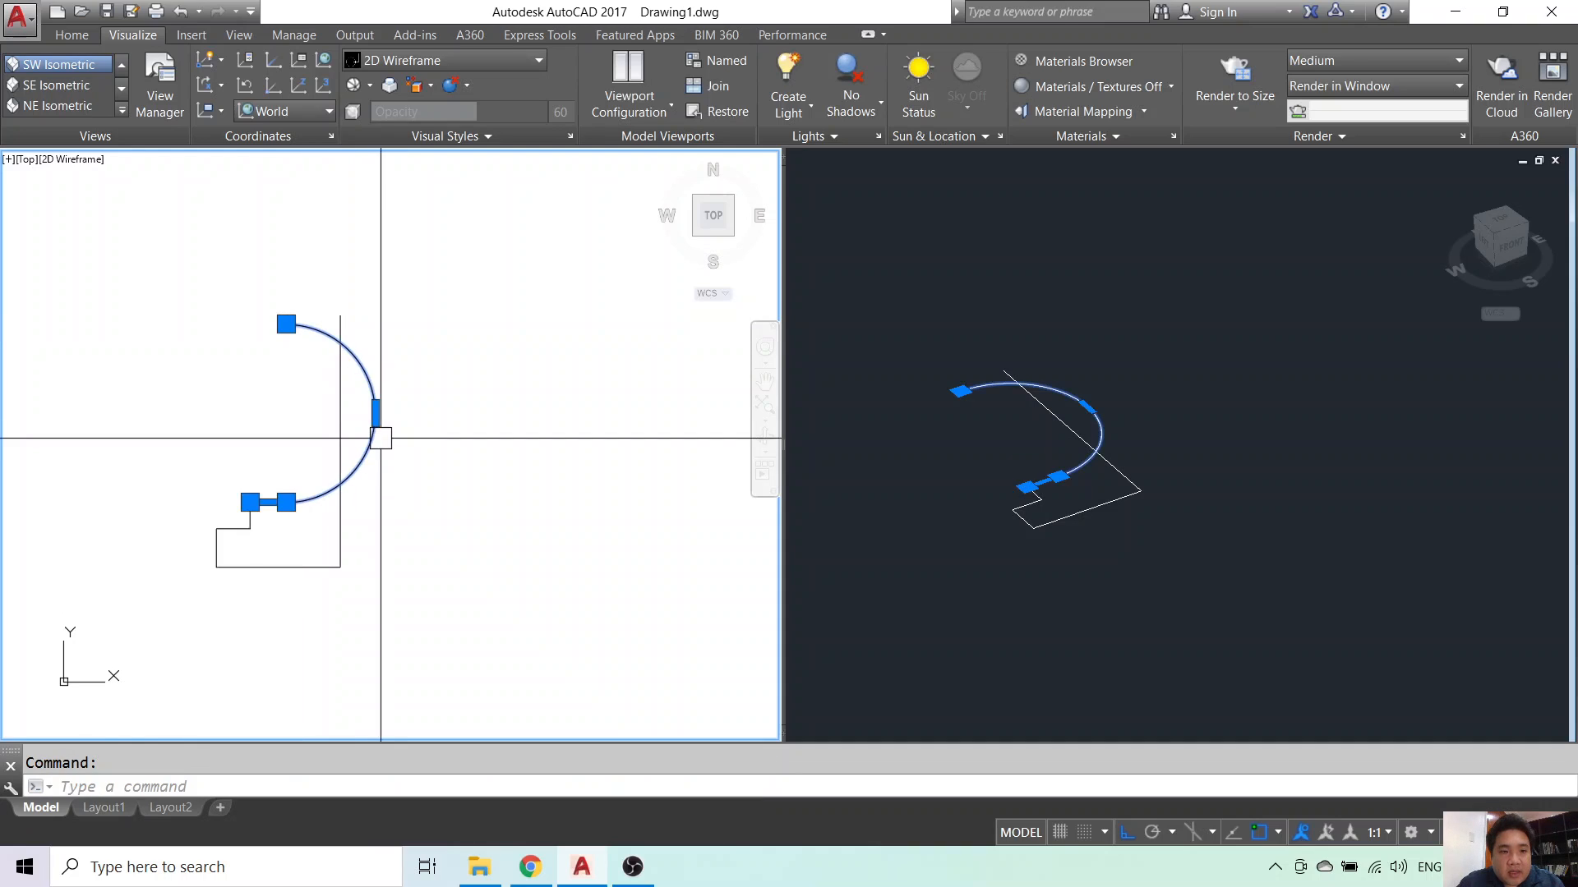
click(375, 413)
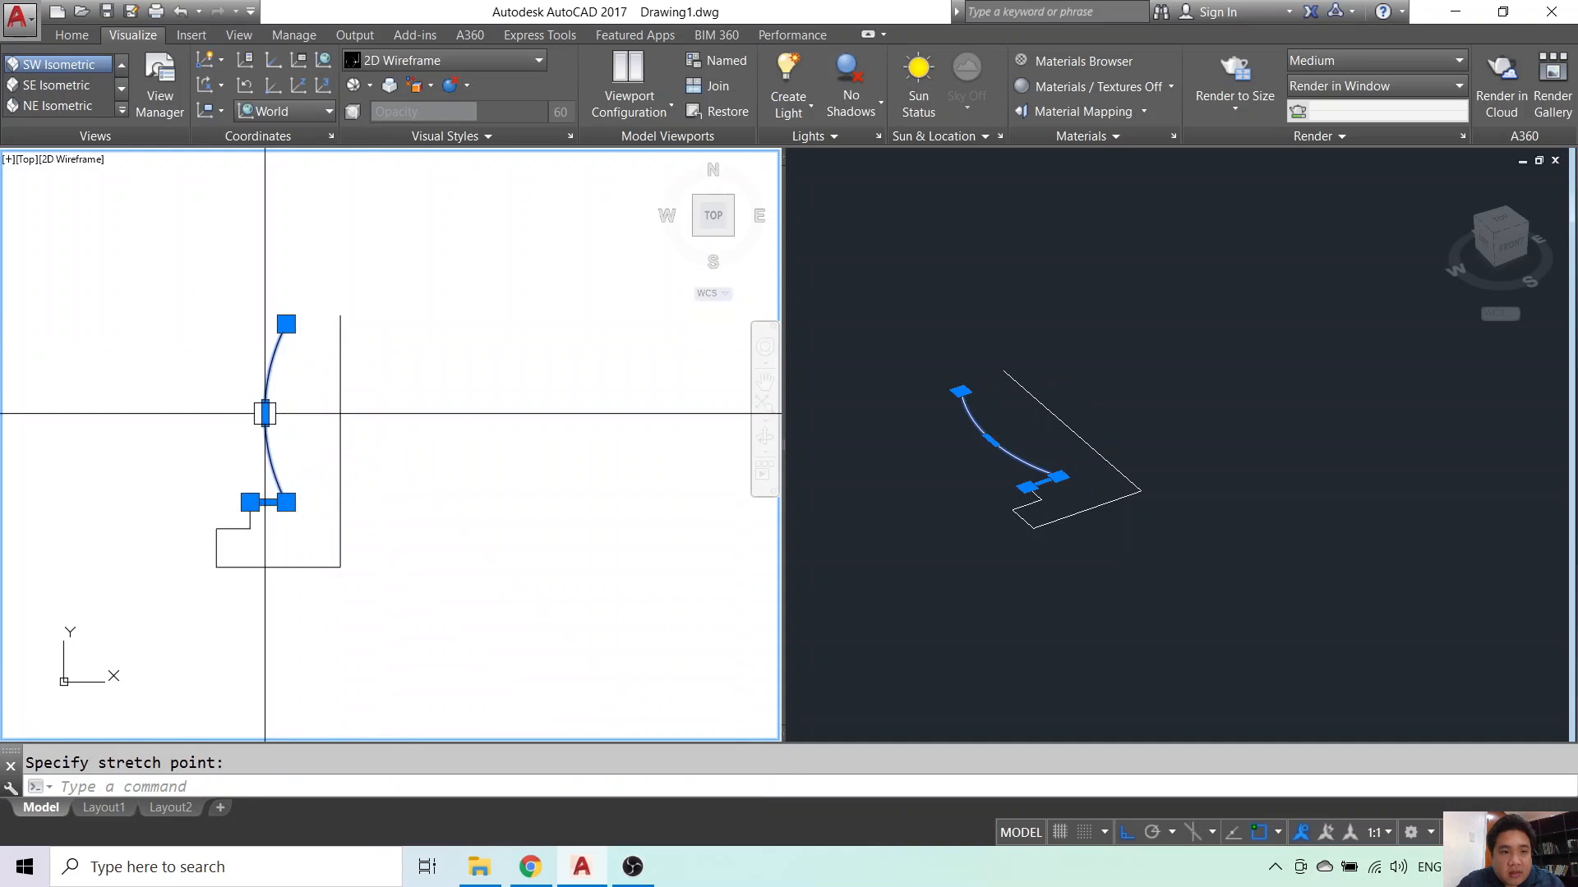
click(265, 412)
key(Escape)
click(339, 431)
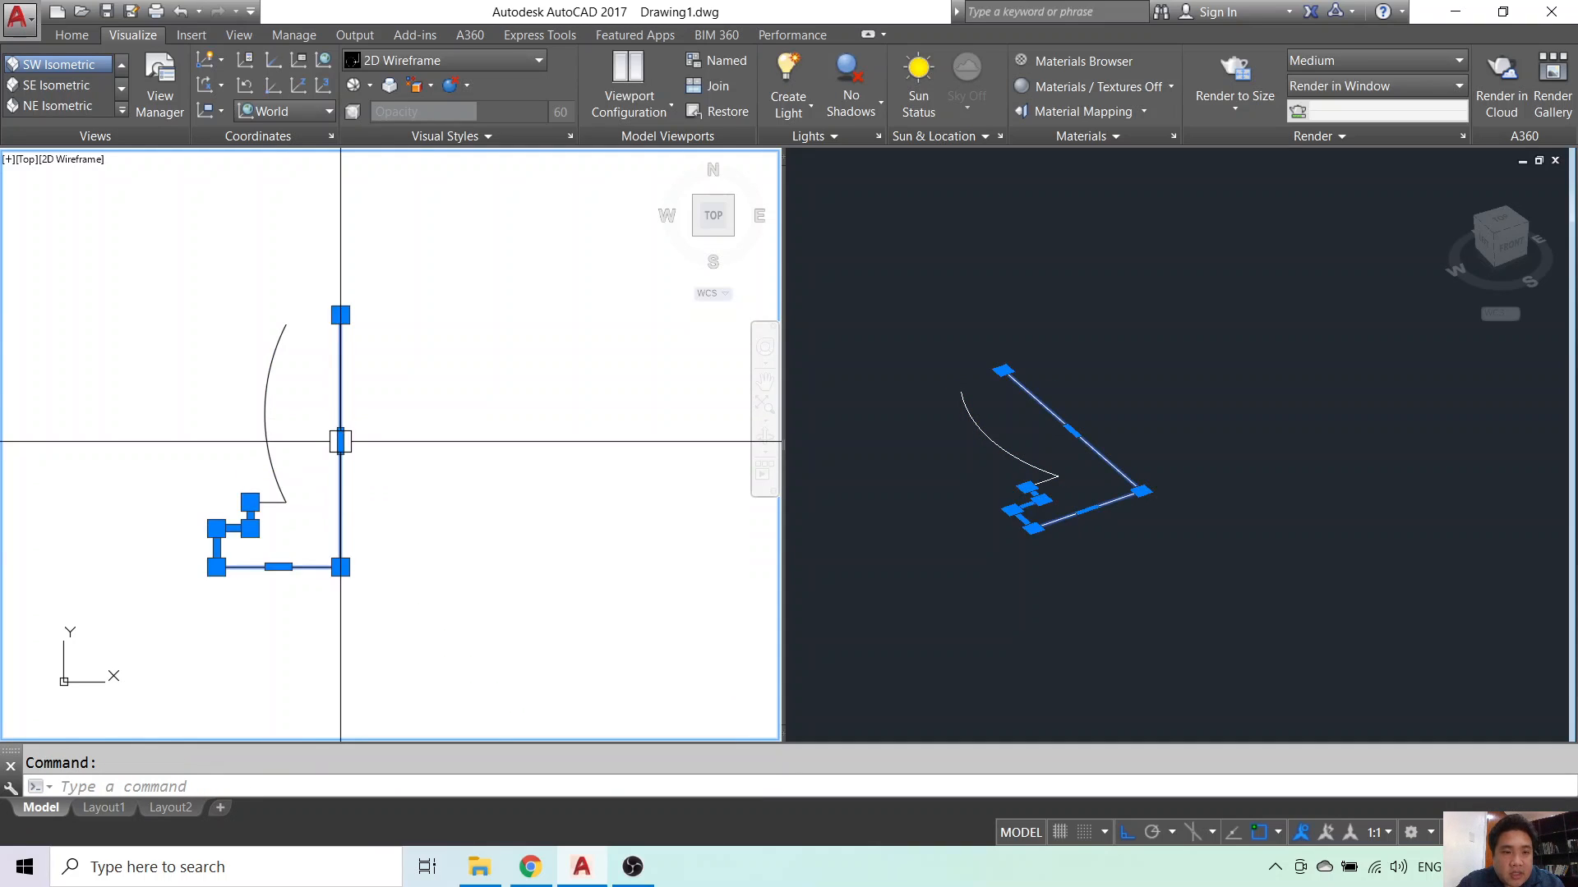
click(339, 440)
key(Escape)
scroll(289, 329, up, 3)
click(272, 358)
click(278, 345)
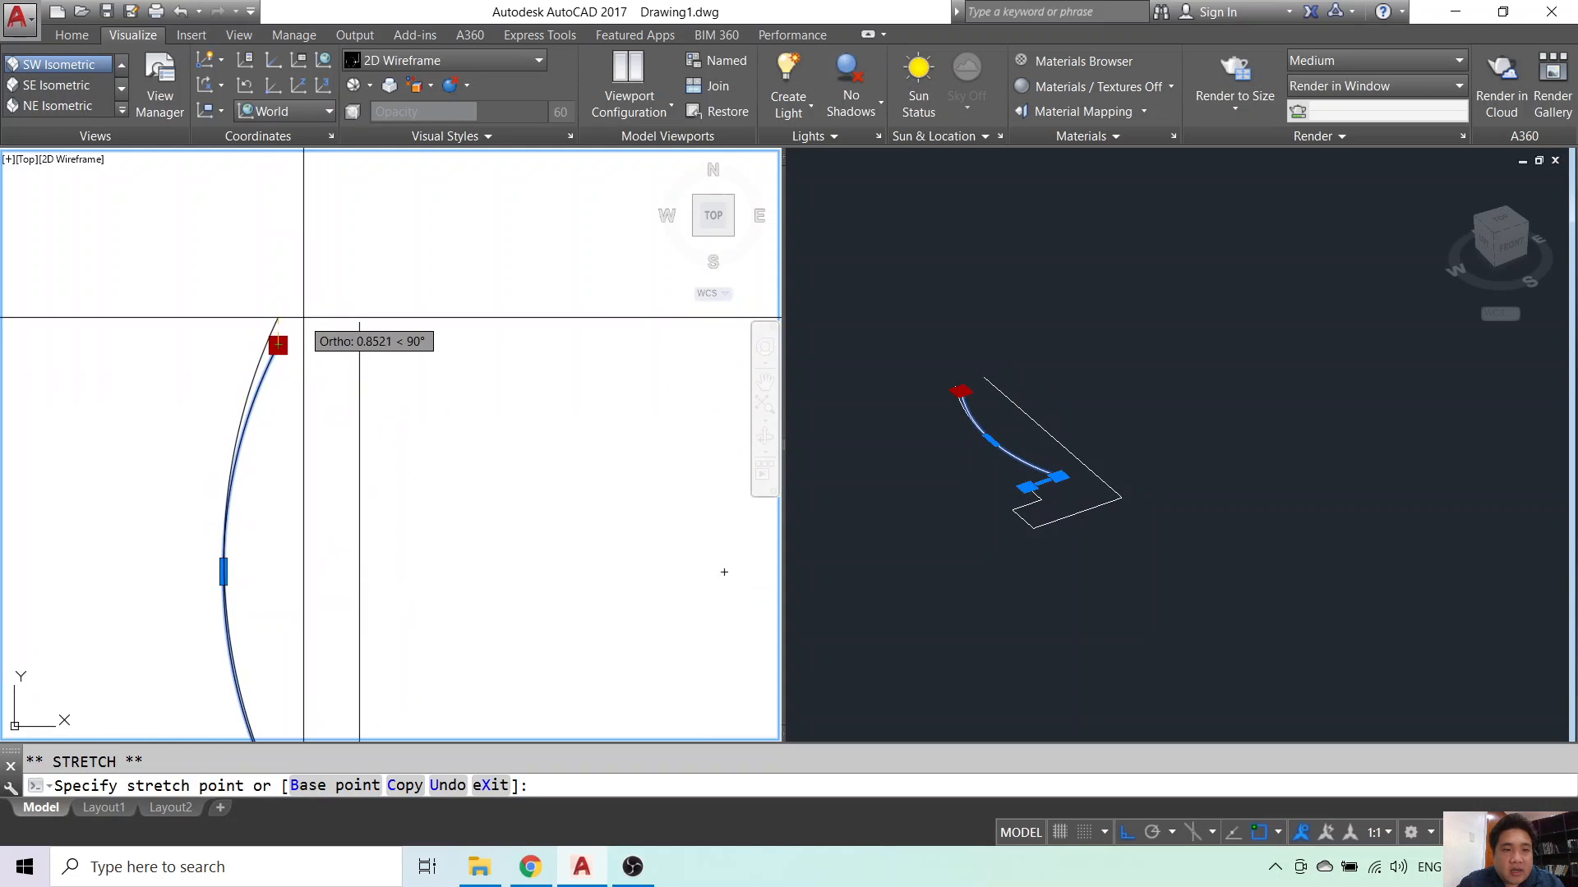
click(303, 318)
key(Escape)
scroll(424, 362, down, 5)
- Draw the collar's horizontal ledge and raised outer side
text(pl)
key(Return)
scroll(408, 334, up, 4)
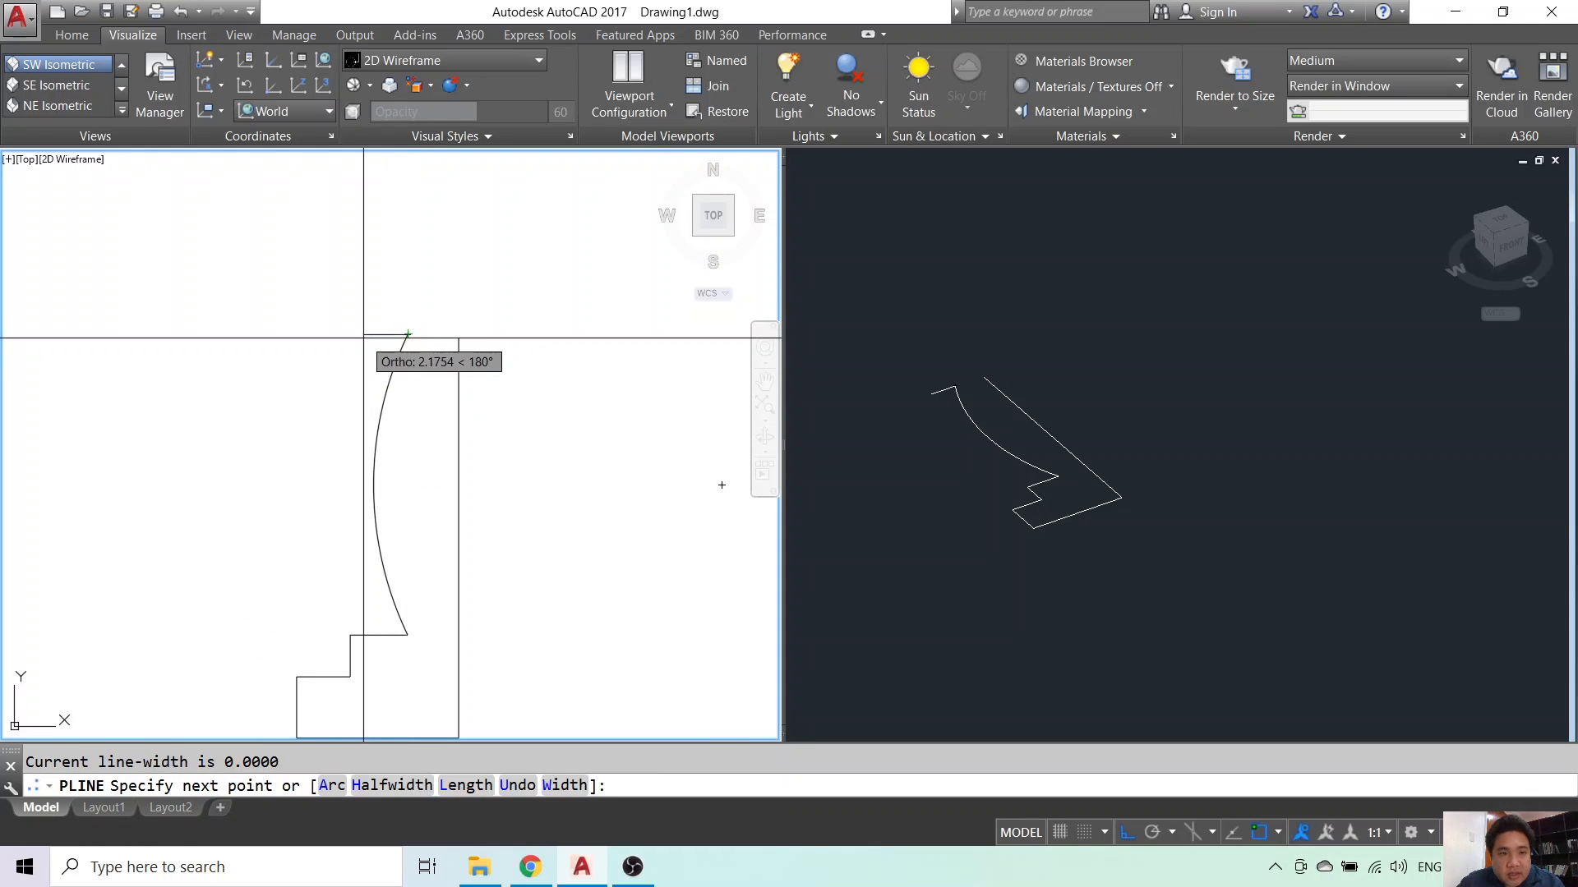
click(371, 334)
click(372, 301)
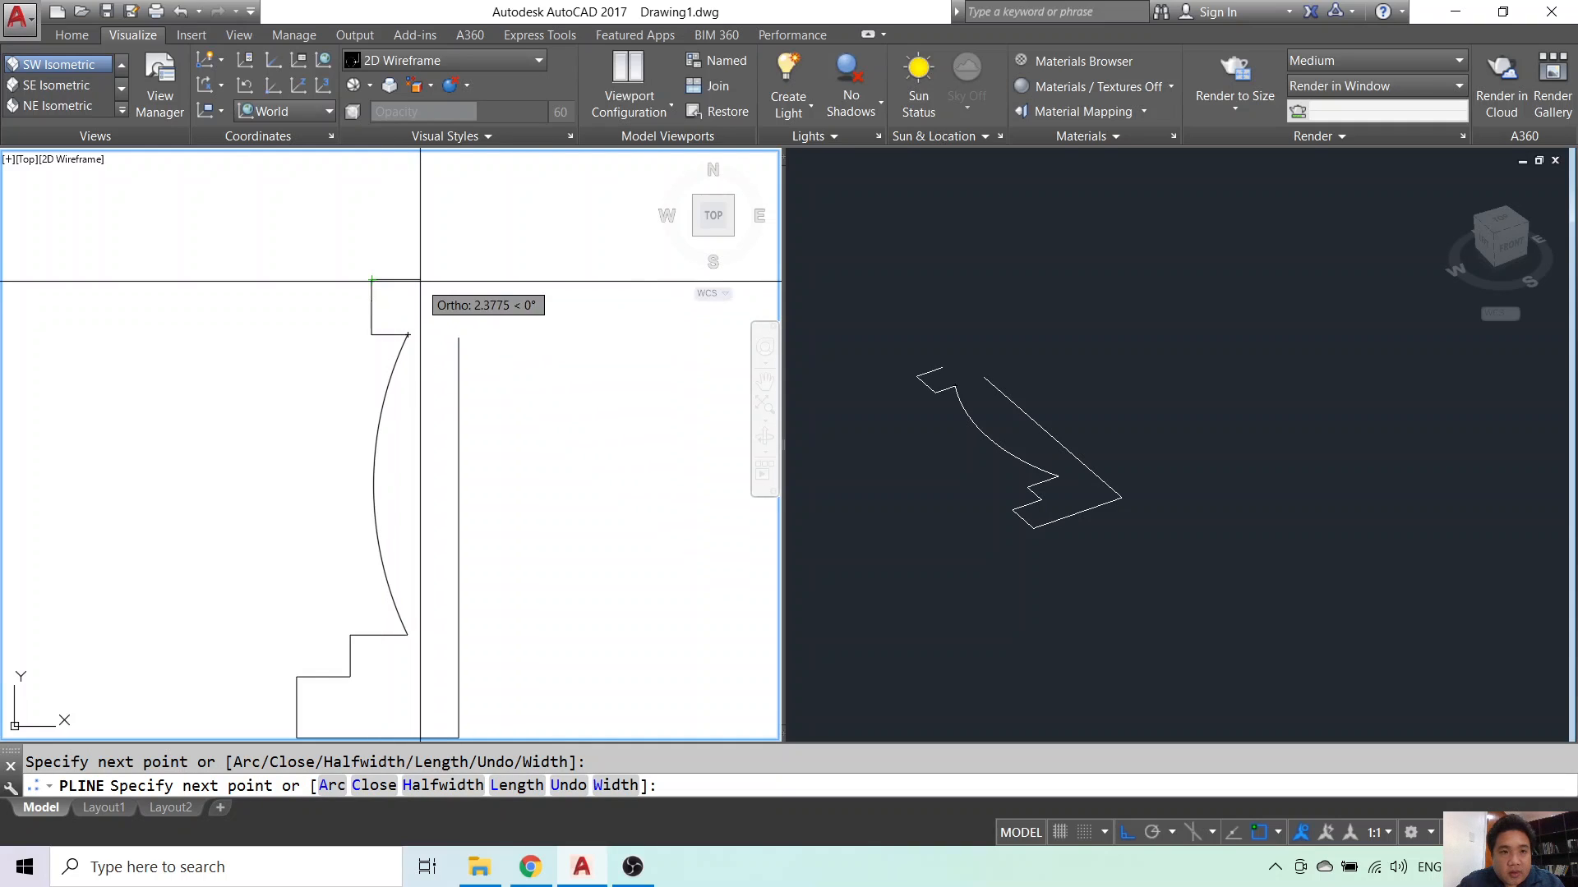
text(a)
key(Return)
key(Escape)
- Draw the collar's top edge and the arc for the head
text(pl)
key(Return)
click(372, 279)
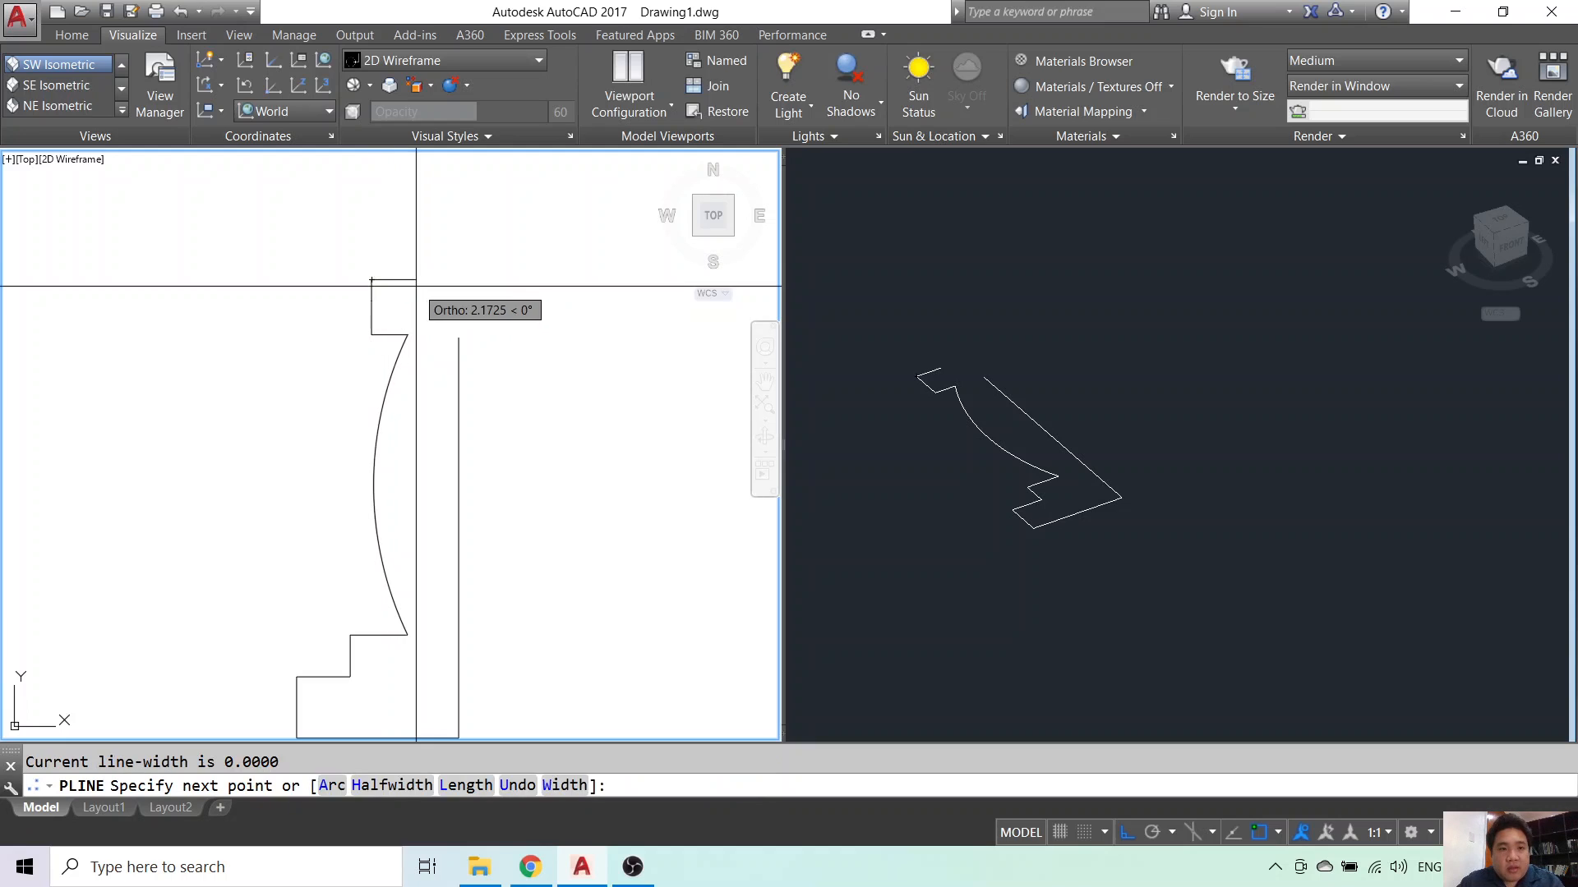
click(408, 285)
text(a)
key(Return)
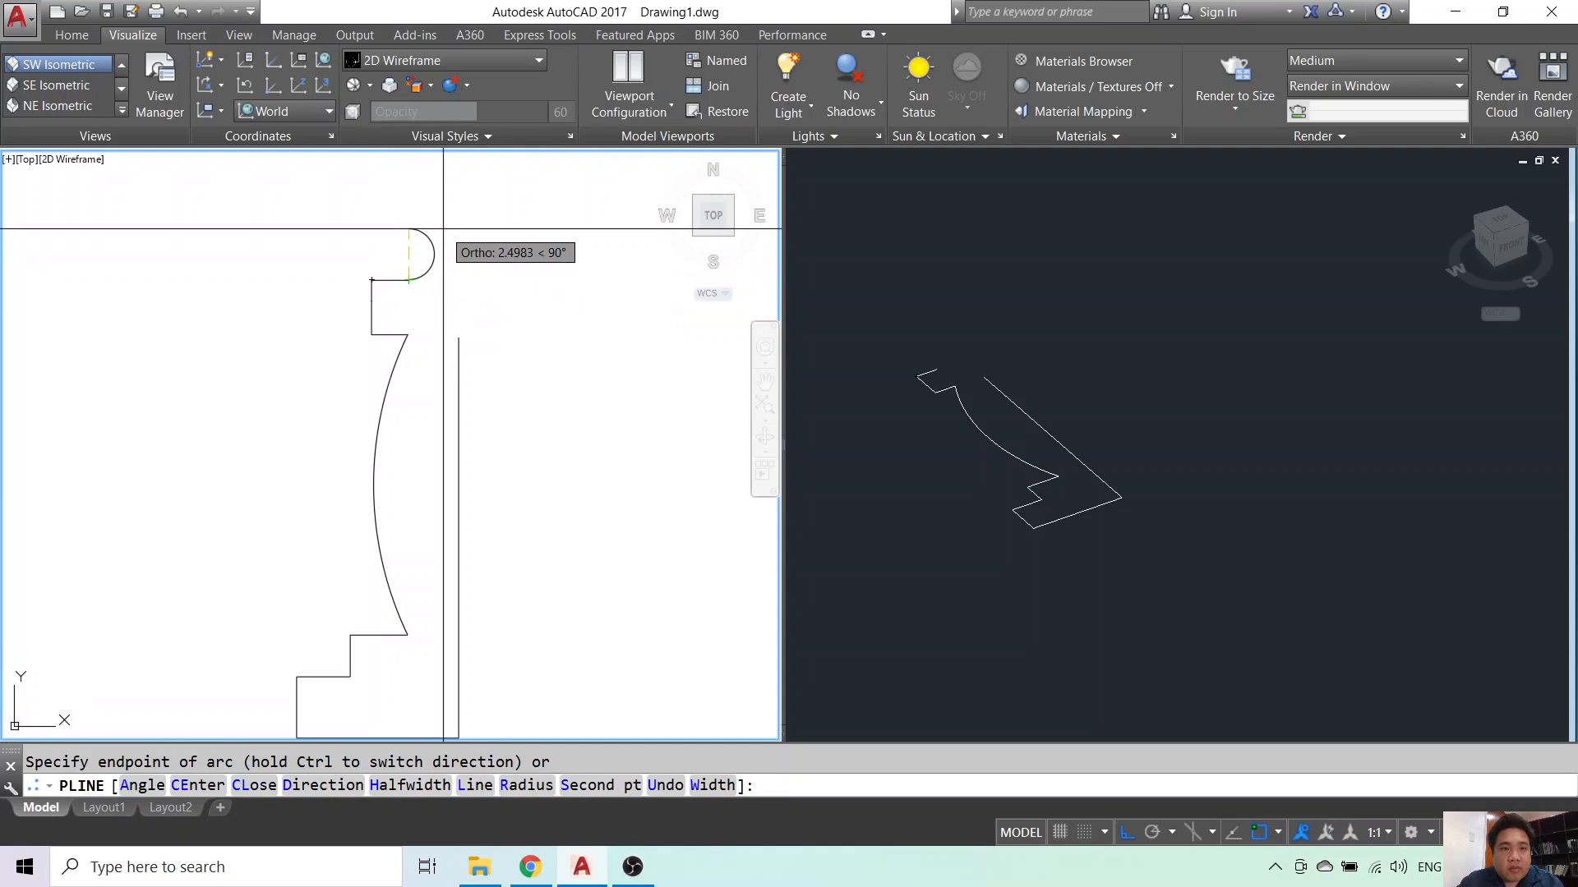
click(445, 200)
key(Escape)
- Grip-stretch the head arc's top end and middle into a rounded bulge
click(448, 240)
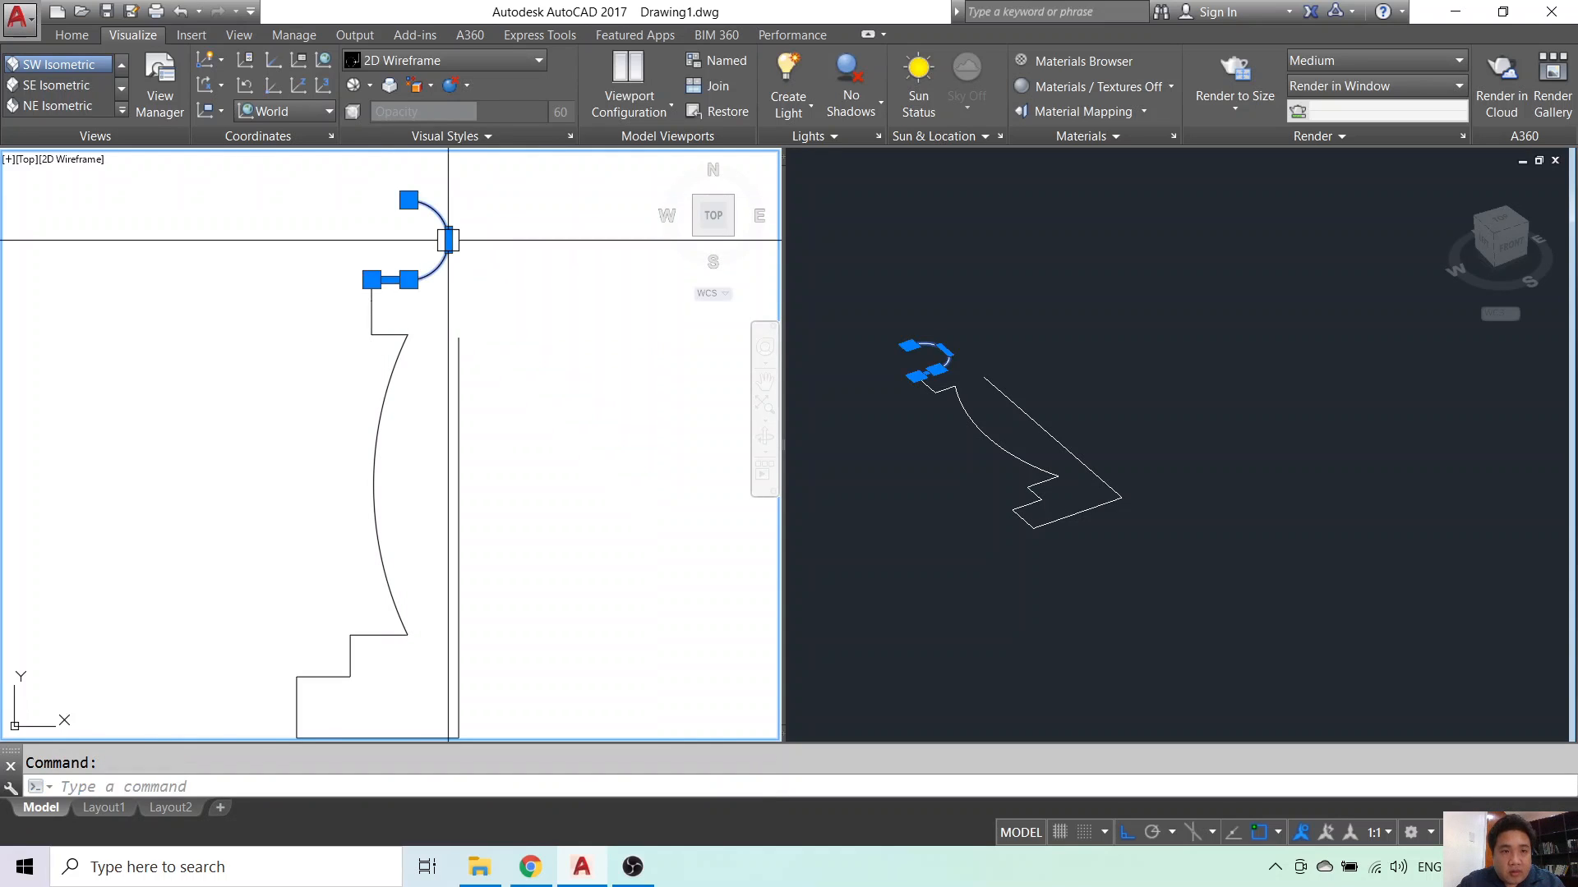
key(Escape)
click(386, 238)
click(408, 199)
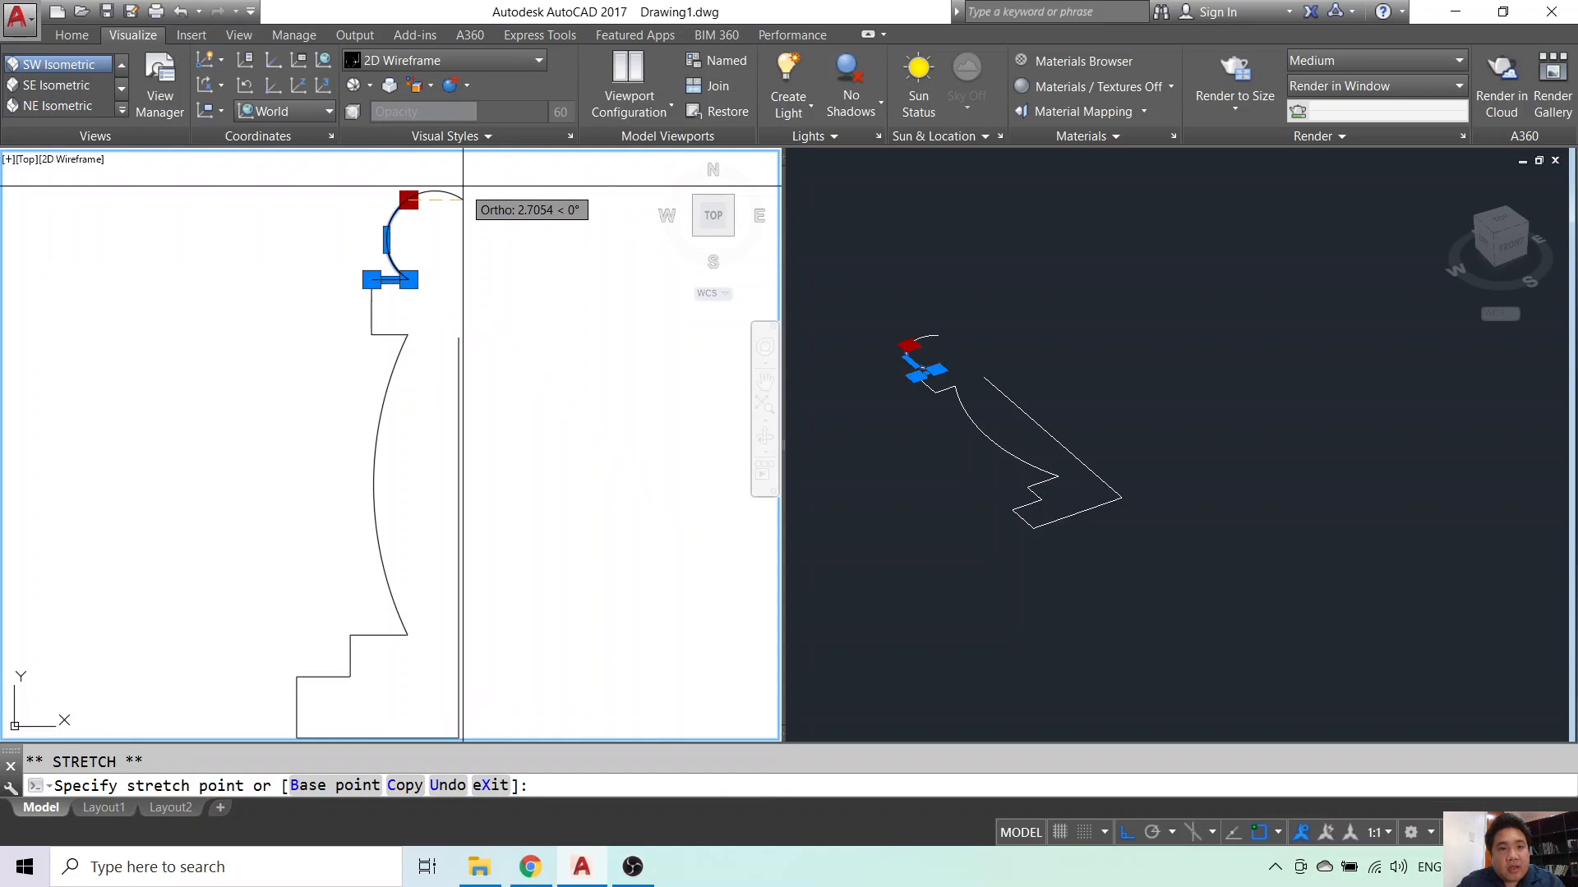
click(463, 187)
key(Escape)
click(409, 200)
click(395, 212)
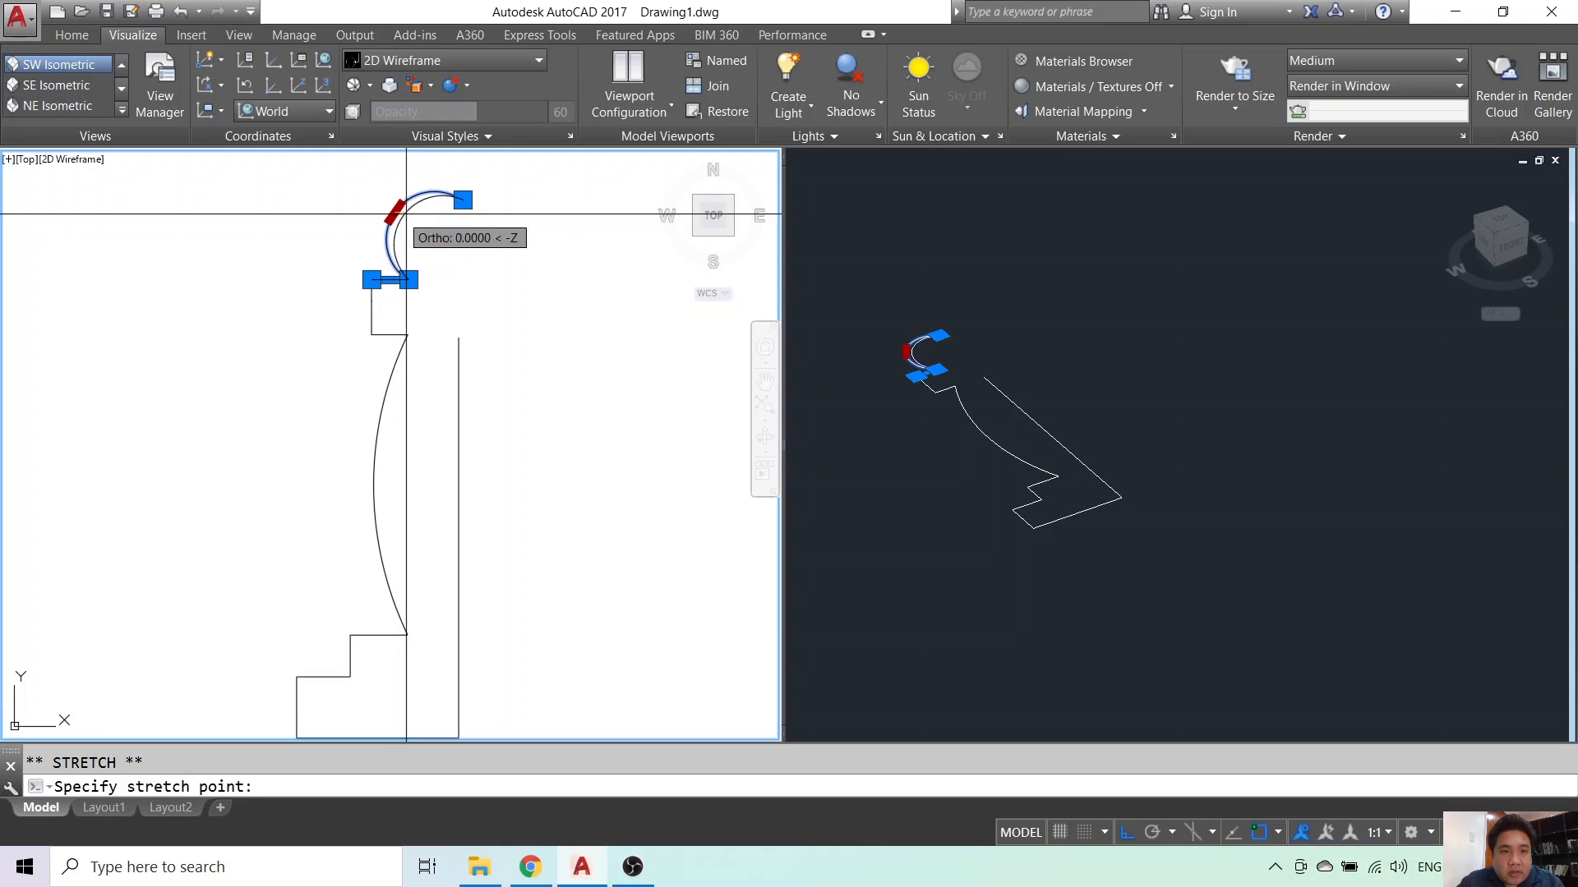
click(406, 215)
key(Escape)
- Fillet the head arc to the vertical axis line to close that corner
text(f)
key(Return)
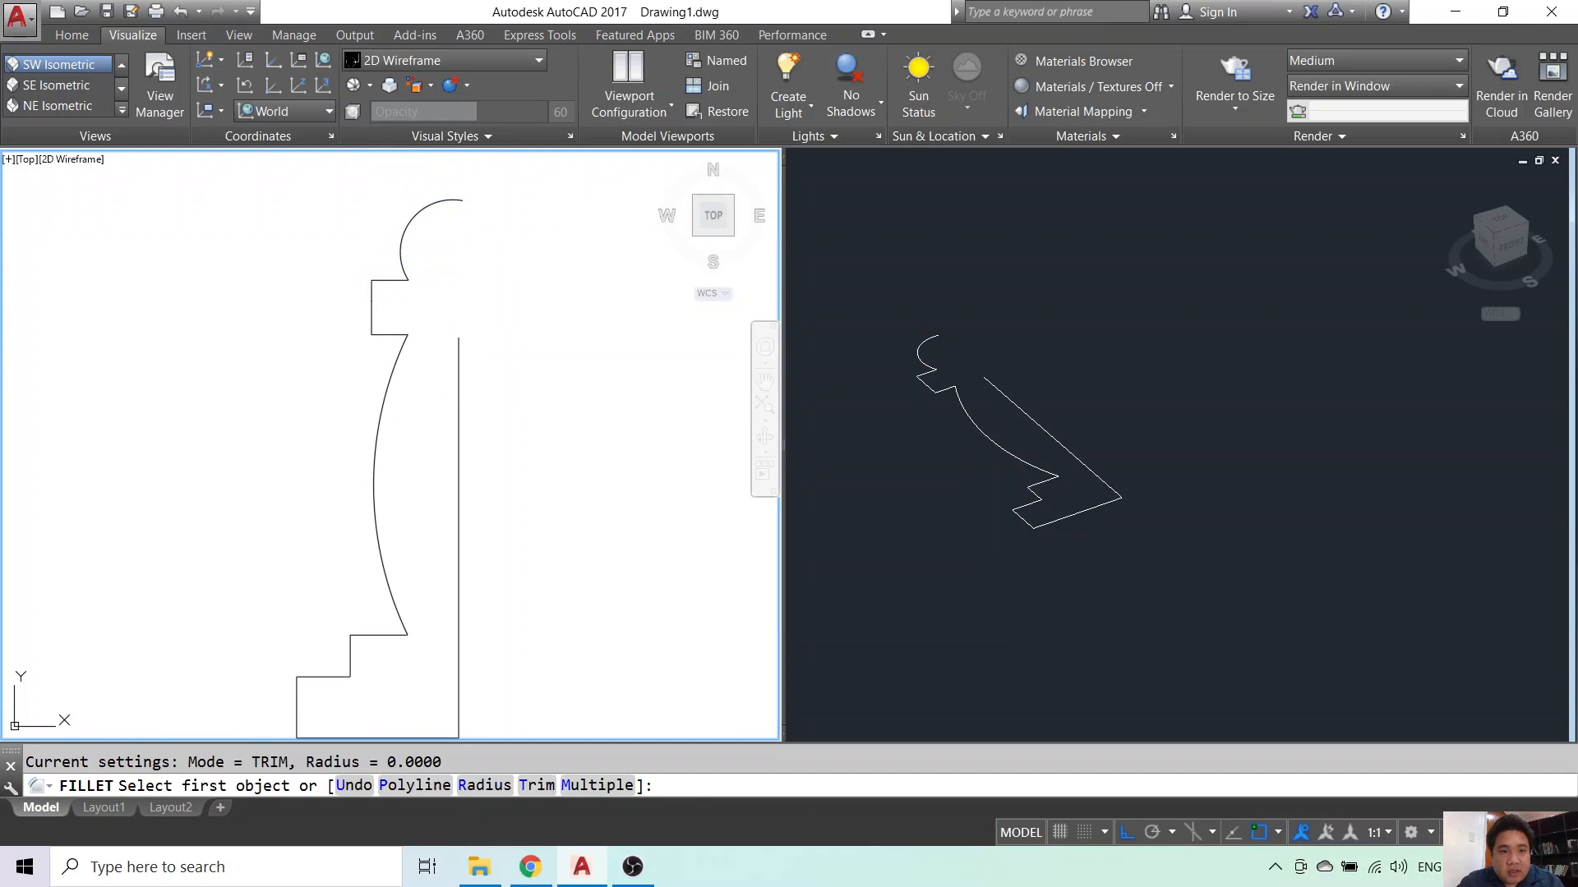
click(458, 380)
click(415, 217)
key(Escape)
- Try the EXTEND and TRIM commands on the profile, cancelling both
text(ex)
key(Return)
key(Return)
key(Escape)
scroll(462, 208, up, 4)
text(tr)
key(Return)
key(Return)
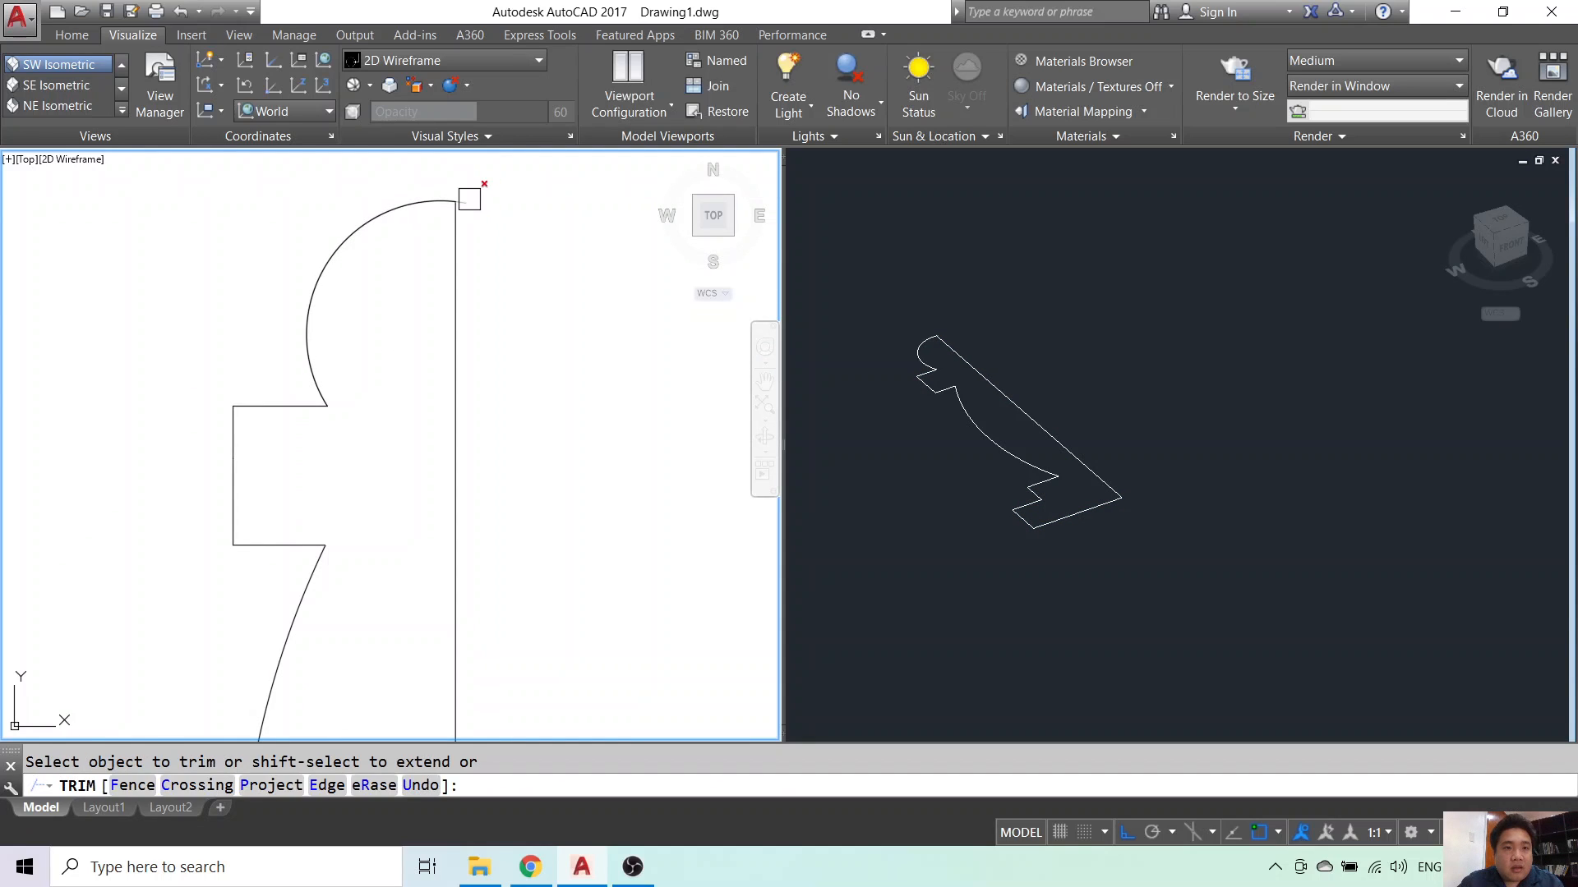
key(Escape)
scroll(328, 469, down, 2)
scroll(388, 399, up, 2)
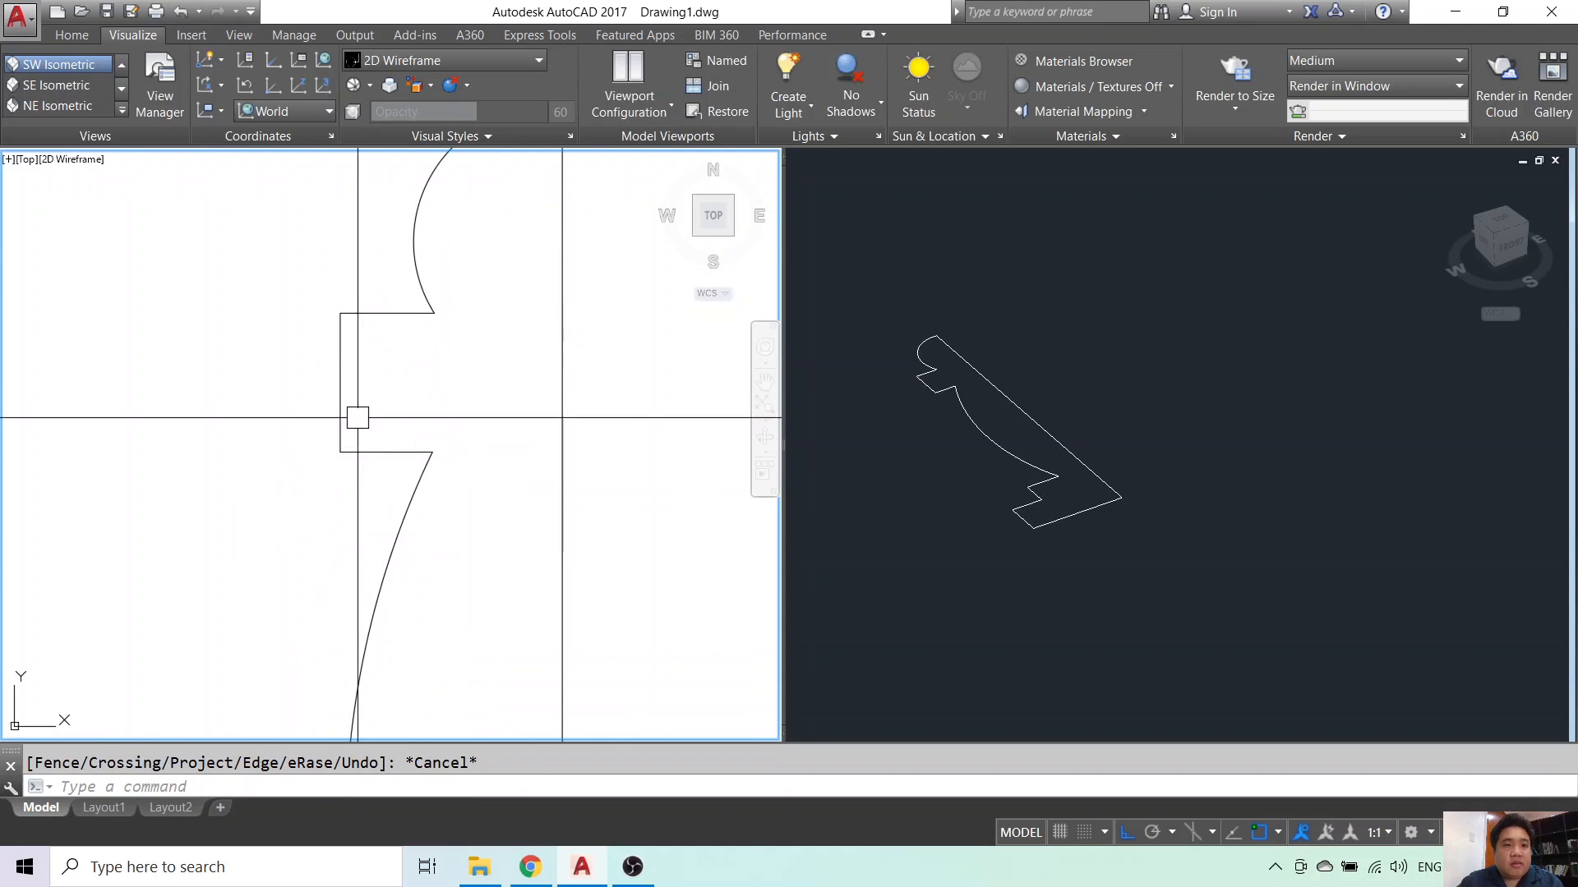
- Set up a radius-1 fillet on the collar's vertical edge, then cancel it
text(f)
key(Return)
text(r)
key(Return)
key(Escape)
key(Return)
text(r)
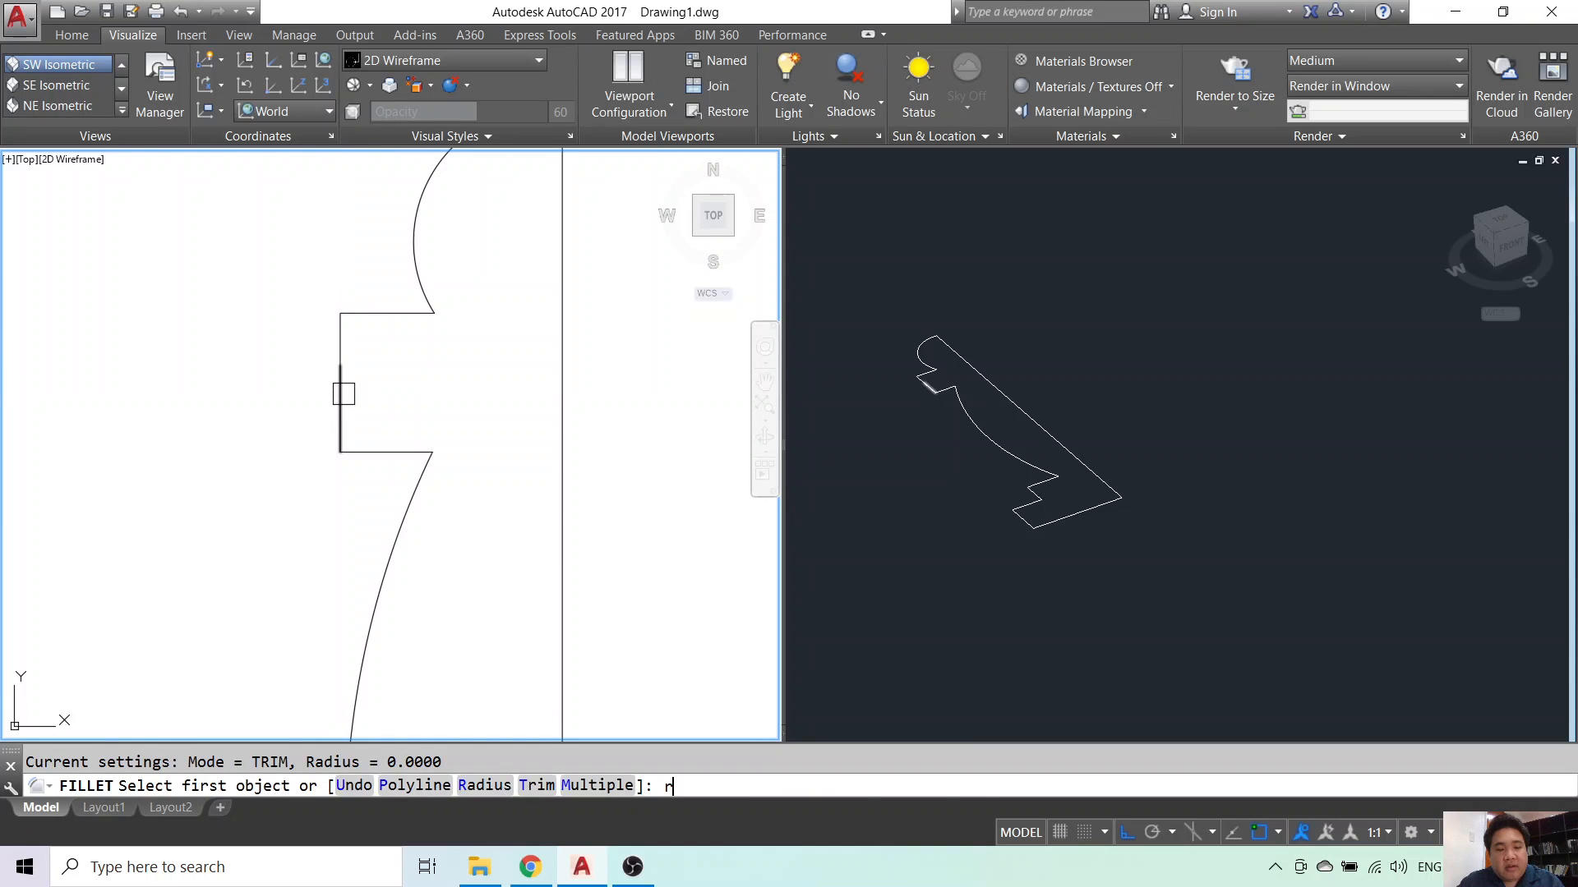
key(Return)
key(Return)
click(342, 381)
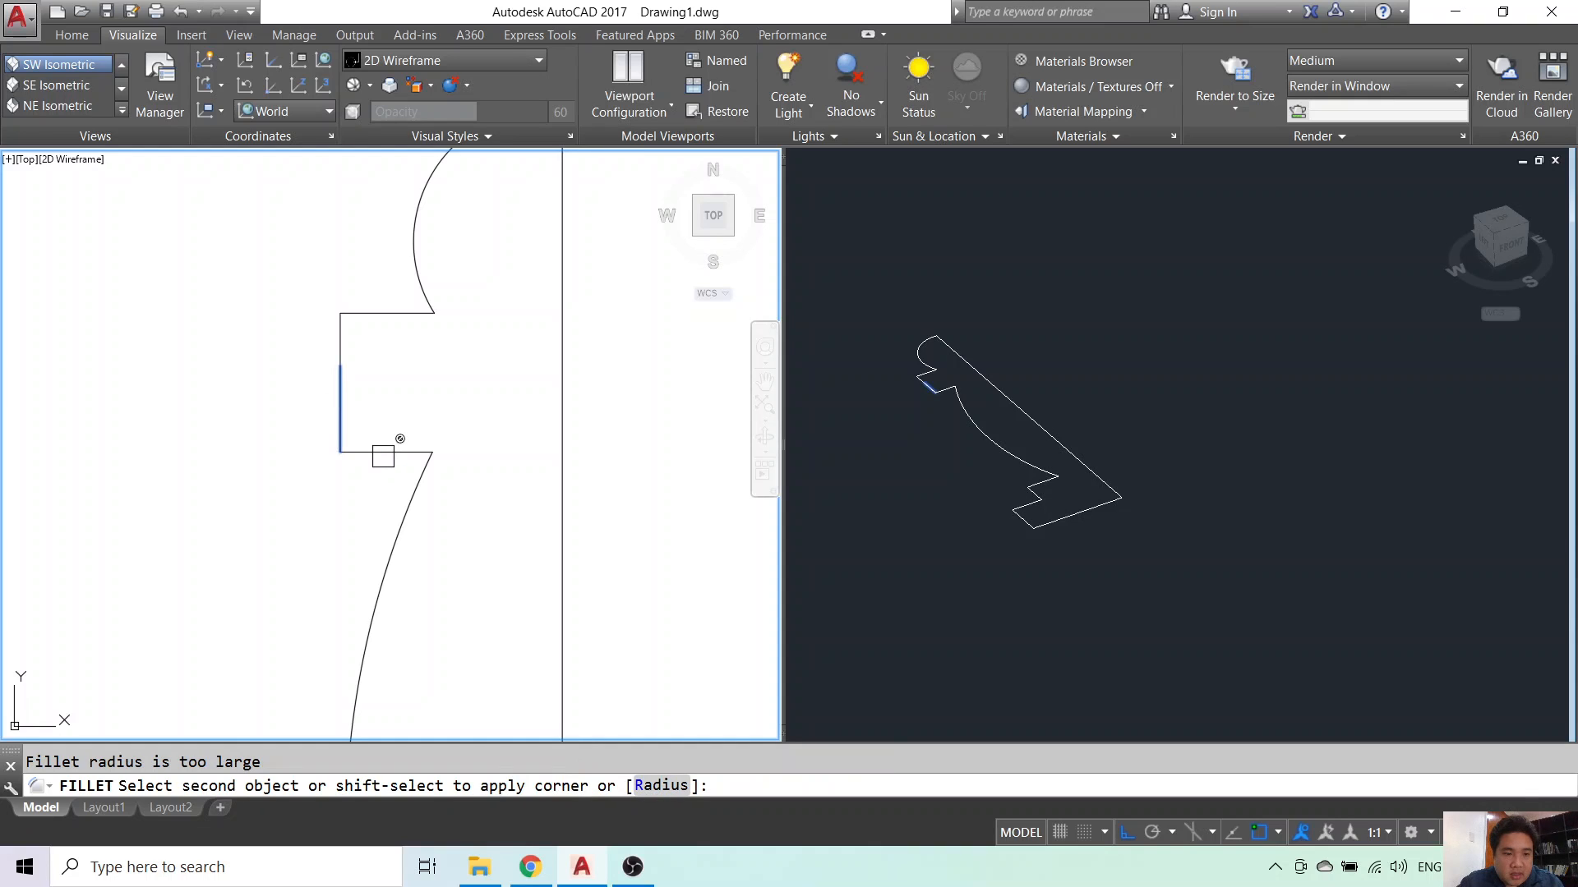
key(Escape)
- Round the collar corner between its bottom edge and vertical edge
text(f)
key(Return)
click(364, 451)
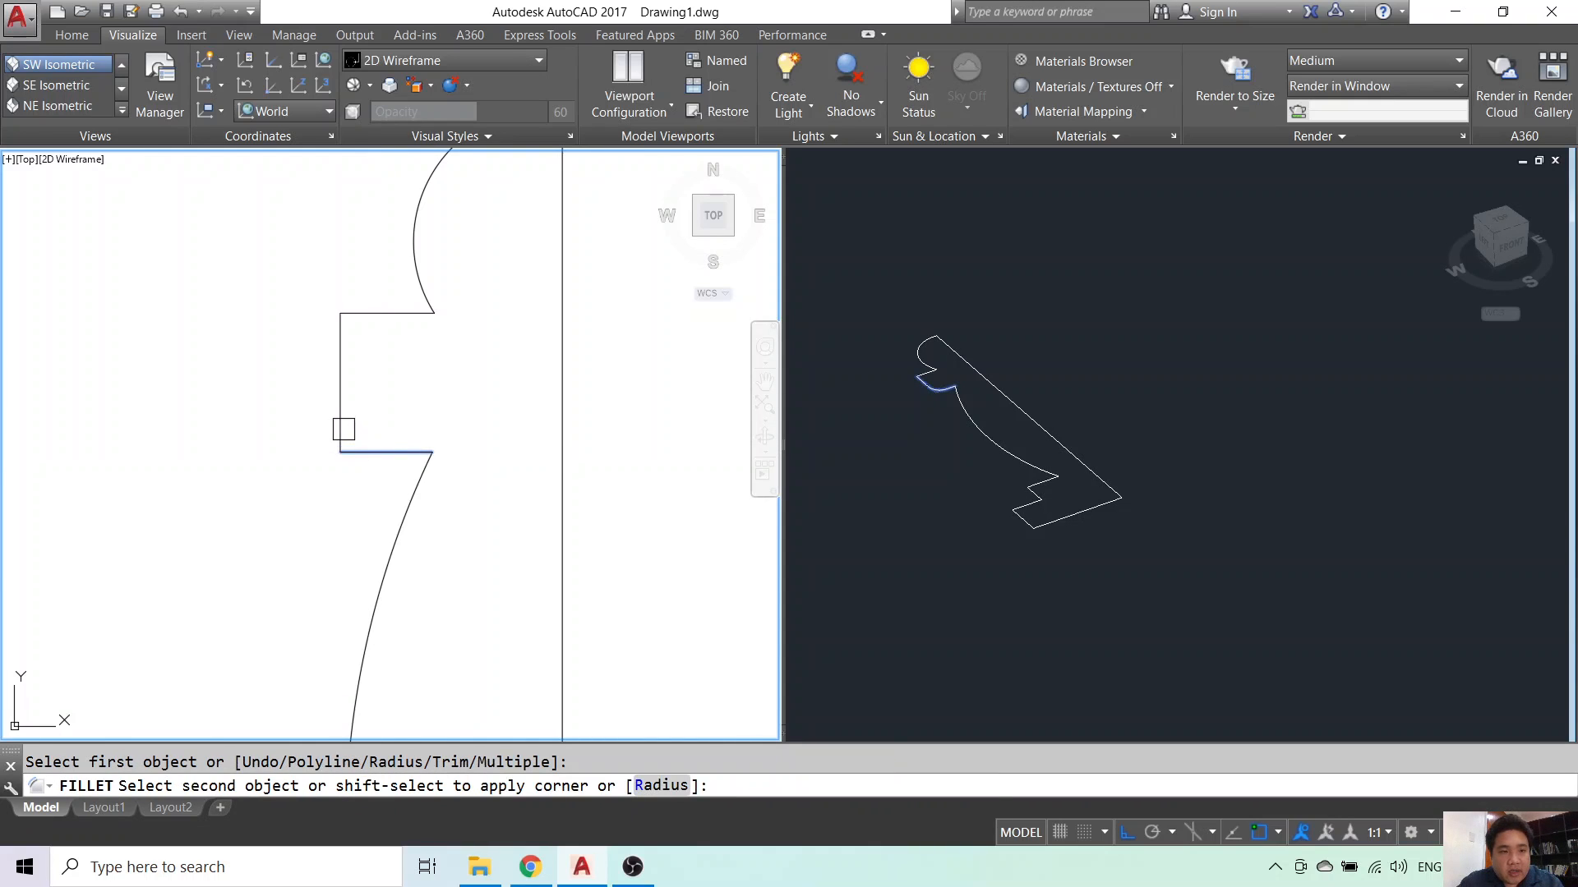
click(339, 380)
key(Return)
- Fillet the next two step corners down the profile
click(340, 347)
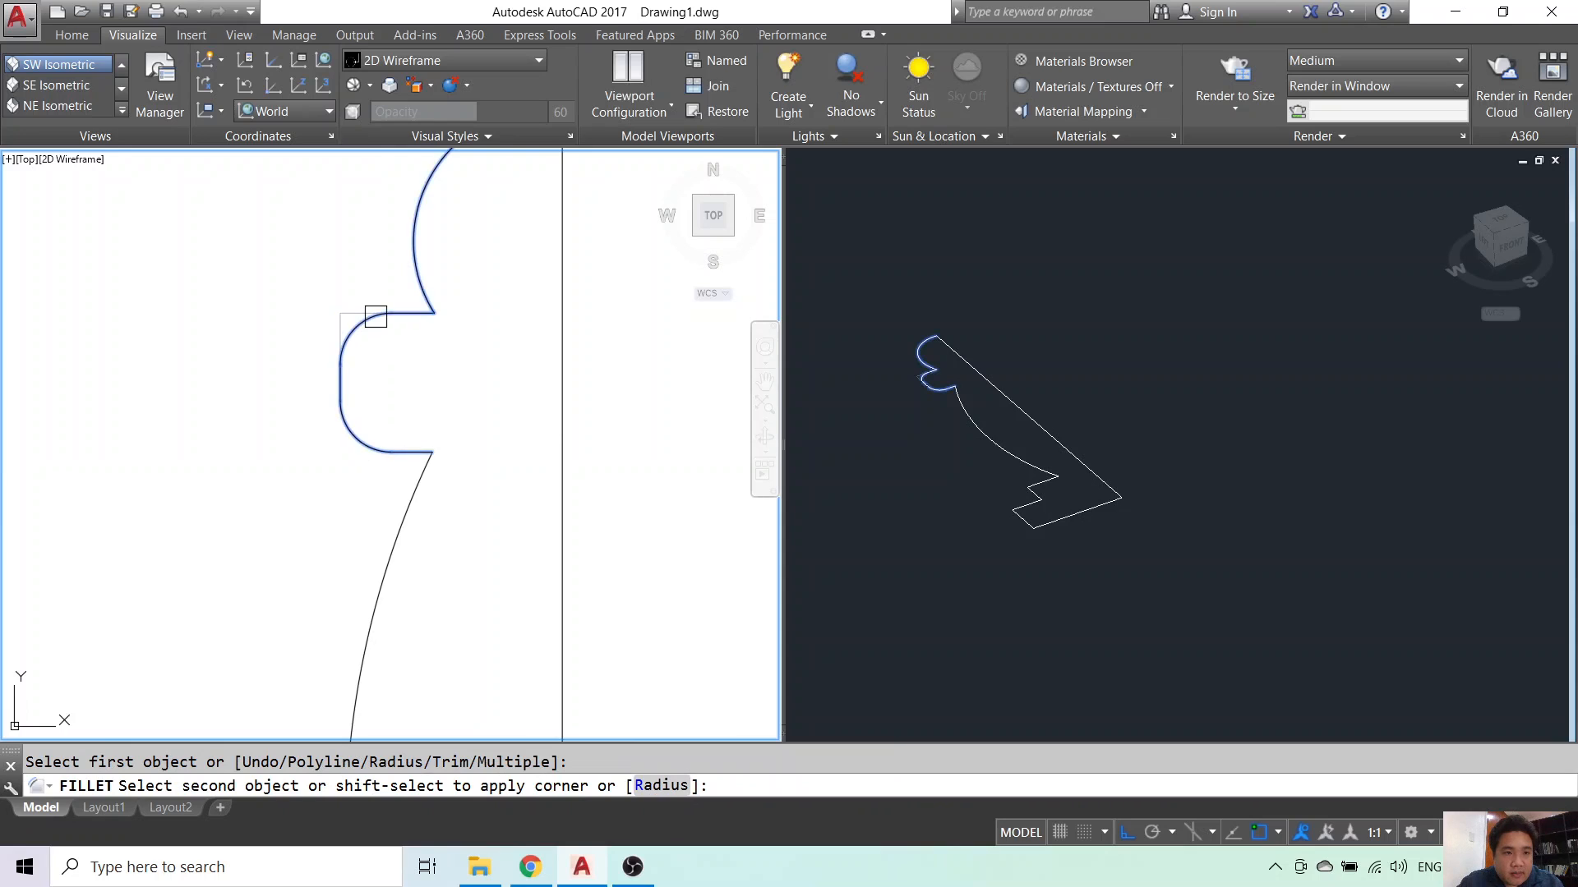
scroll(398, 268, down, 3)
scroll(383, 548, up, 4)
key(Return)
click(383, 521)
click(331, 582)
- Fillet the base step corners against the bottom line, then end FILLET
key(Return)
click(271, 628)
click(327, 608)
key(Return)
click(233, 626)
key(Escape)
scroll(321, 624, down, 5)
scroll(386, 359, up, 3)
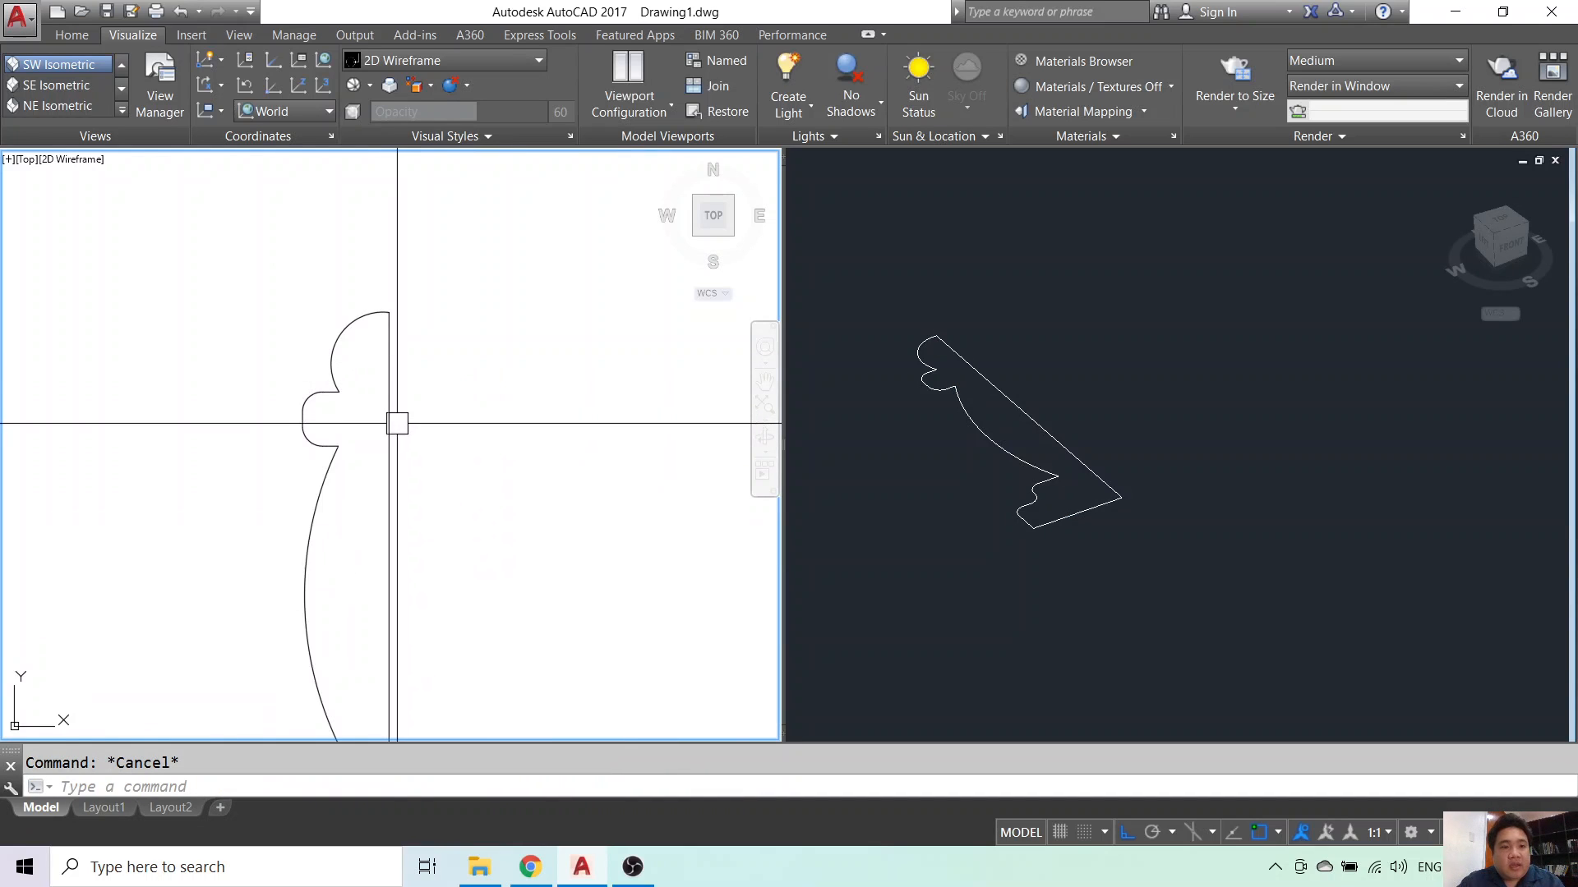
- Grip-drag the stem curve's midpoint to reshape the stem arc
scroll(394, 426, down, 3)
middle_drag(405, 431, 434, 345)
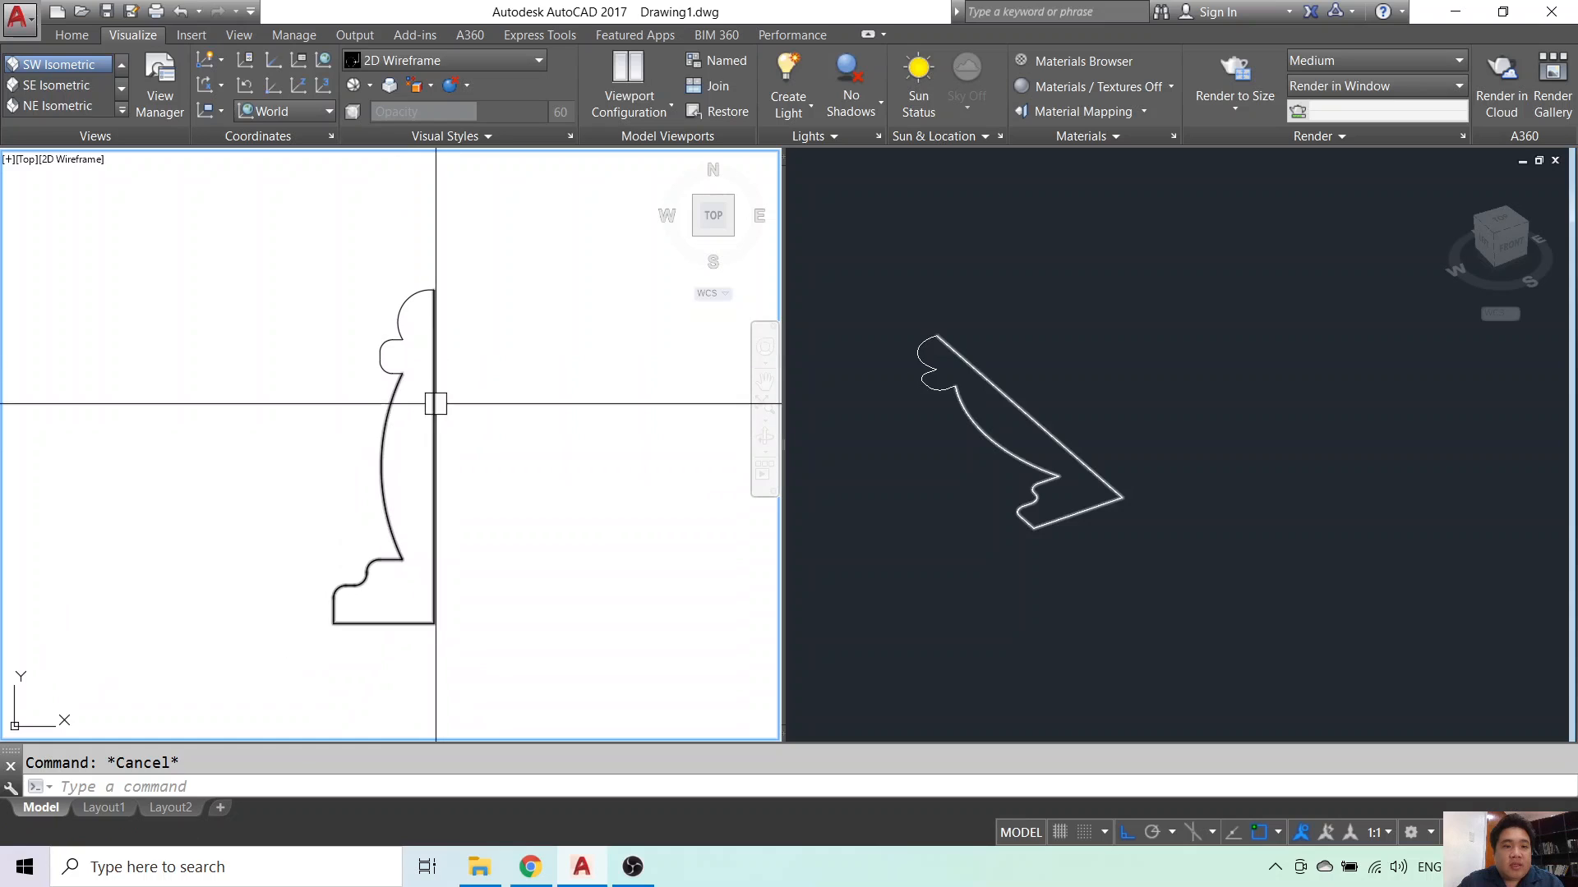
click(398, 479)
scroll(386, 468, up, 3)
click(375, 460)
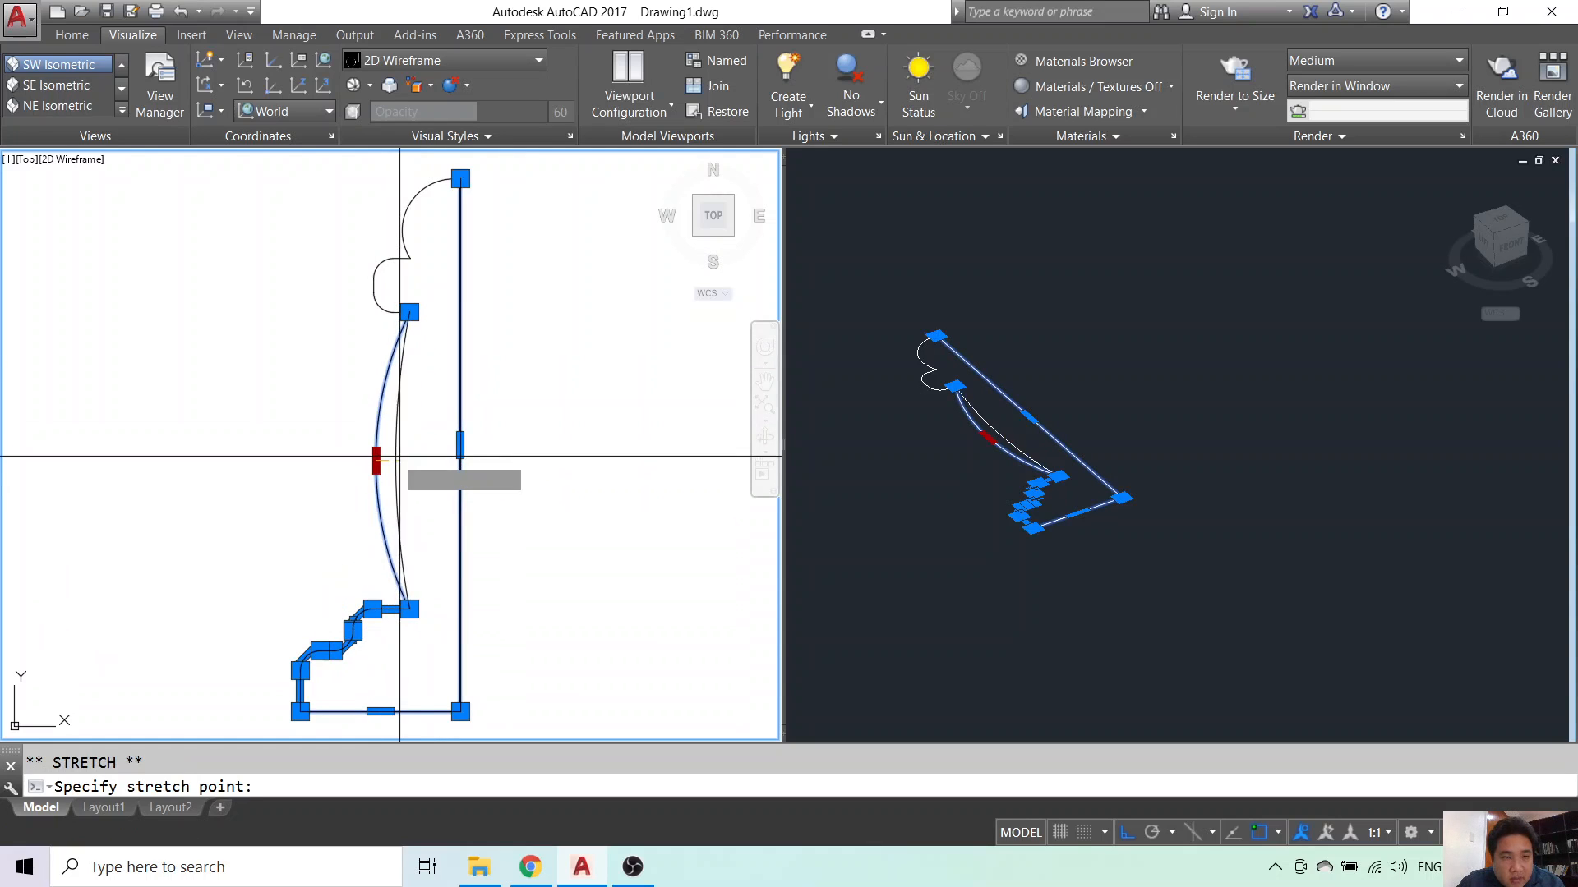
click(395, 456)
key(Escape)
- Stretch the base upward with a crossing window around it
middle_drag(415, 562, 440, 451)
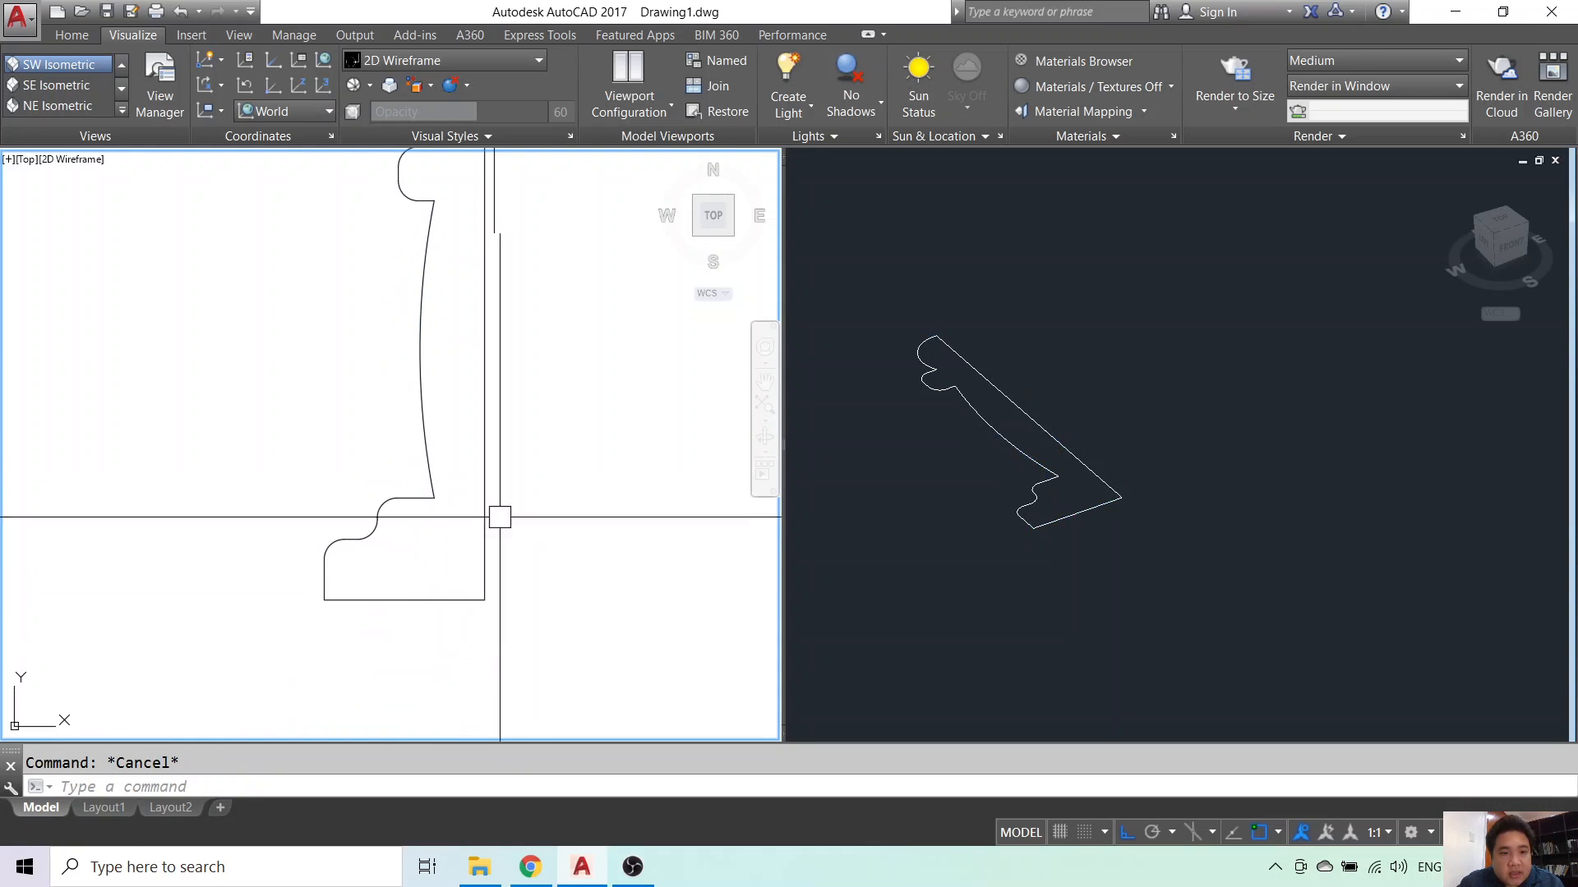
text(s)
key(Return)
click(533, 582)
click(278, 629)
key(Return)
click(412, 666)
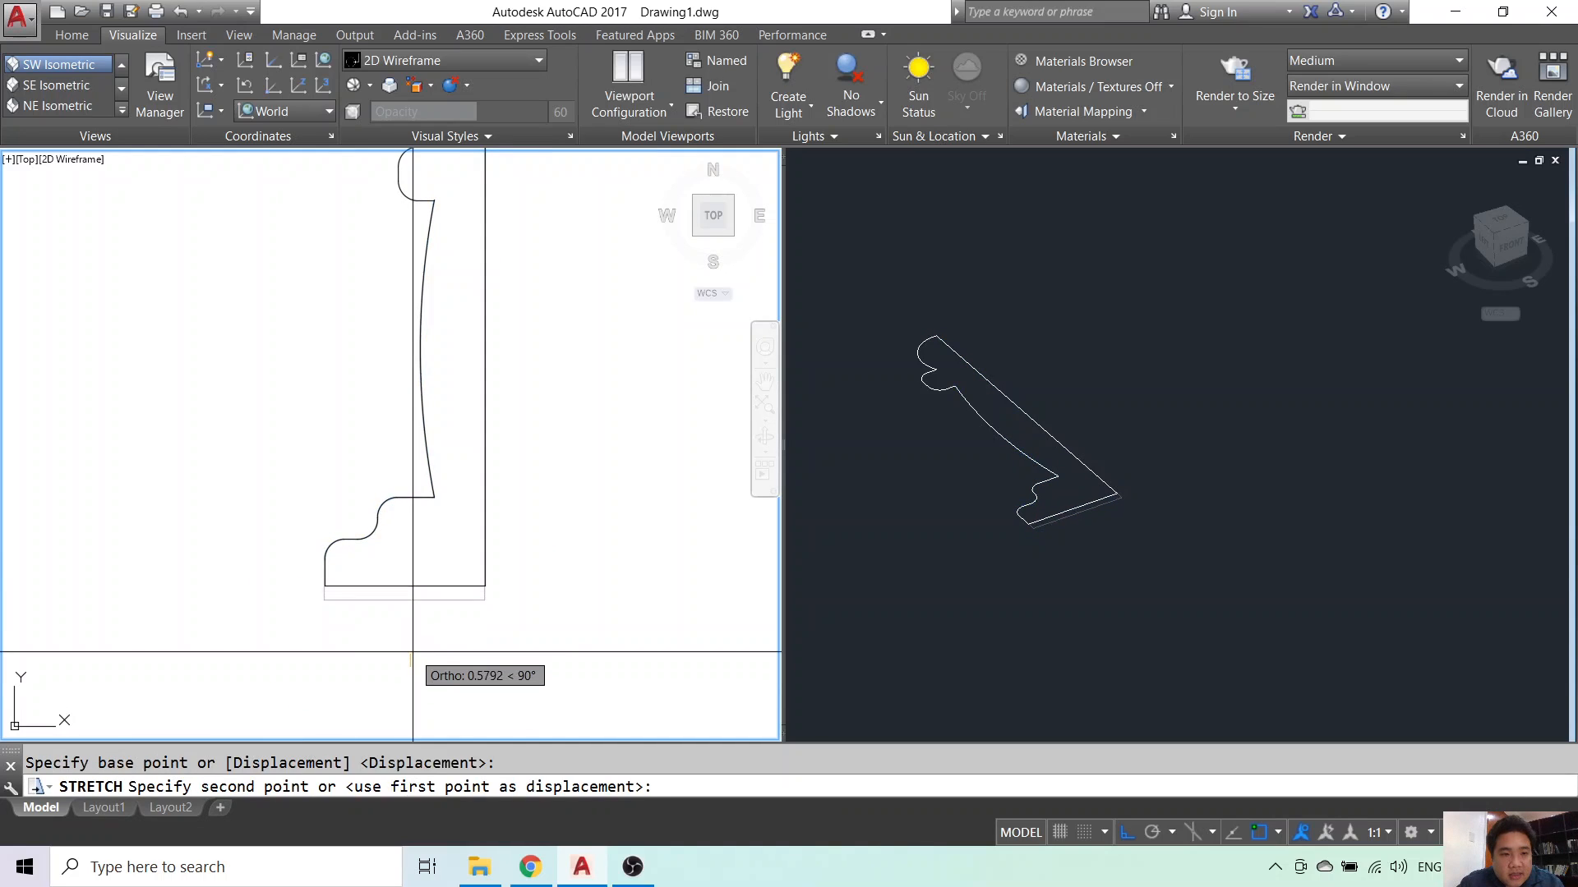
click(413, 650)
key(Escape)
- Select the profile's upper and lower arcs to inspect them, then clear the selection
scroll(458, 604, down, 6)
scroll(417, 555, up, 9)
scroll(450, 548, down, 6)
click(497, 300)
scroll(517, 312, up, 4)
key(Escape)
click(504, 264)
click(527, 316)
key(Escape)
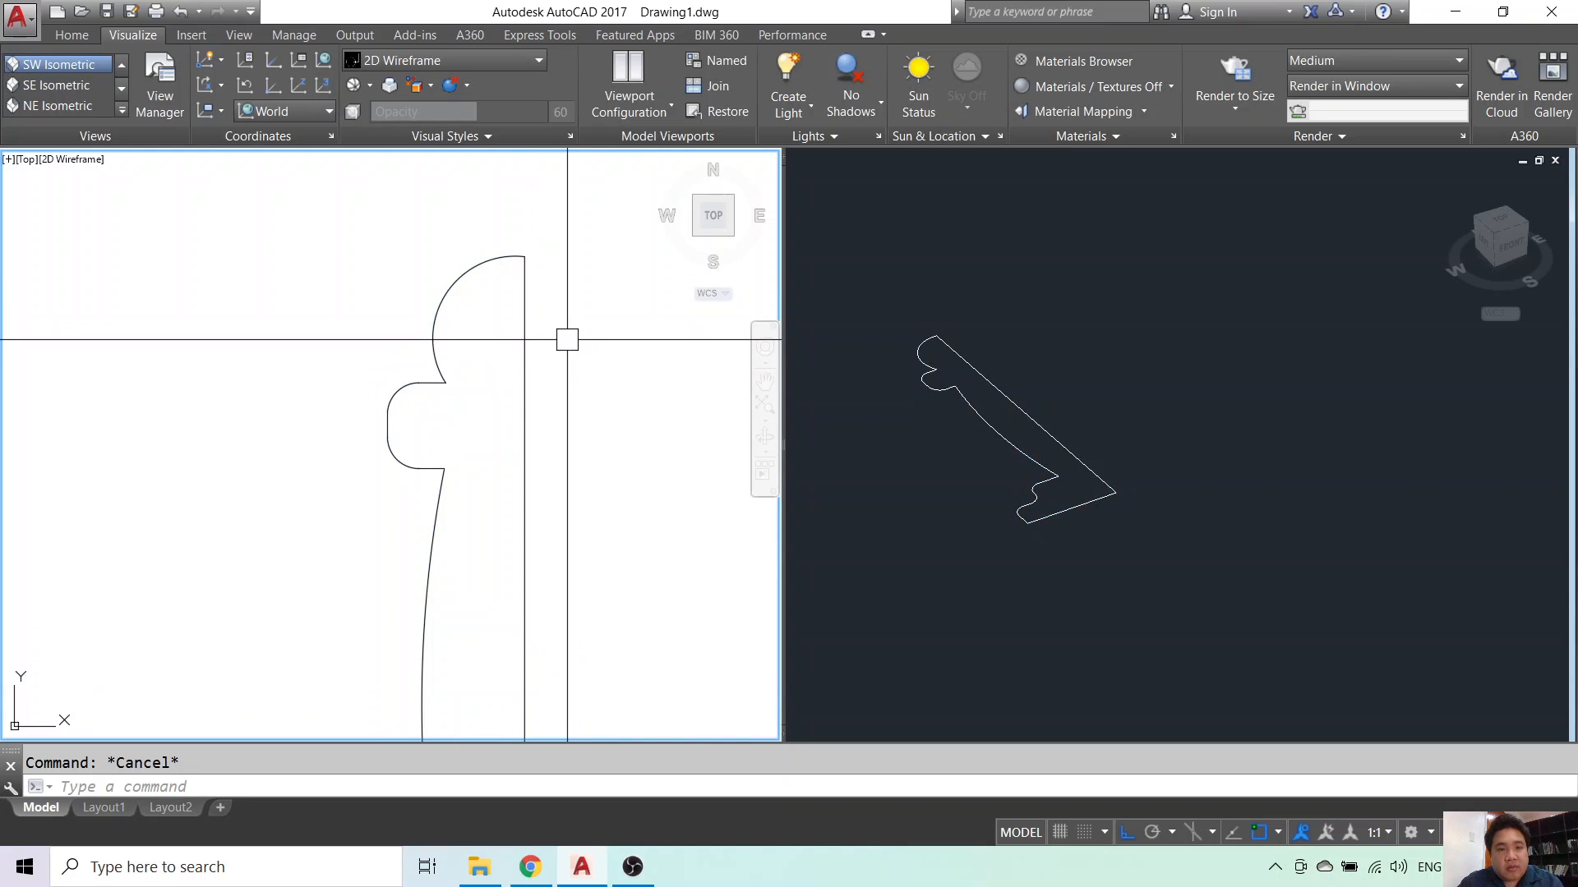
- Fillet the top arc and vertical edge with radius 0 for a sharp corner
text(f)
key(Return)
text(r)
key(Return)
text(0)
key(Return)
click(503, 258)
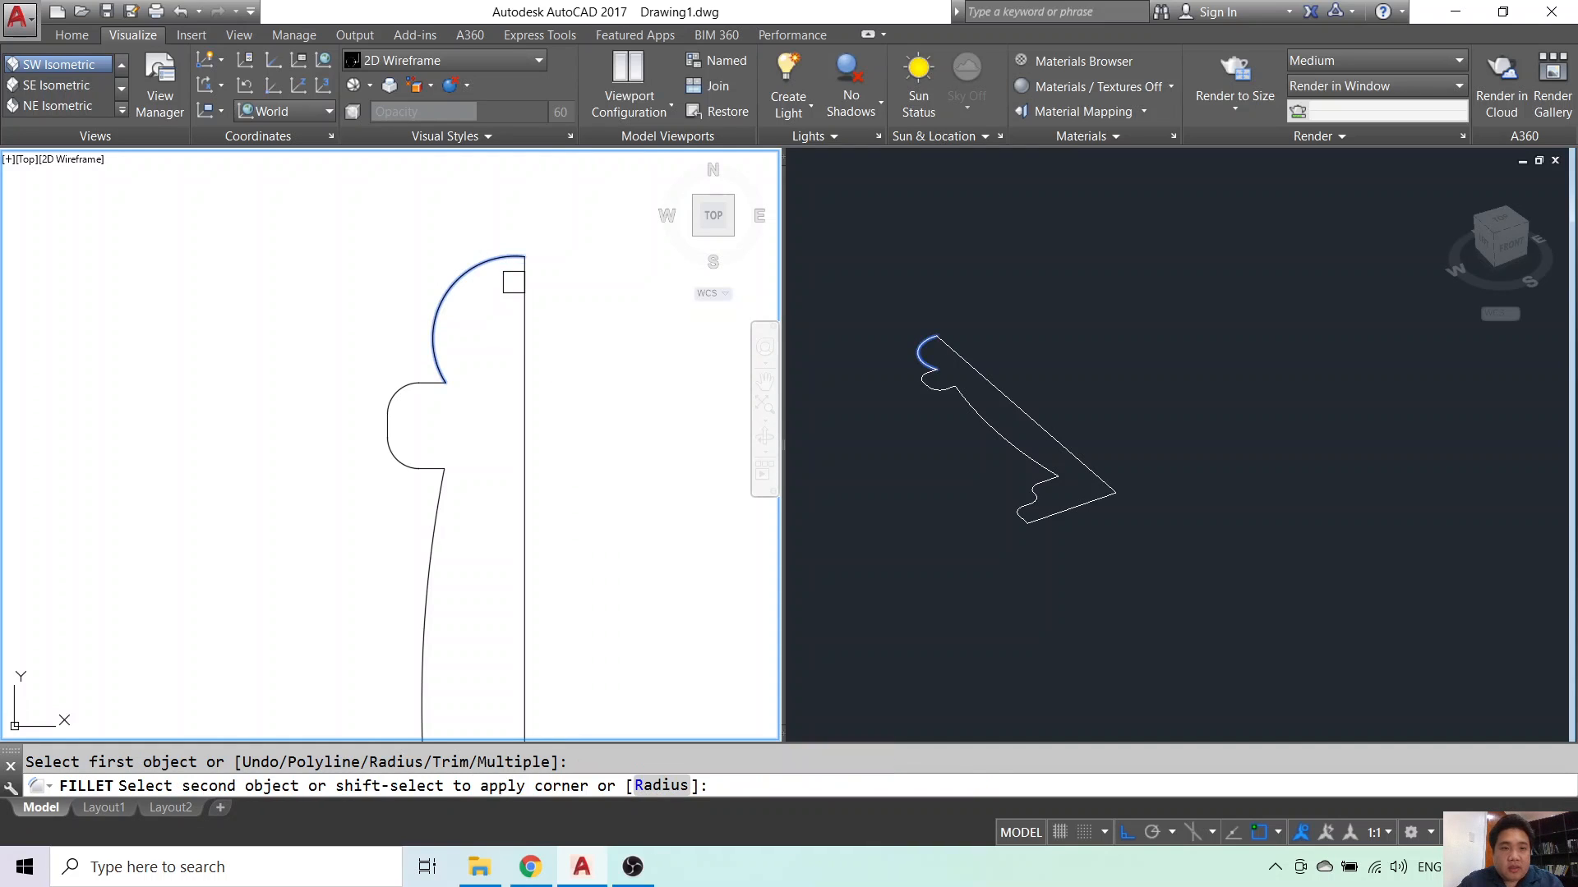
click(521, 291)
key(Escape)
- Make the 3D viewport active and recentre the profile in it
scroll(575, 383, down, 4)
click(563, 453)
key(Escape)
click(1072, 361)
click(527, 430)
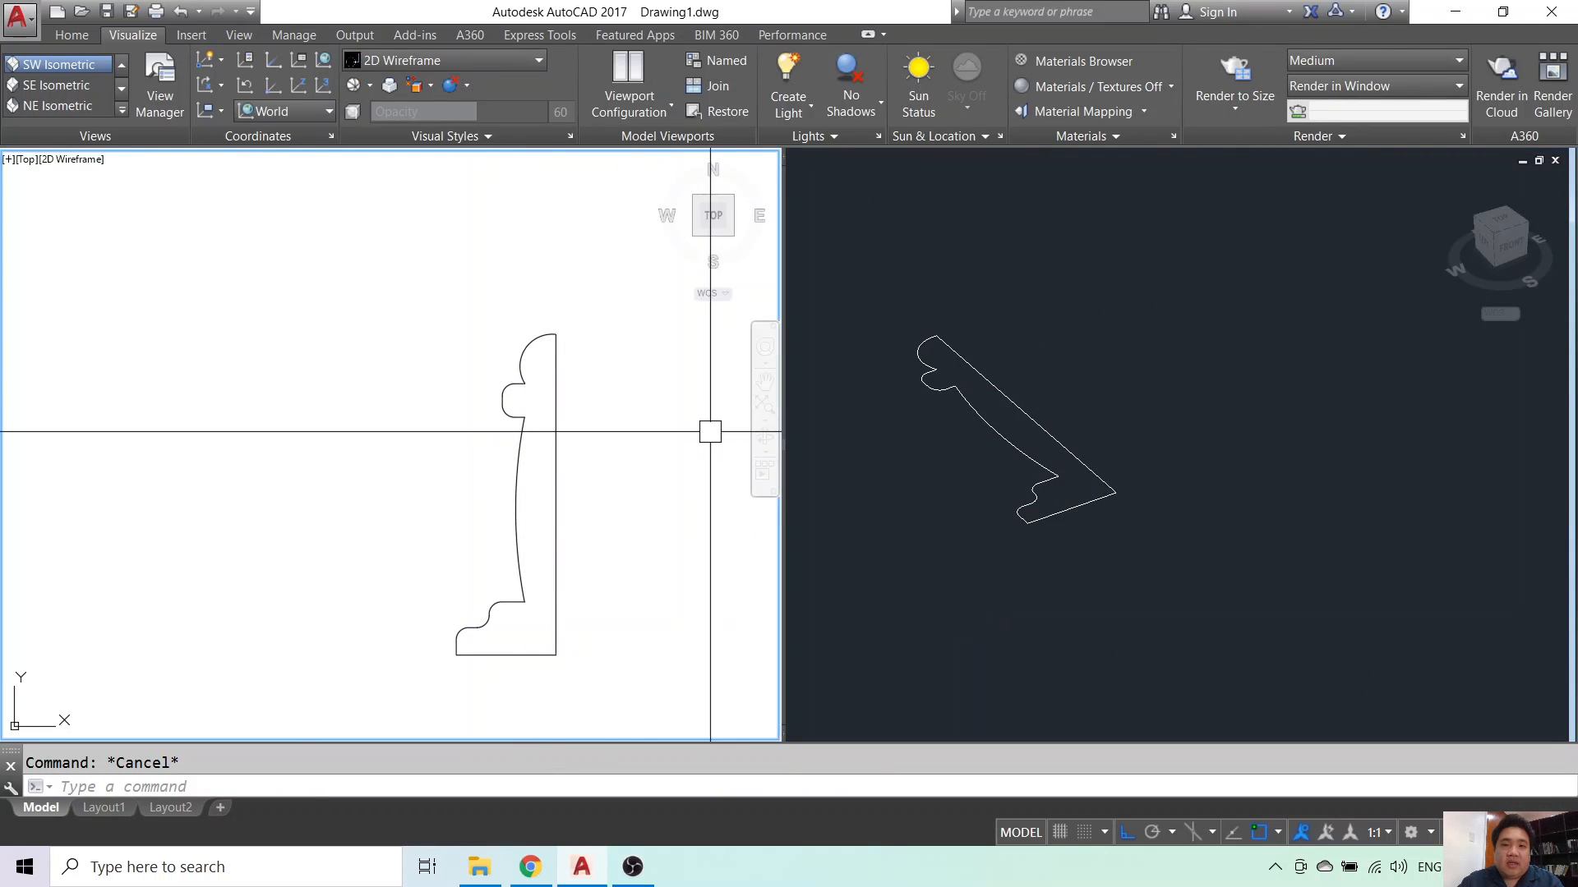
click(1065, 373)
middle_drag(1097, 418, 1156, 421)
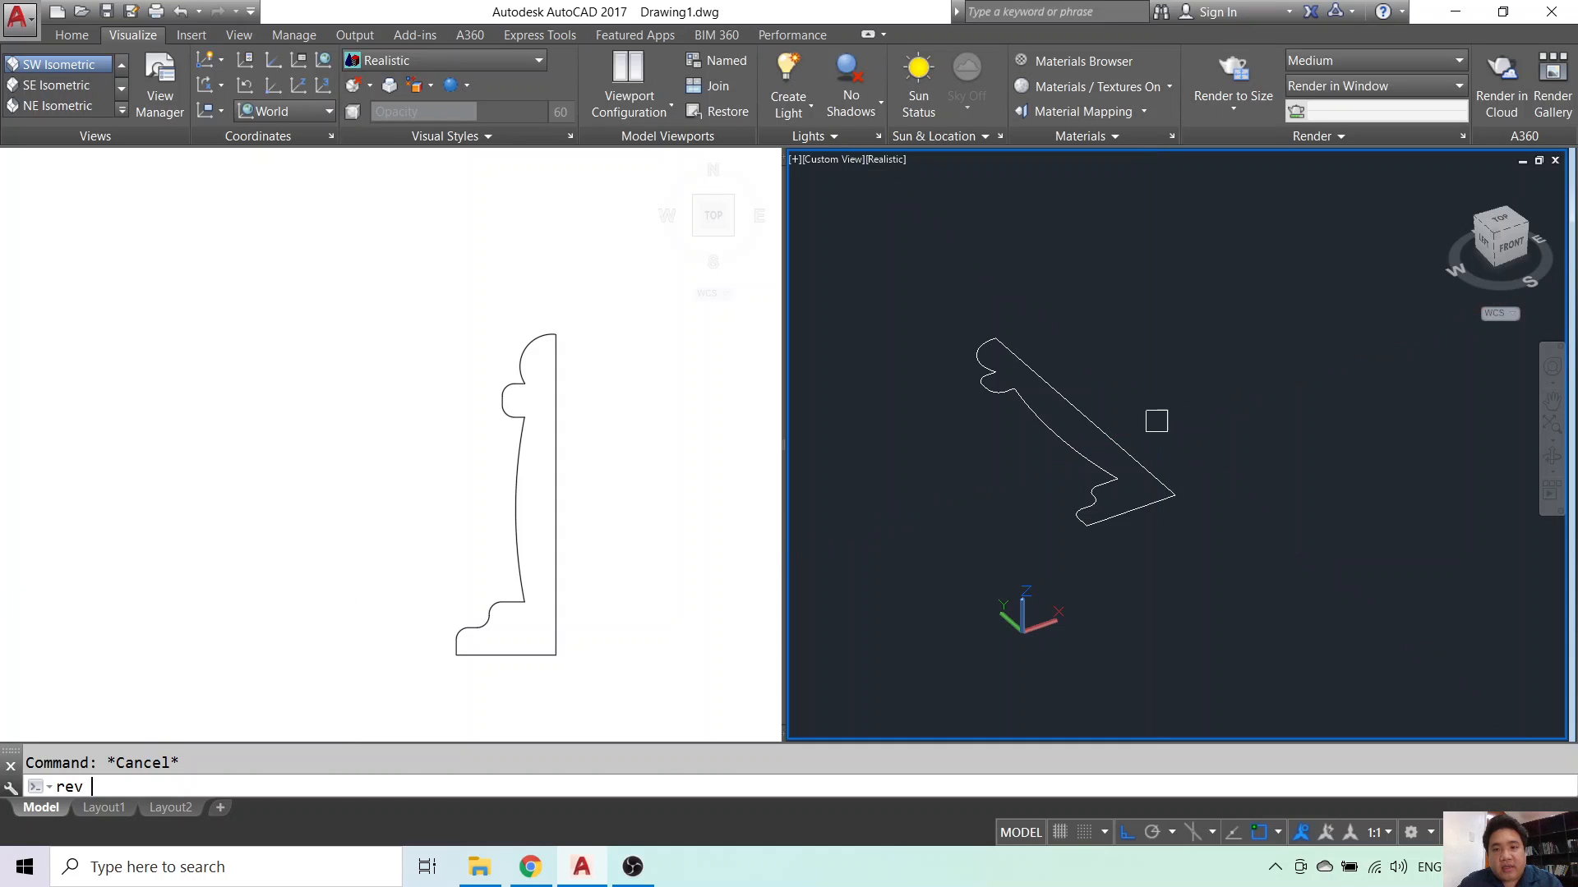
- Revolve the profile 360° about the axis from its top to bottom endpoint
key(Return)
click(1099, 441)
key(Return)
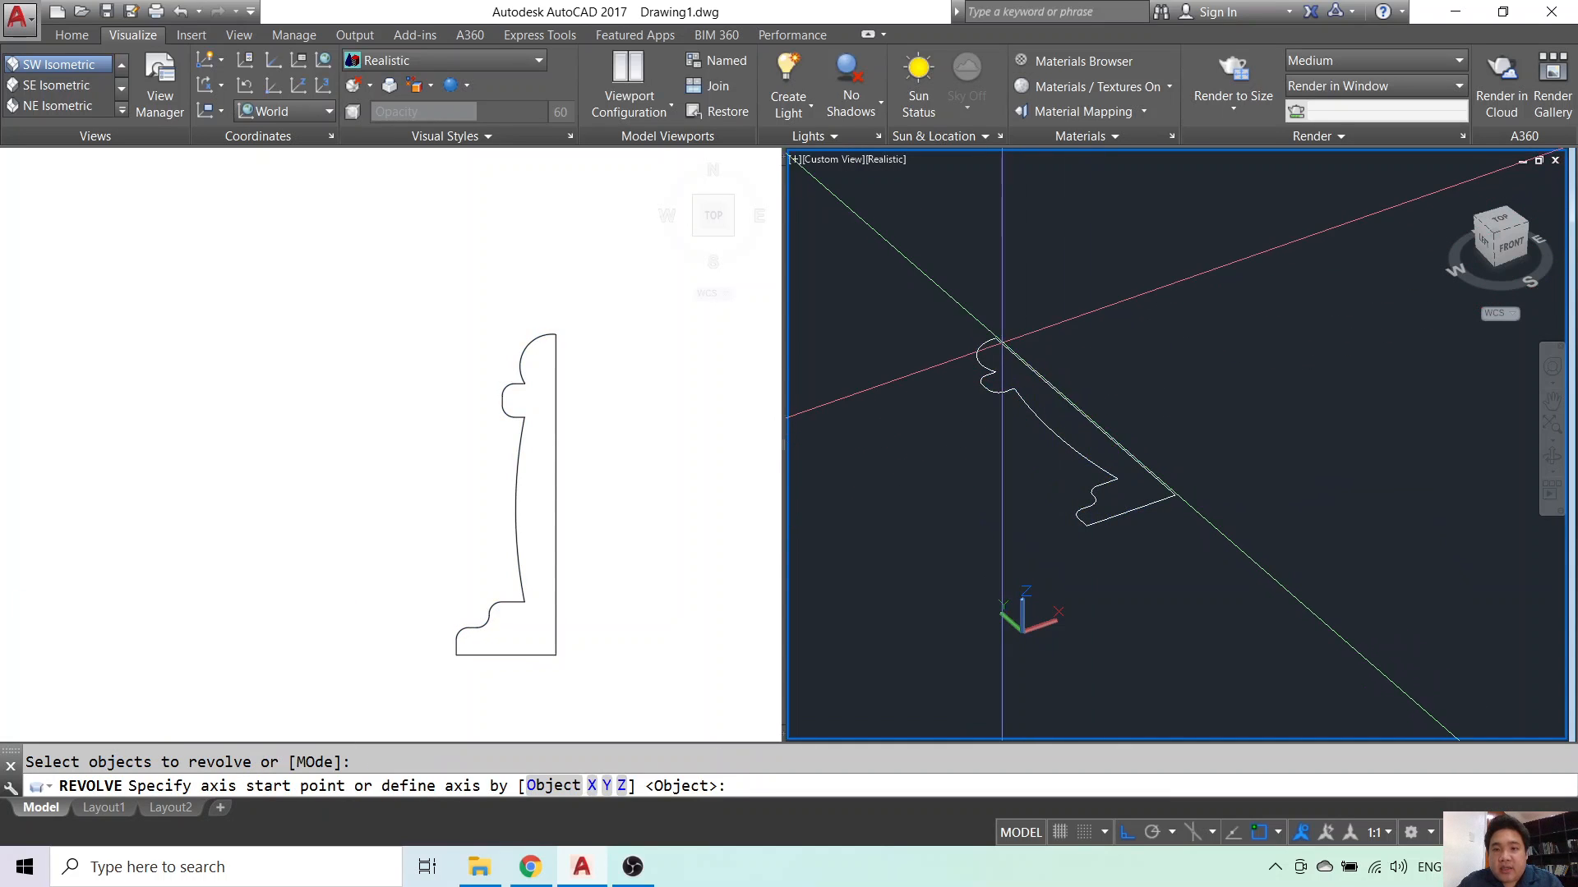
click(996, 338)
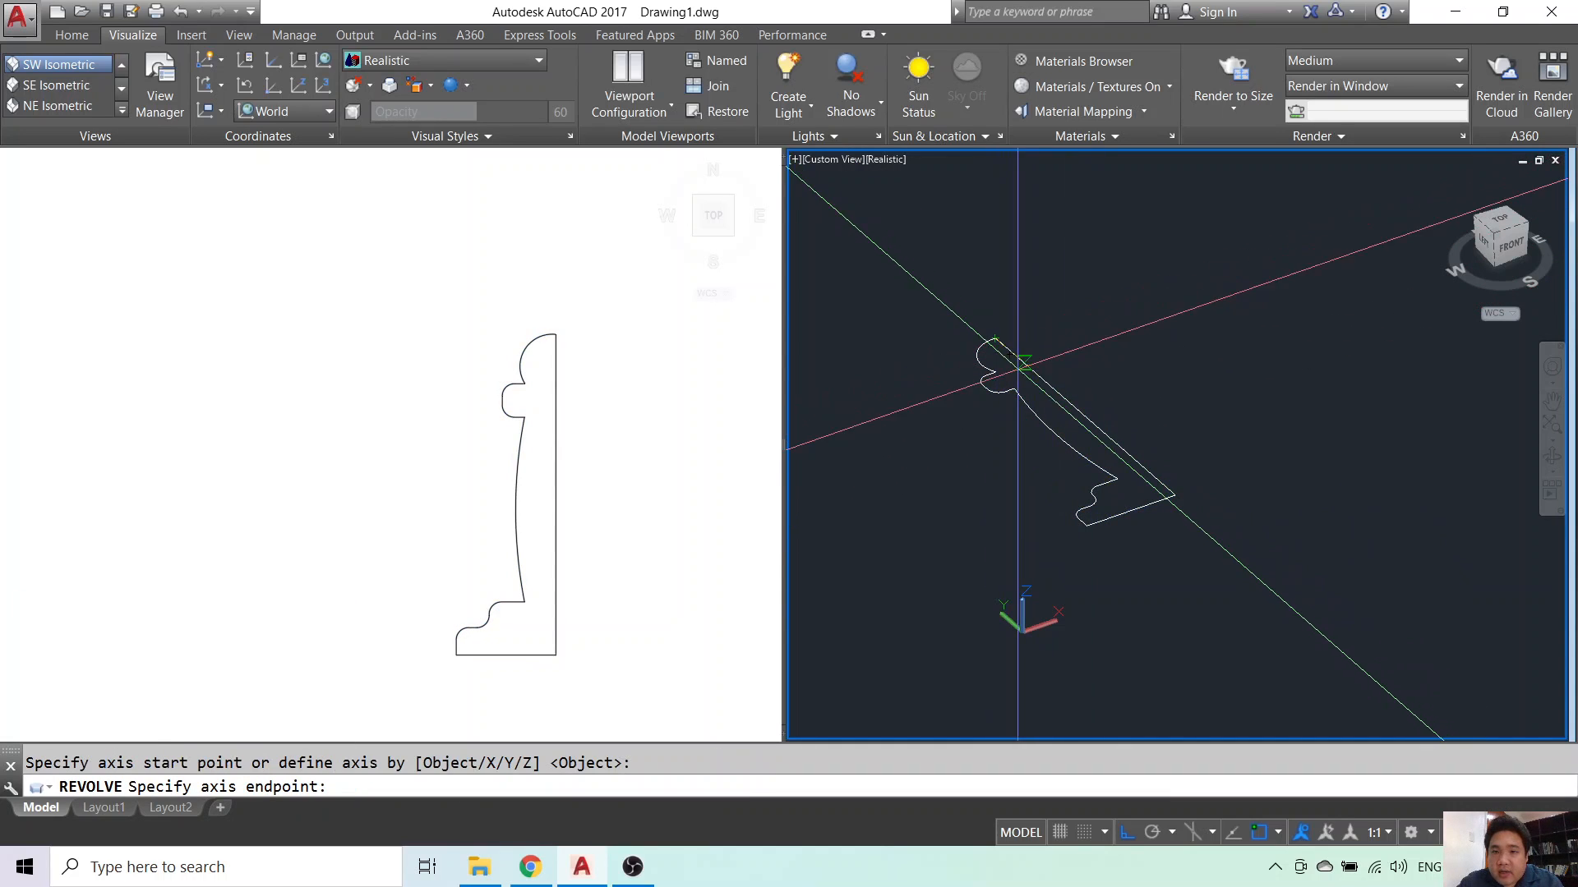
click(1175, 497)
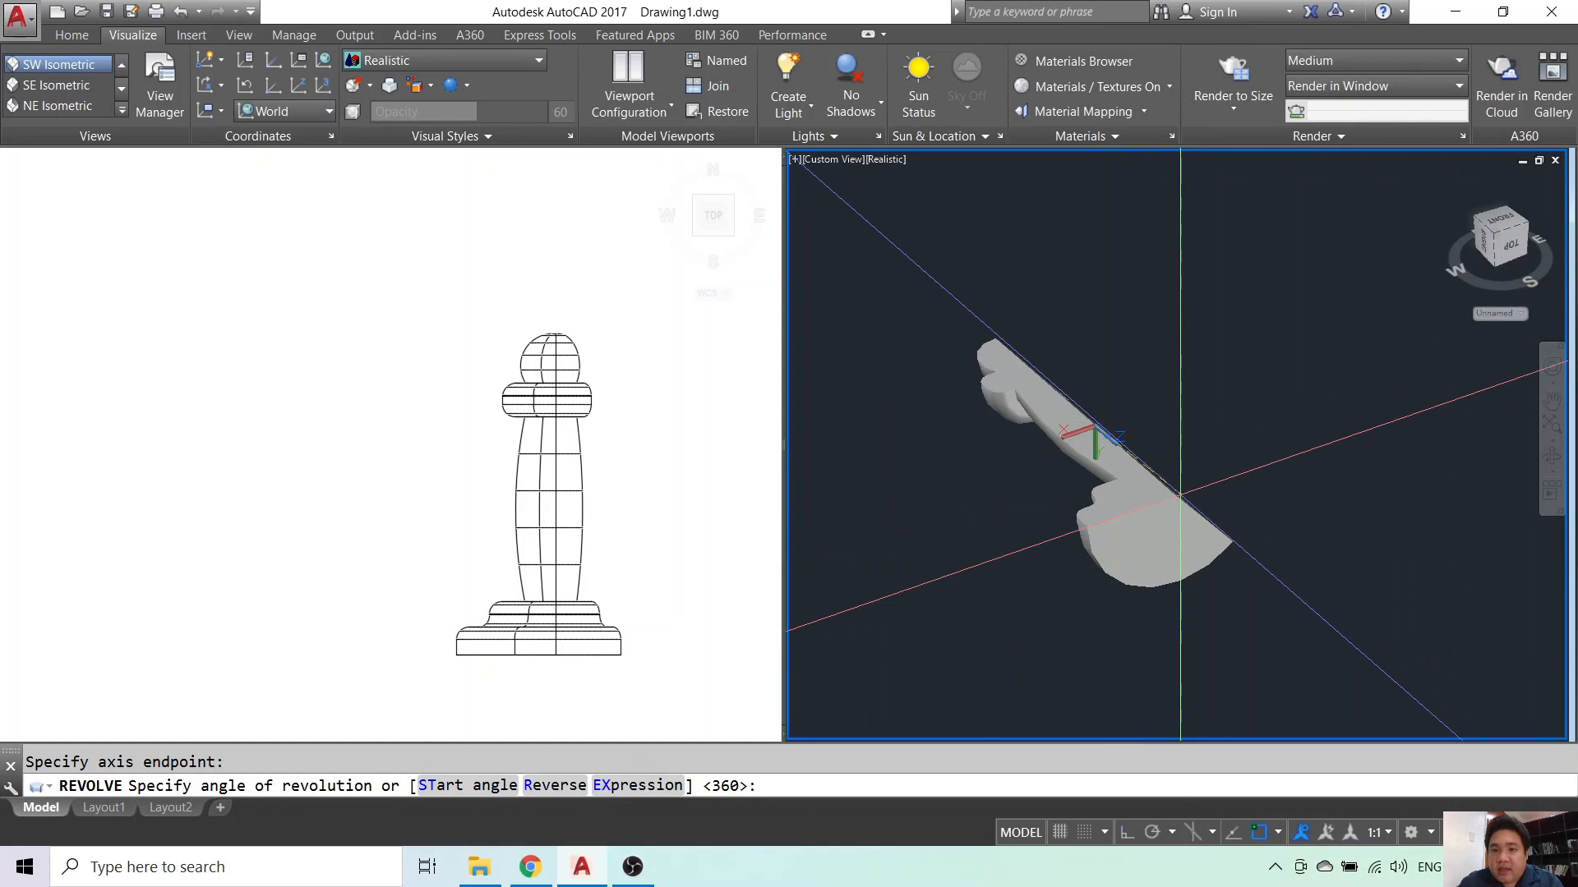
key(Return)
key(Escape)
click(1125, 452)
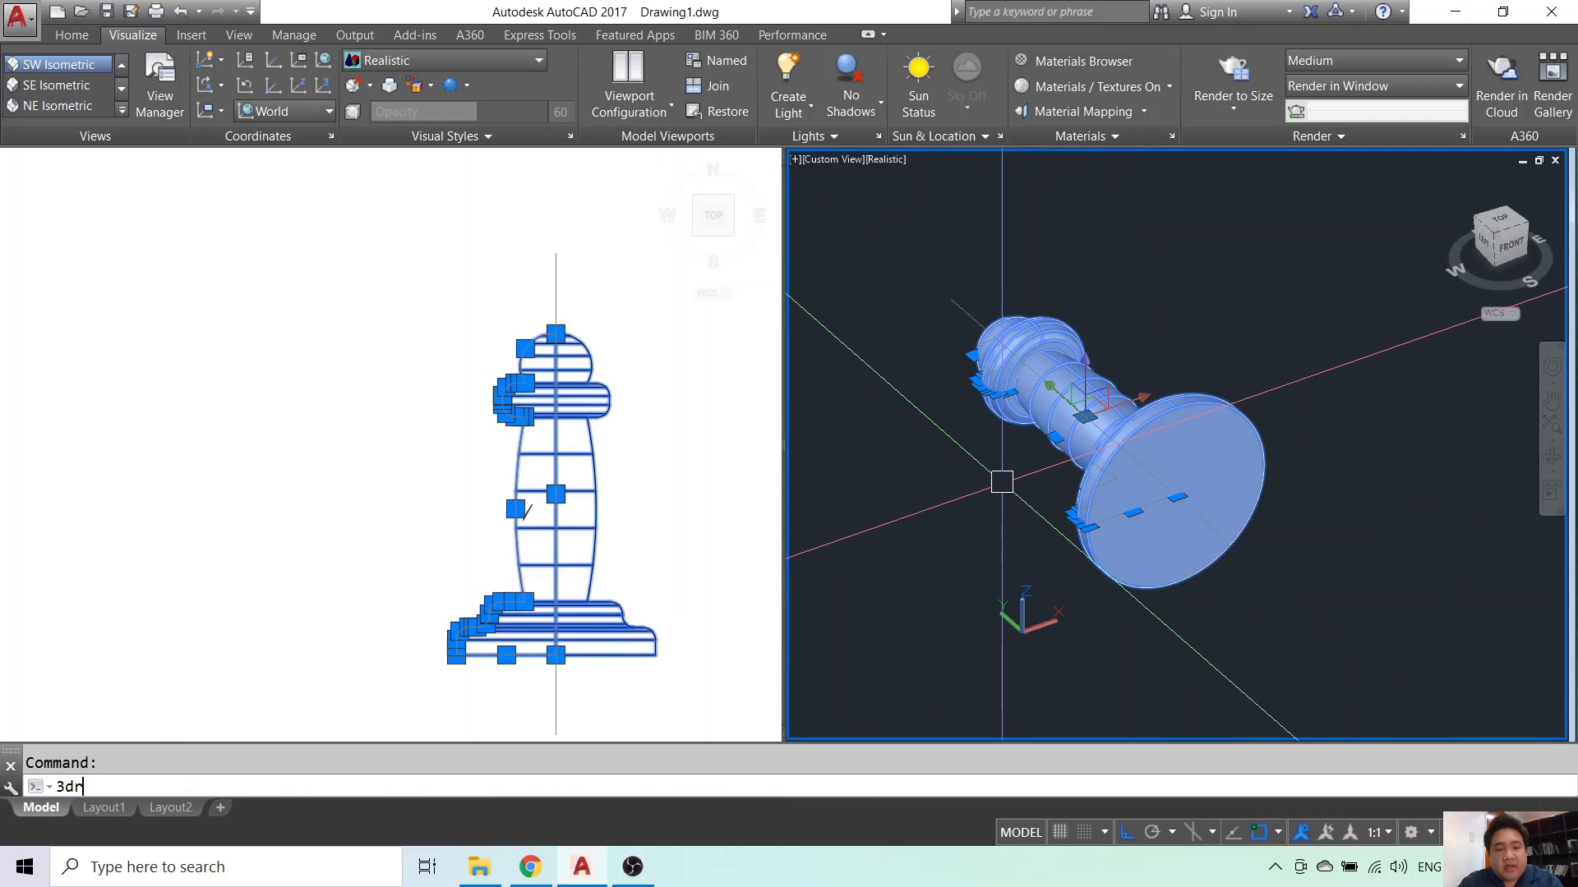
- Rotate the pawn 90° upright with 3DROTATE and orbit to a front view
text(3dro)
key(Return)
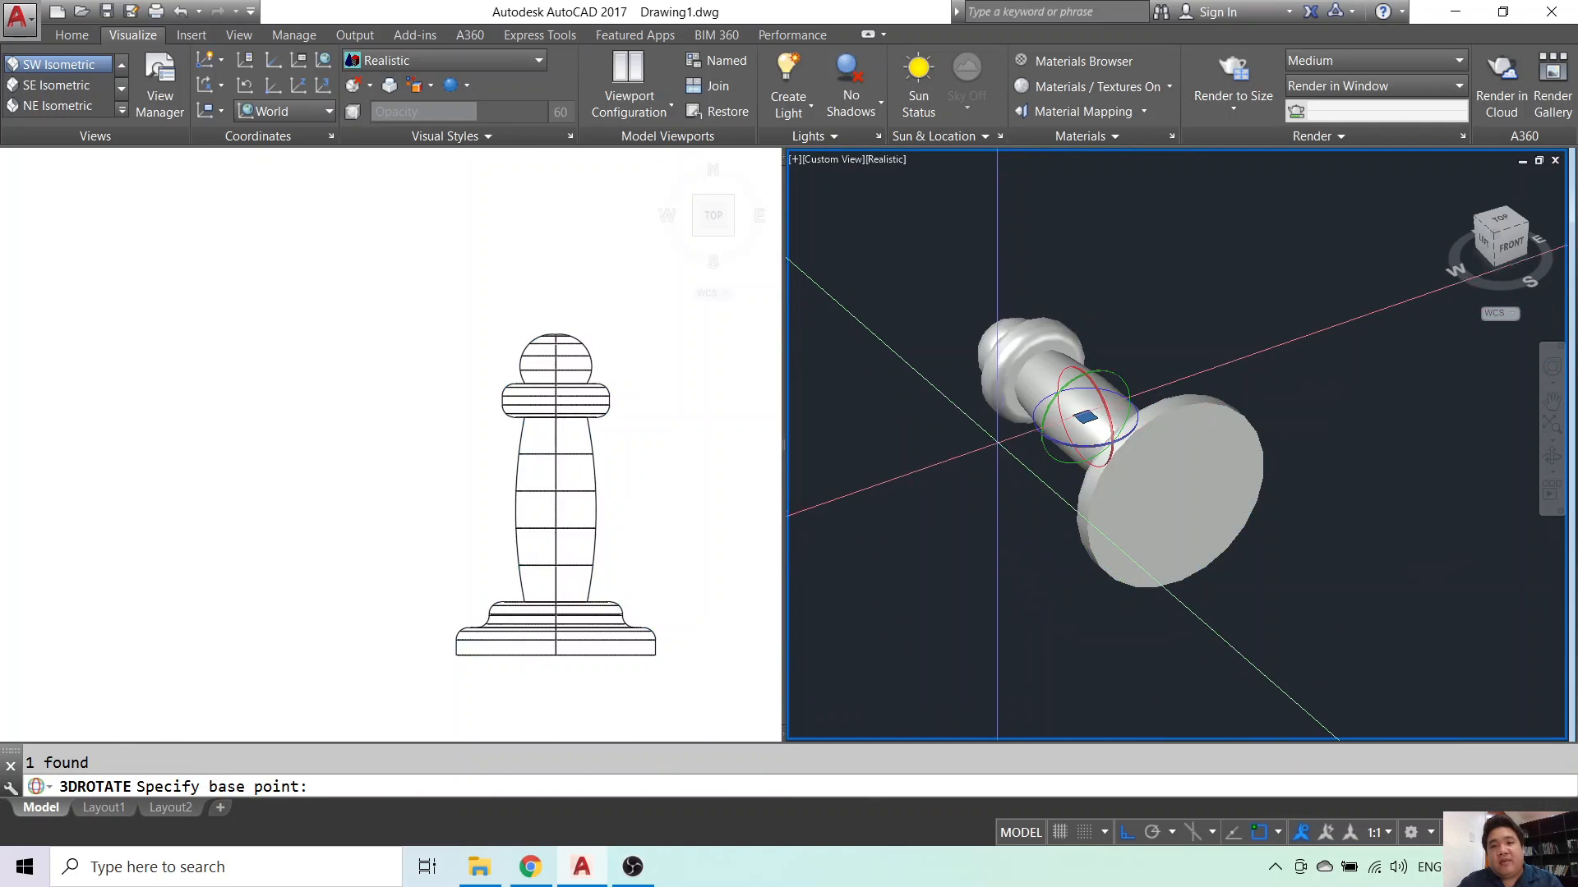
click(1071, 375)
key(Escape)
key(Escape)
shift+middle_drag(1262, 516, 1196, 483)
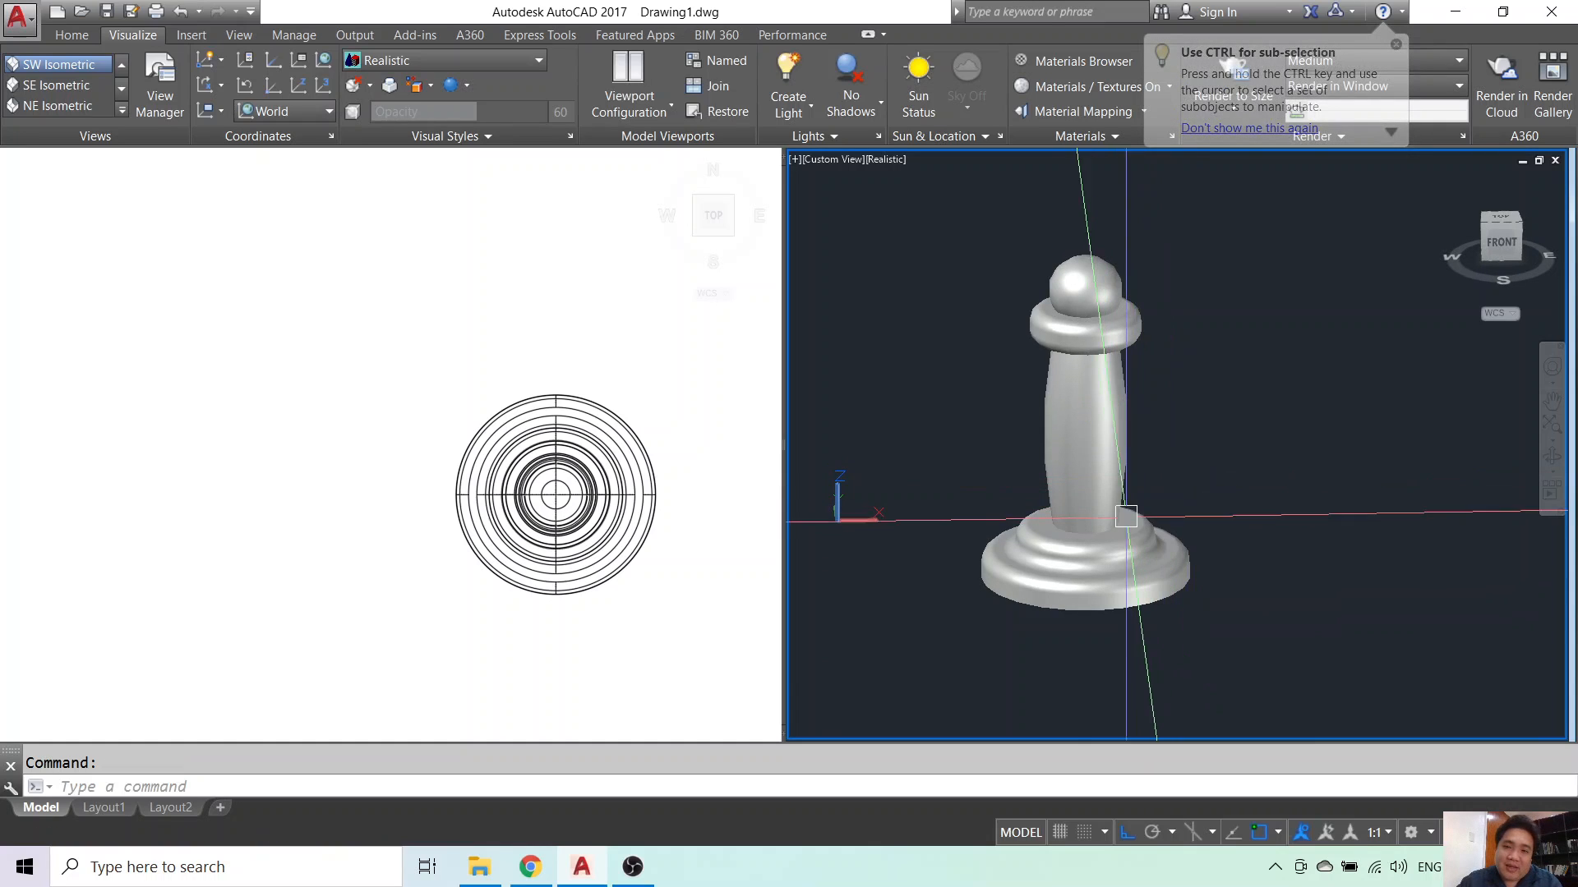
- Move the circles toward the lower left of the top viewport
click(546, 339)
scroll(565, 374, down, 2)
middle_drag(701, 408, 384, 409)
scroll(390, 407, up, 2)
key(Escape)
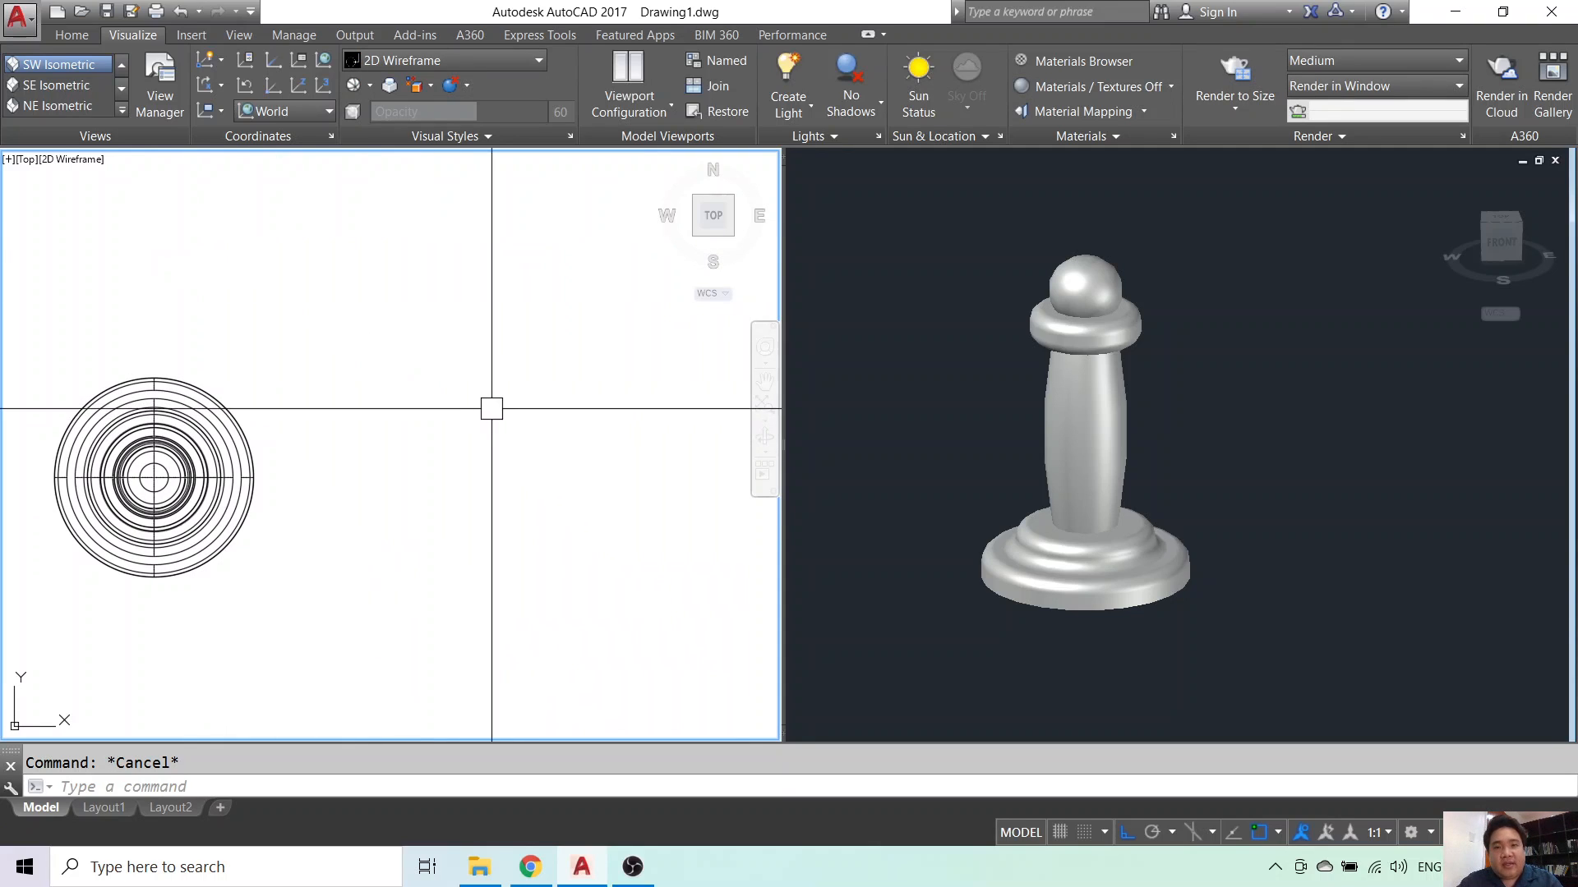
key(Return)
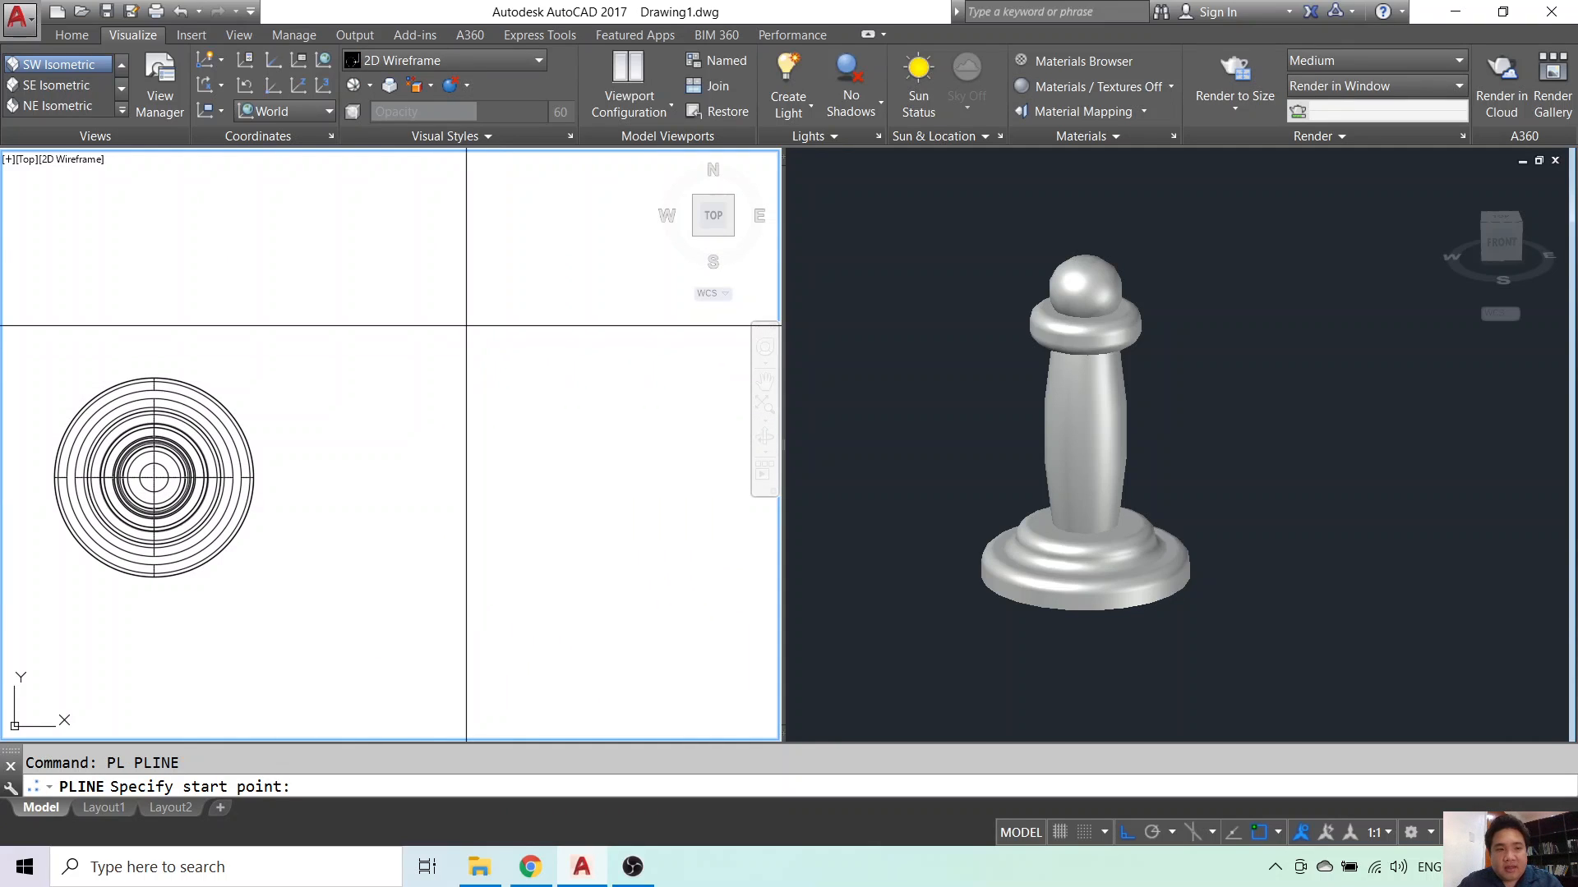
key(Escape)
- Make the 3D viewport active and begin undoing with U
click(1111, 457)
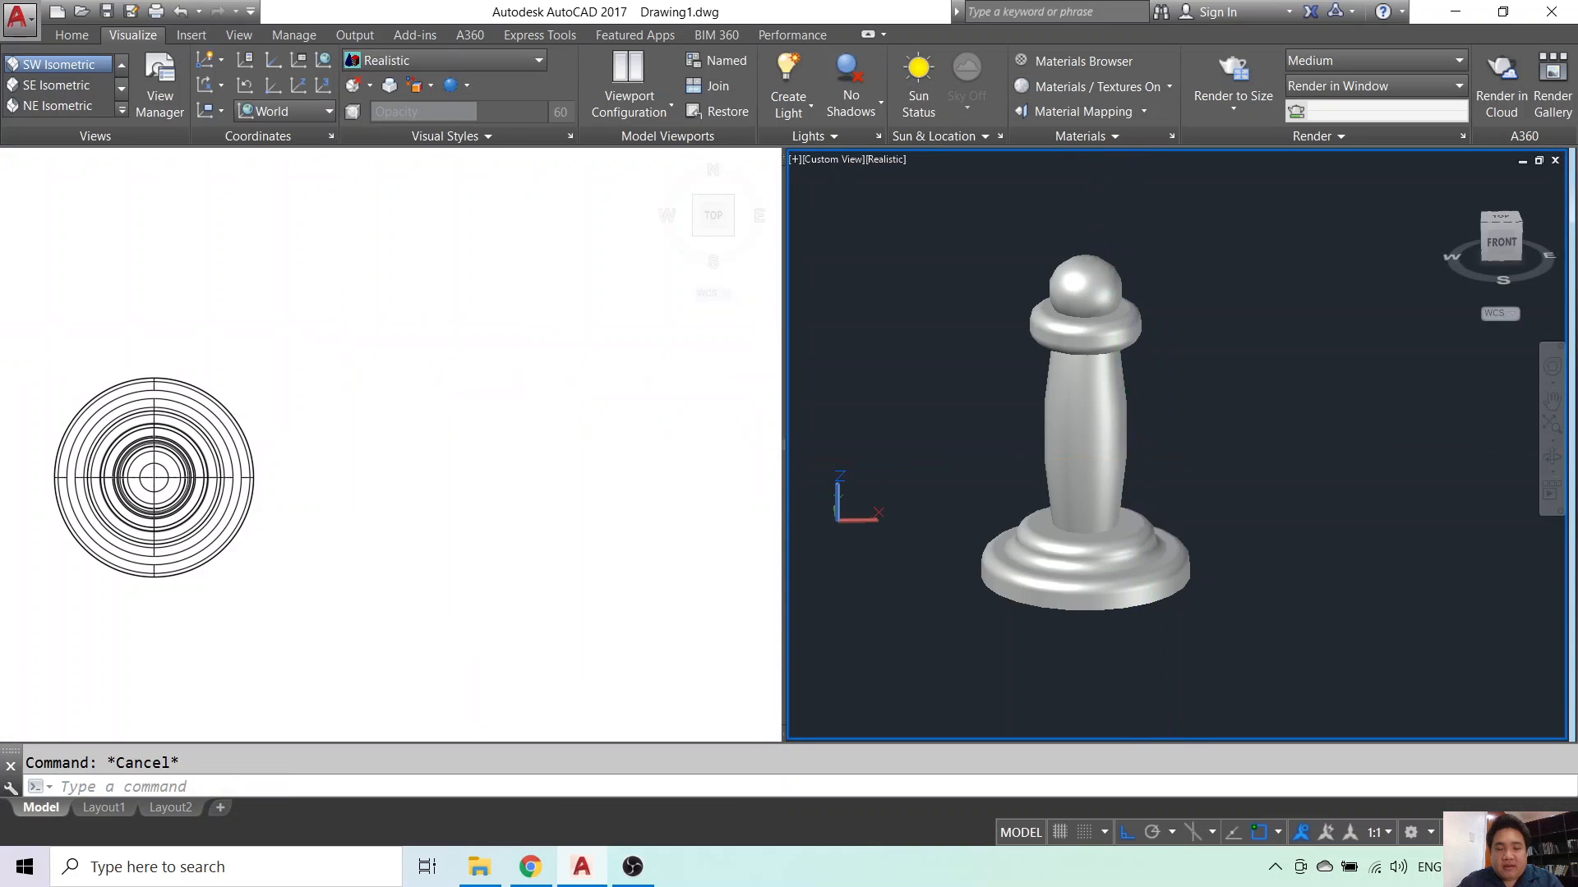
key(ctrl+r)
text(u)
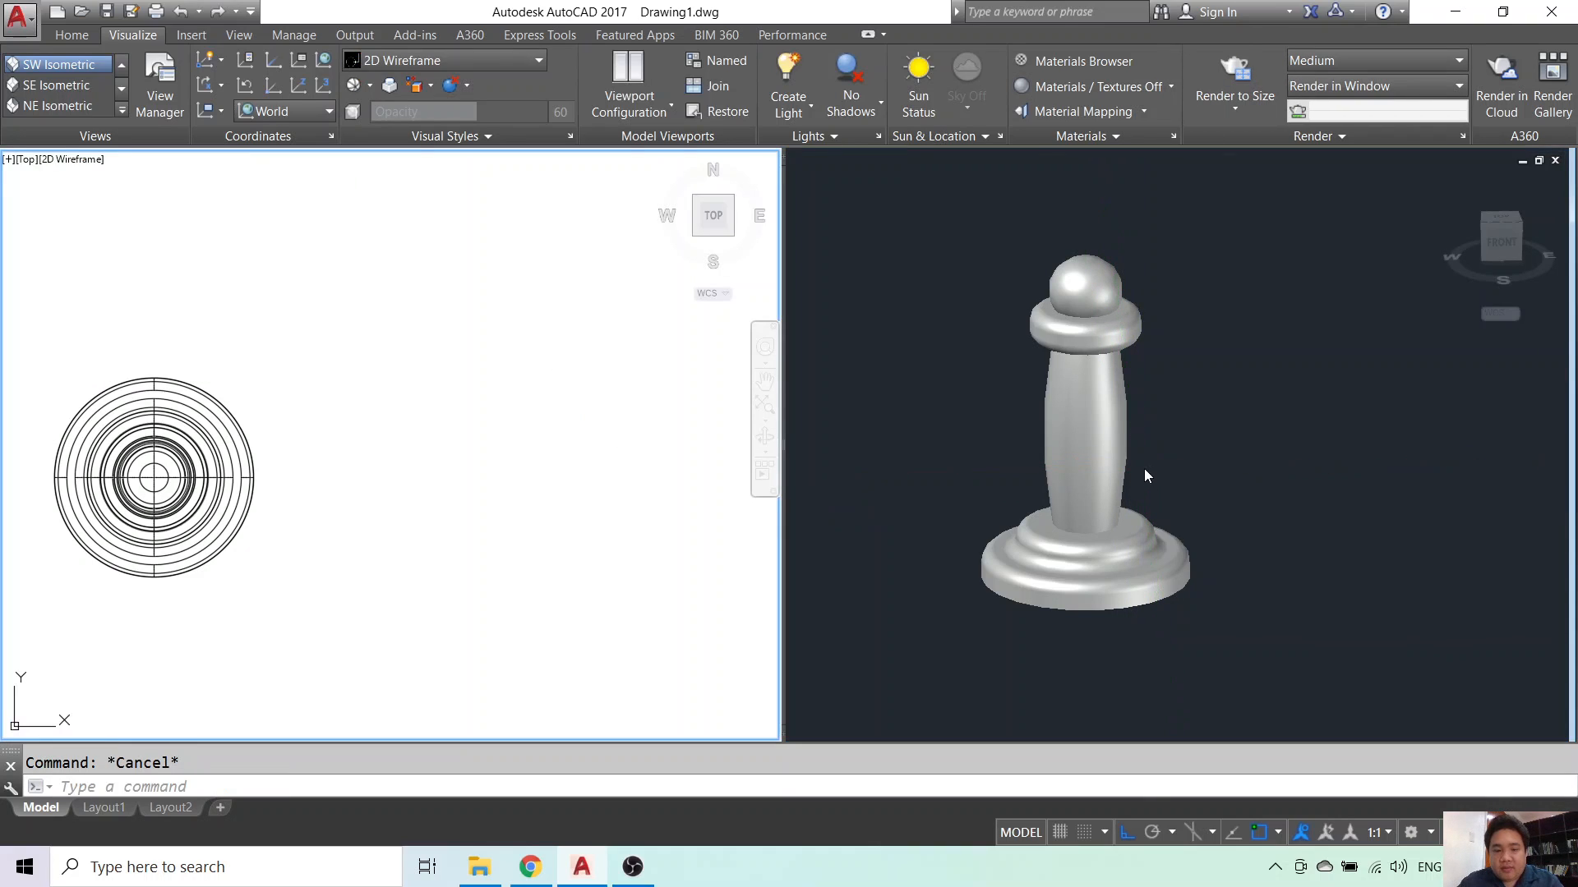
scroll(1062, 441, down, 3)
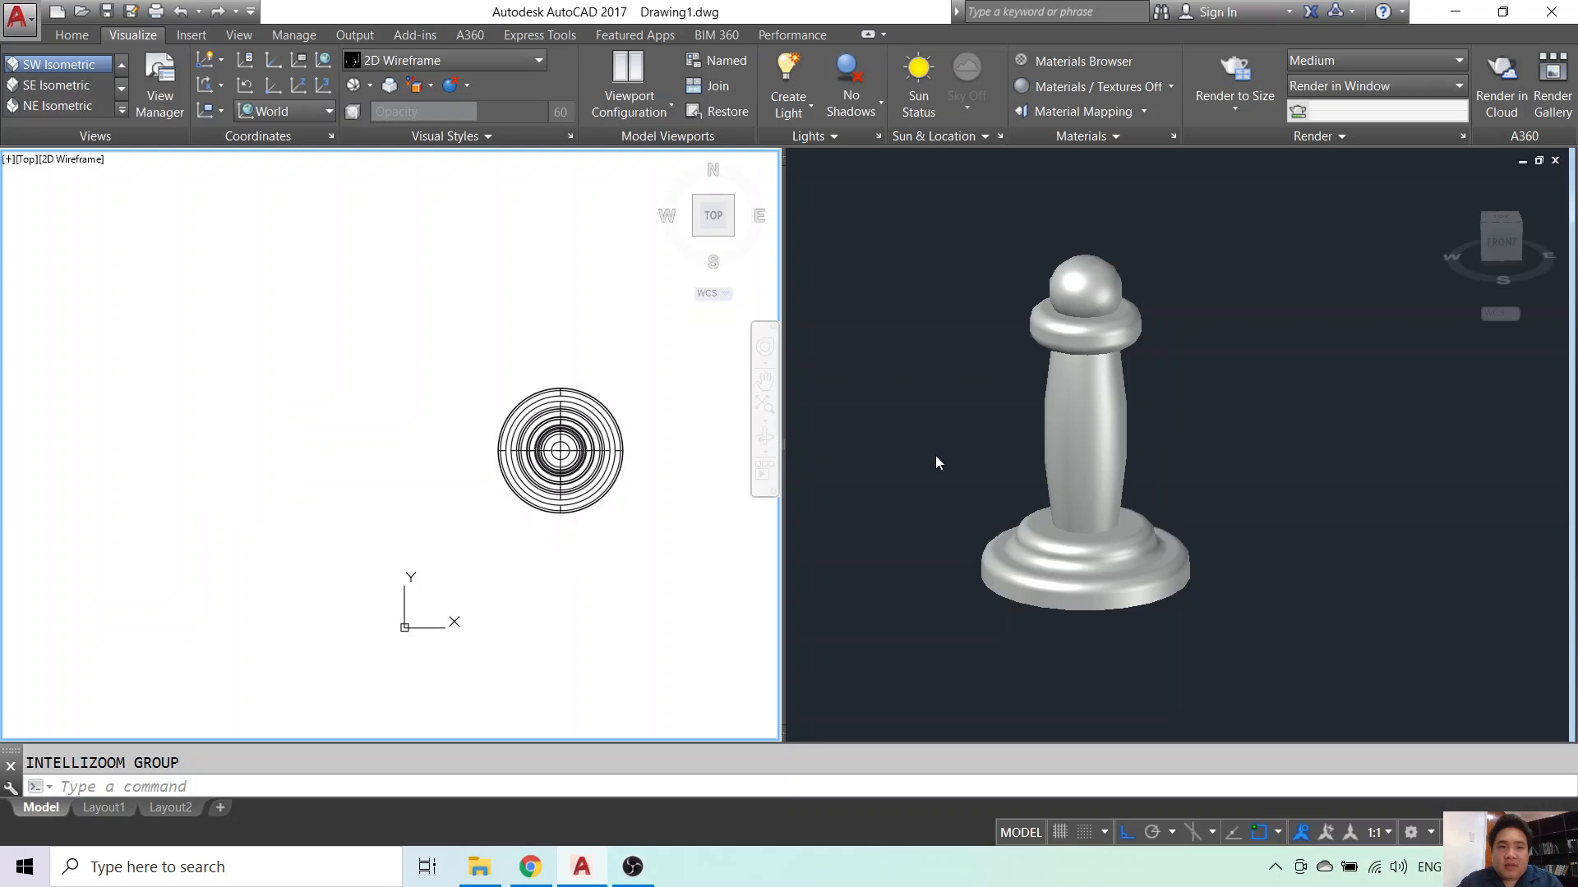
scroll(1028, 455, up, 3)
- Undo past the revolve, then pan the top viewport to frame the flat profile
click(1028, 455)
key(ctrl+z)
key(ctrl+z)
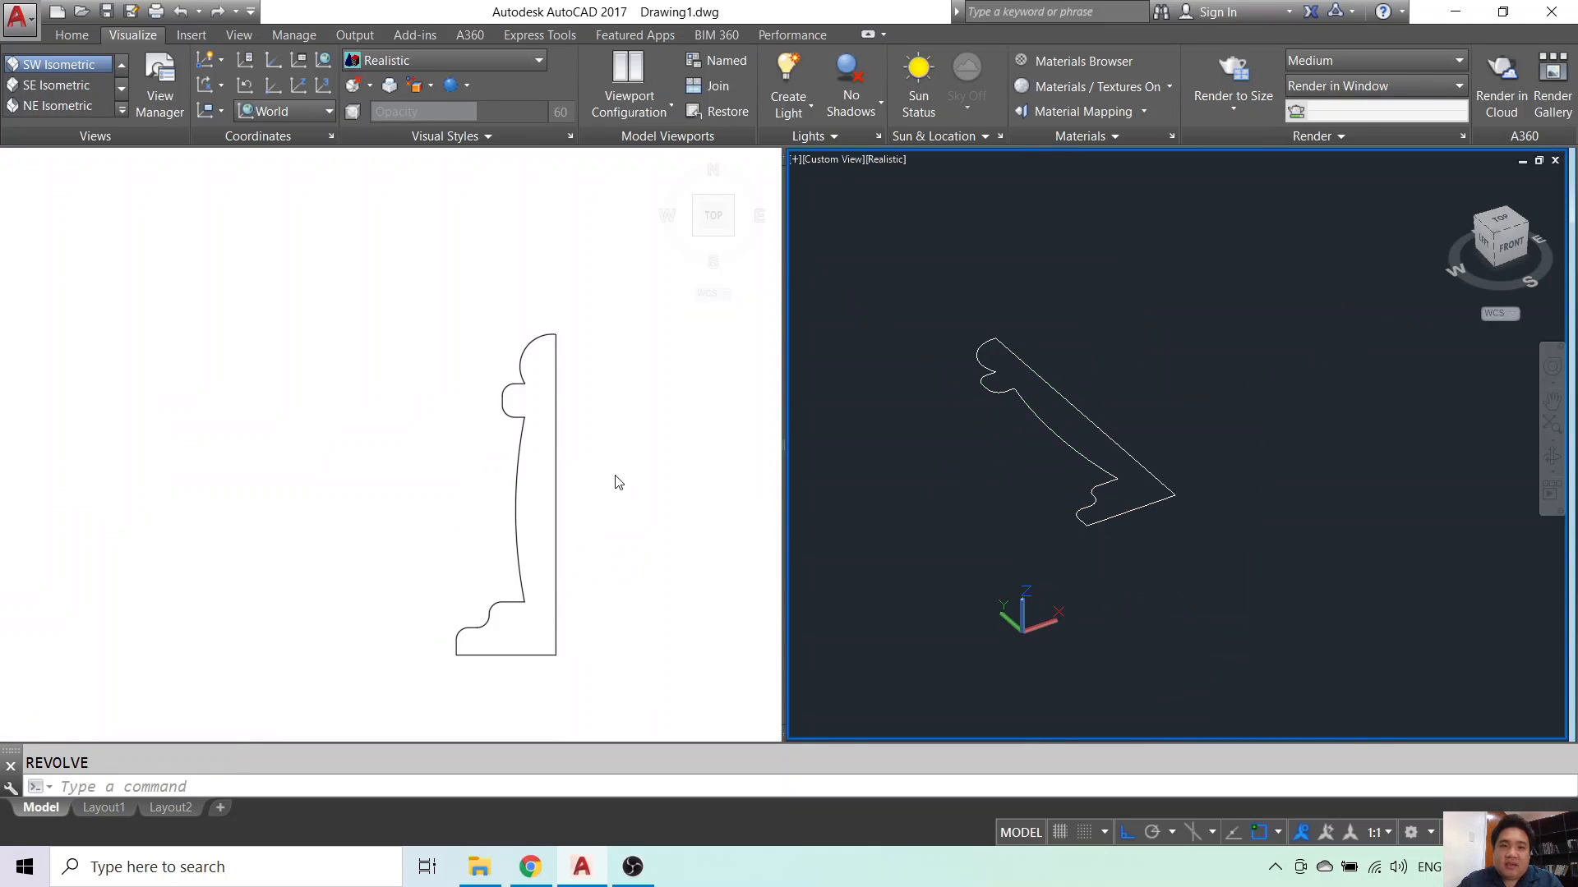
click(619, 465)
middle_drag(501, 461, 213, 362)
scroll(213, 362, down, 2)
middle_drag(301, 396, 293, 447)
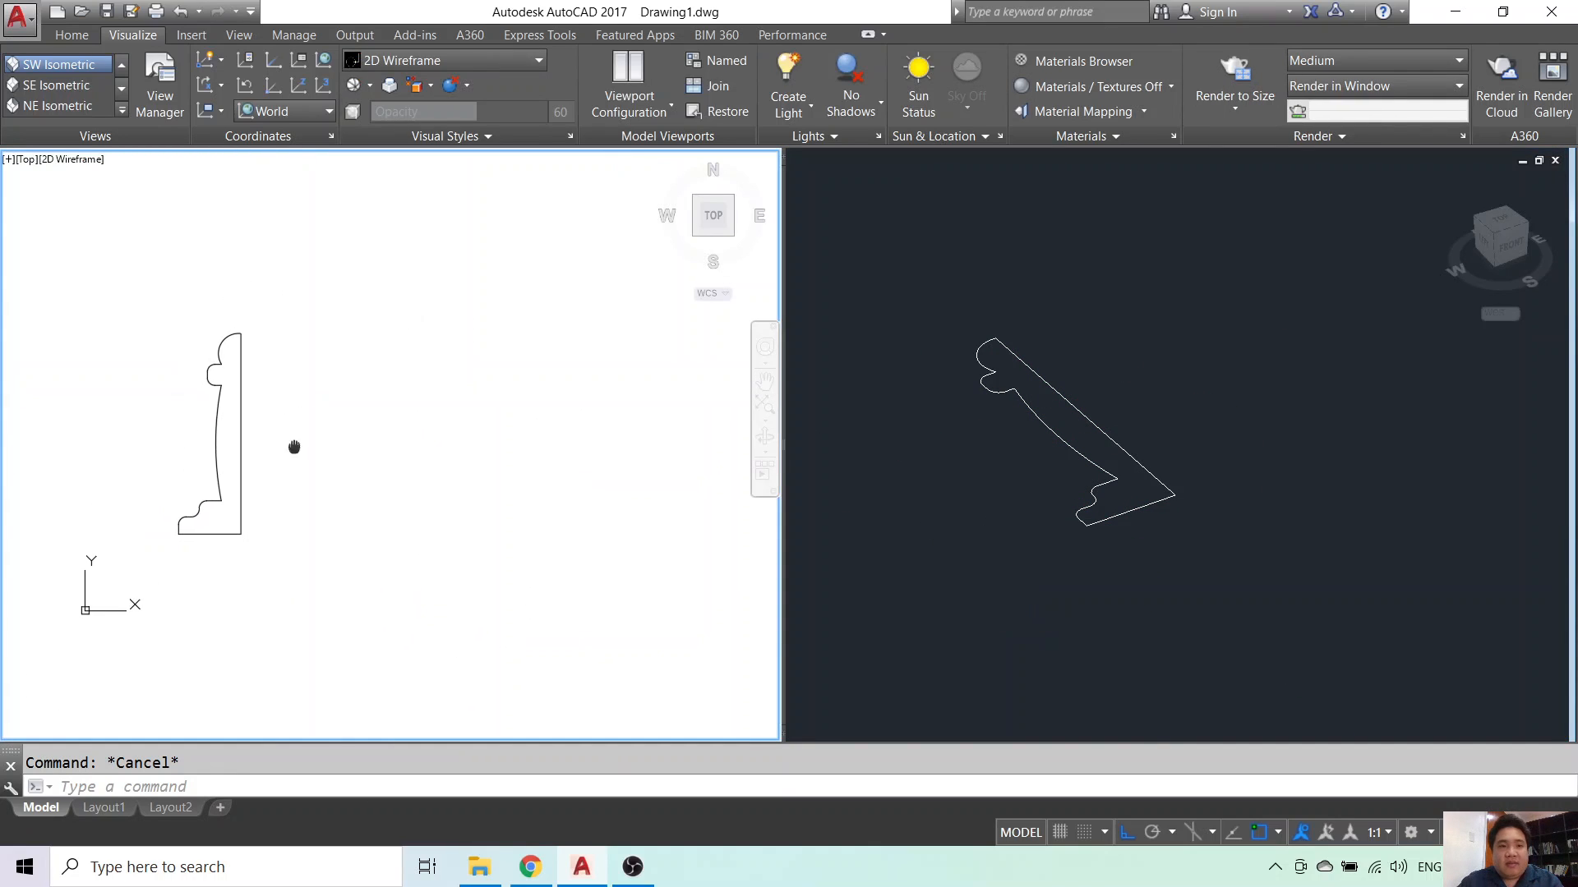
middle_drag(416, 535, 539, 535)
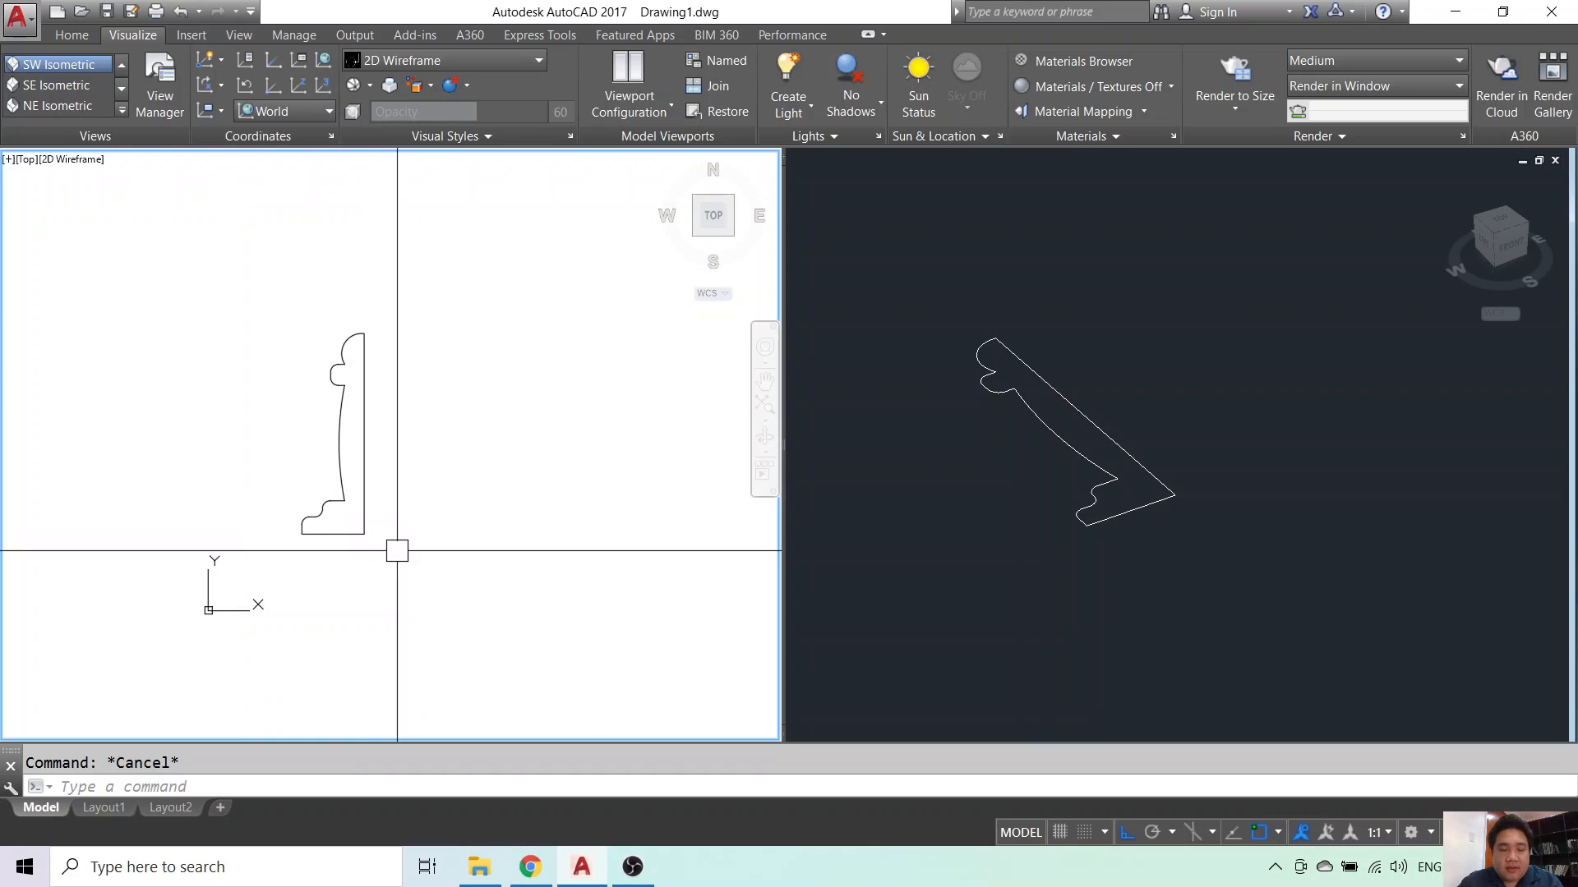
key(Return)
scroll(363, 539, up, 2)
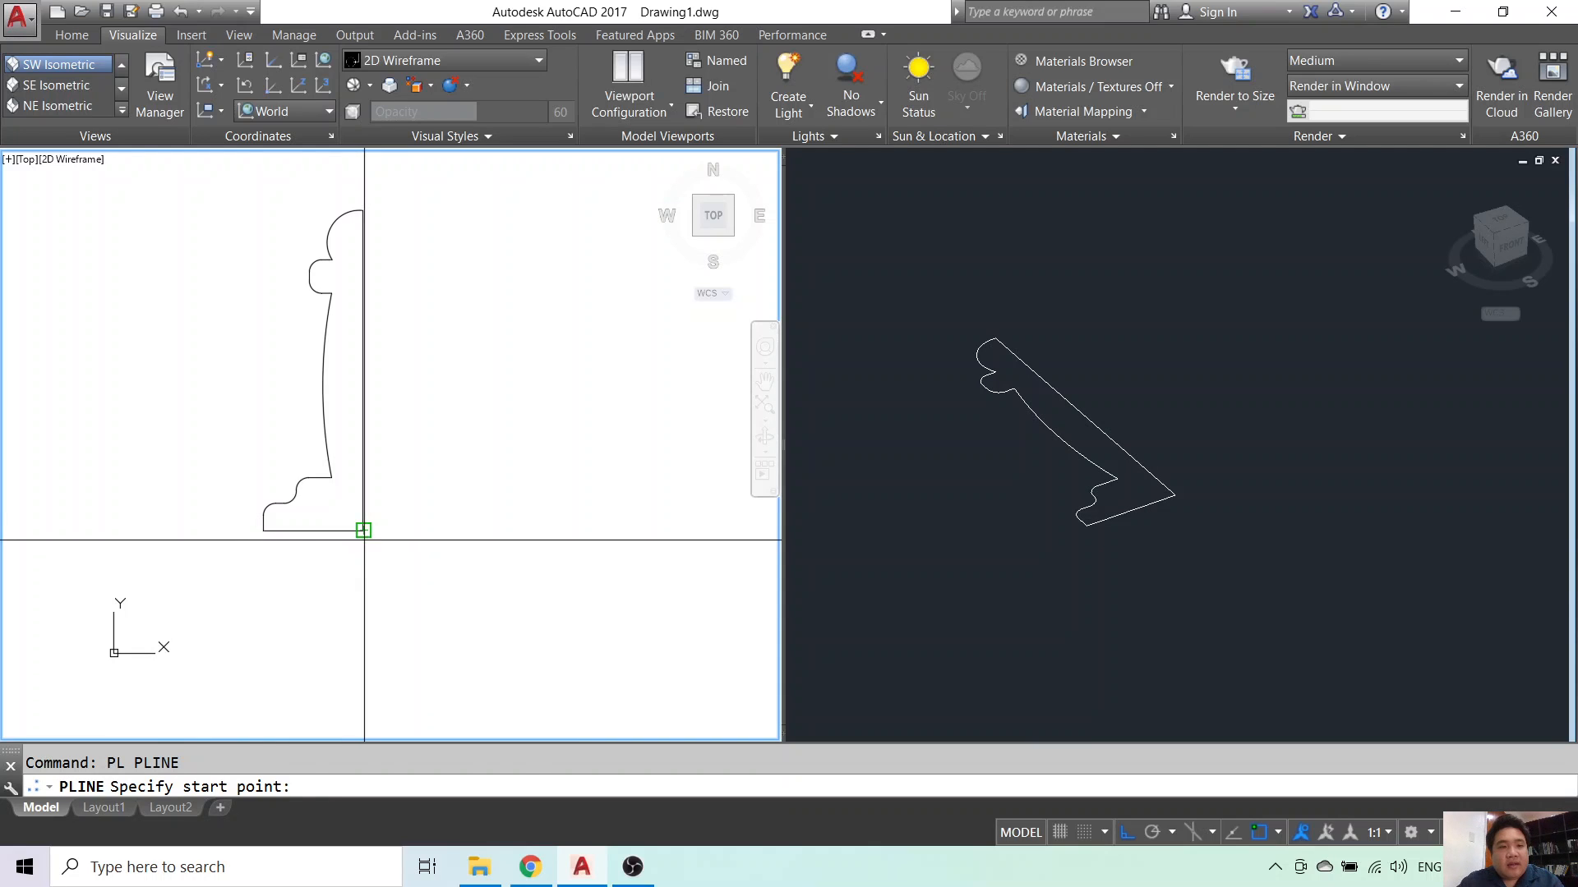
- Copy the existing pawn profile to a spot just right of the original
click(364, 540)
scroll(388, 535, up, 3)
scroll(370, 528, down, 3)
key(Escape)
click(396, 456)
text(co)
key(Return)
click(395, 502)
scroll(567, 513, down, 2)
middle_drag(614, 507, 419, 540)
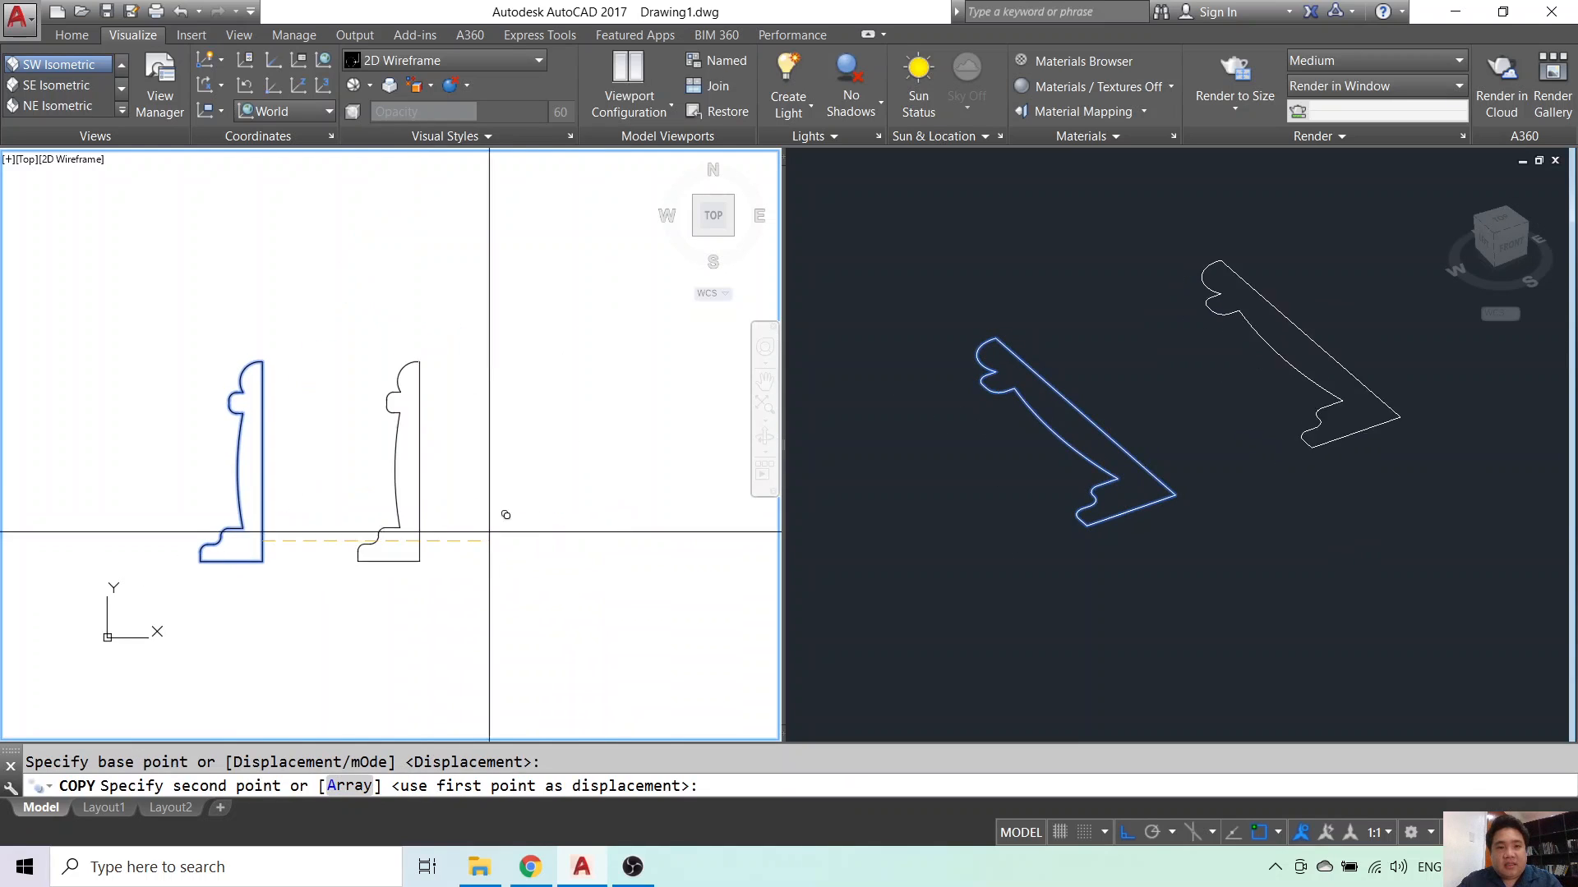
click(535, 530)
key(Escape)
scroll(573, 353, up, 5)
- Remove the small arc from the copied profile with a window selection
text(tr)
key(Return)
key(Return)
scroll(414, 526, up, 3)
scroll(463, 610, down, 4)
key(Escape)
click(381, 510)
click(475, 645)
text(e)
key(Return)
middle_drag(522, 594, 543, 409)
scroll(539, 423, down, 2)
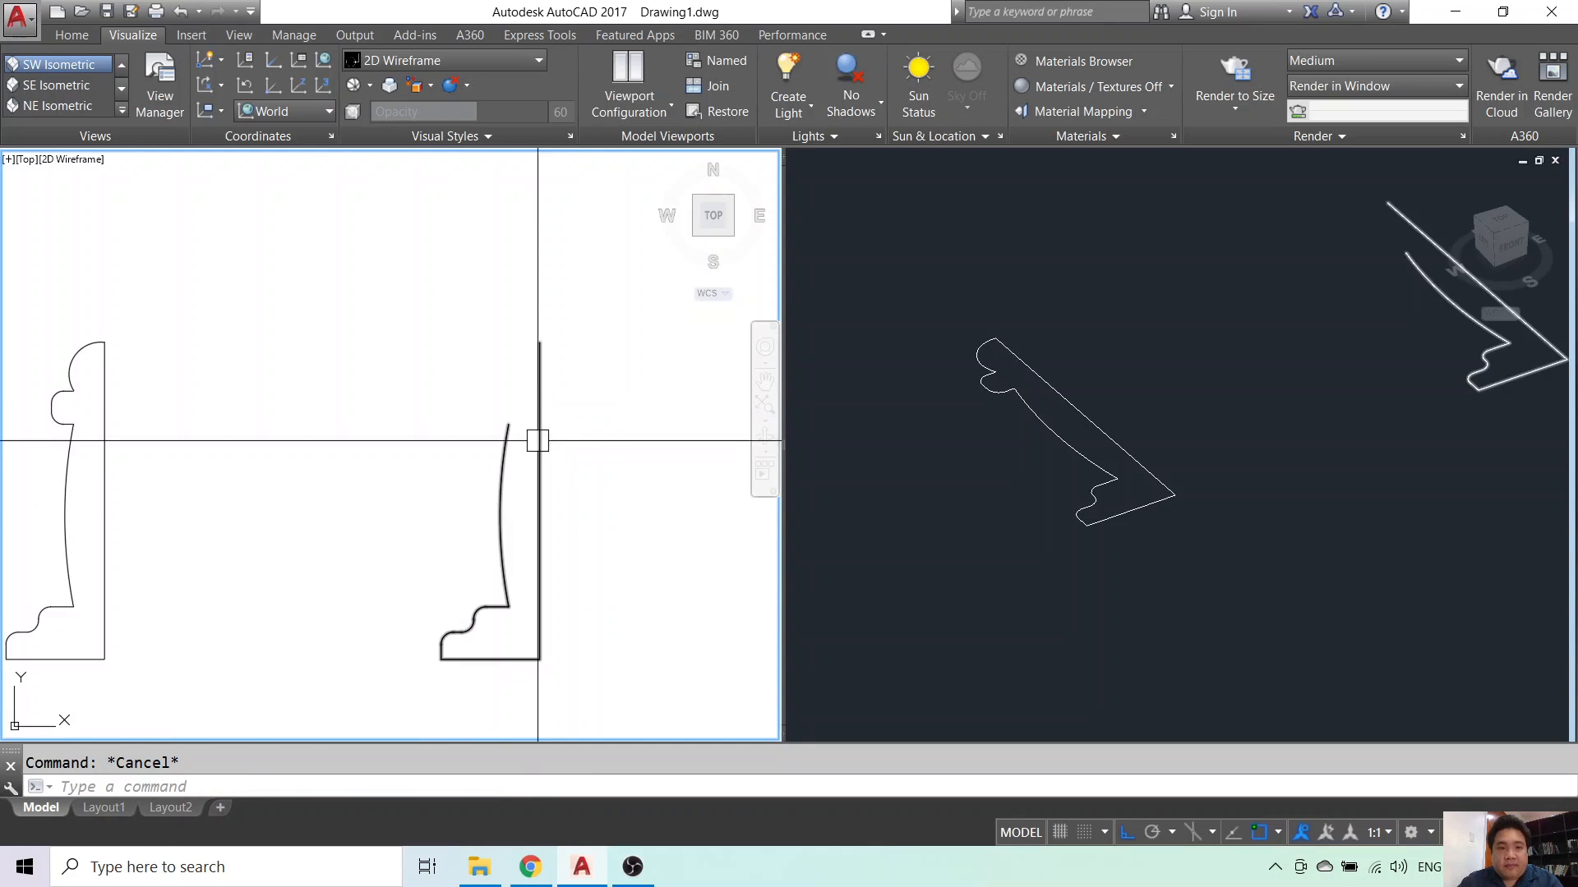
scroll(560, 342, up, 2)
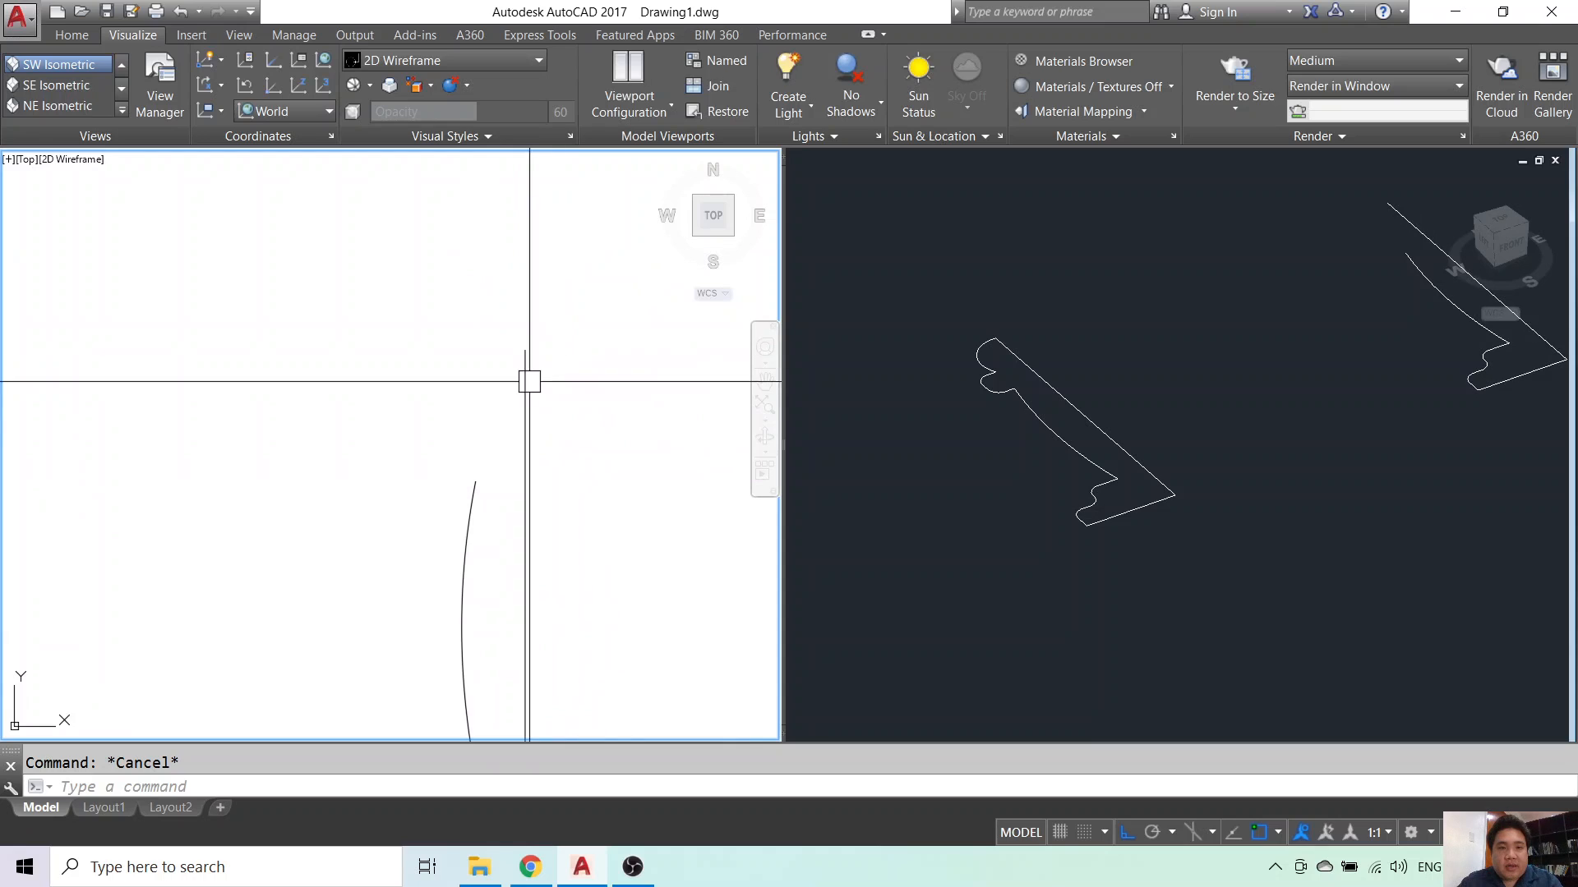
scroll(472, 509, down, 1)
- Reshape the bulge of the copied profile's curve using its middle grip
click(475, 494)
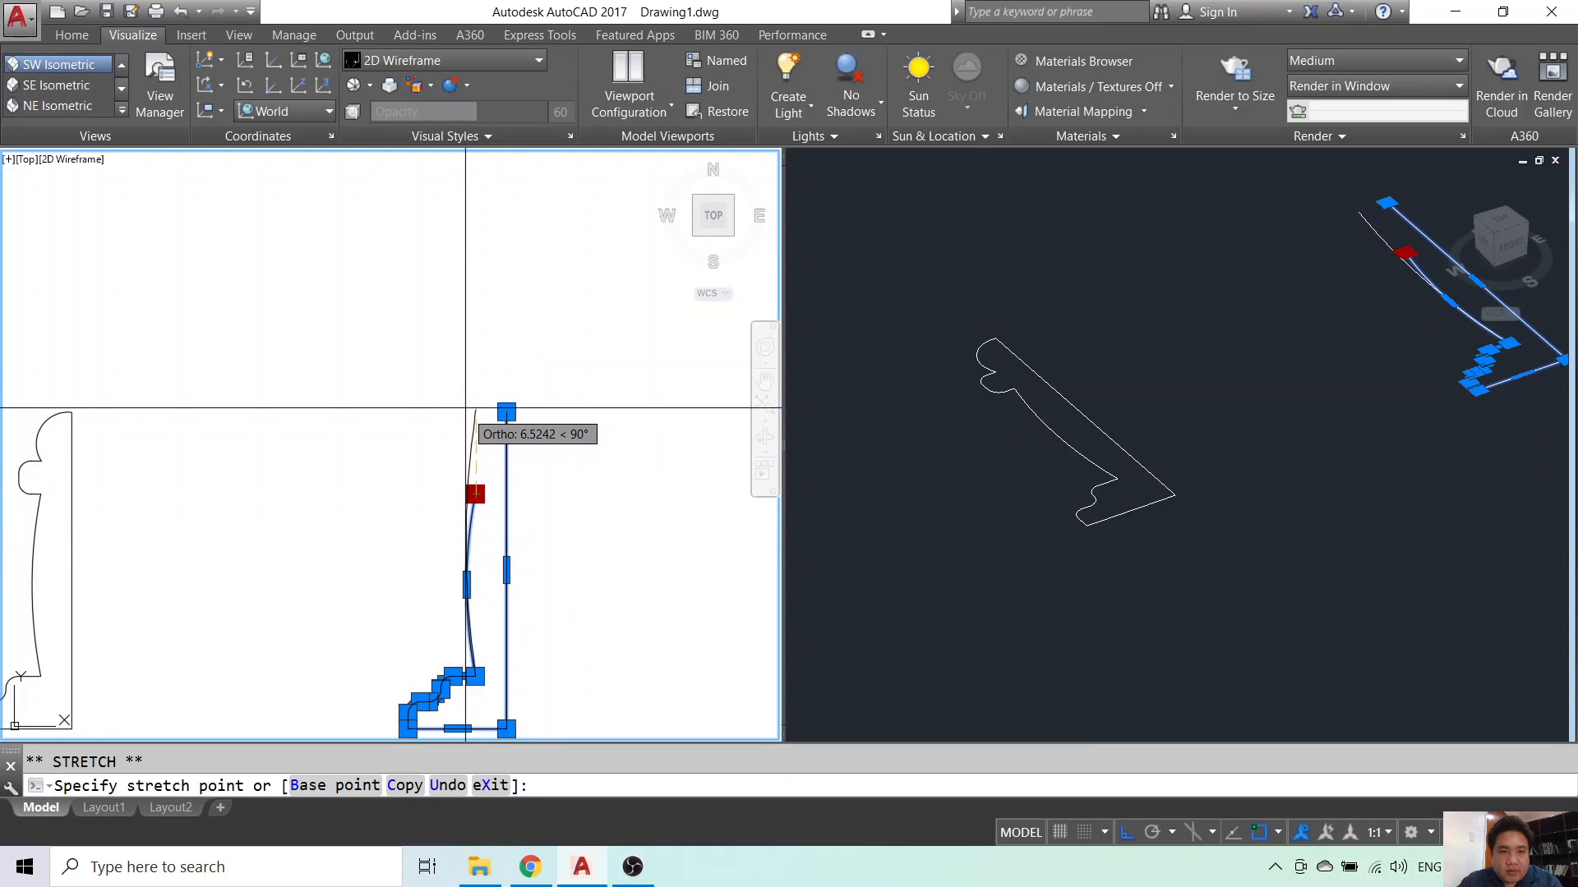
key(Escape)
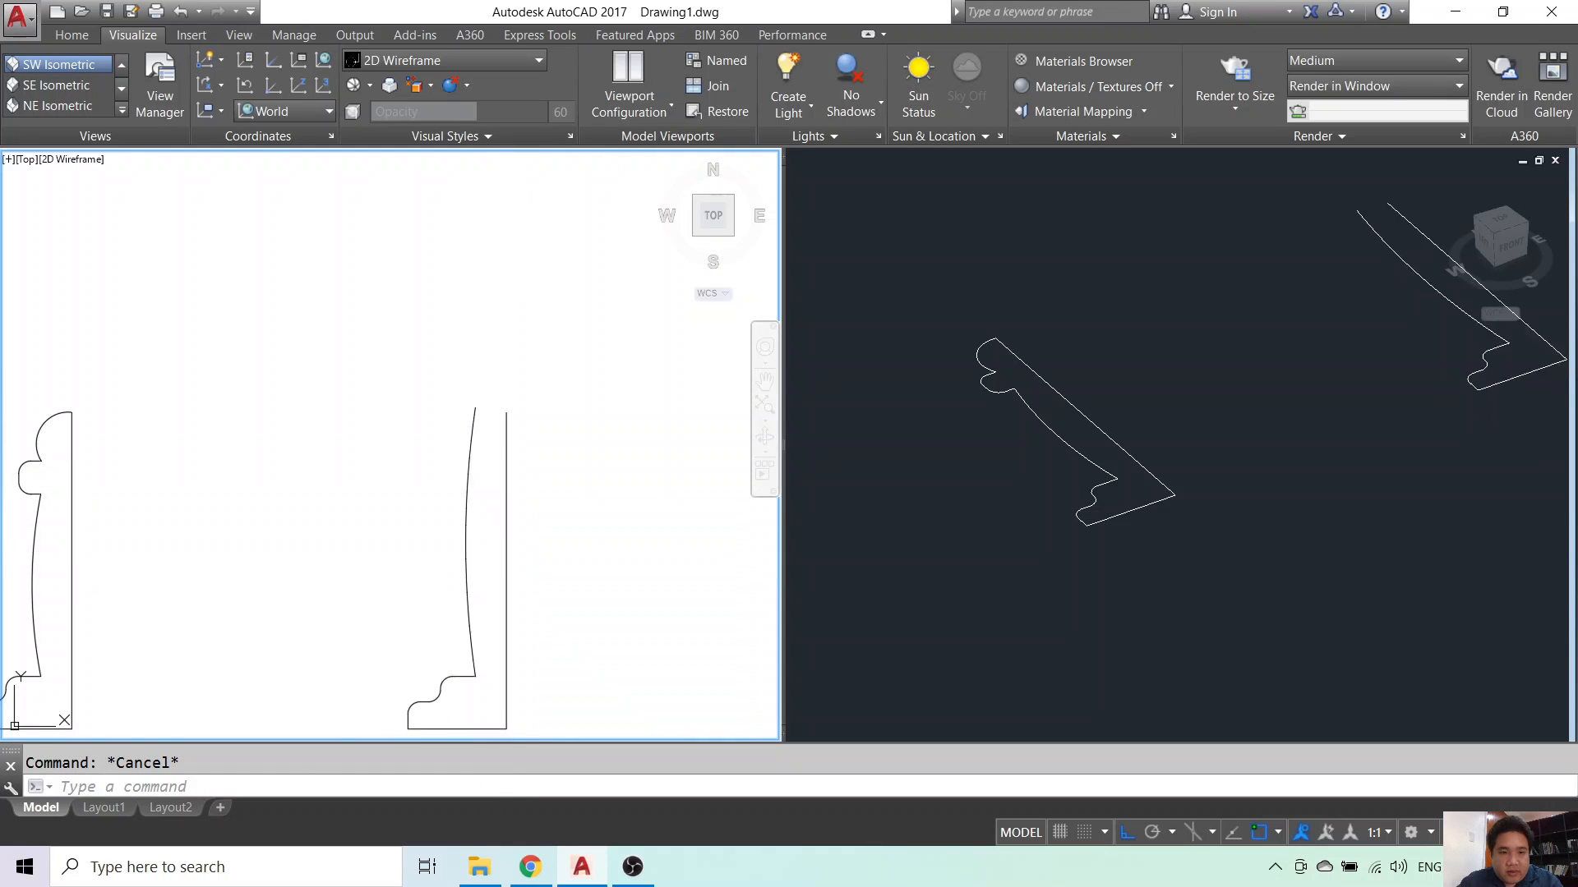
click(506, 560)
key(Escape)
scroll(456, 563, up, 2)
click(475, 521)
click(472, 539)
click(455, 543)
key(Escape)
middle_drag(475, 585, 475, 292)
- Try lengthening the copy's top-right corner upward, then recentre both profiles in view
click(478, 417)
scroll(480, 463, up, 2)
scroll(491, 465, down, 4)
middle_drag(493, 388, 518, 544)
key(Escape)
click(549, 360)
click(550, 357)
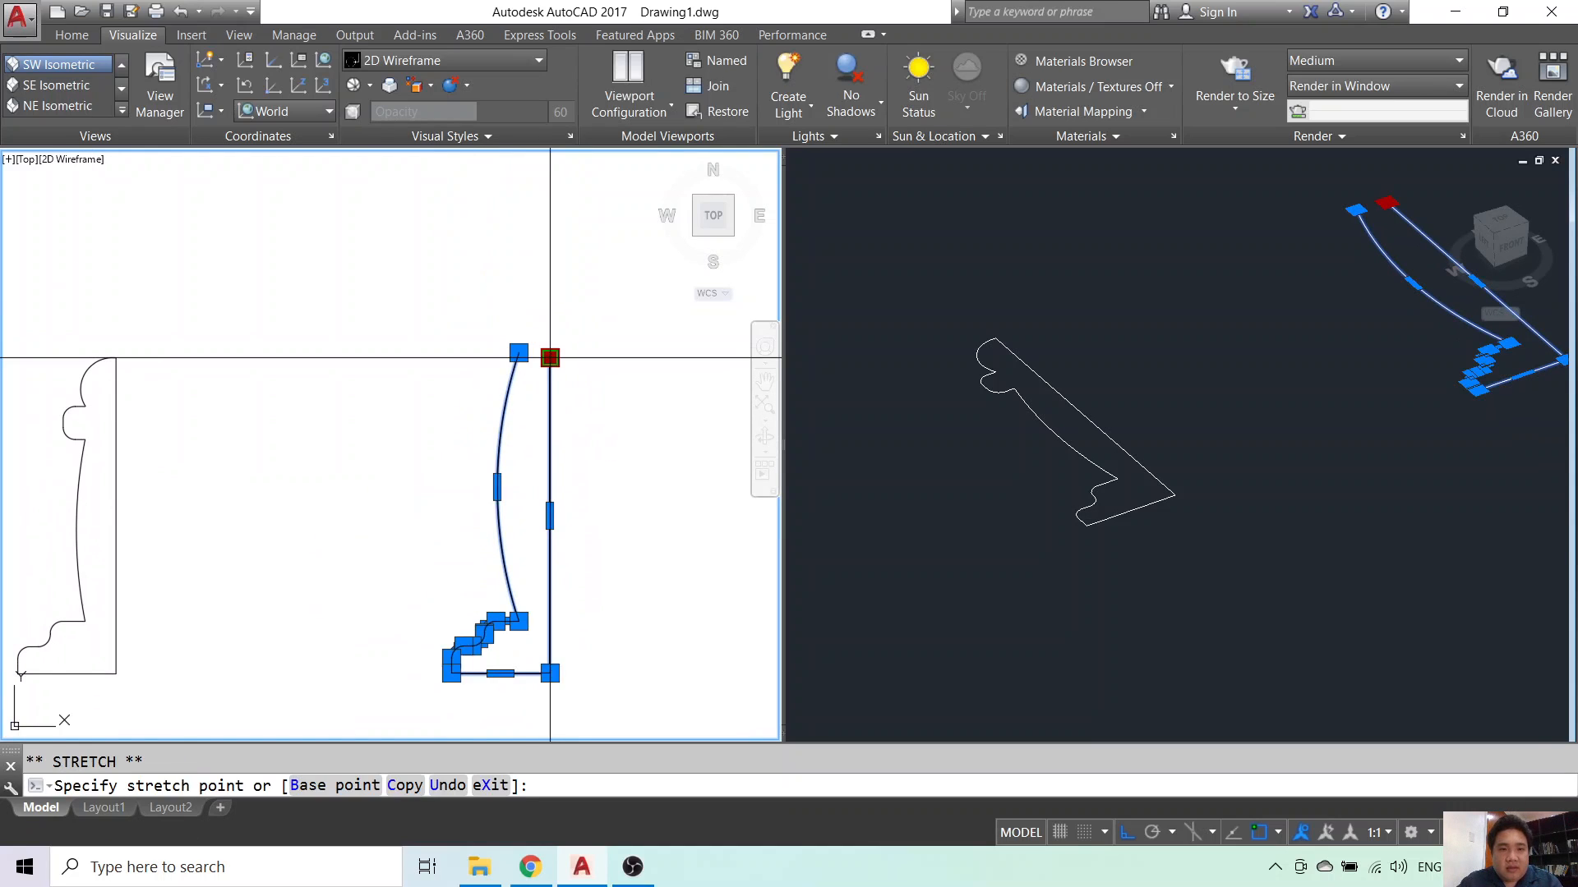
scroll(551, 353, up, 2)
scroll(553, 230, down, 4)
key(Escape)
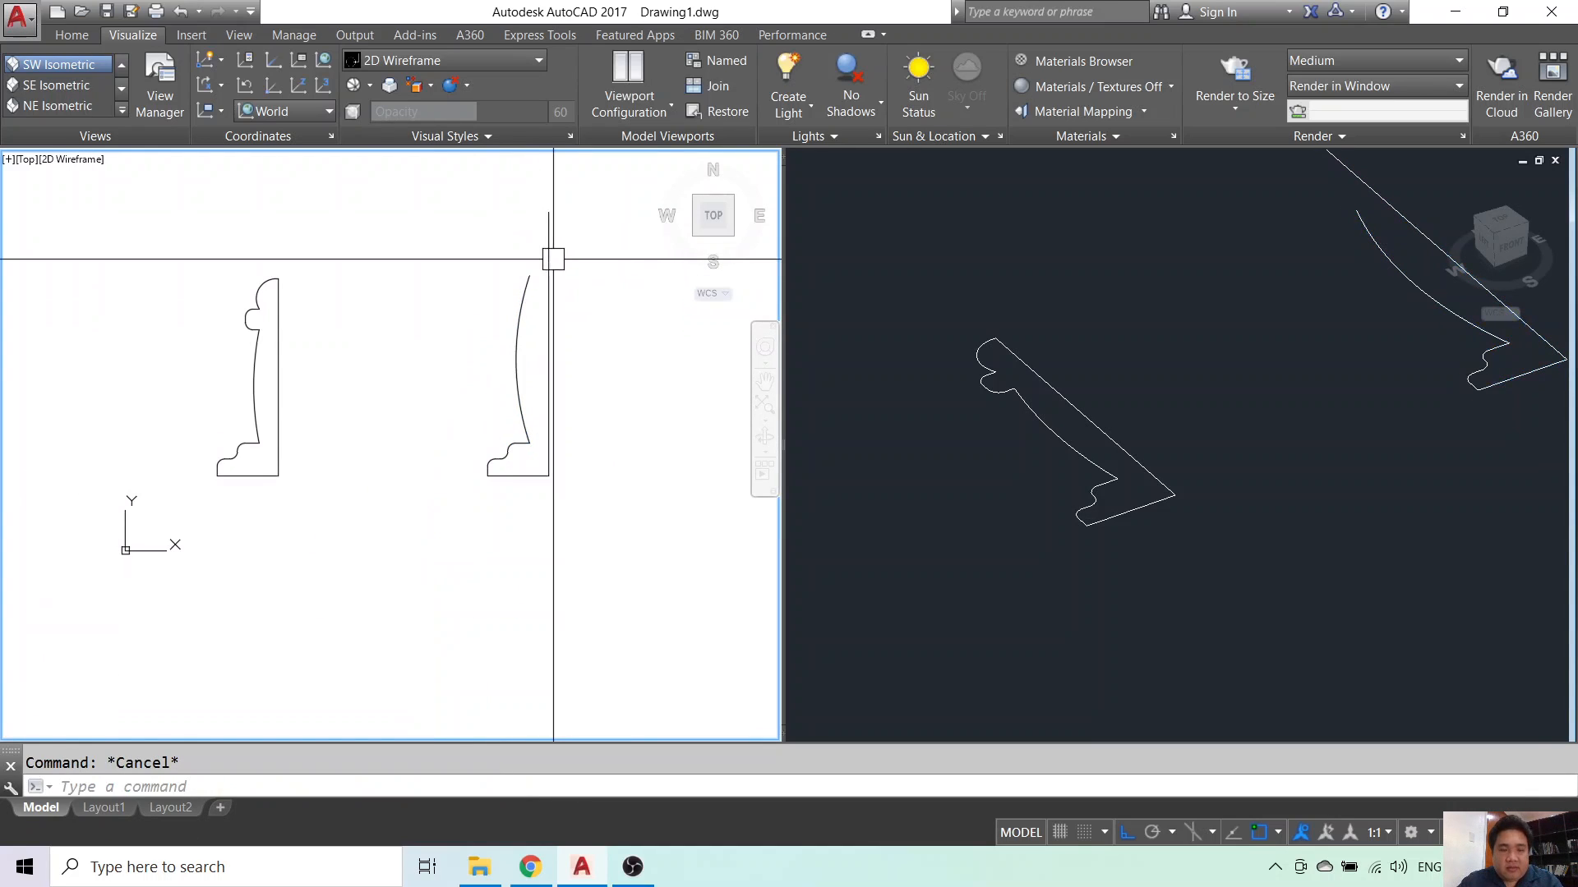
middle_drag(553, 257, 600, 412)
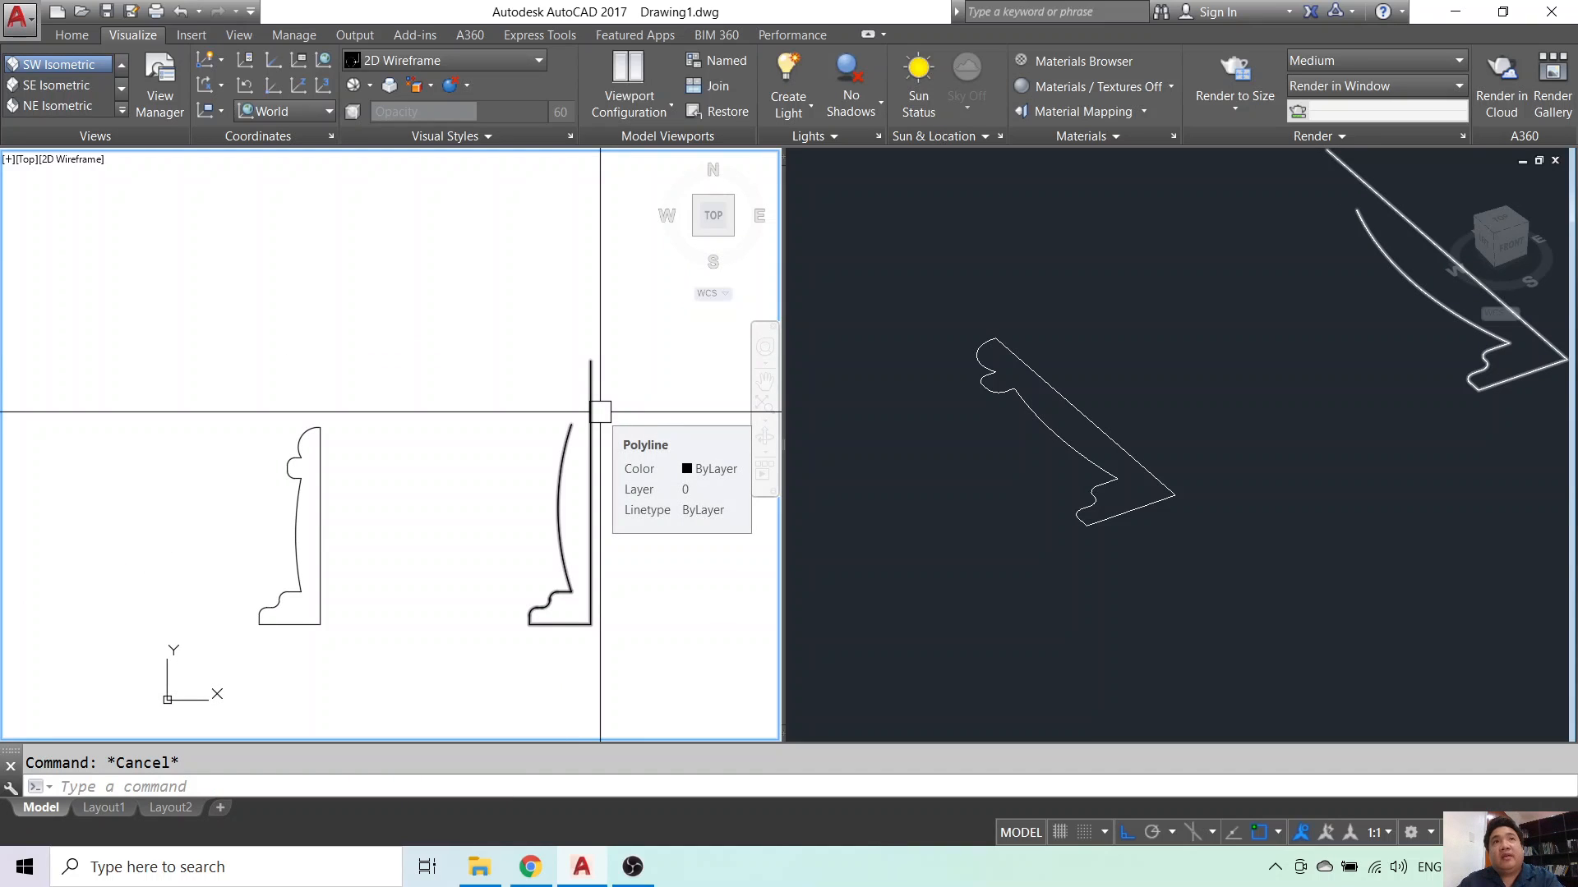
- Draw the collar notch polyline: a short ledge, an upward side and a return toward the centre line
text(pl)
key(Return)
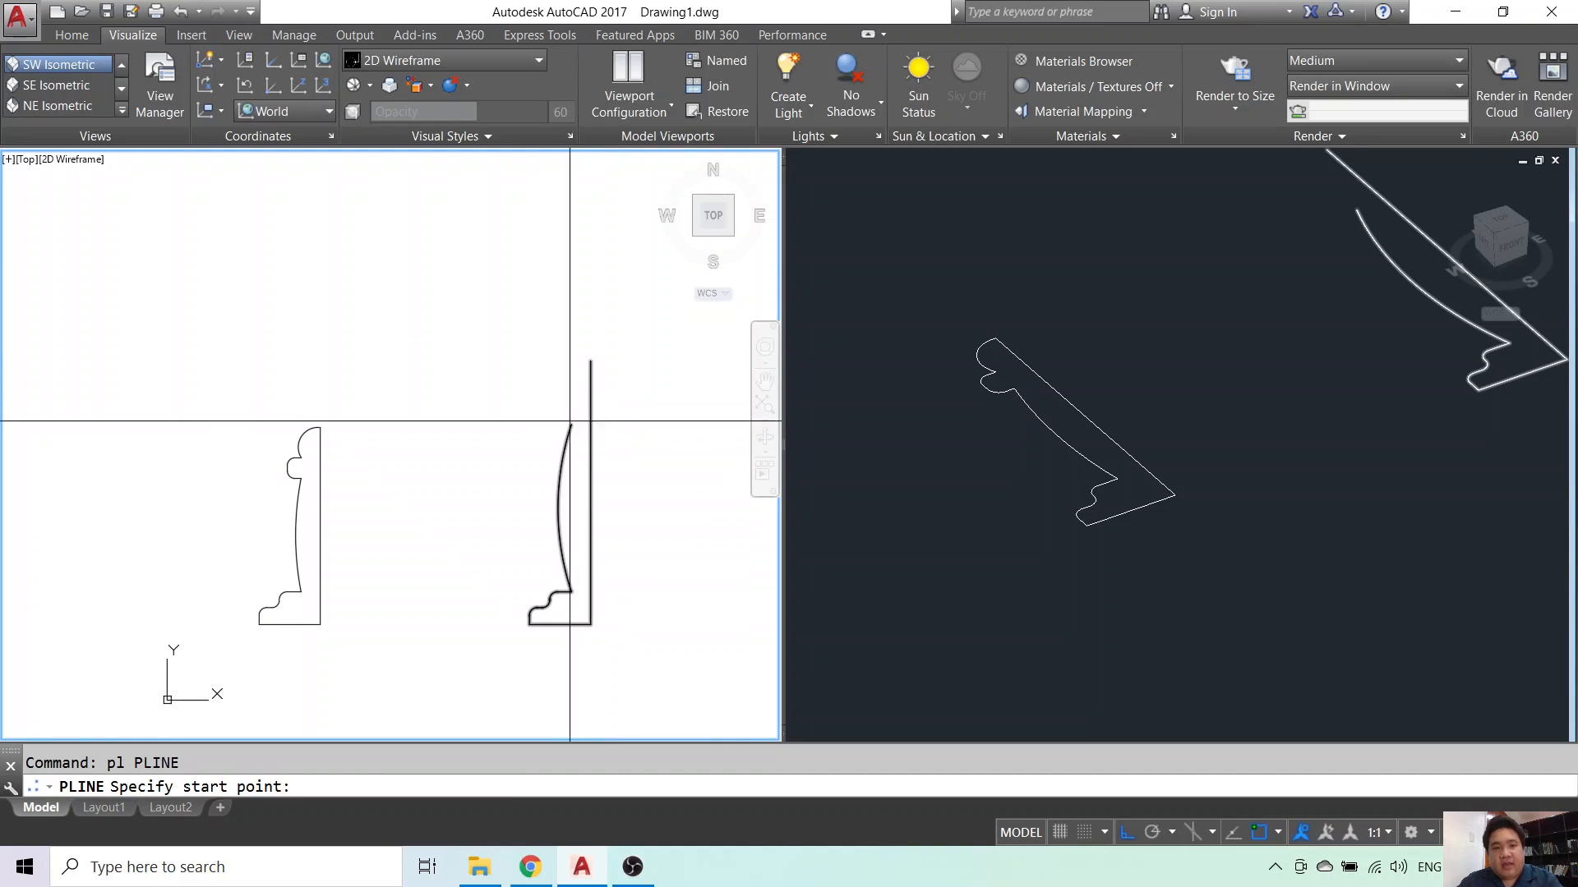
scroll(599, 413, up, 5)
click(582, 428)
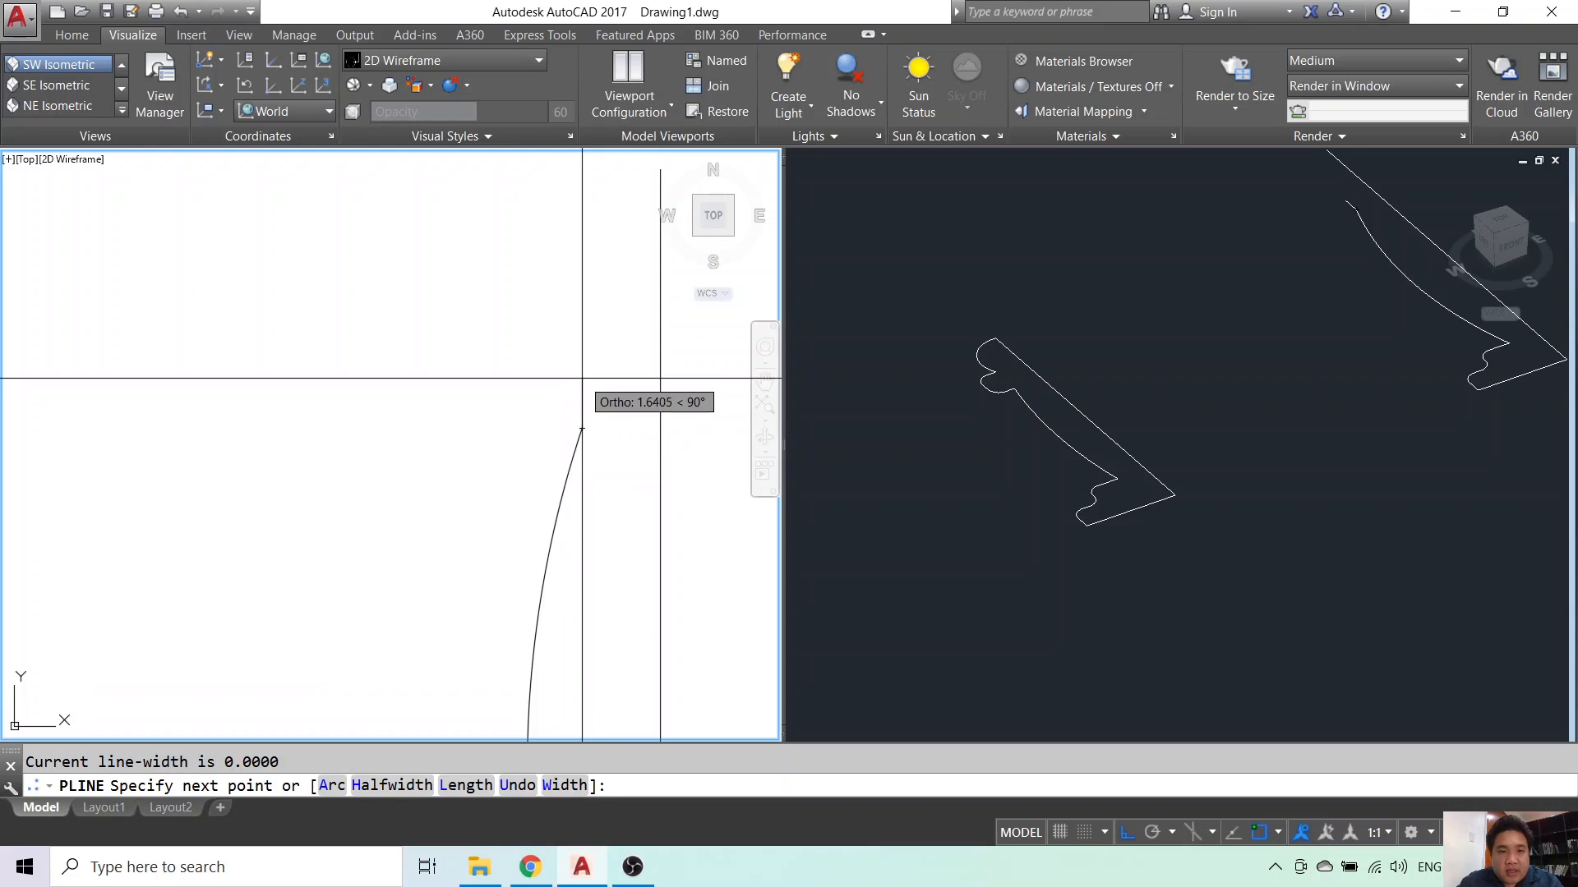
click(527, 428)
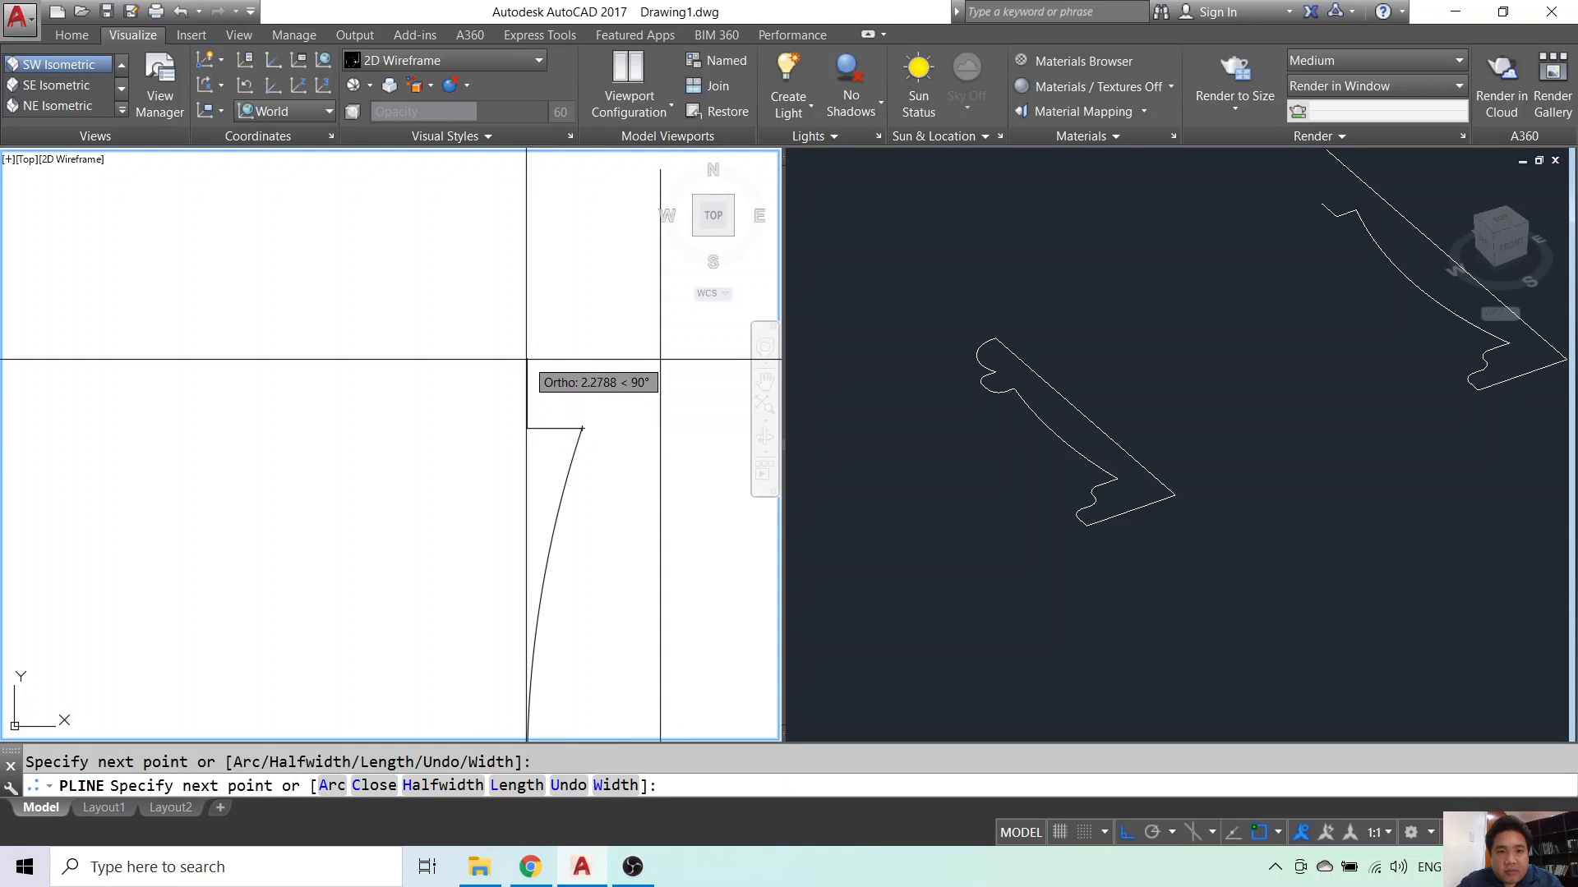
click(526, 372)
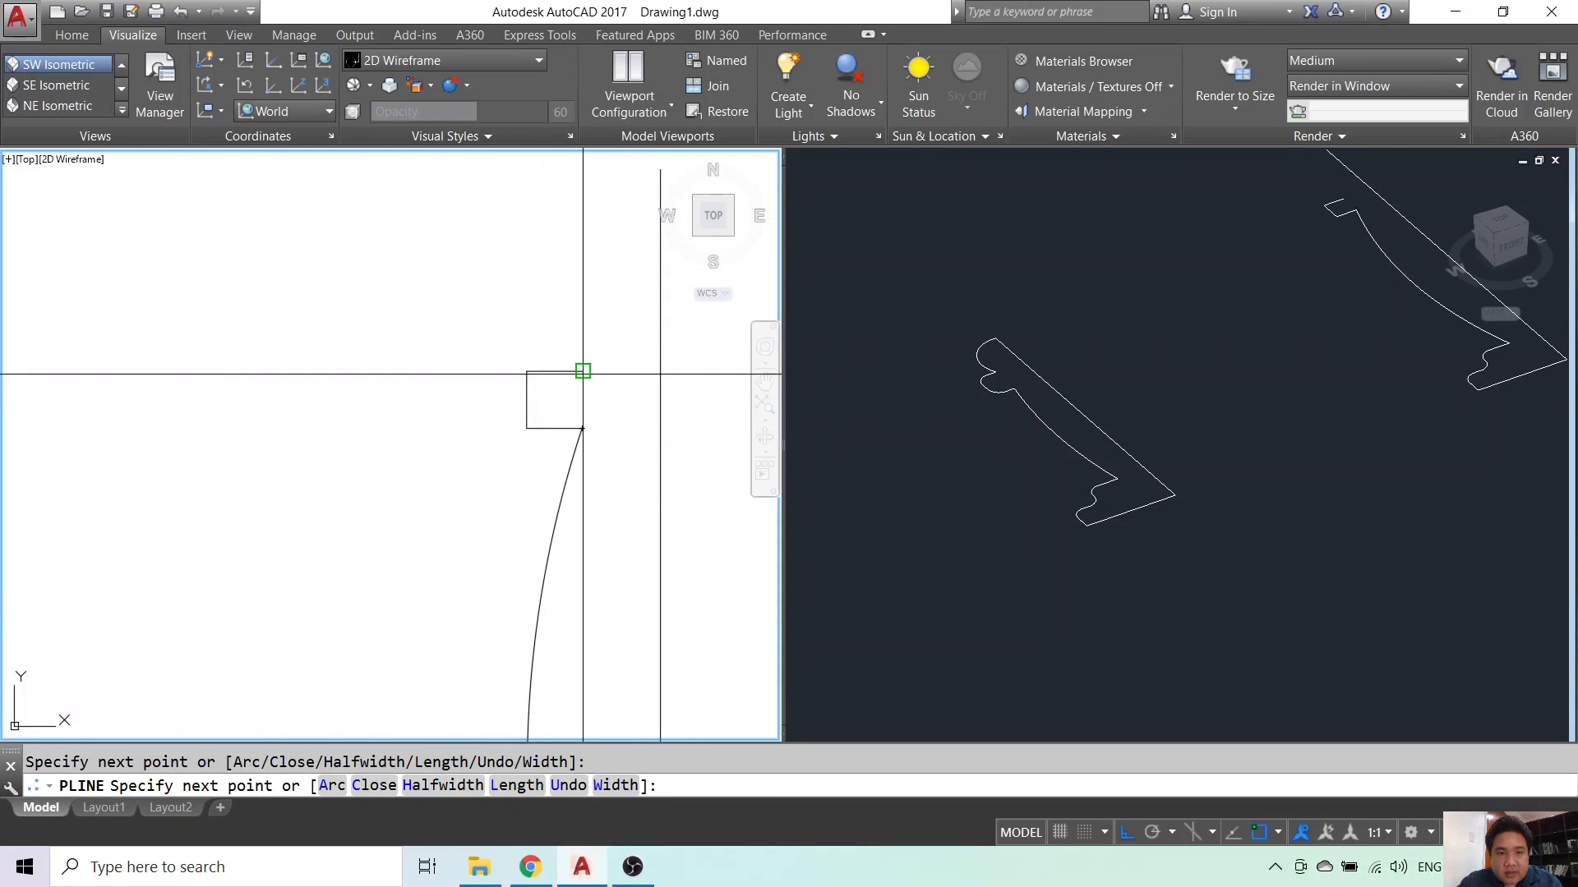
click(583, 373)
text(a)
key(Return)
- Place the head arc's end and push its bulge further left with grips
scroll(585, 345, down, 3)
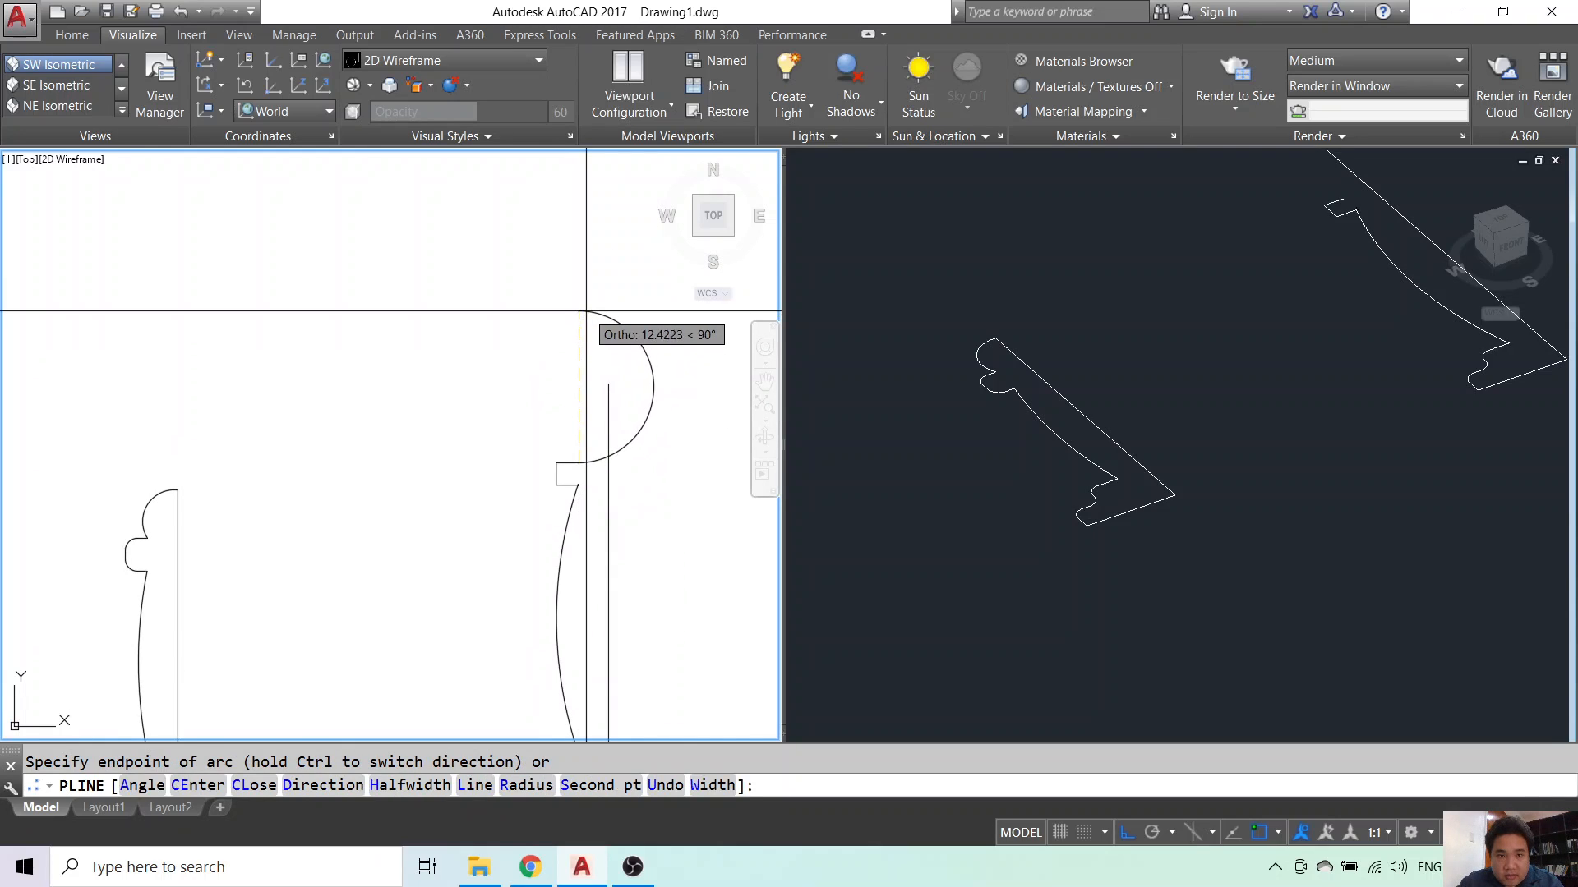
key(Return)
click(654, 364)
click(654, 387)
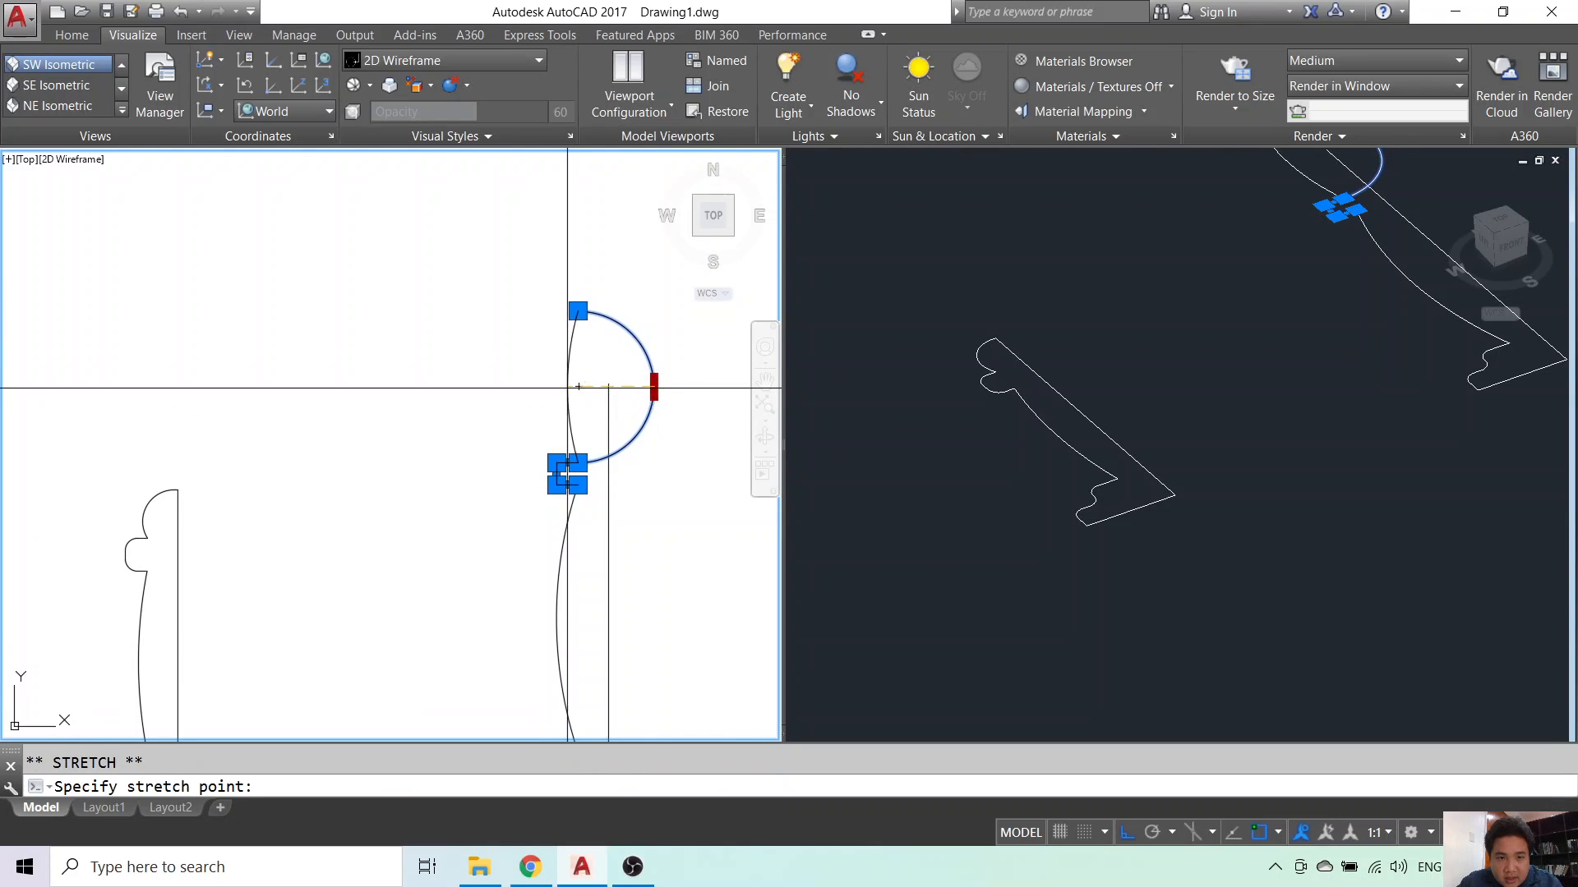
click(554, 385)
key(Escape)
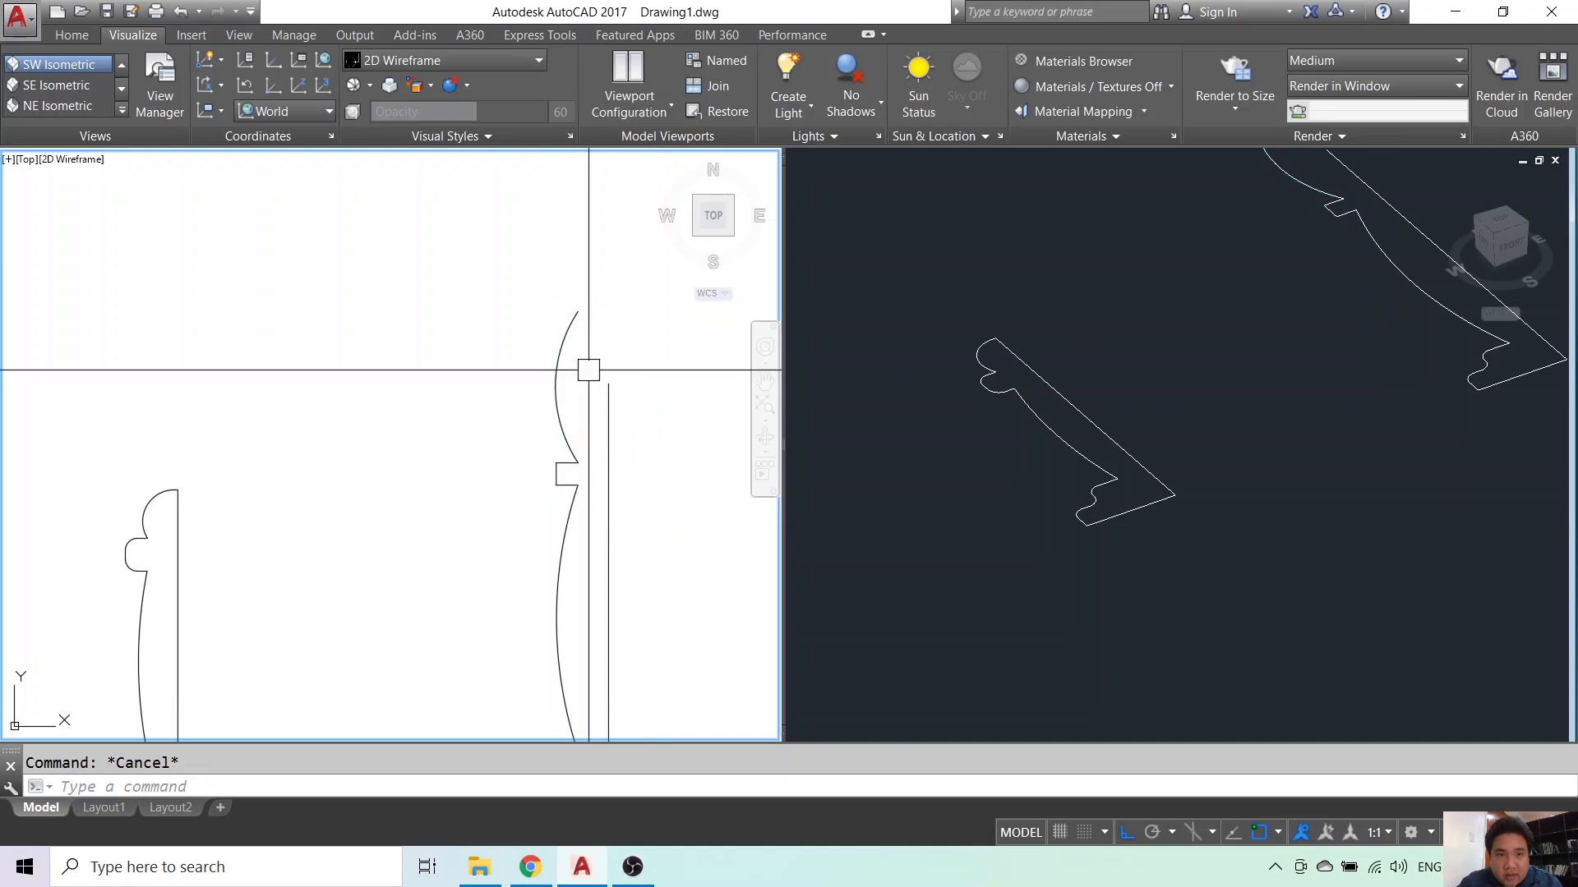
click(569, 324)
click(577, 310)
key(Escape)
- Move the head arc's top end outward for a larger round head
text(pl)
key(Return)
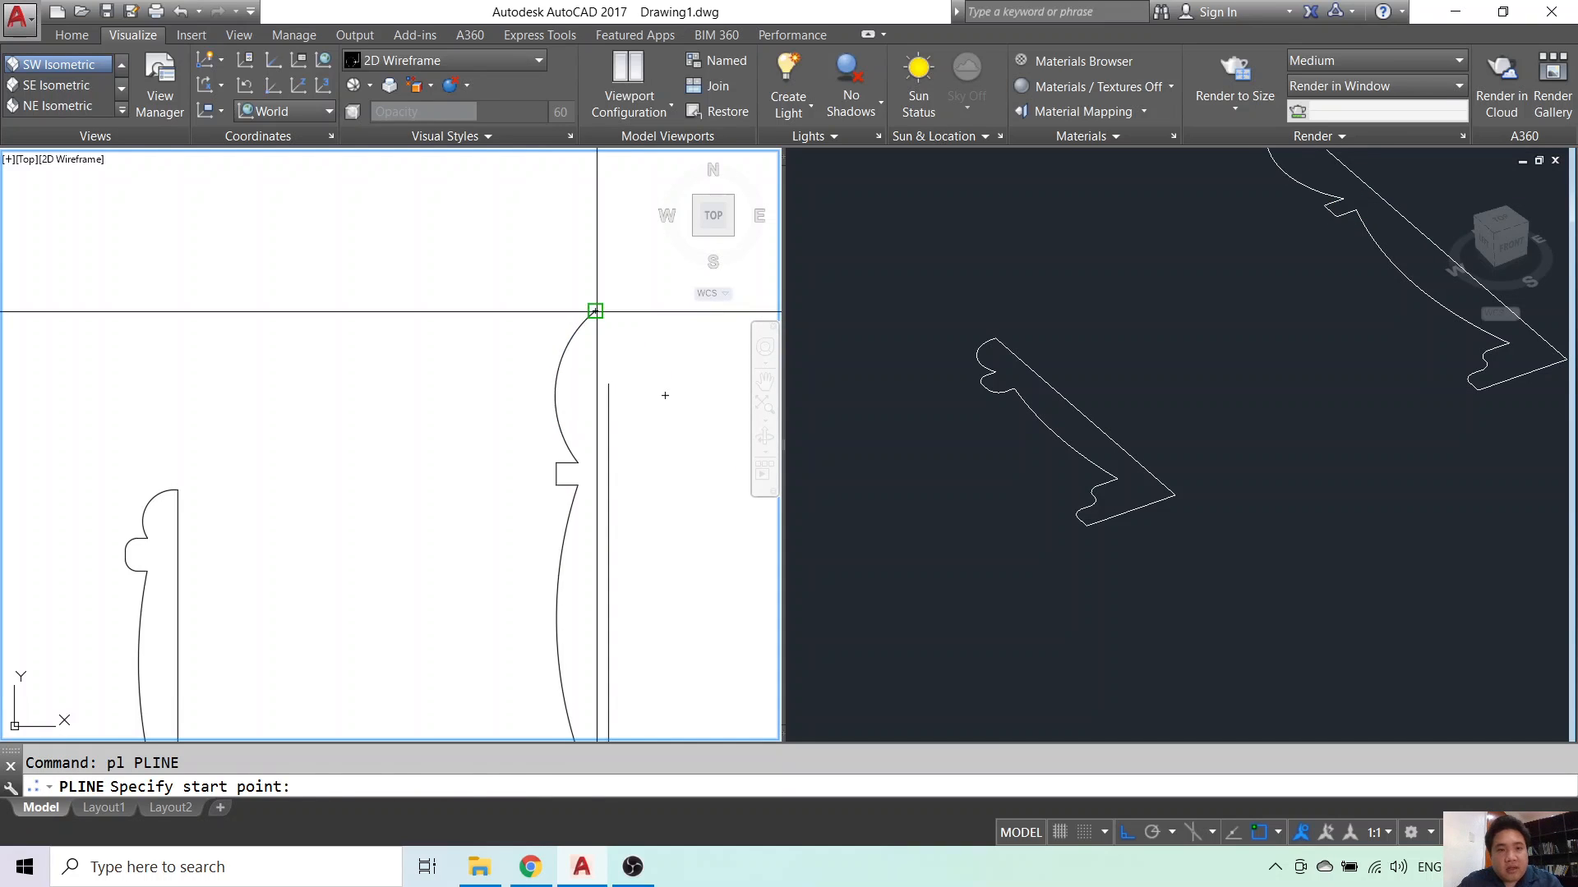
click(595, 311)
text(a)
key(Return)
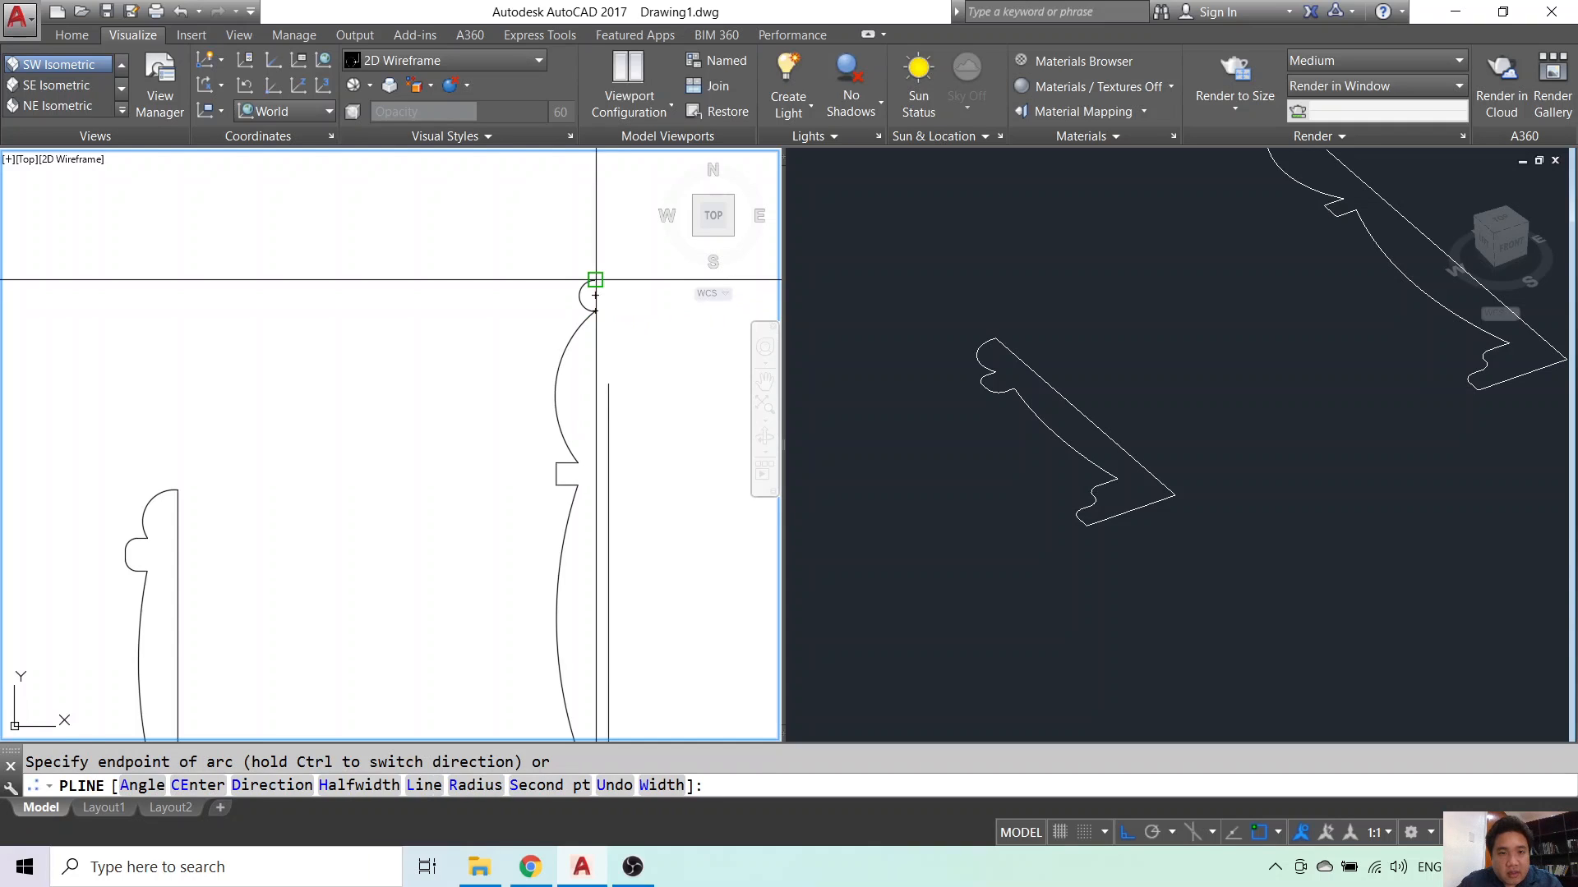
key(Escape)
scroll(613, 394, up, 3)
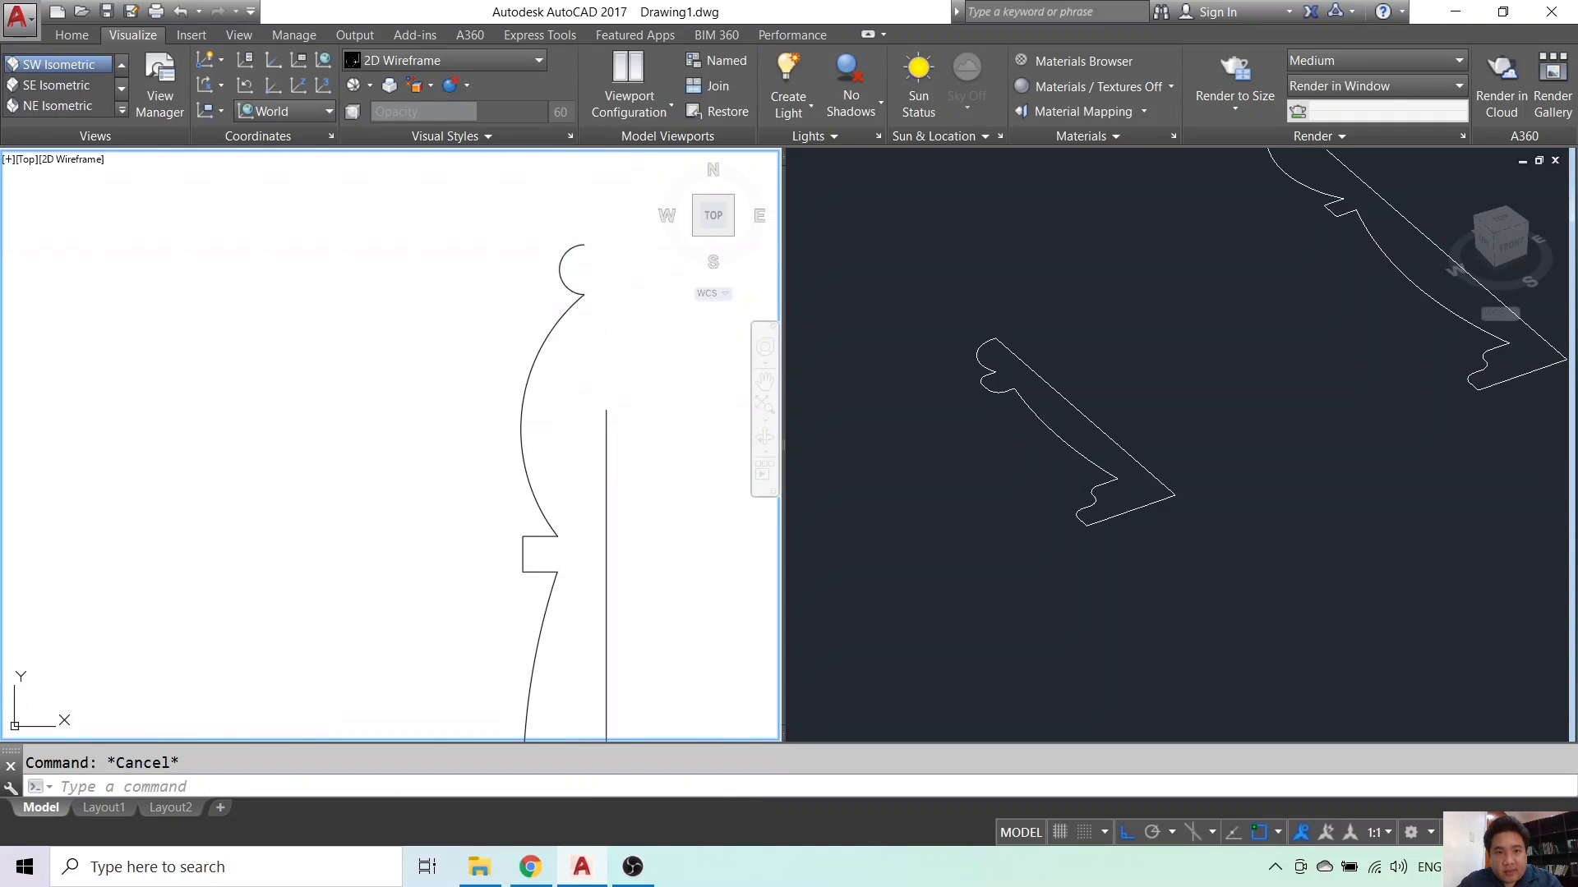
click(585, 244)
click(629, 244)
key(Escape)
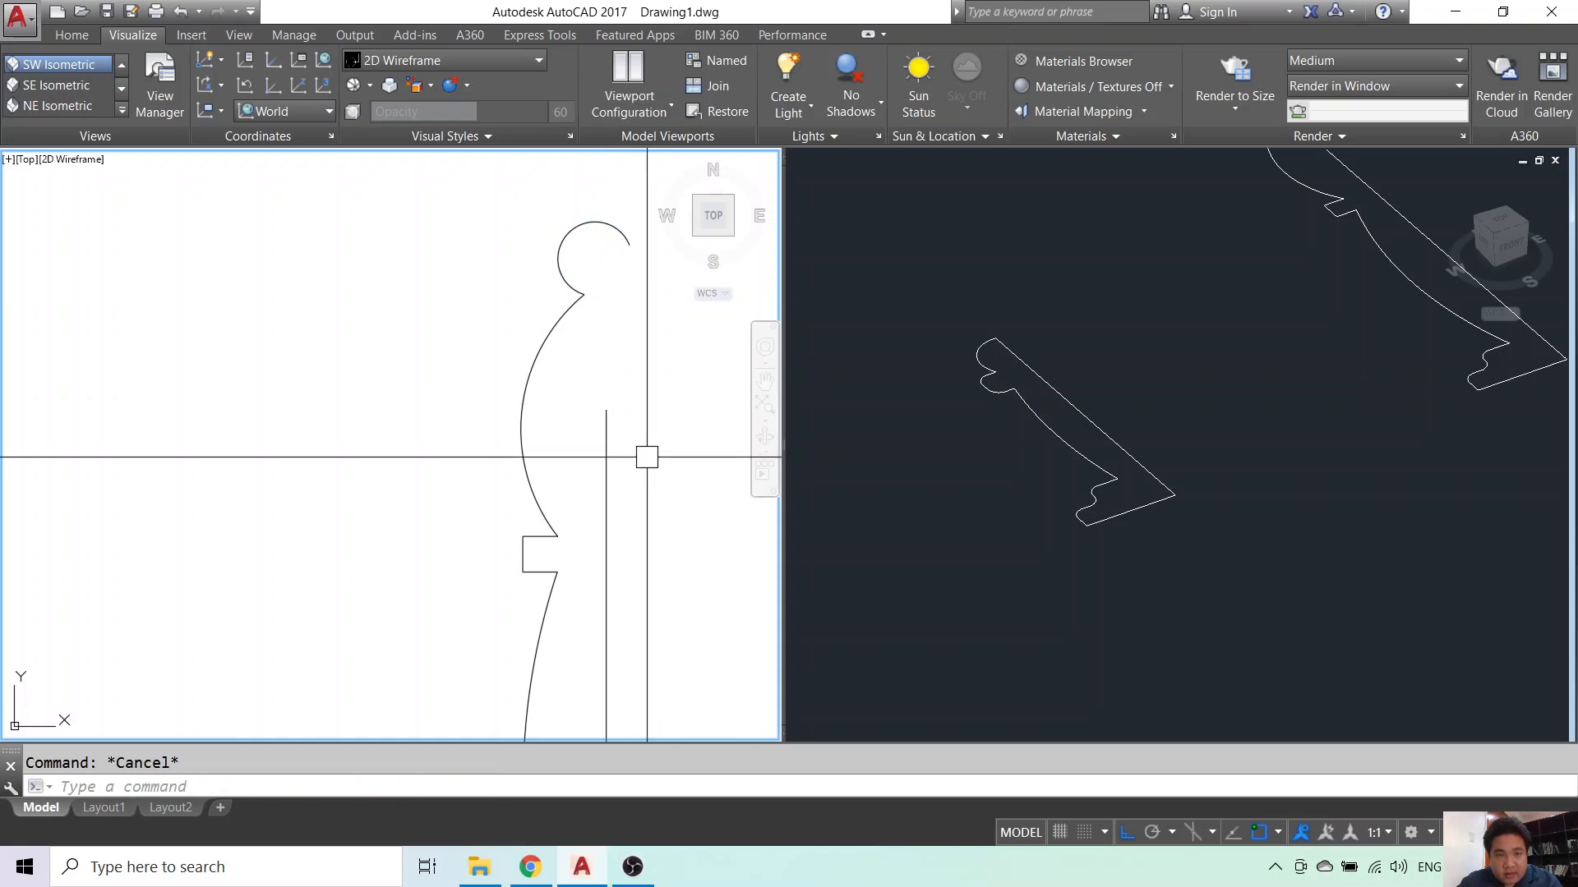
text(ex)
key(Return)
key(Return)
- Extend the vertical centre line to the head arc and trim the arc tip beyond it
click(604, 441)
key(Escape)
text(tr)
key(Return)
key(Return)
click(620, 244)
key(Return)
- Check the head arc and notch outline, leaving the arc's shape unchanged
click(564, 247)
scroll(564, 246, up, 3)
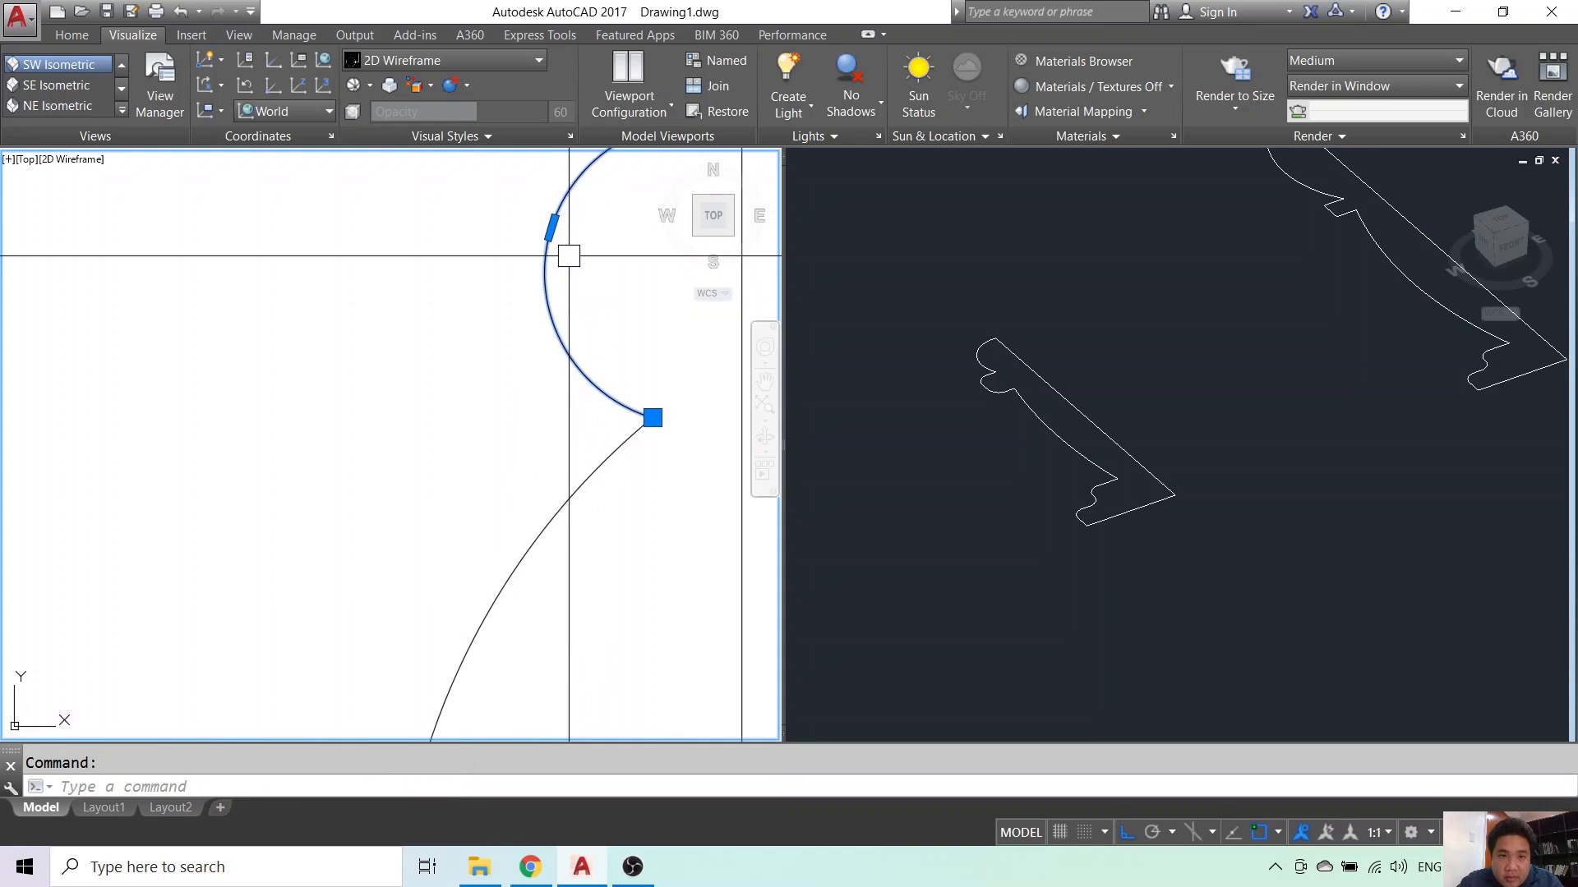
click(552, 227)
key(Escape)
key(Escape)
scroll(599, 386, down, 4)
middle_drag(572, 575, 595, 196)
scroll(589, 419, up, 4)
click(509, 589)
scroll(510, 594, down, 6)
key(Escape)
scroll(535, 620, up, 4)
key(Escape)
key(Escape)
- Set the fillet radius to 0
text(f)
key(space)
text(r)
key(space)
key(Escape)
text(f)
key(space)
text(r)
click(481, 551)
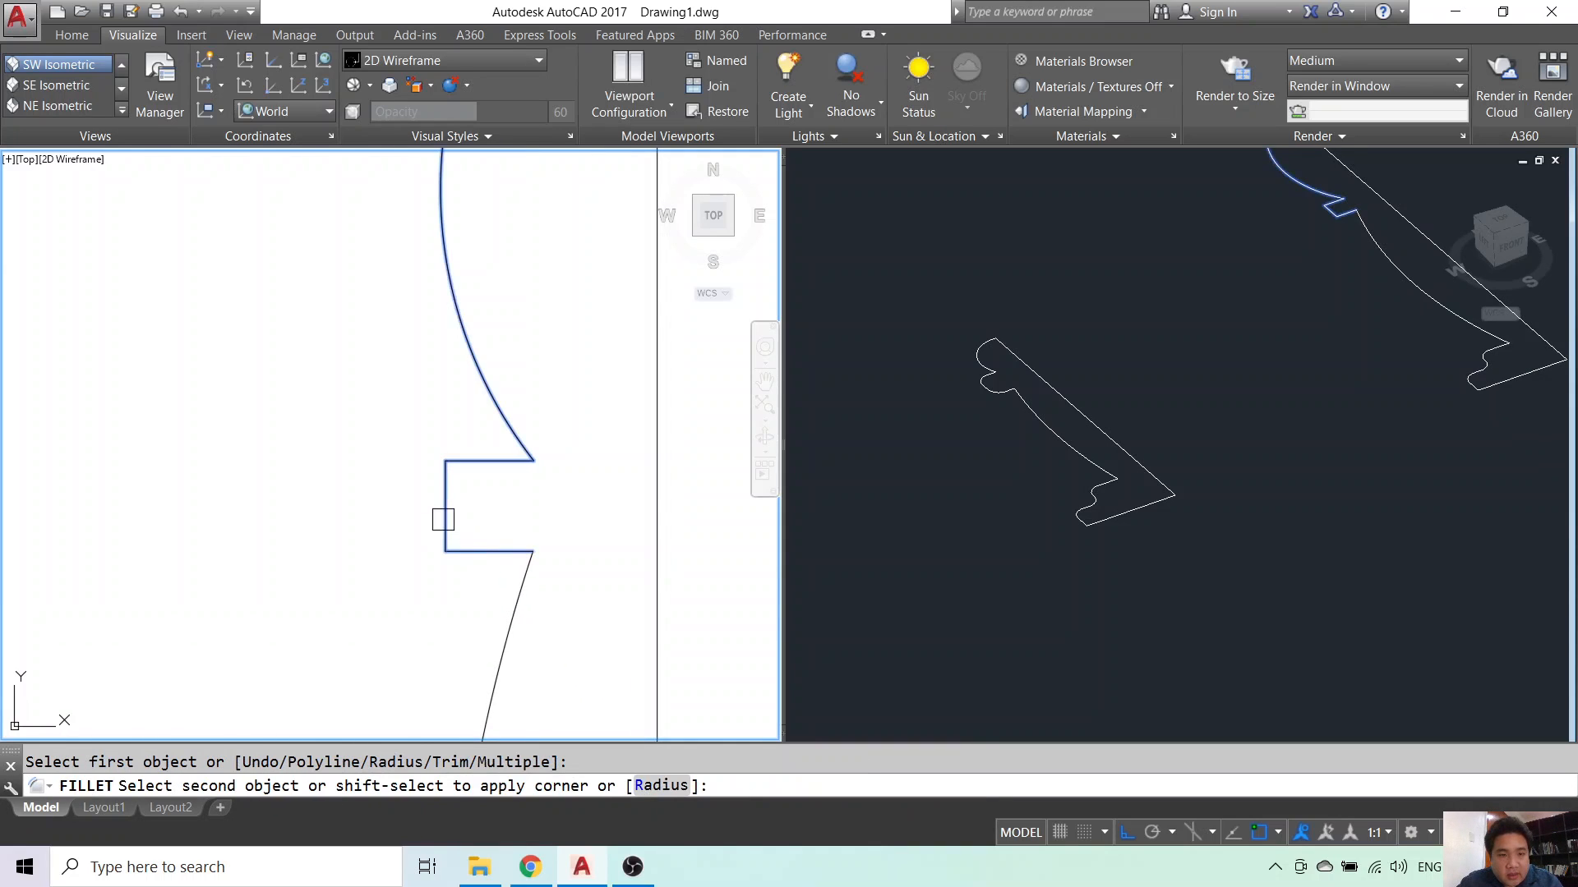
key(Escape)
key(Escape)
scroll(458, 567, down, 3)
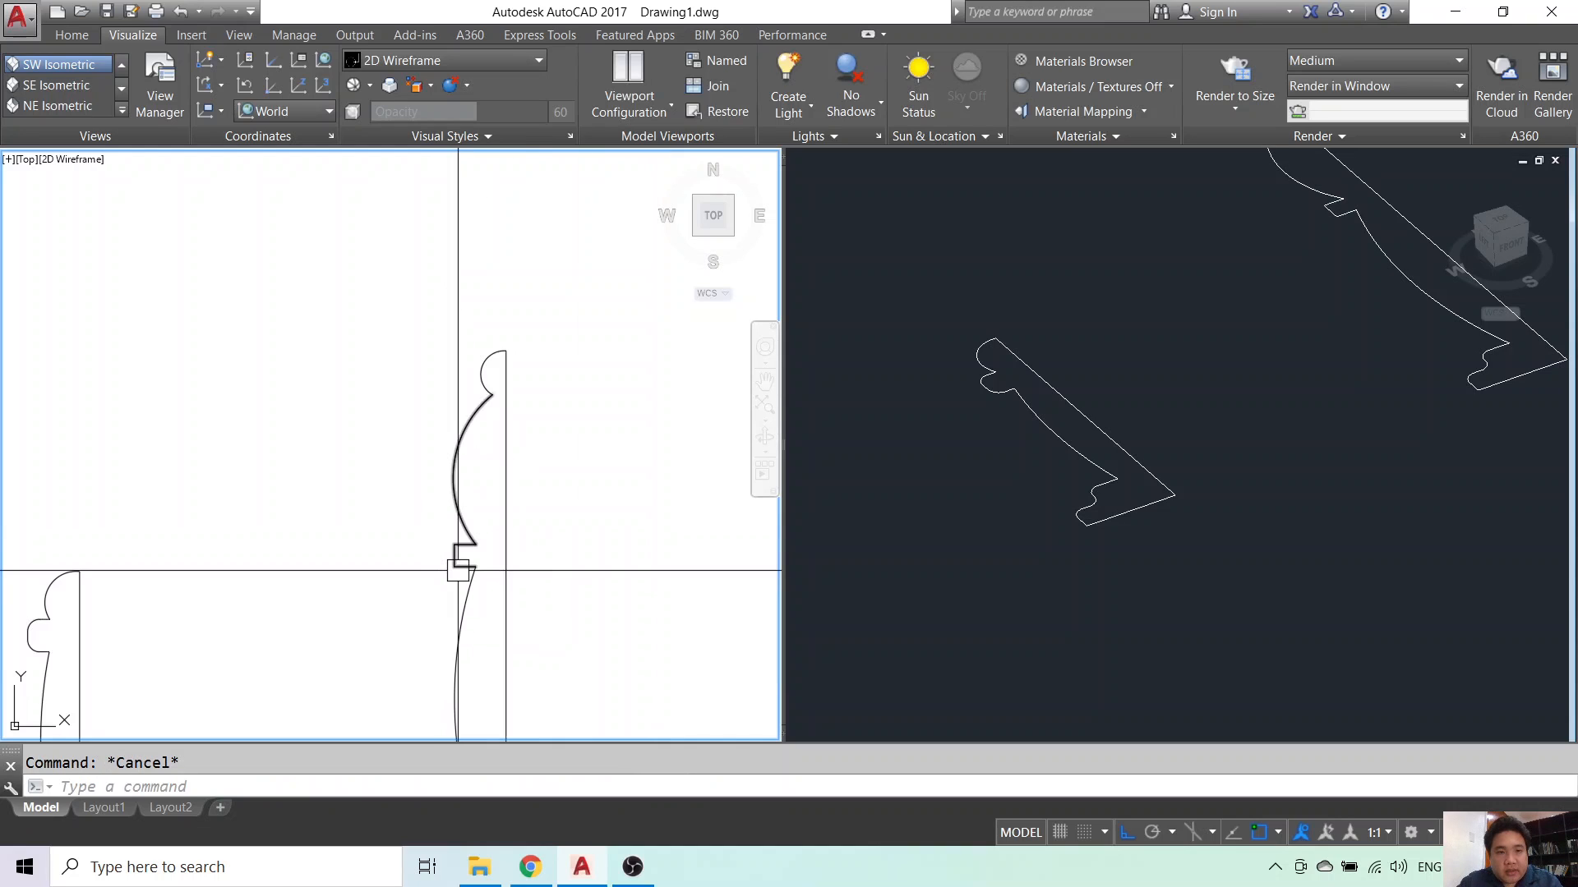
scroll(475, 423, up, 2)
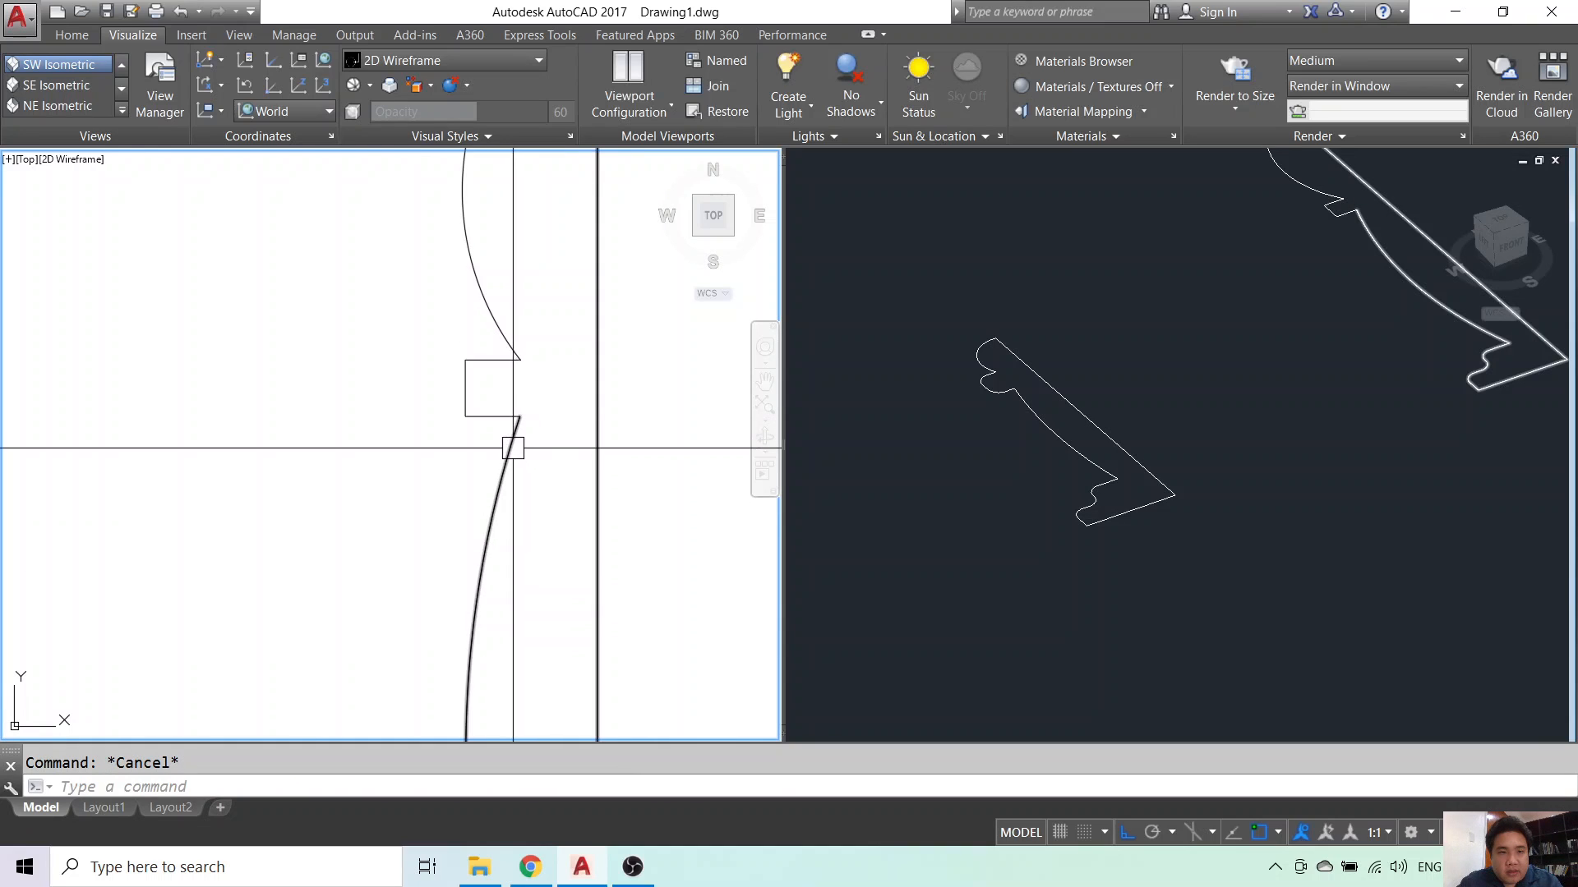
key(Return)
key(Return)
text(0)
key(Return)
- Fillet the collar step corners and head arc with radius 0
click(502, 430)
scroll(523, 448, down, 6)
click(533, 457)
key(Escape)
scroll(512, 349, up, 6)
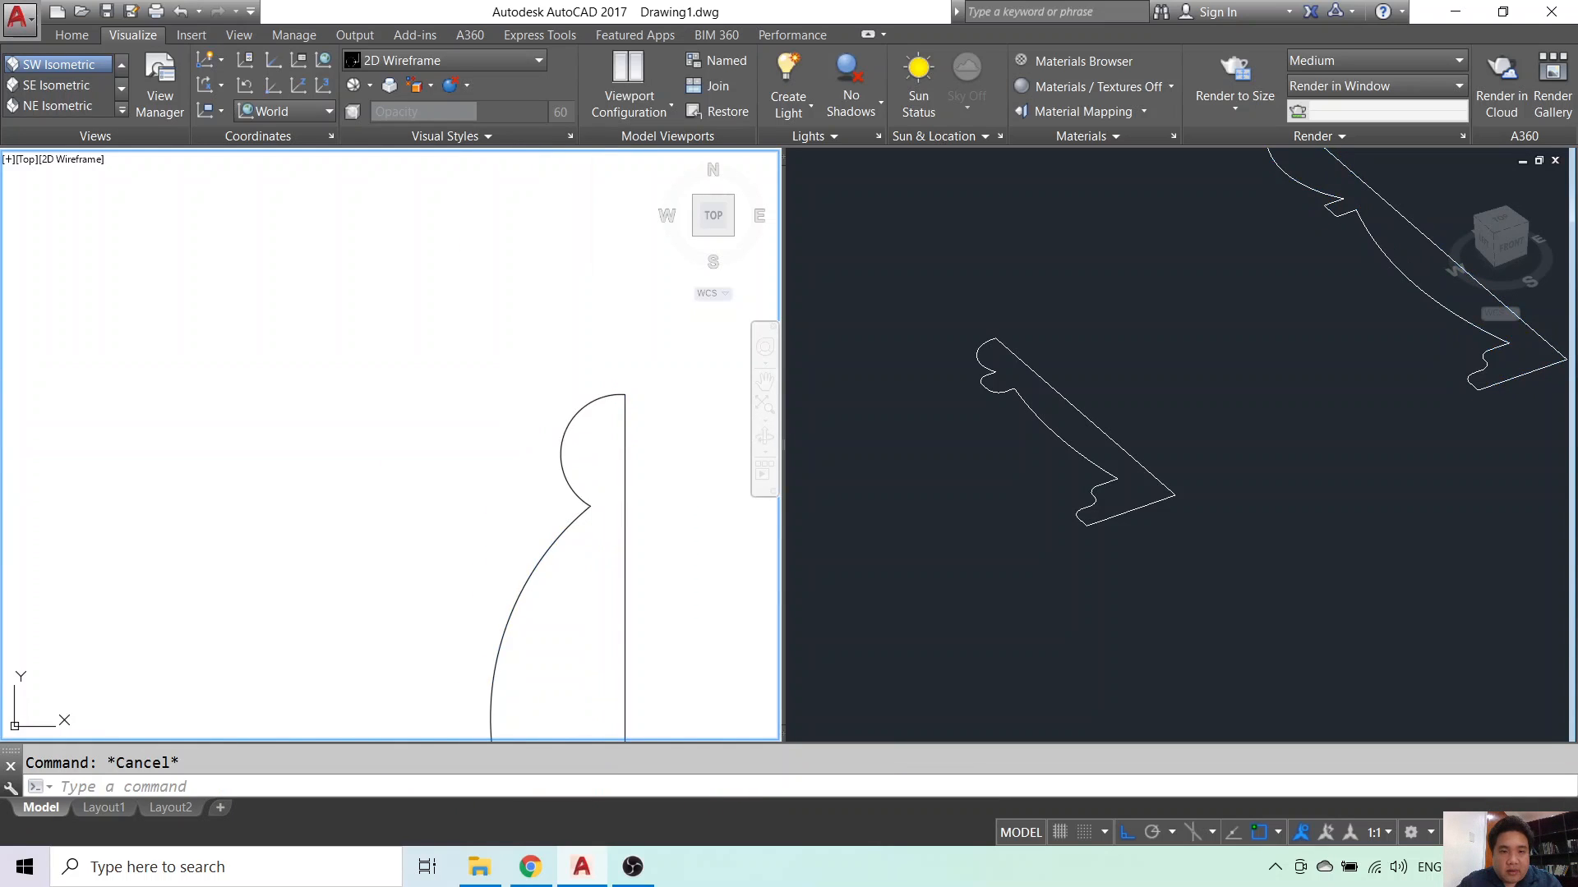
key(Return)
click(593, 401)
scroll(654, 517, down, 4)
scroll(493, 460, down, 5)
- Revolve the bishop half-profile a full 360° about its centre line into a solid
click(964, 486)
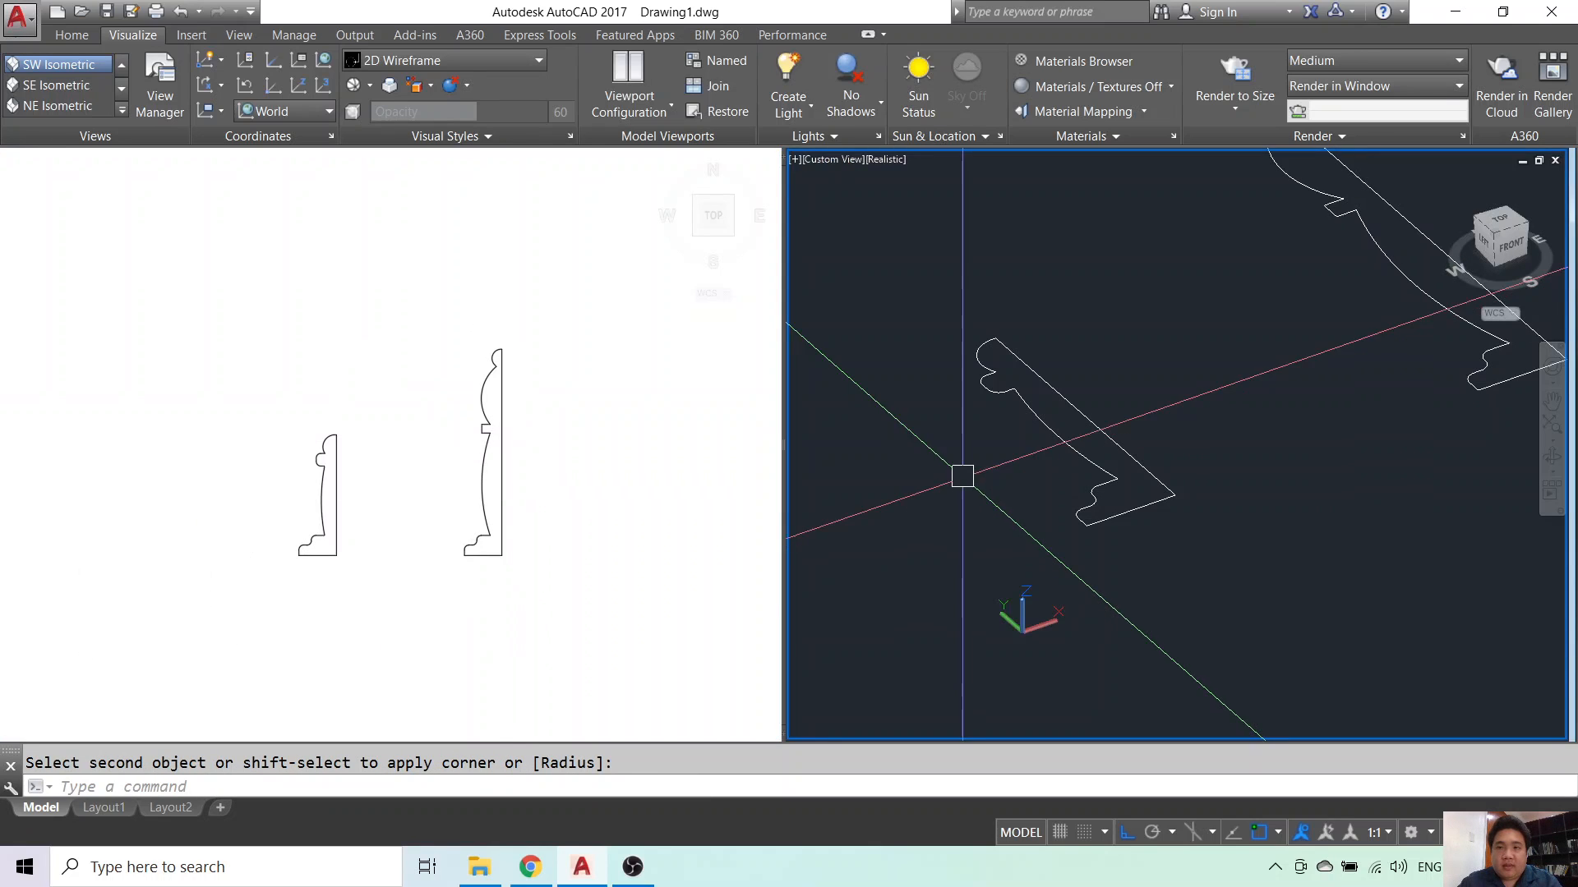
scroll(962, 476, down, 3)
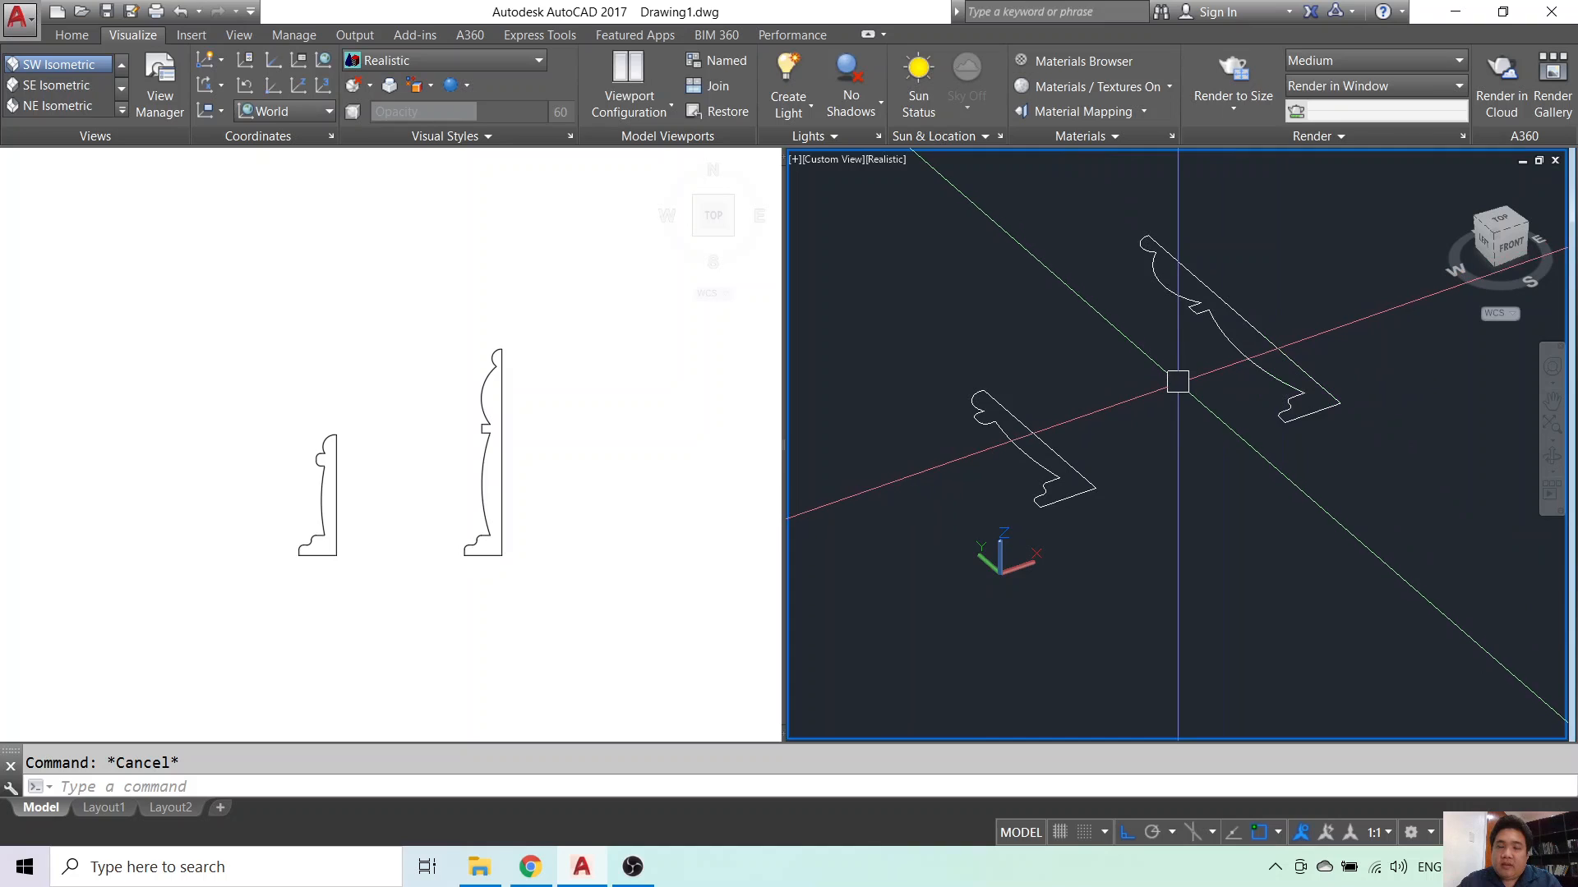
text(rev)
key(Return)
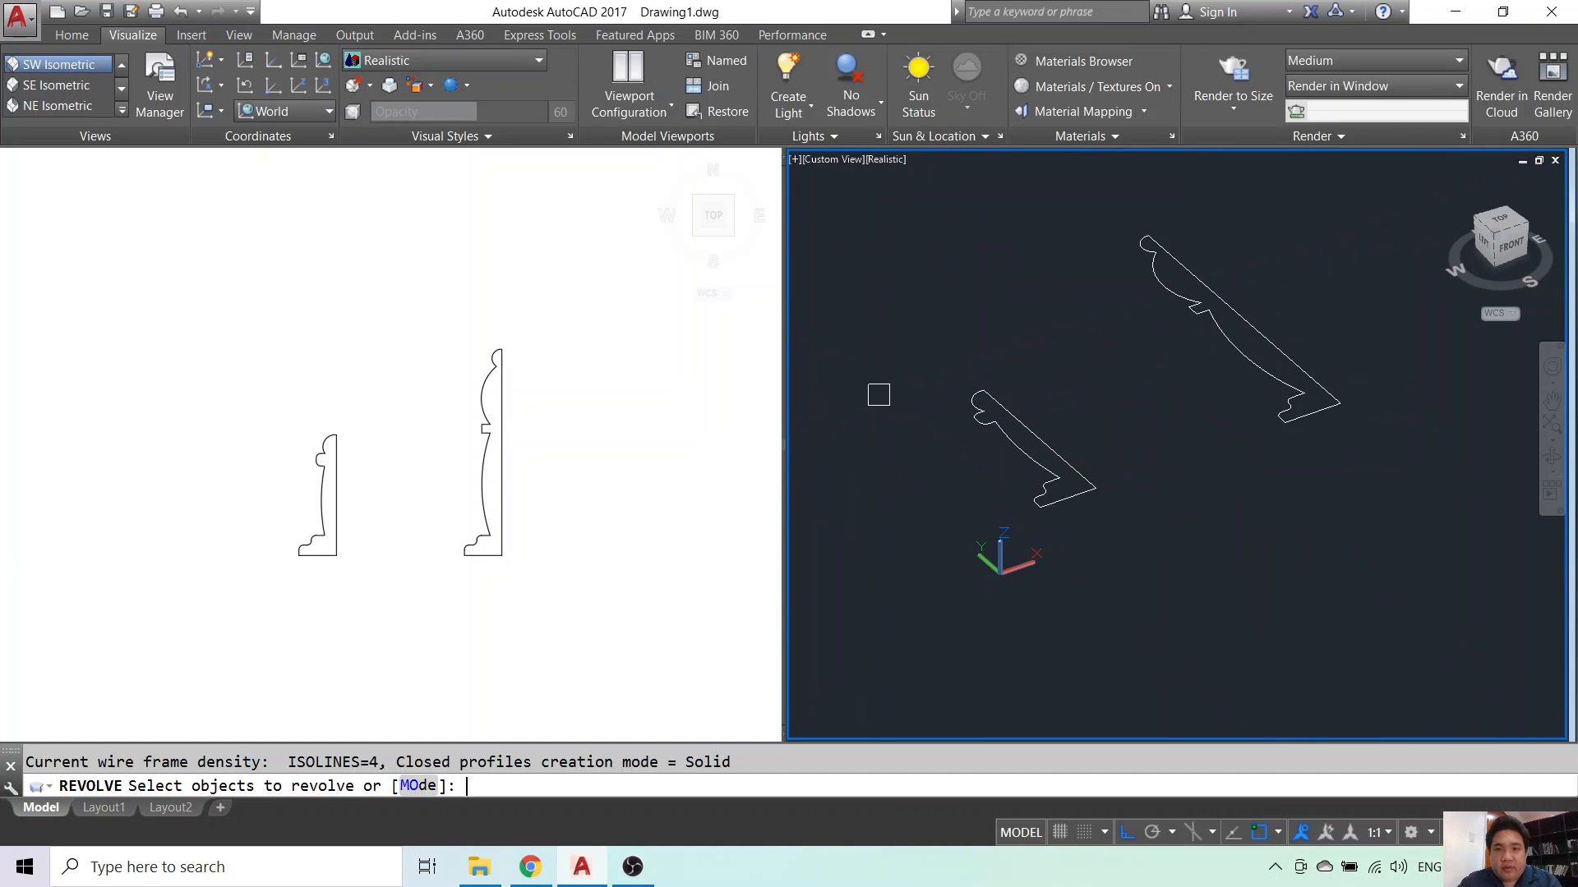
click(1212, 296)
key(Return)
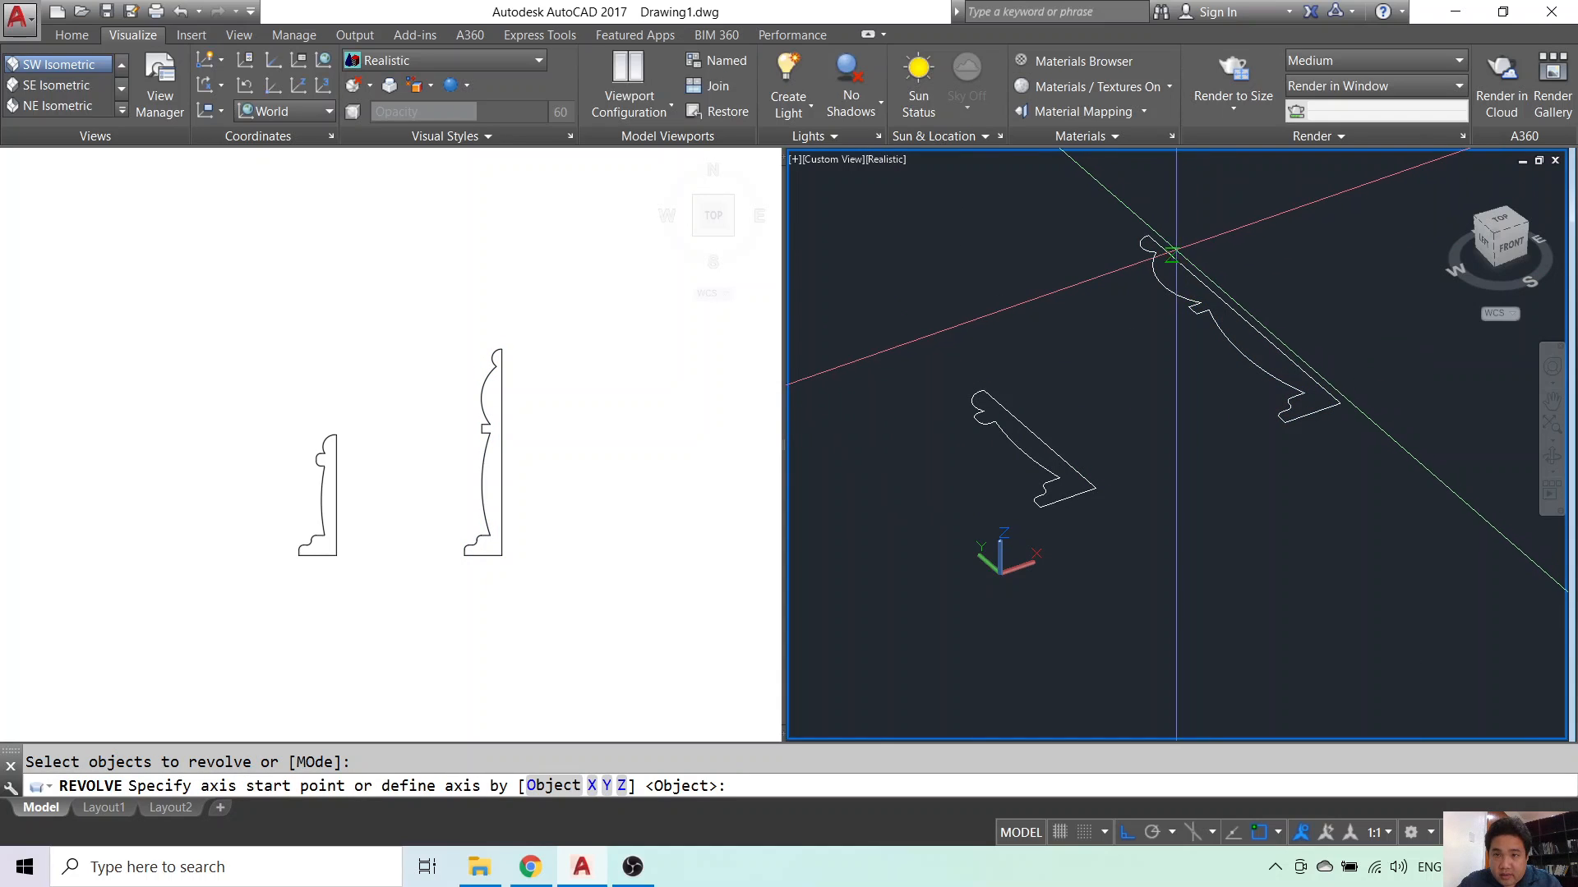
click(1208, 285)
click(1287, 357)
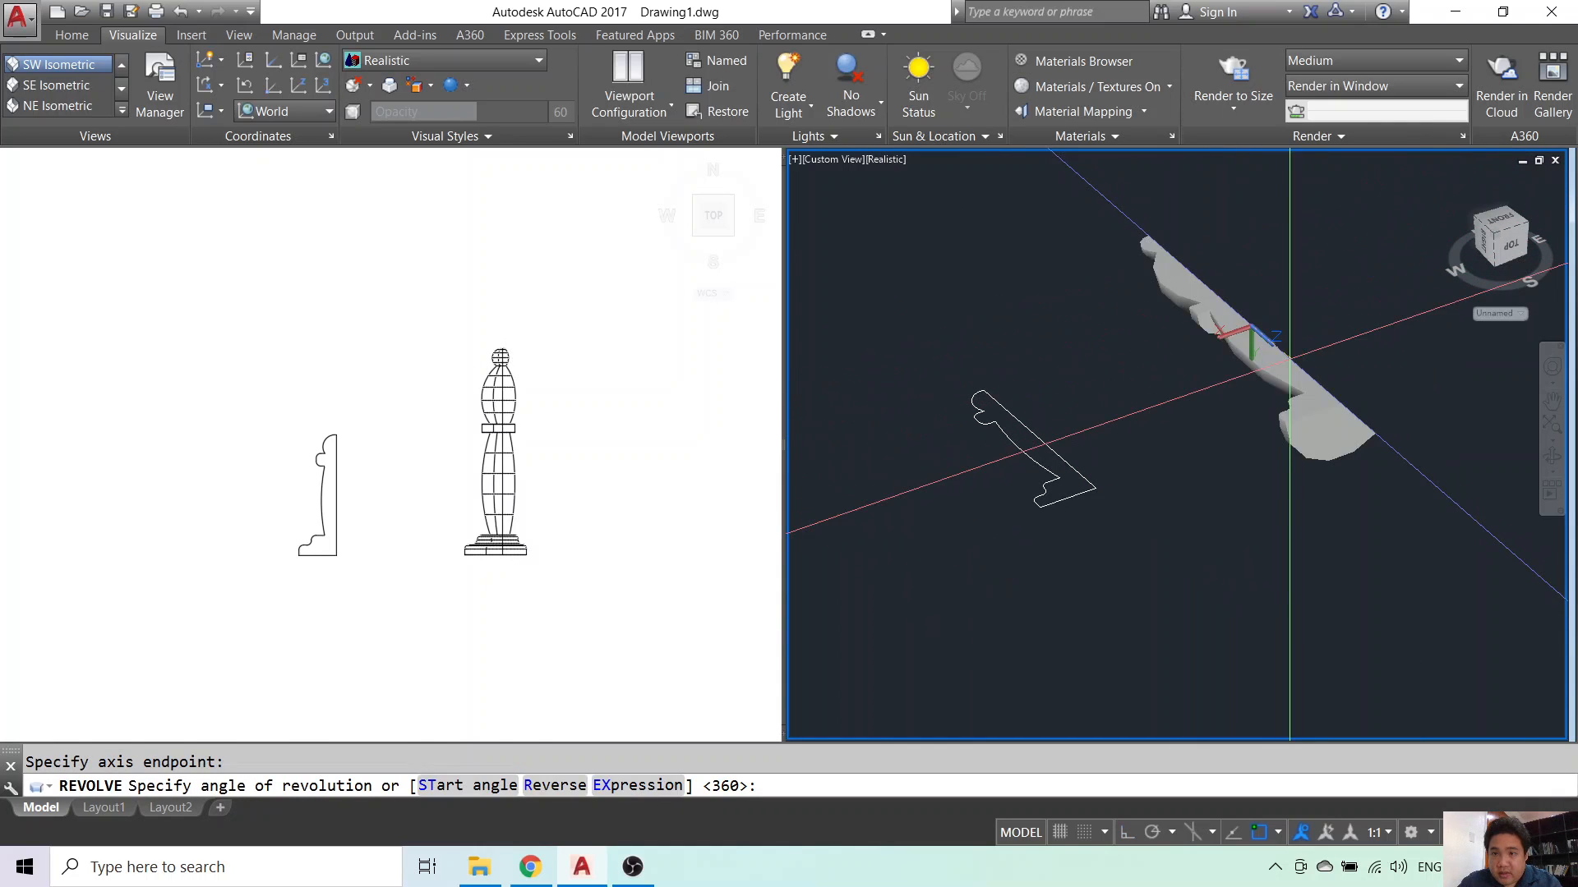
key(Return)
- Revolve the pawn half-profile a full 360° about its centre line into a solid
click(369, 451)
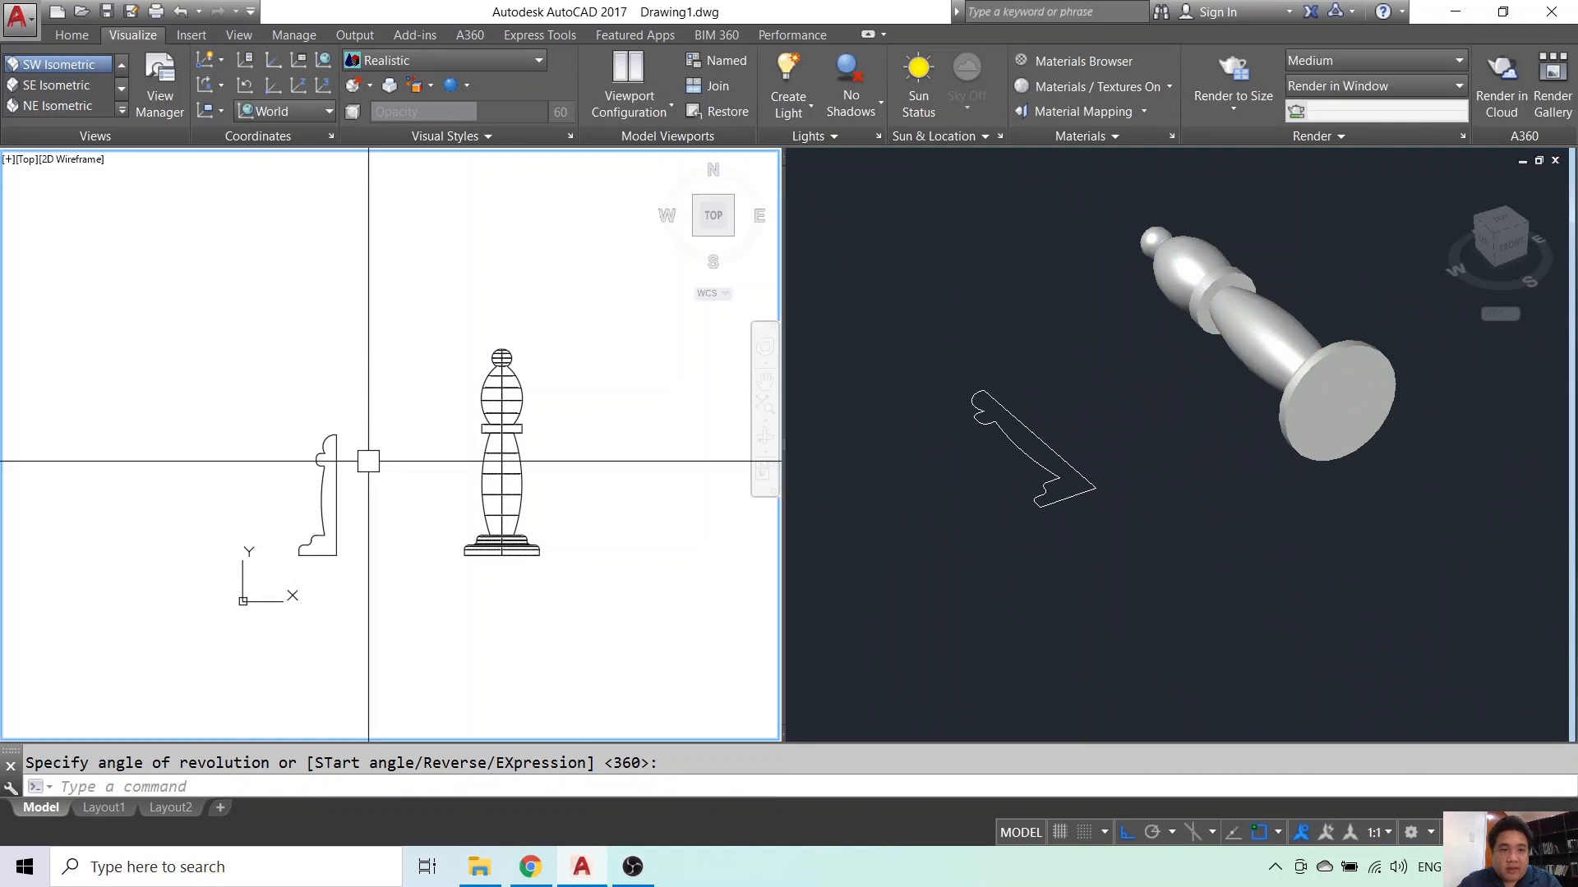
click(323, 466)
key(Escape)
text(rev)
key(Return)
click(336, 460)
key(Return)
click(342, 460)
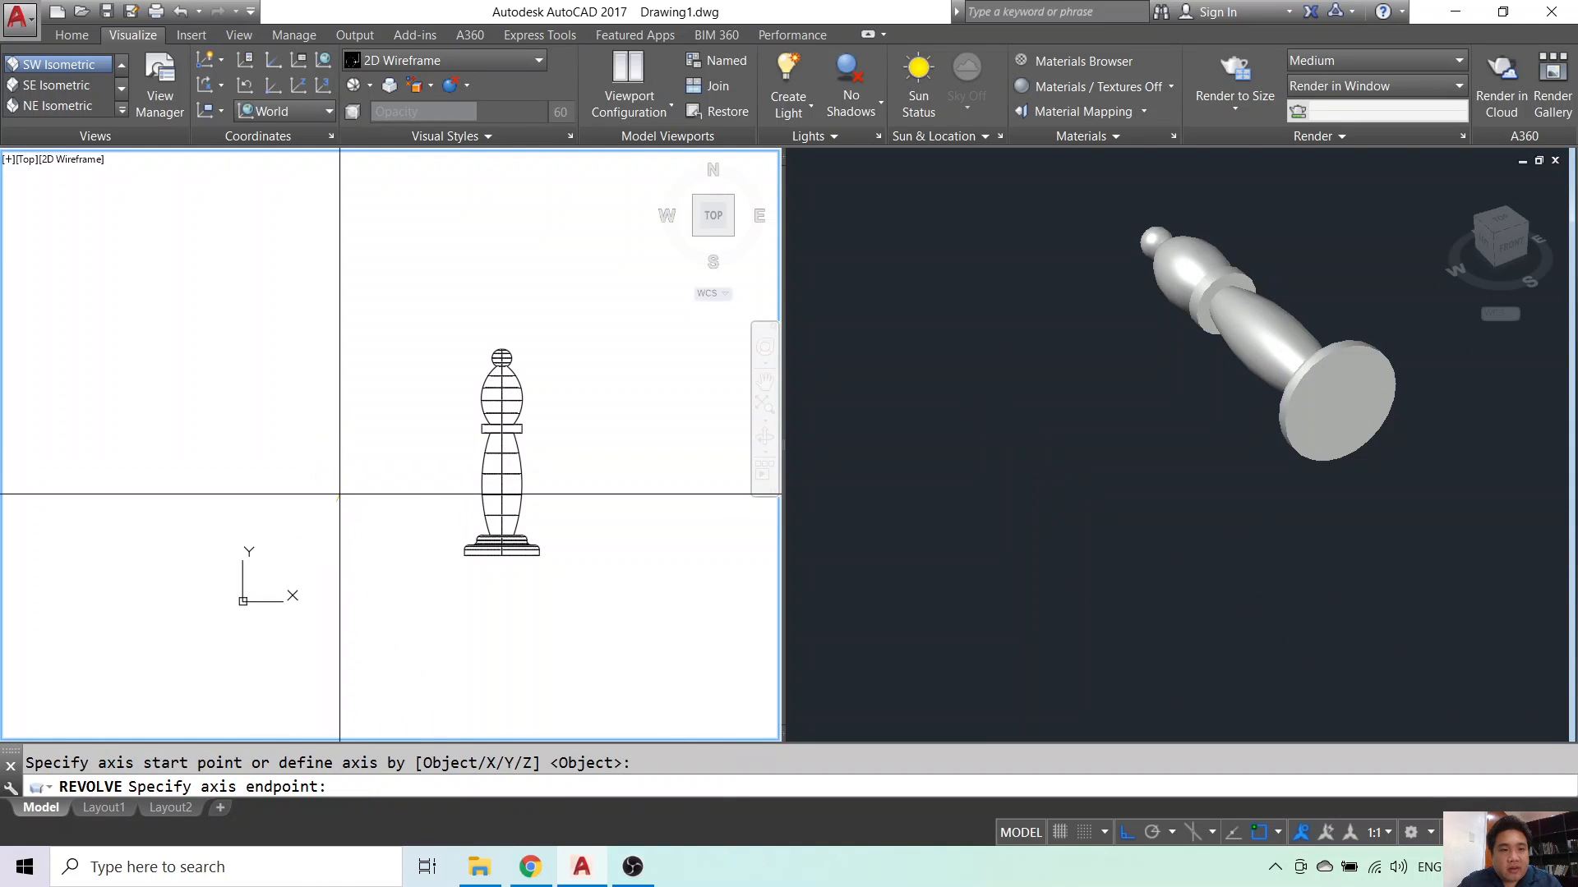
click(341, 493)
key(Return)
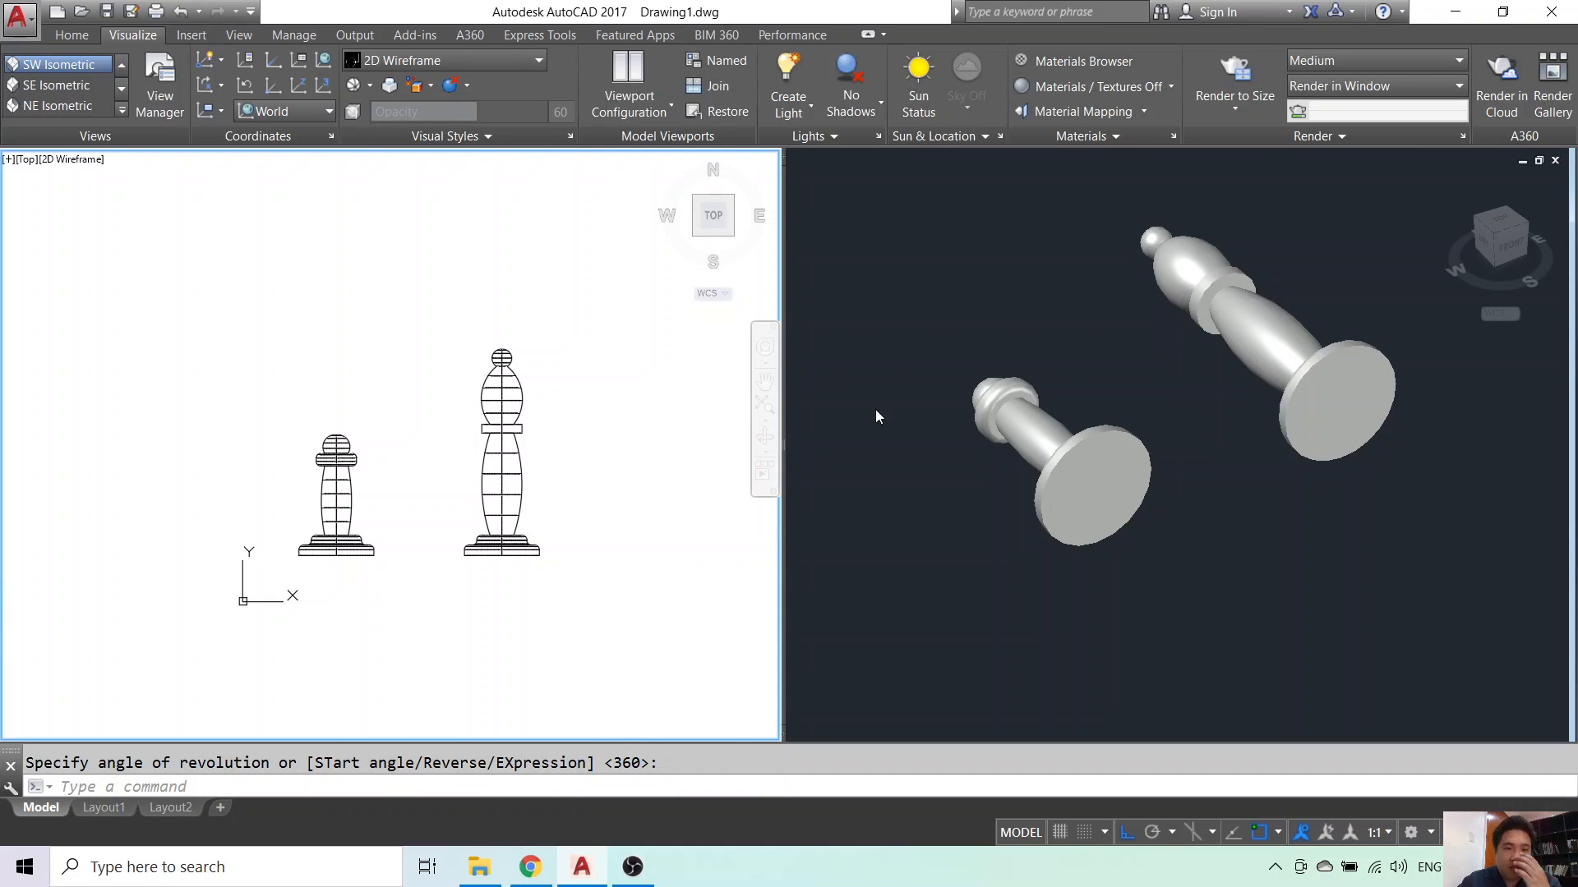
key(Escape)
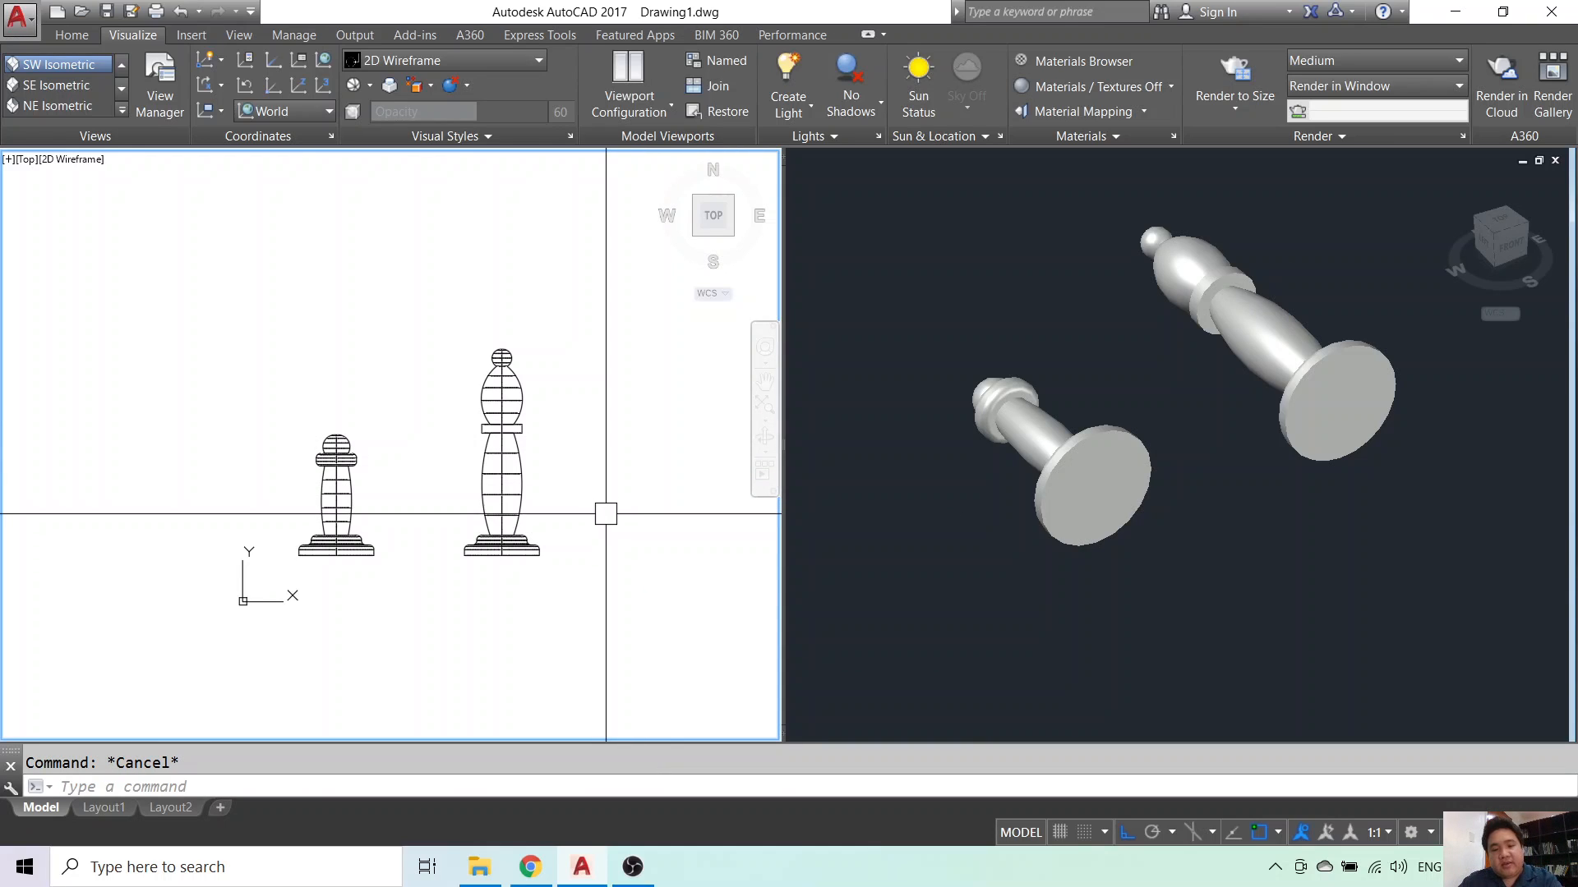
- Draw a polyline baseline extending right from the bishop's base corner
text(pl)
key(Return)
scroll(559, 549, up, 3)
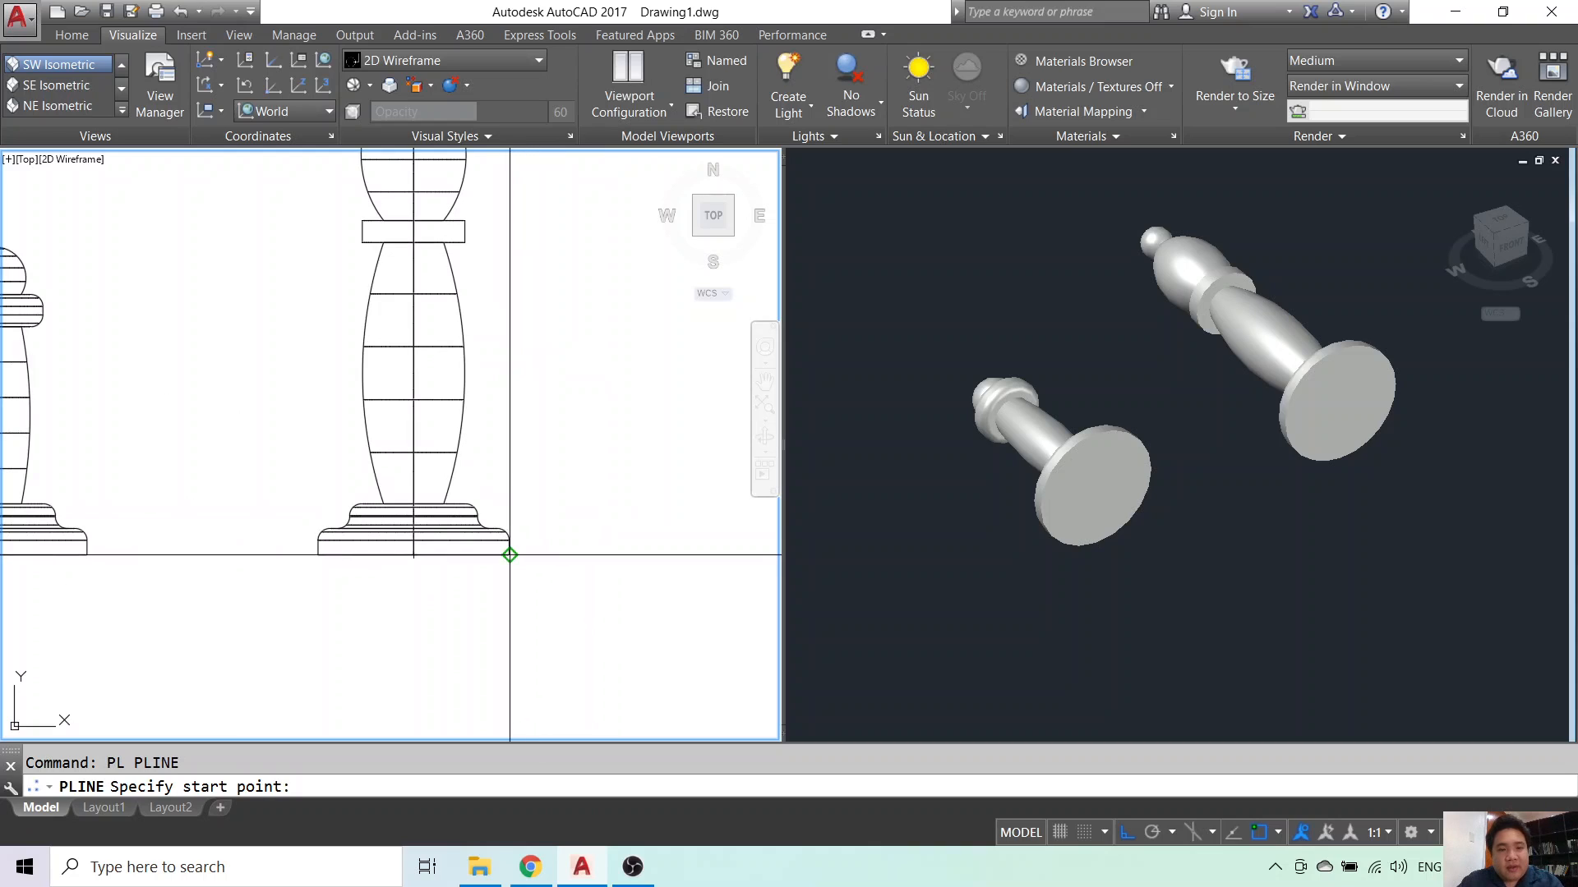
click(510, 548)
scroll(575, 546, down, 3)
middle_drag(645, 548, 531, 548)
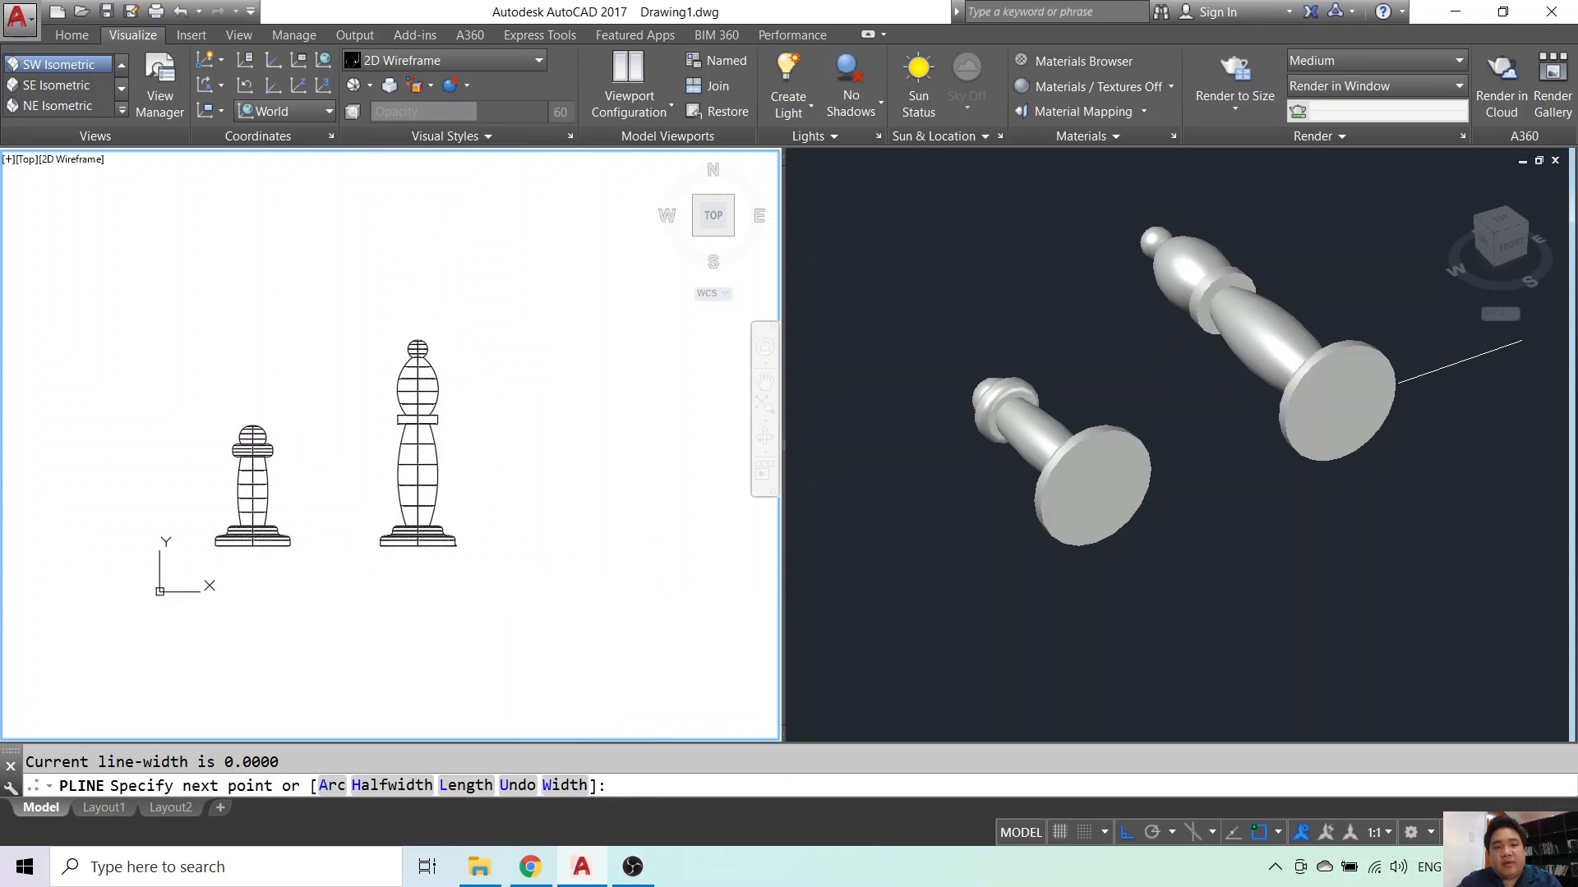
click(618, 544)
key(Return)
key(Return)
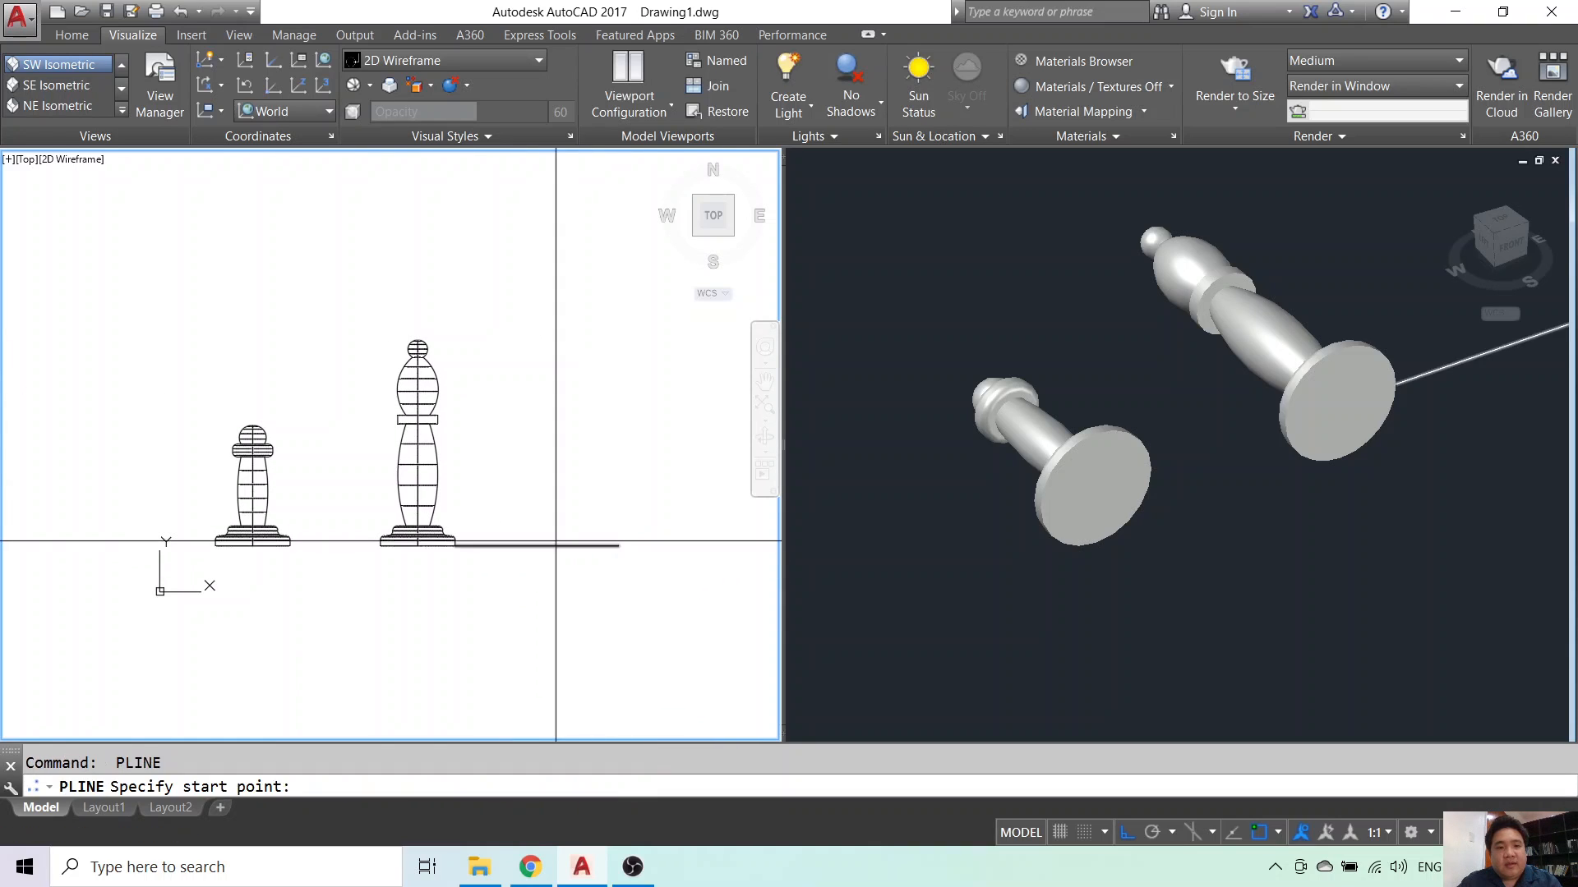
- Trace the rook's stepped half-profile outline as a polyline up from the baseline
click(510, 545)
scroll(511, 549, up, 3)
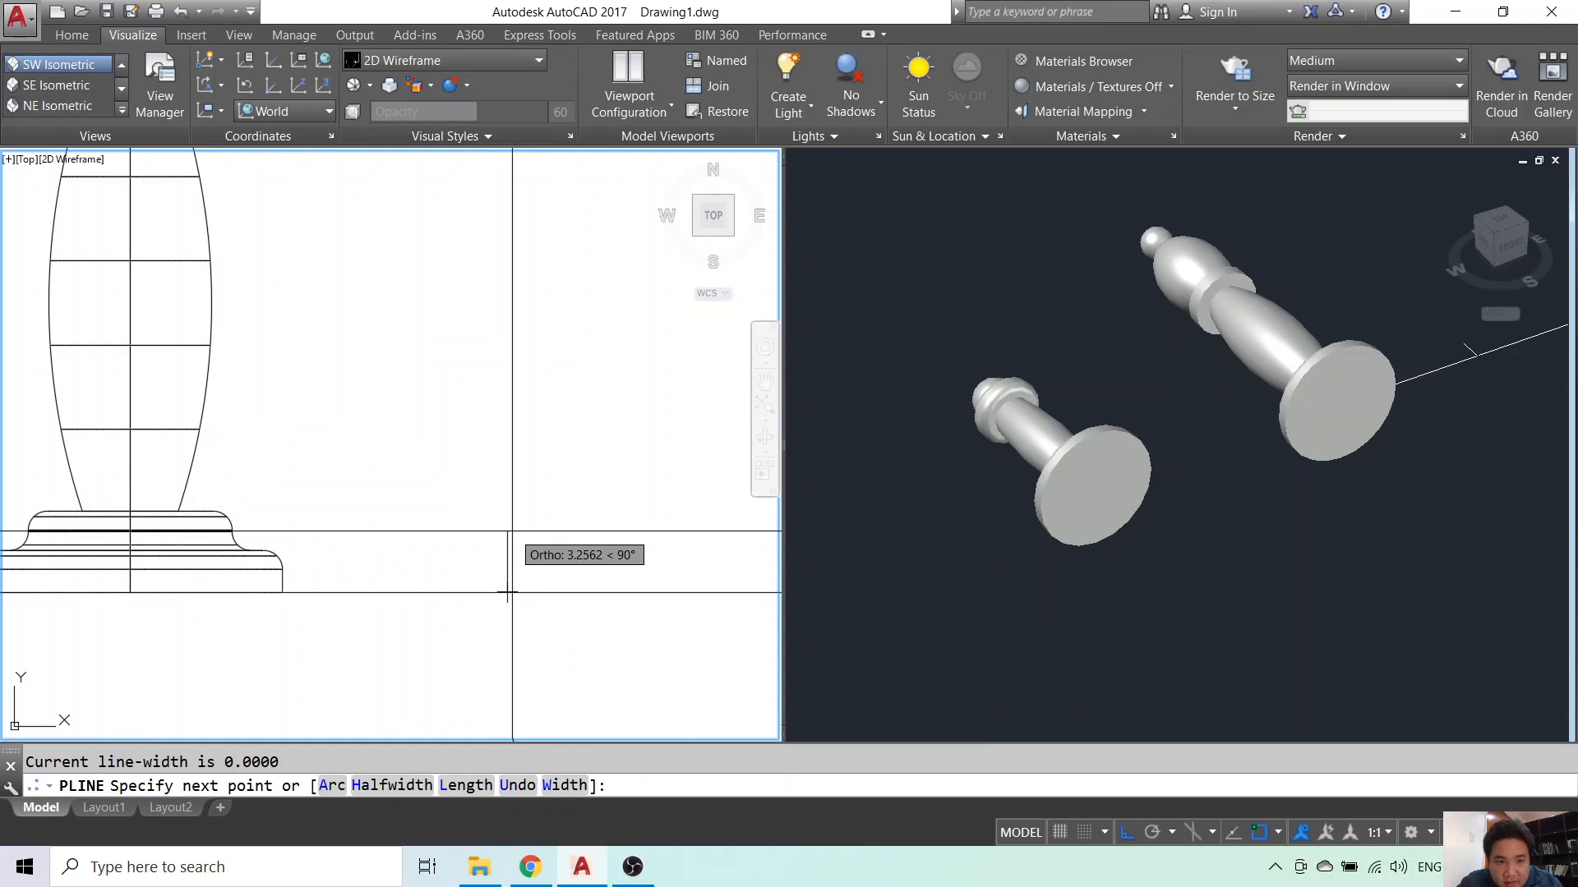
click(521, 549)
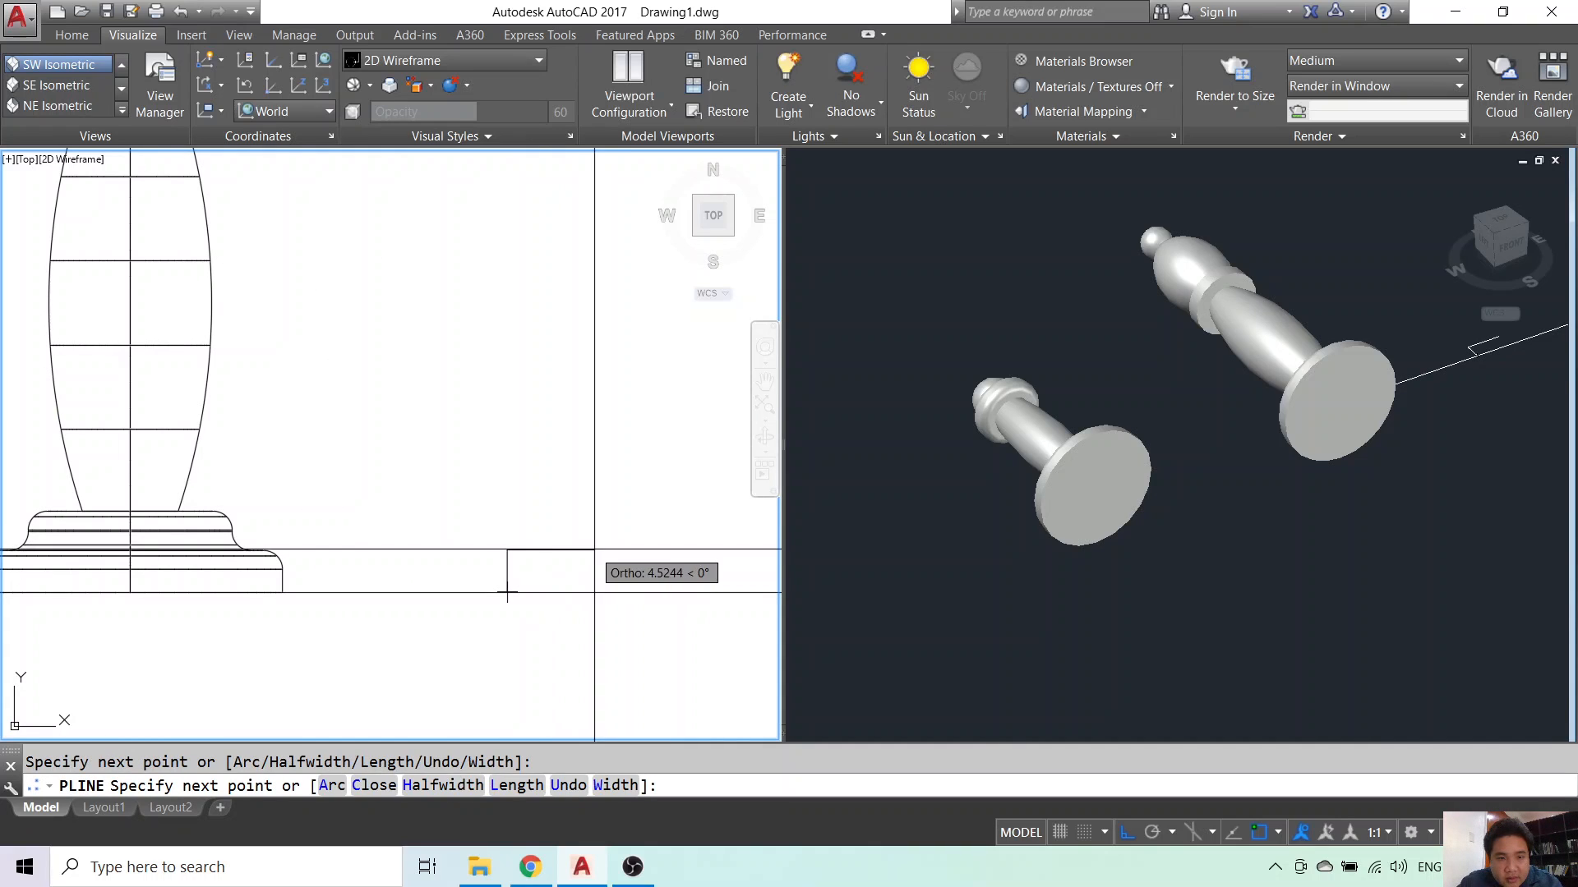
click(594, 549)
click(591, 513)
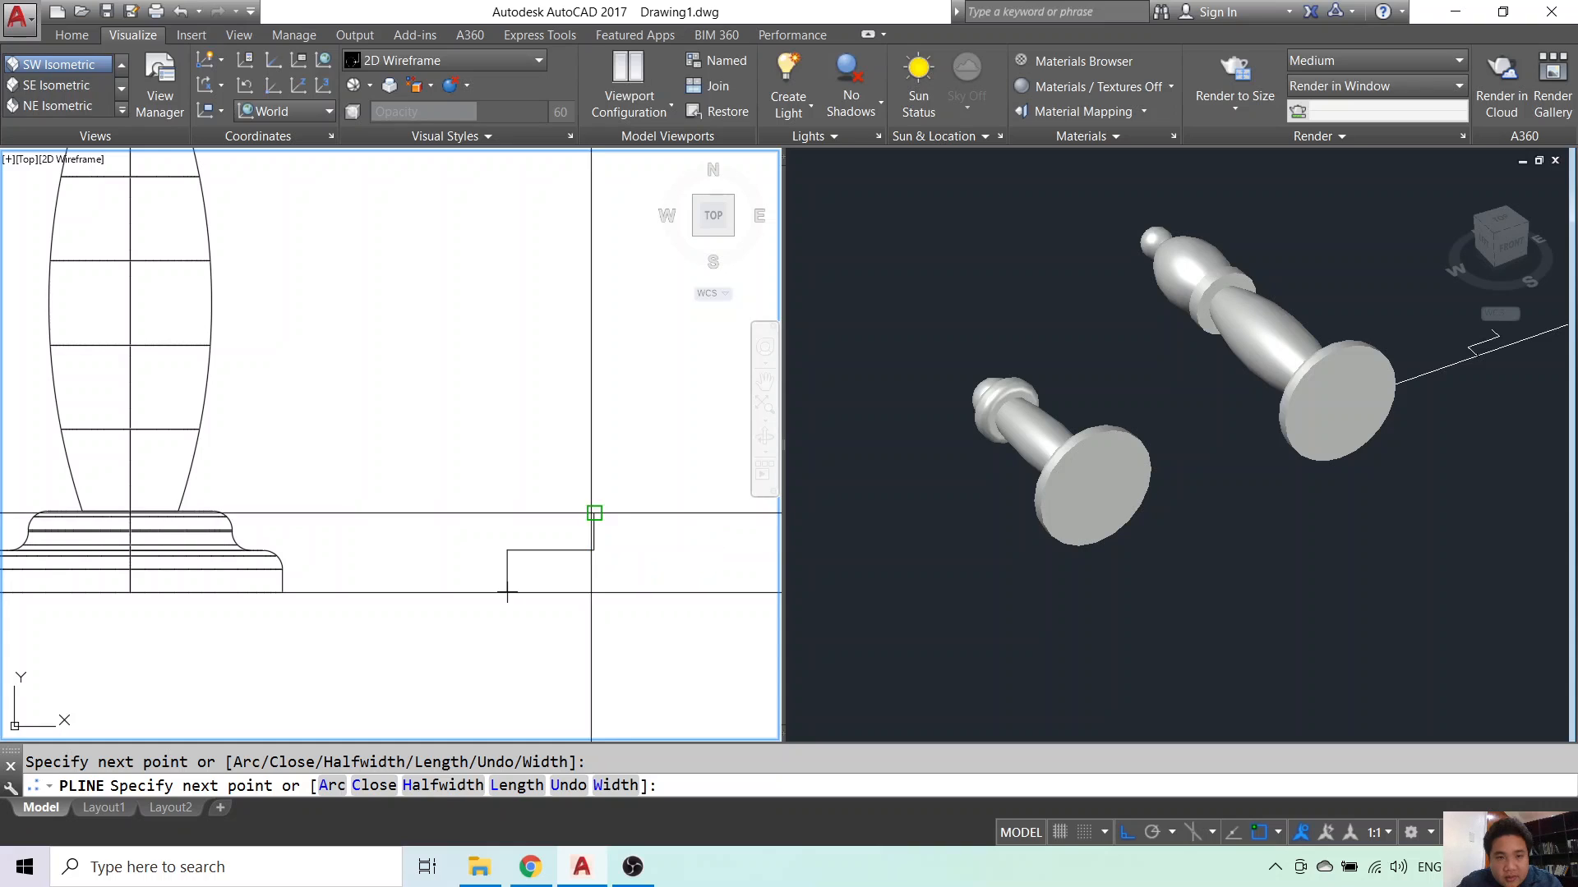
scroll(649, 513, down, 3)
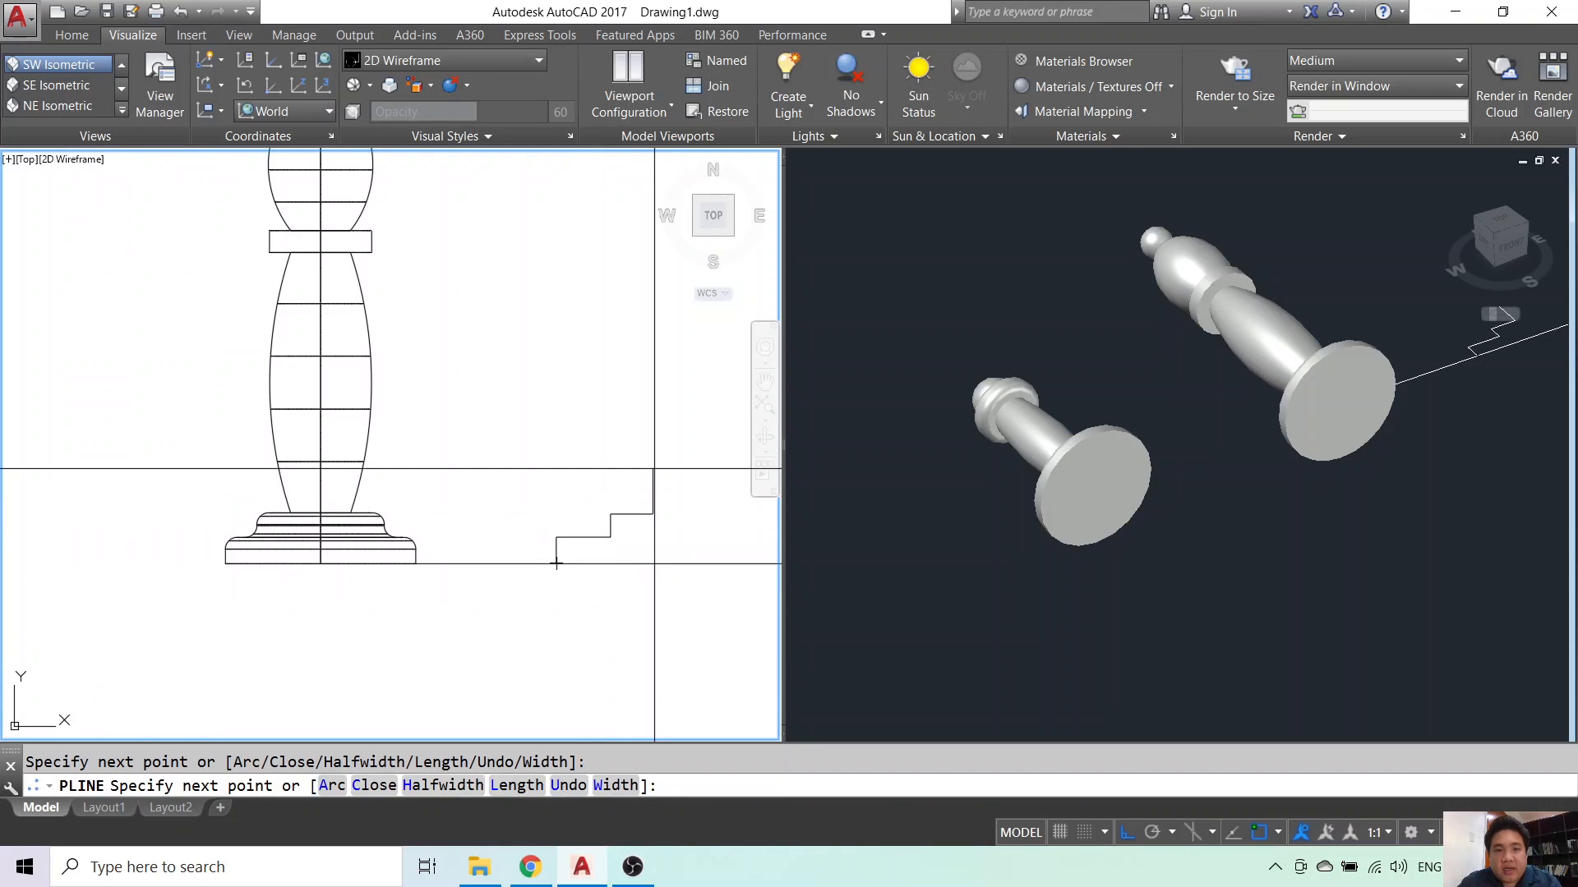
scroll(556, 564, down, 4)
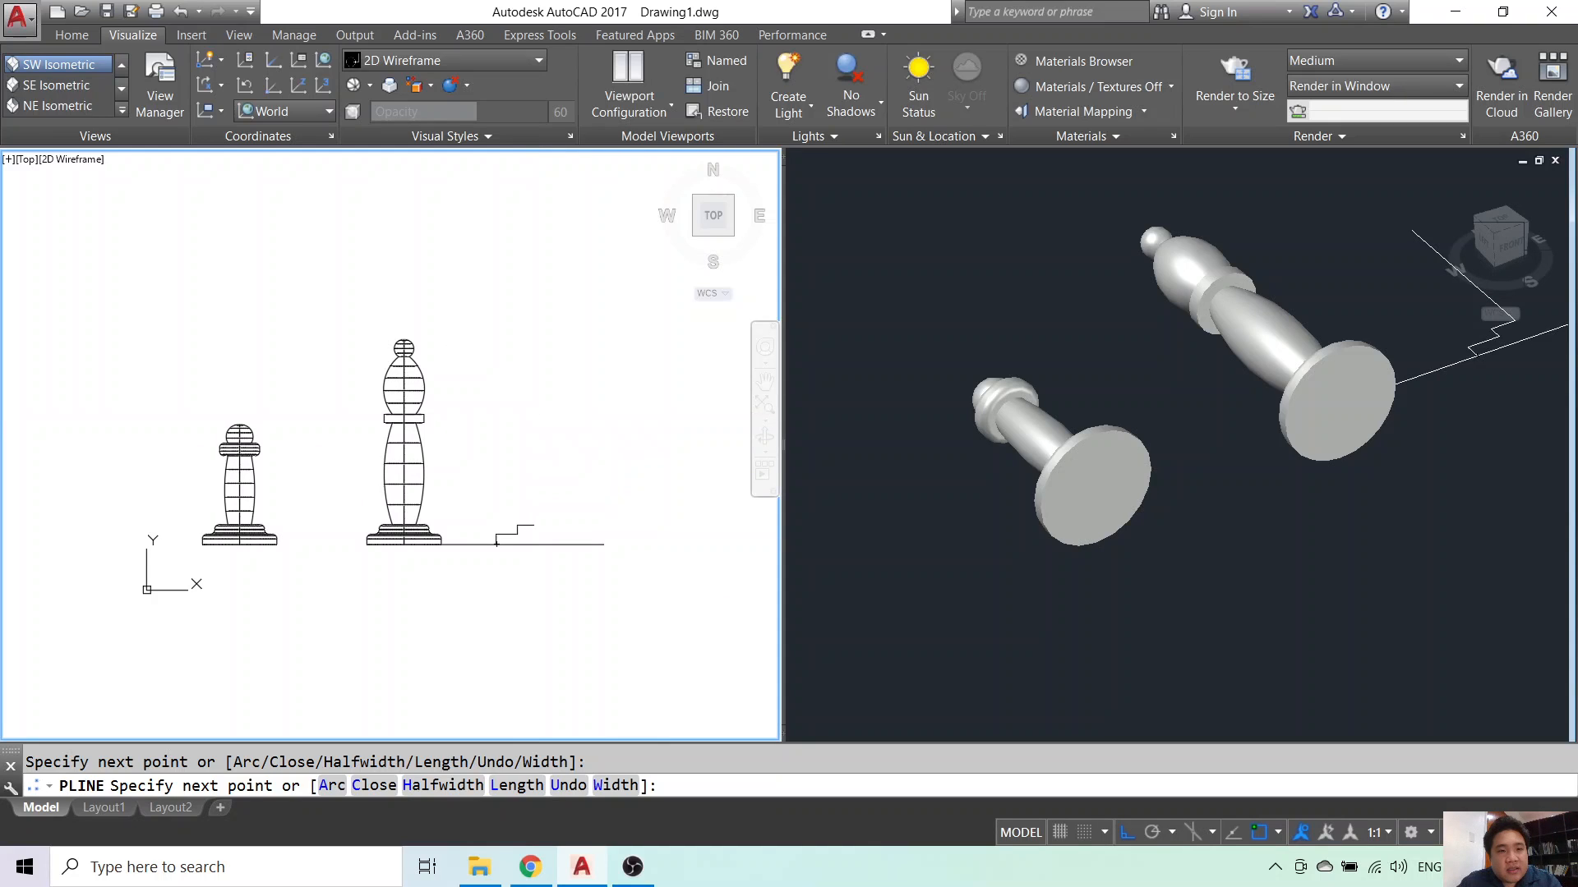
click(496, 414)
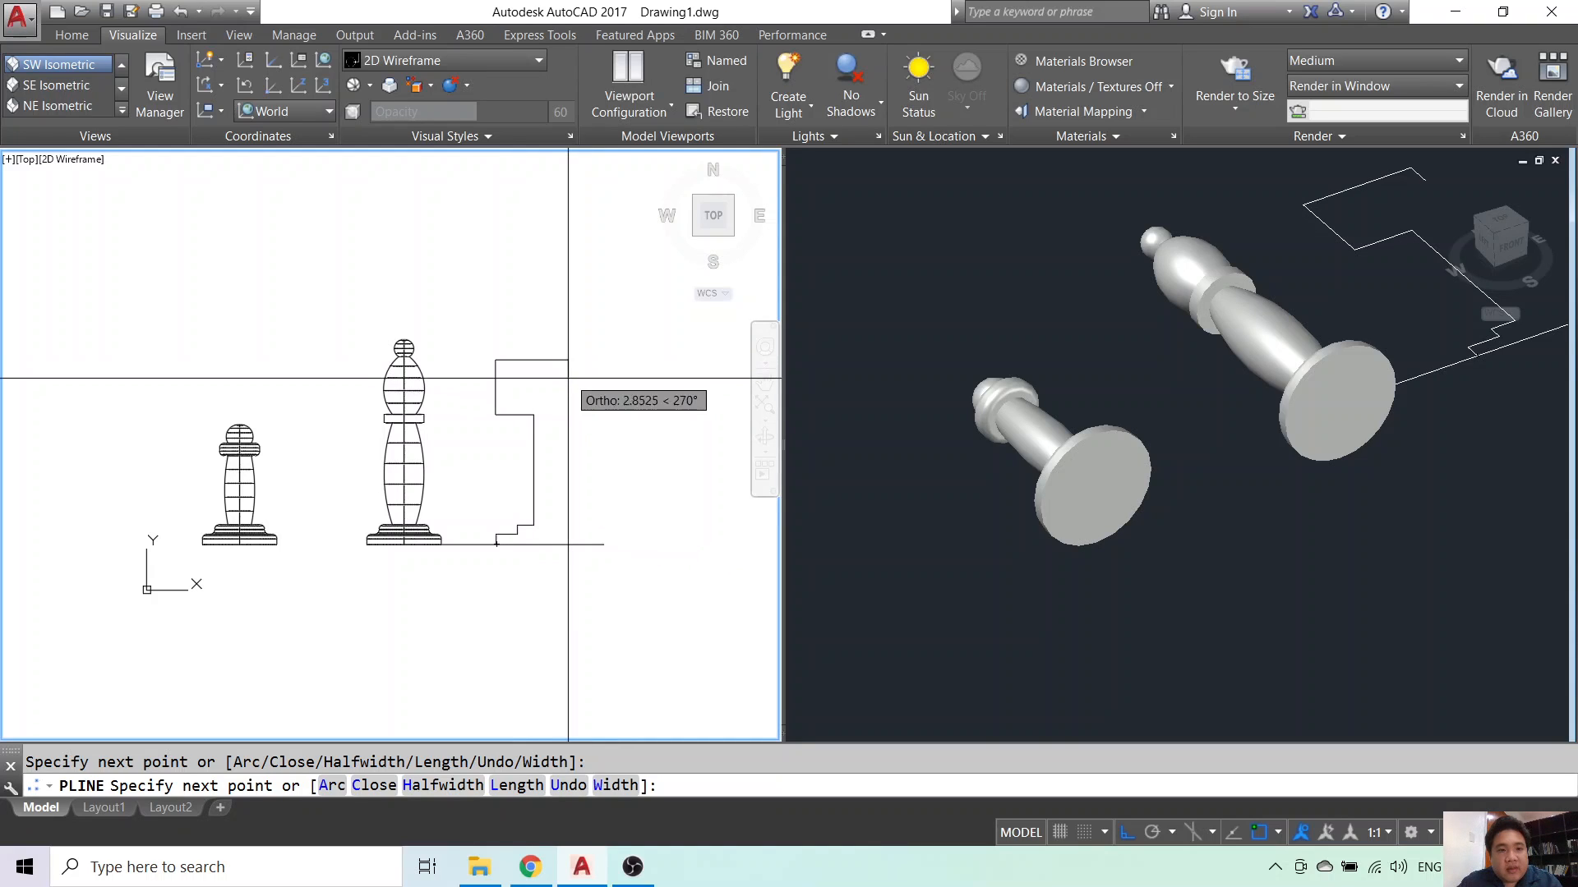
click(568, 544)
key(Escape)
- Join a corner of the rook profile with FILLET
scroll(568, 544, up, 2)
text(f)
key(Return)
click(589, 498)
click(490, 532)
key(Return)
scroll(490, 531, up, 2)
click(464, 522)
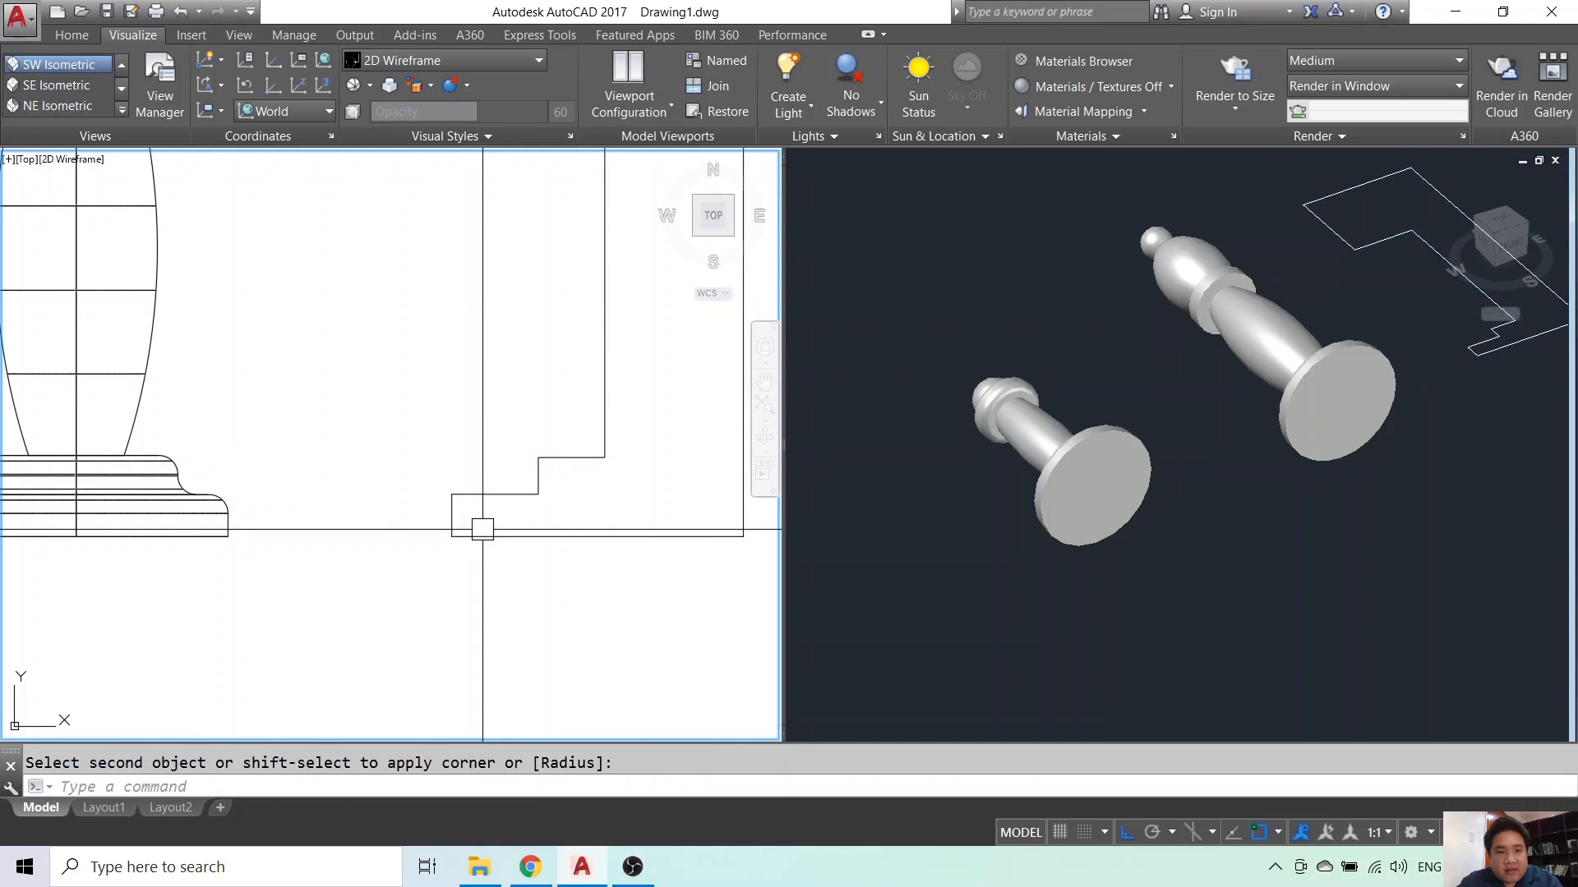
scroll(483, 529, down, 3)
key(Escape)
- Stretch the rook profile's top edge slightly downward
text(s)
key(Return)
click(598, 211)
click(456, 274)
key(Return)
click(546, 261)
click(546, 278)
key(Escape)
- Stretch the profile's upper-left part a little to the right
key(Return)
click(486, 215)
click(444, 386)
key(Return)
click(444, 364)
click(461, 365)
key(Escape)
scroll(592, 433, down, 4)
- Frame the pawn, bishop and rook profiles together in the view
scroll(564, 391, up, 4)
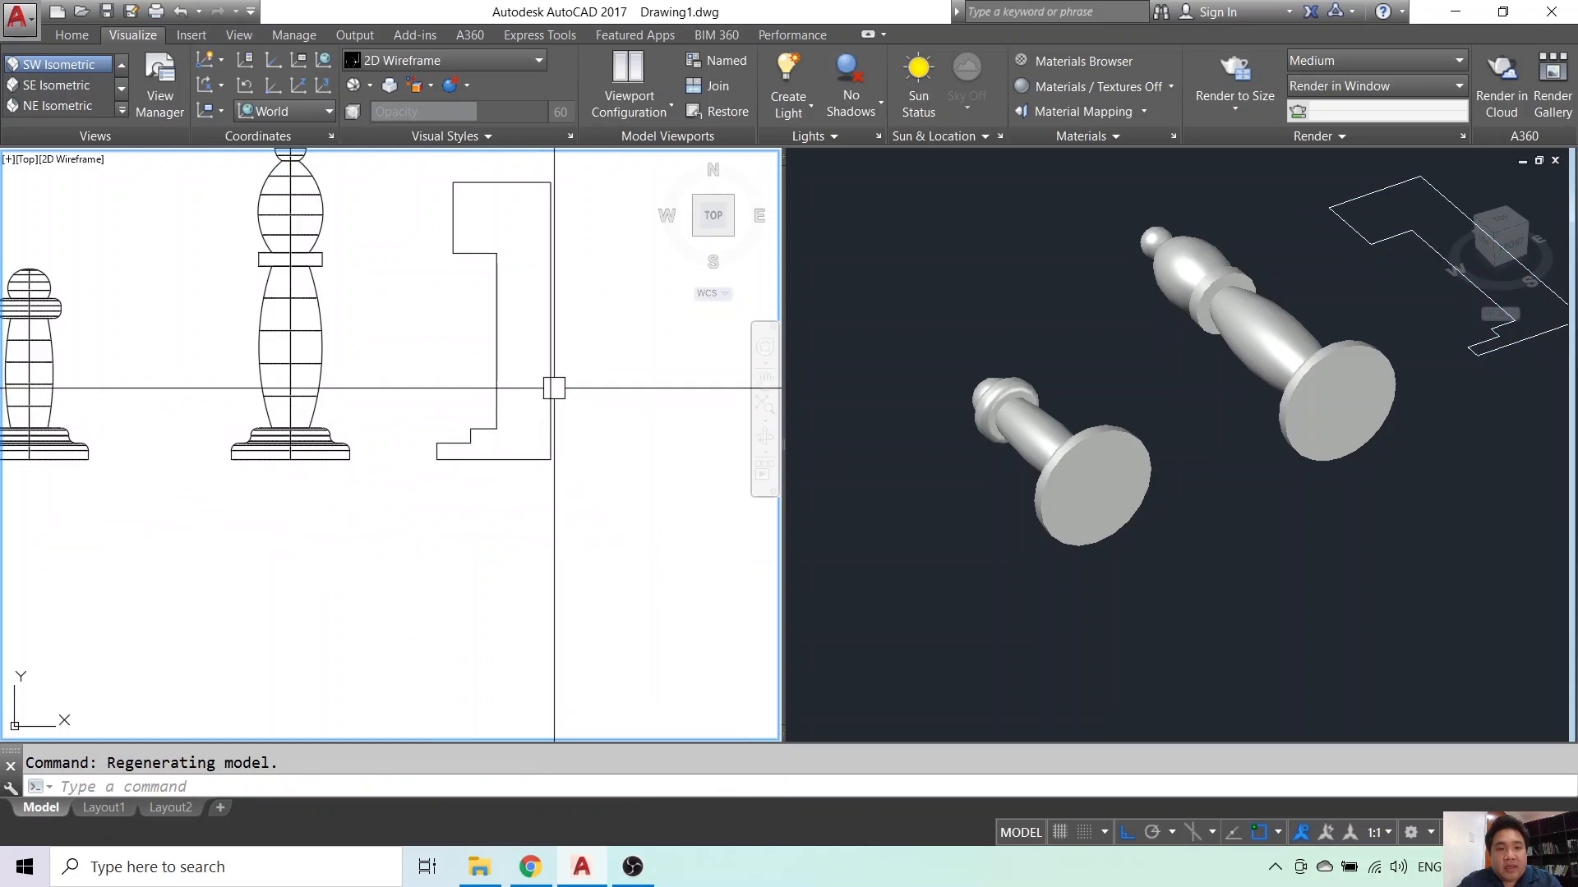
click(544, 334)
click(551, 321)
key(Escape)
key(Escape)
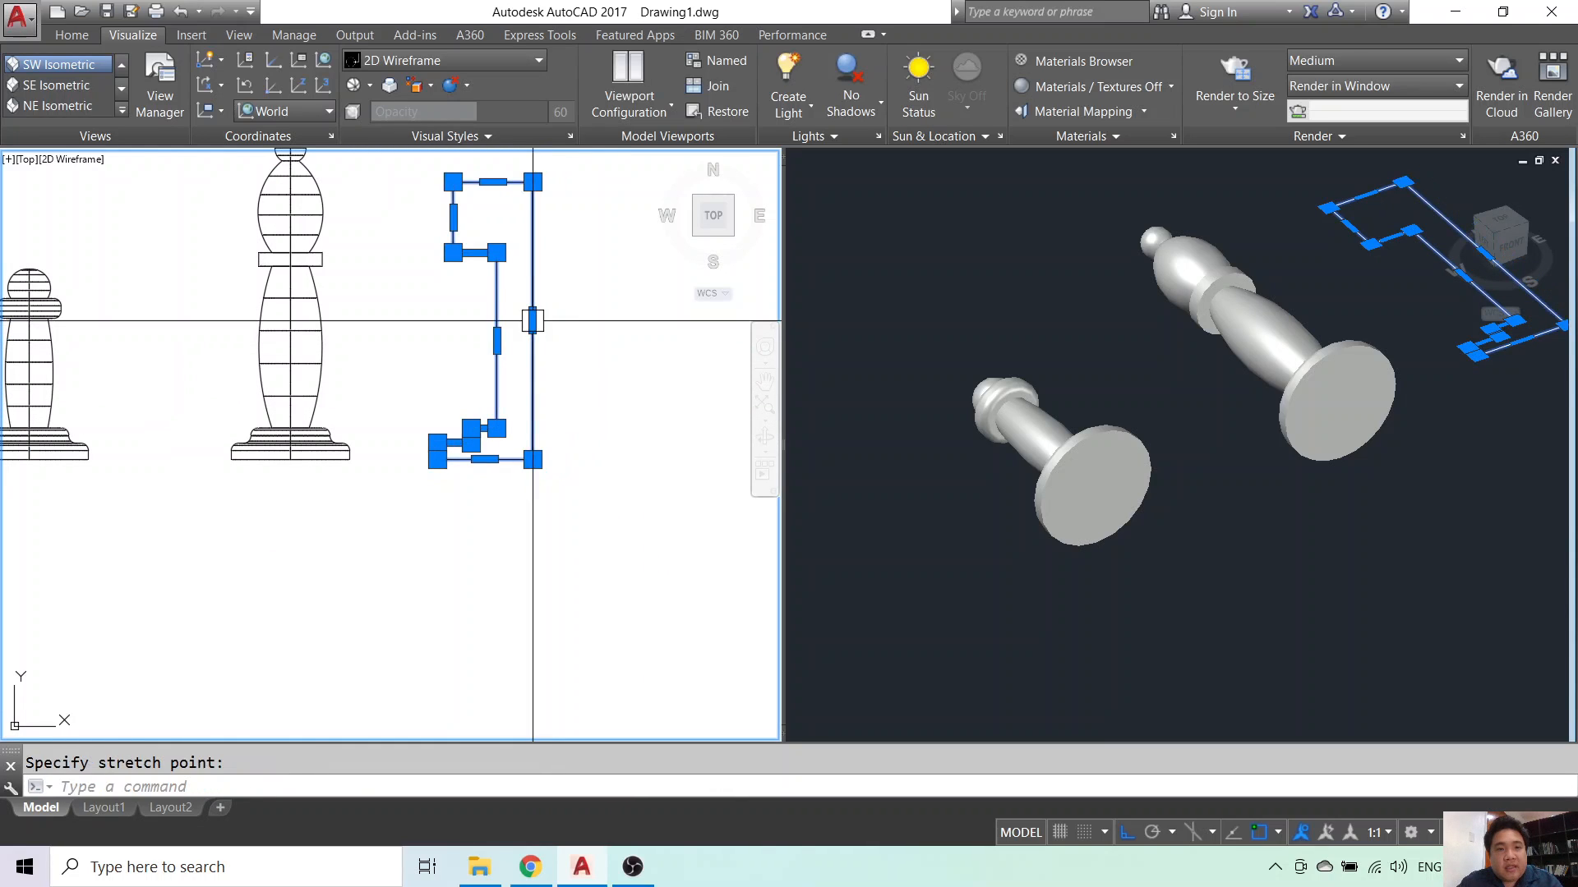
scroll(578, 391, down, 4)
scroll(583, 424, up, 4)
scroll(584, 422, down, 4)
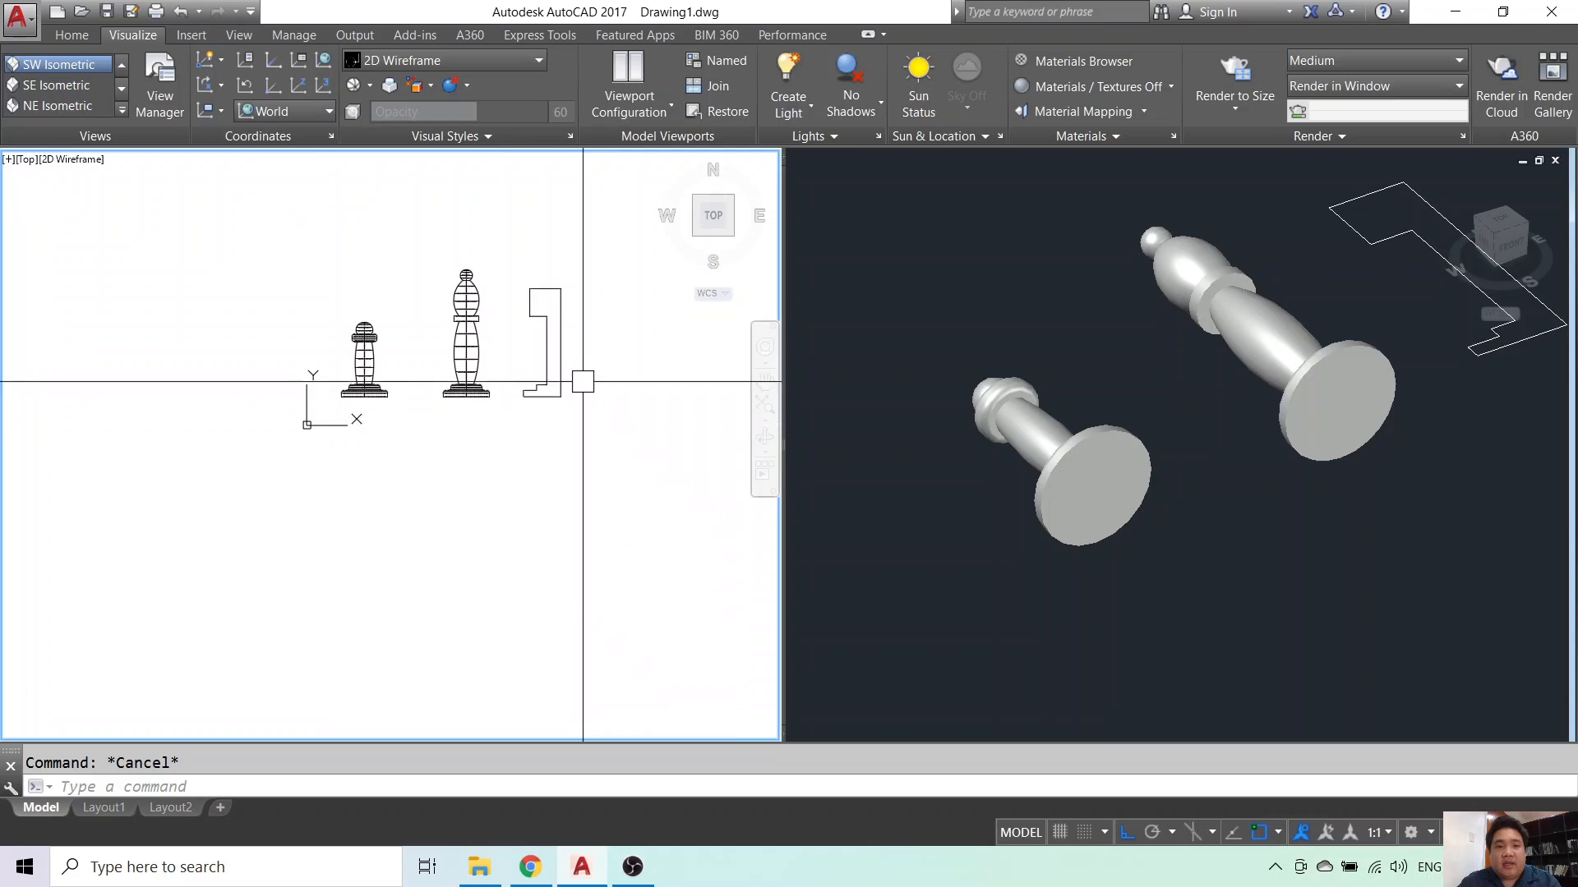
middle_drag(585, 381, 516, 390)
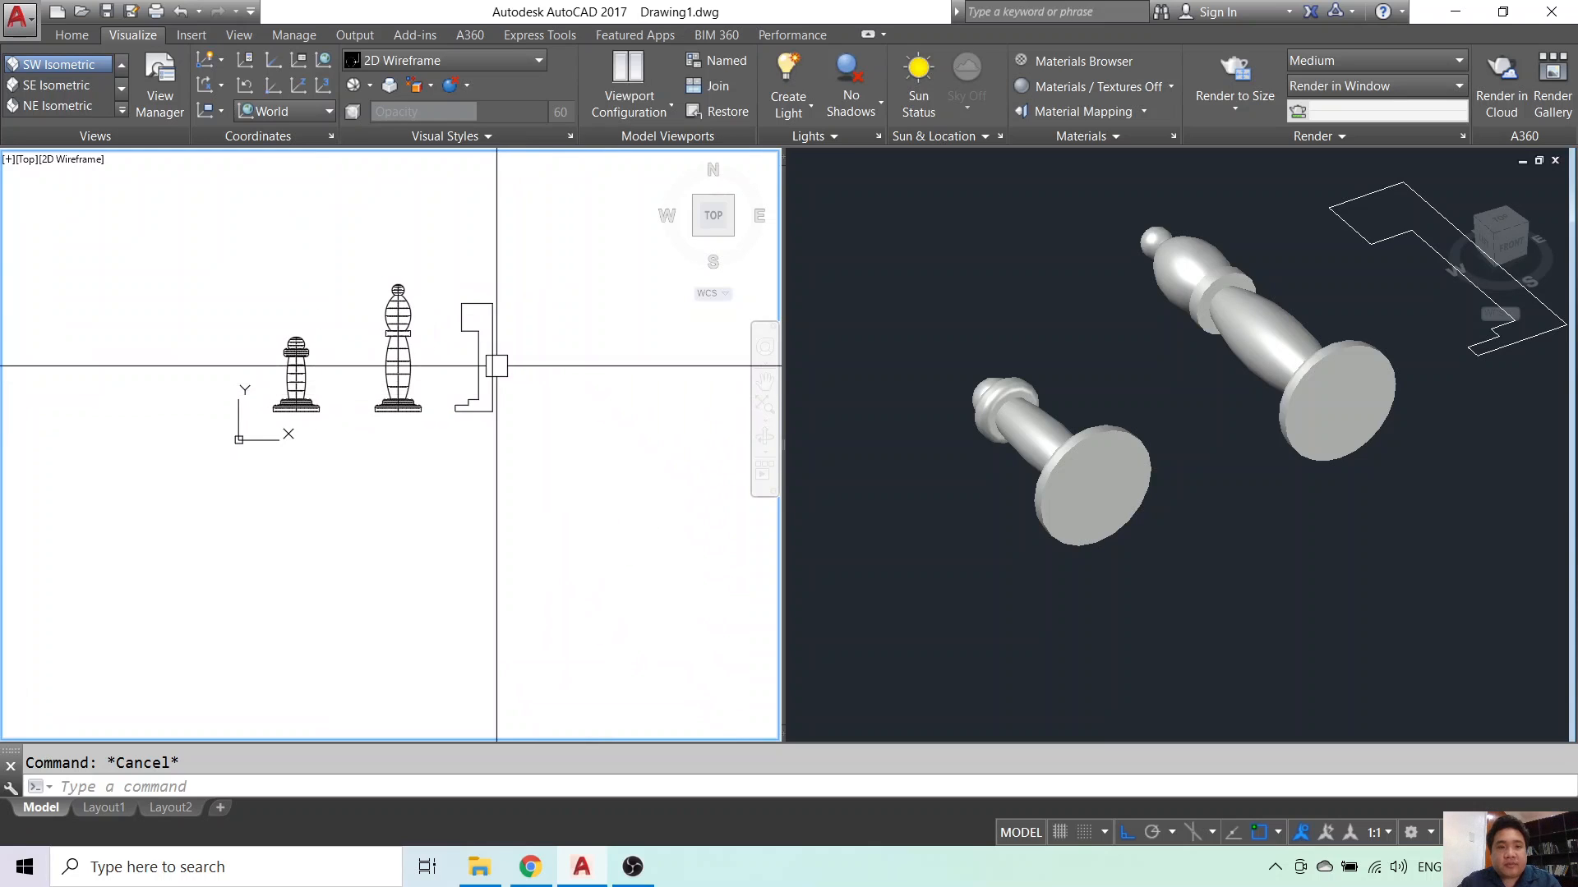
scroll(496, 366, up, 6)
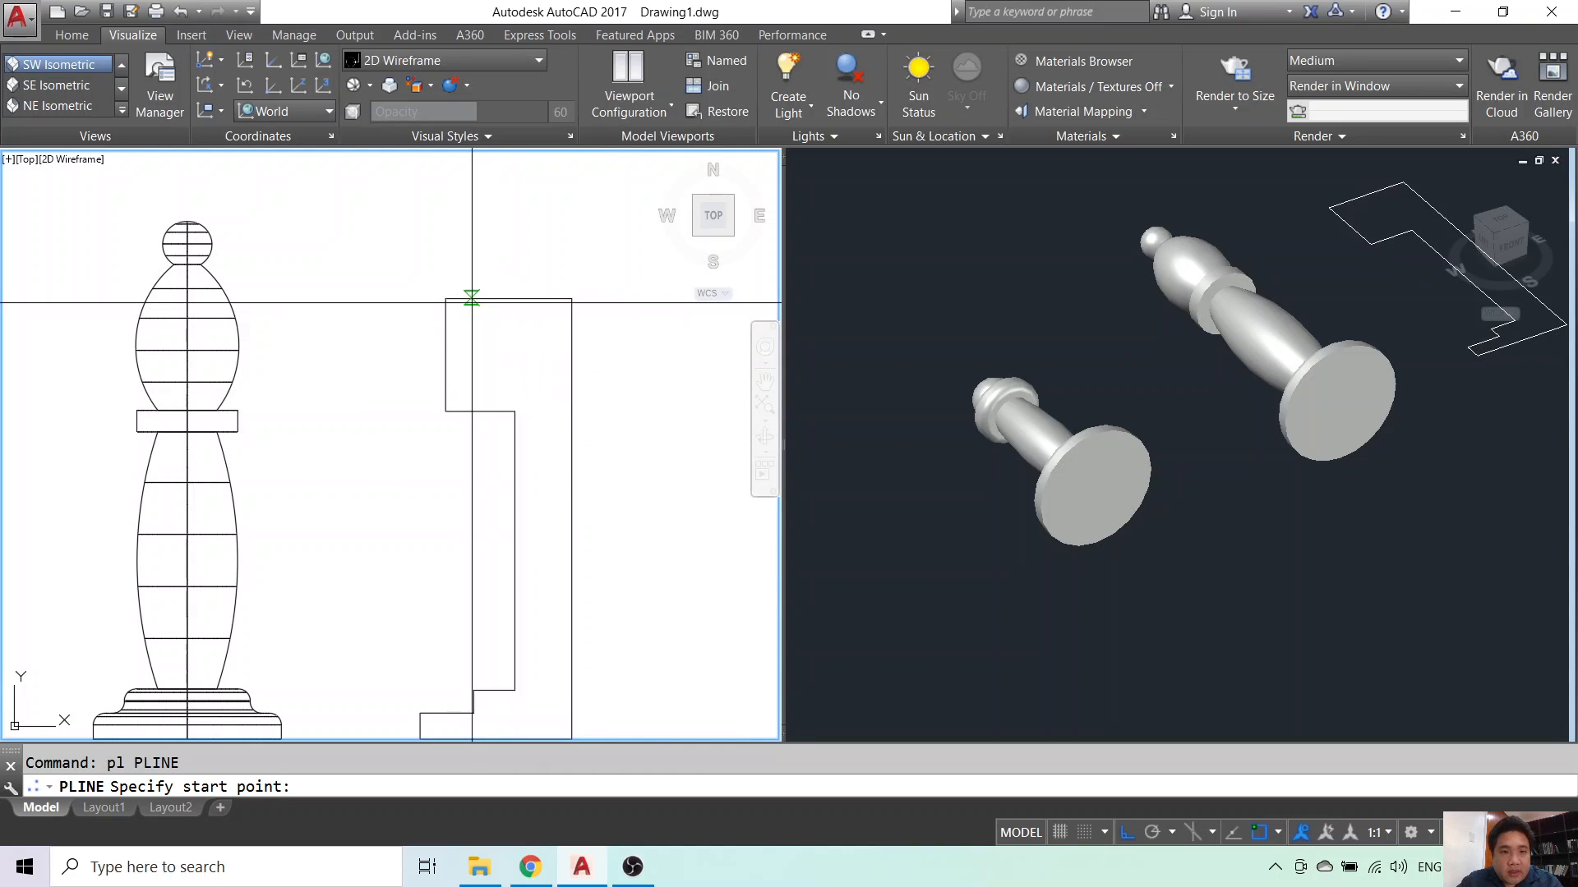
- Draw the recess edge inside the rook's top and trim away the old top-right corner
click(471, 300)
click(476, 359)
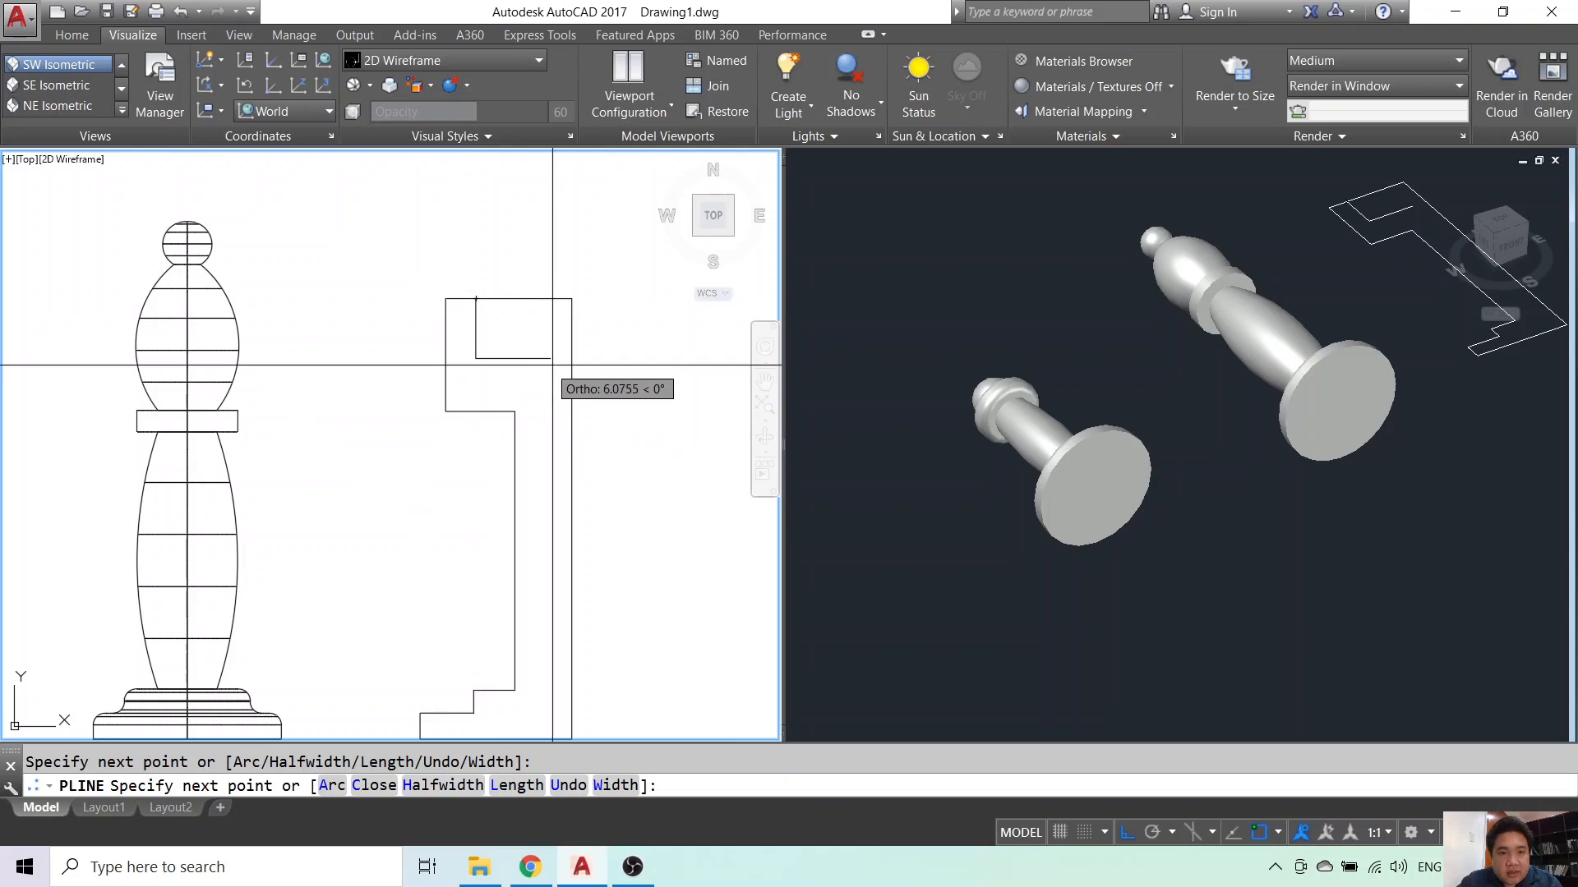
key(Escape)
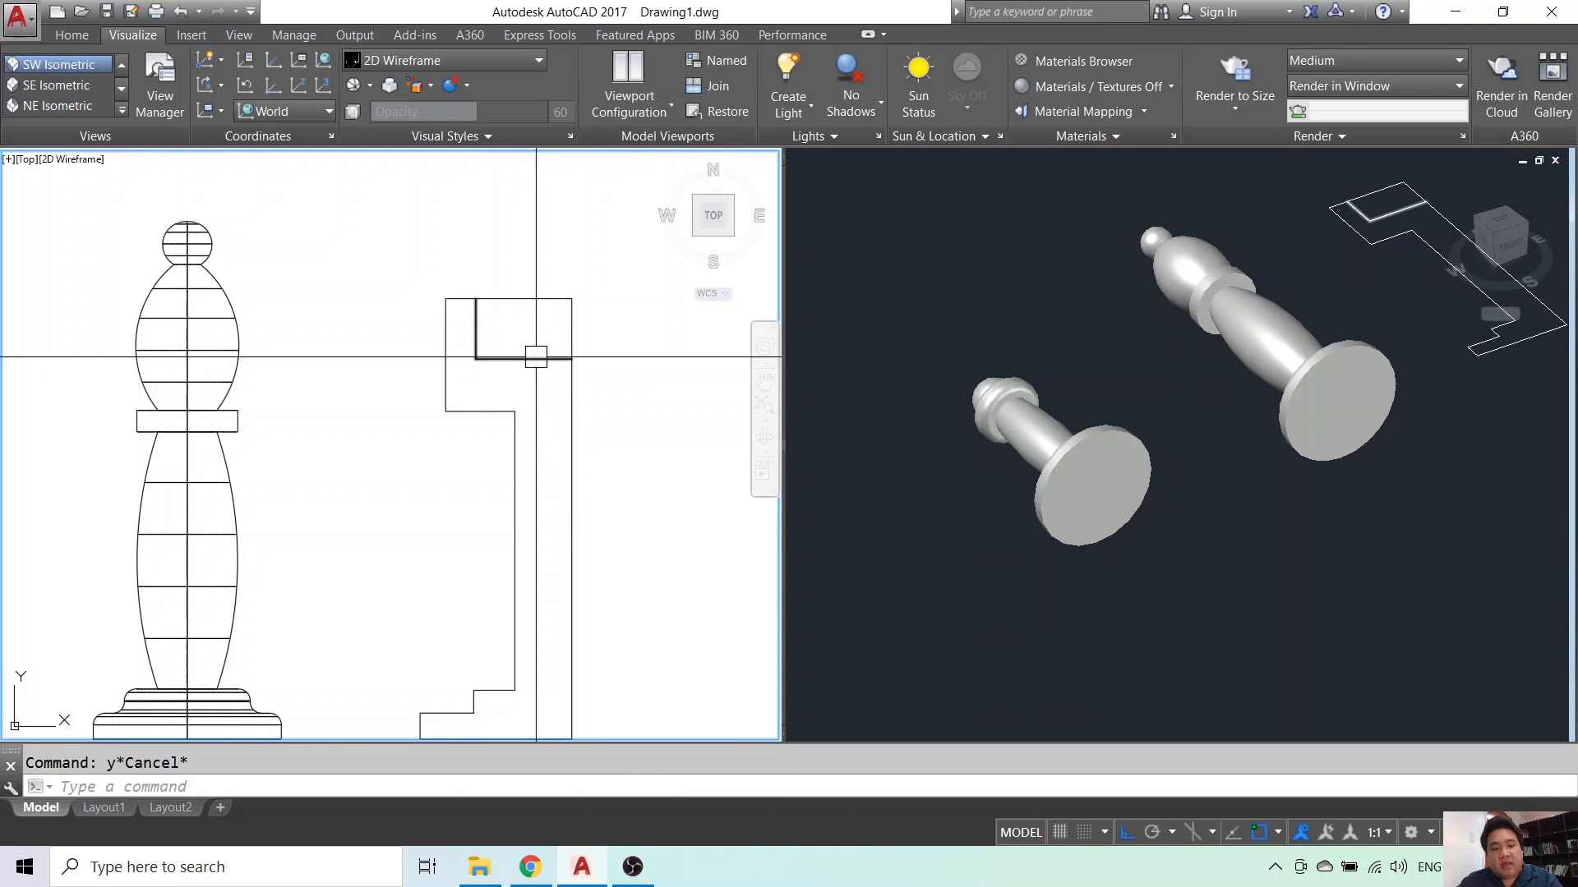
text(tr)
key(Return)
key(Return)
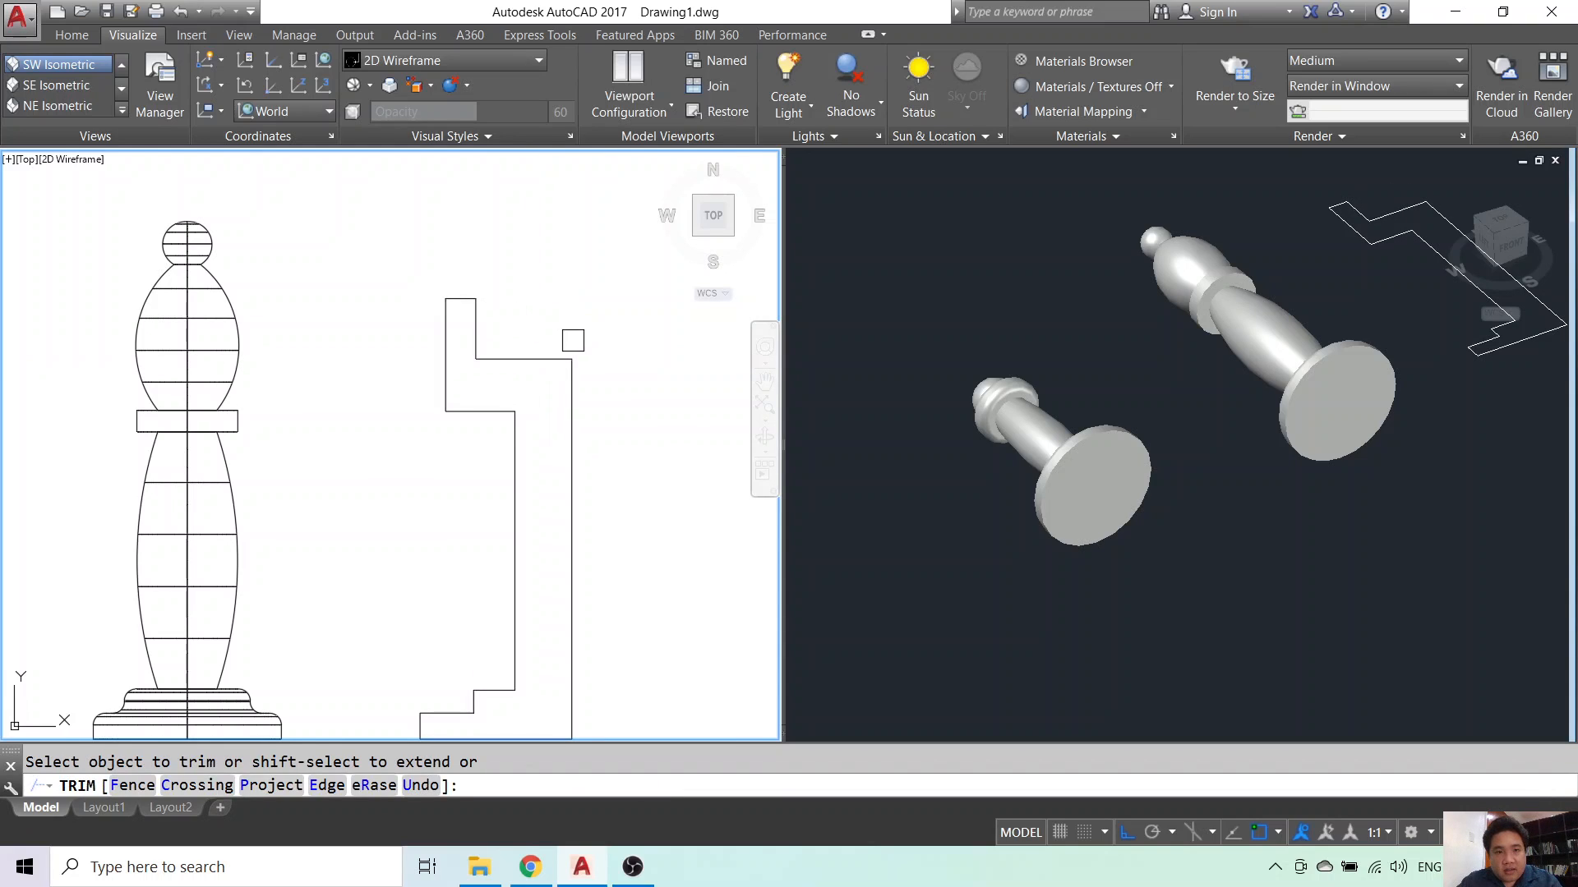
key(Escape)
click(532, 361)
click(524, 359)
scroll(524, 376, up, 2)
click(524, 380)
key(Escape)
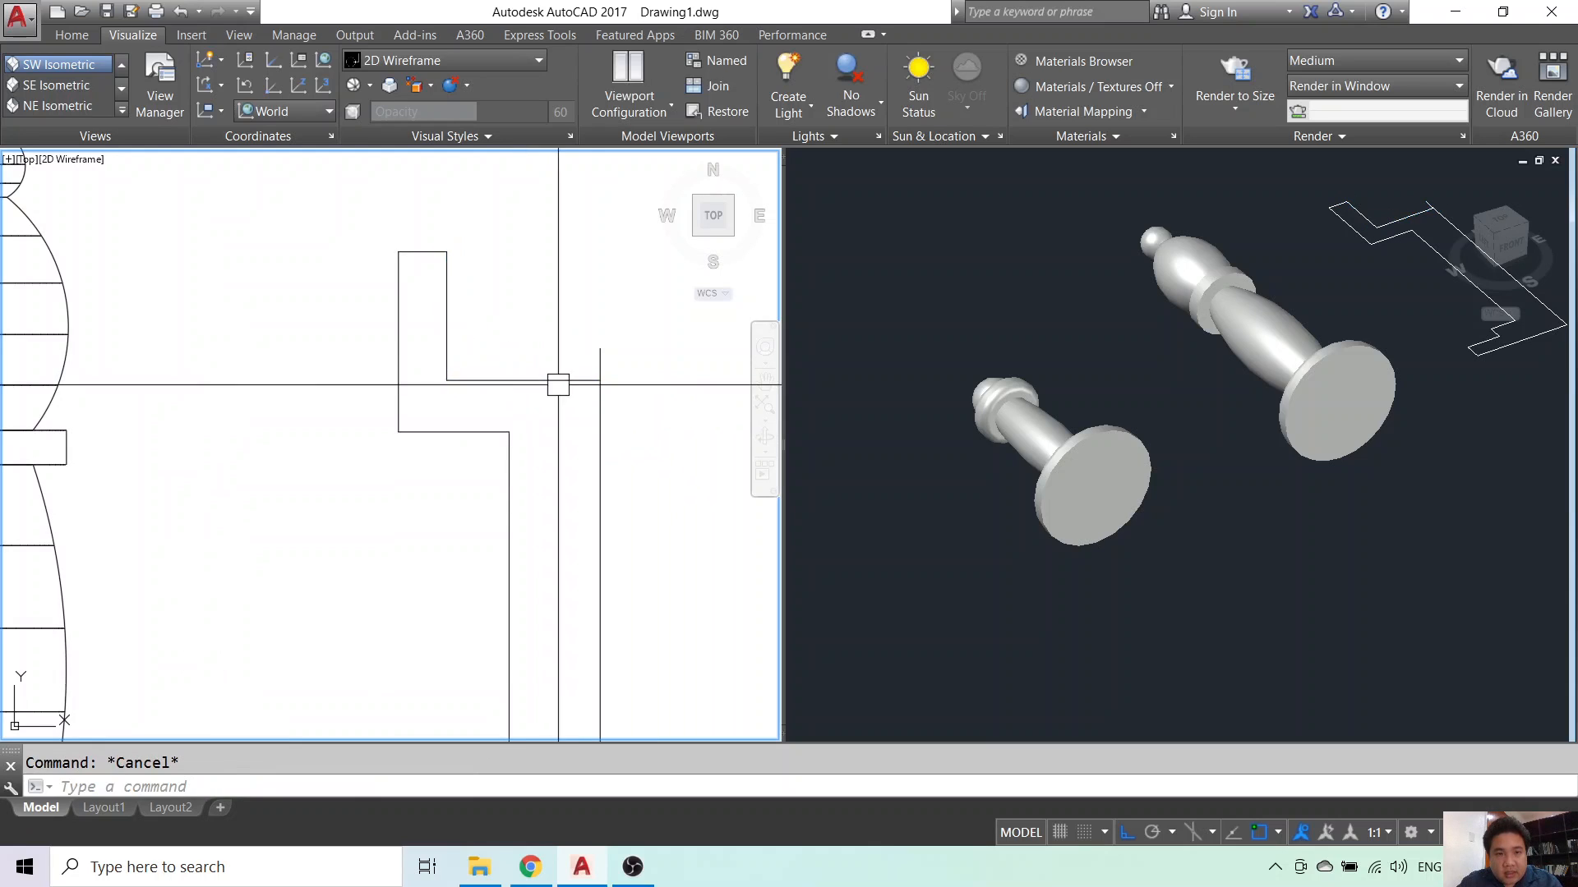
scroll(585, 377, down, 2)
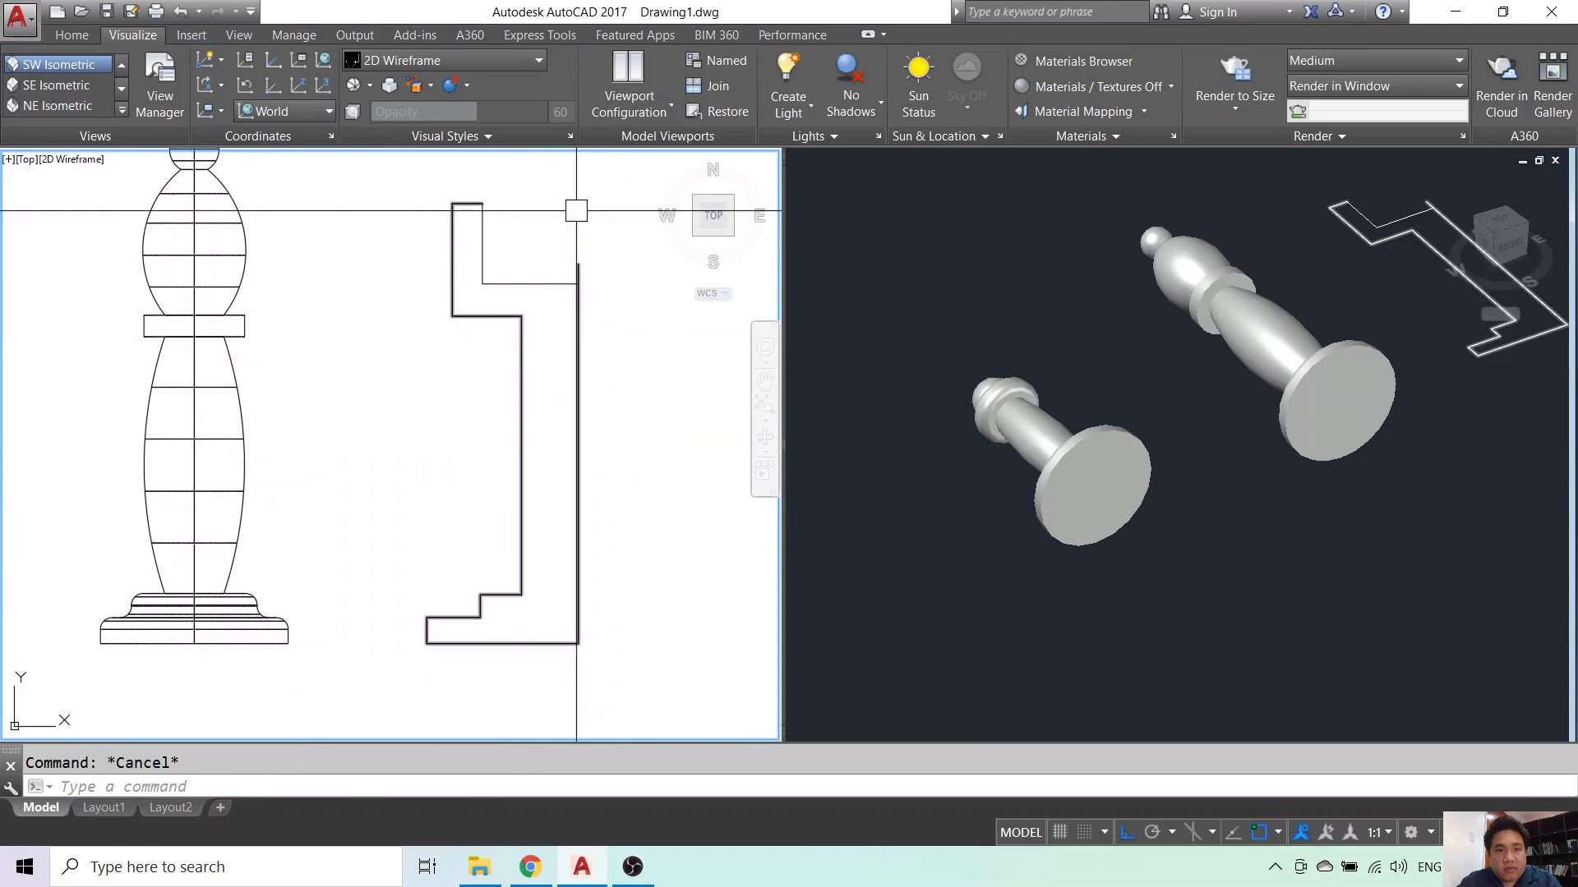
- Fillet the recess's inner corner to the right edge, removing the overhang
text(f)
key(Return)
click(585, 343)
click(544, 284)
key(Escape)
click(580, 327)
key(Escape)
scroll(593, 397, down, 6)
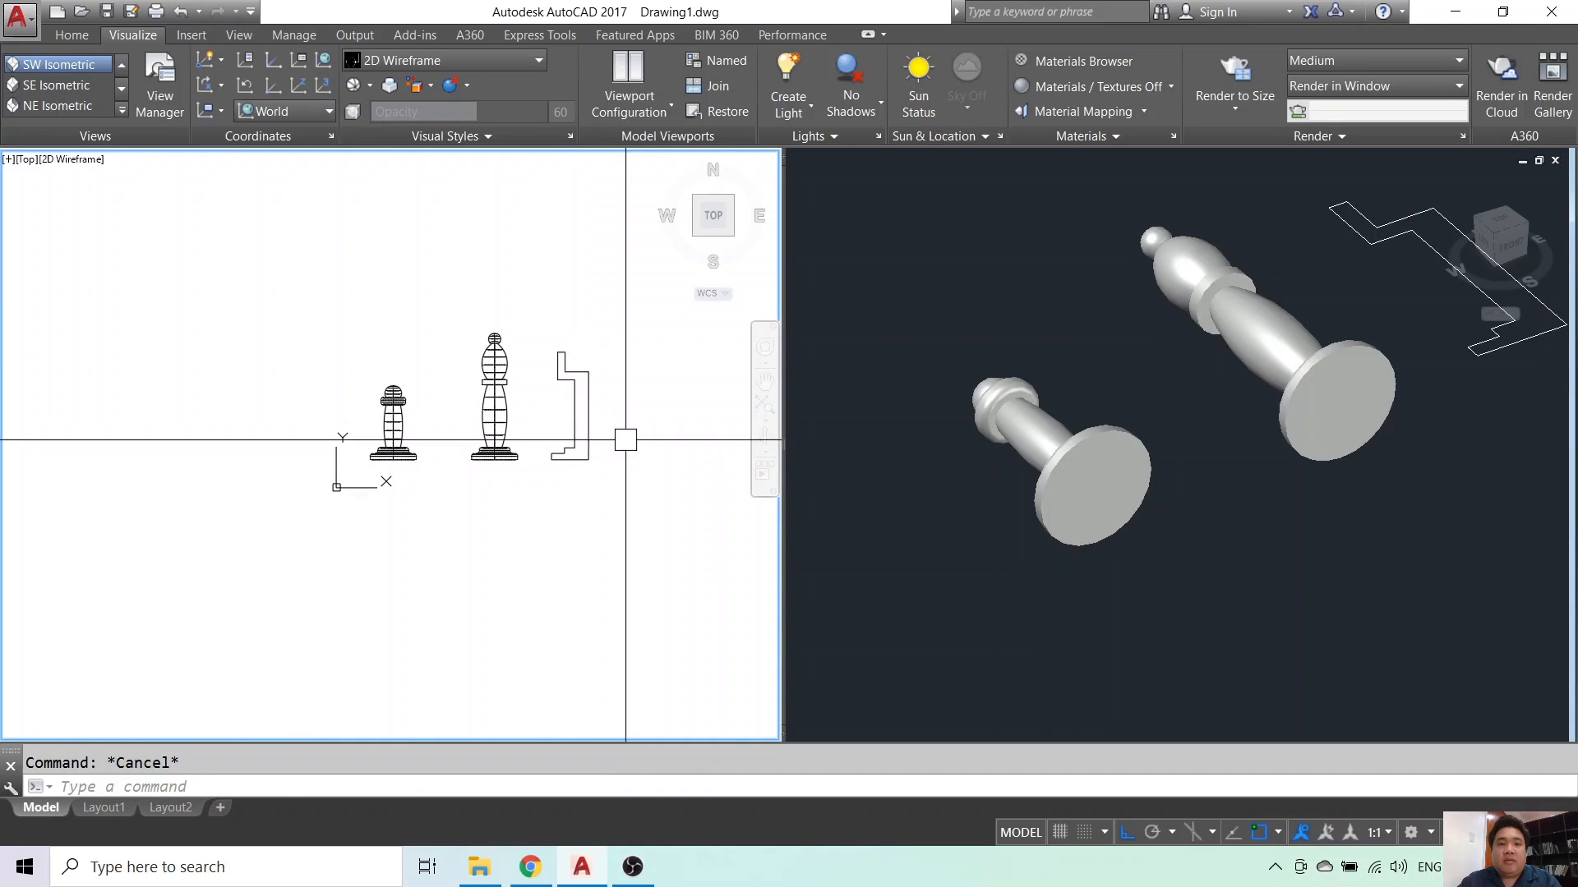
click(1364, 322)
middle_drag(1385, 307, 1560, 285)
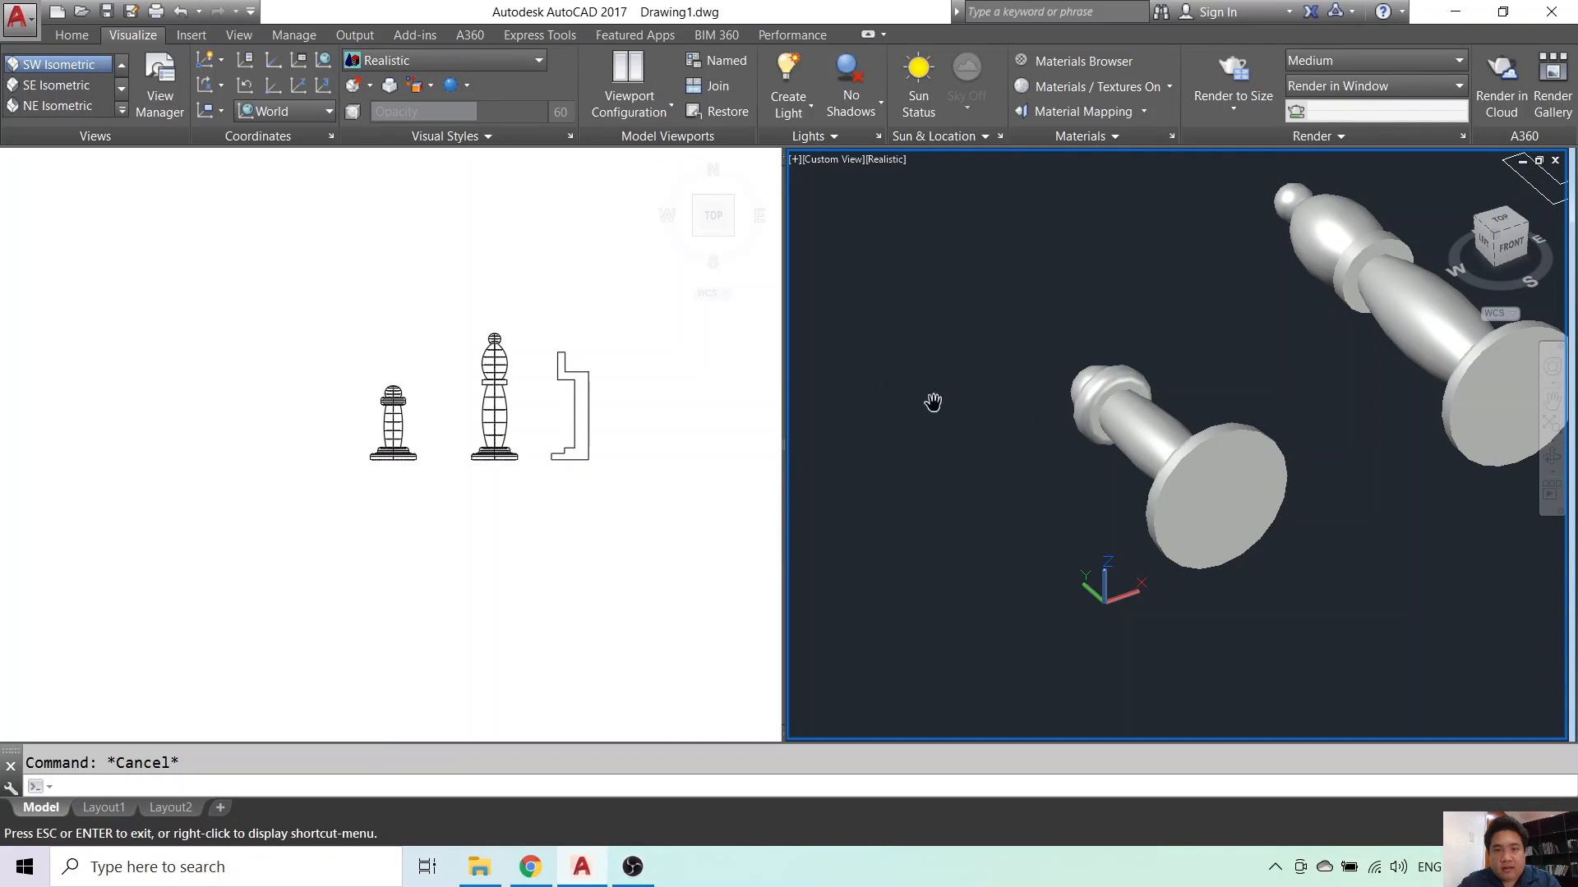
key(Escape)
scroll(954, 479, down, 2)
click(623, 429)
scroll(509, 475, up, 6)
middle_drag(698, 371, 382, 429)
scroll(375, 443, up, 4)
key(Escape)
- Set the fillet radius to 1 and round the base's lower-left corner
click(366, 461)
key(Escape)
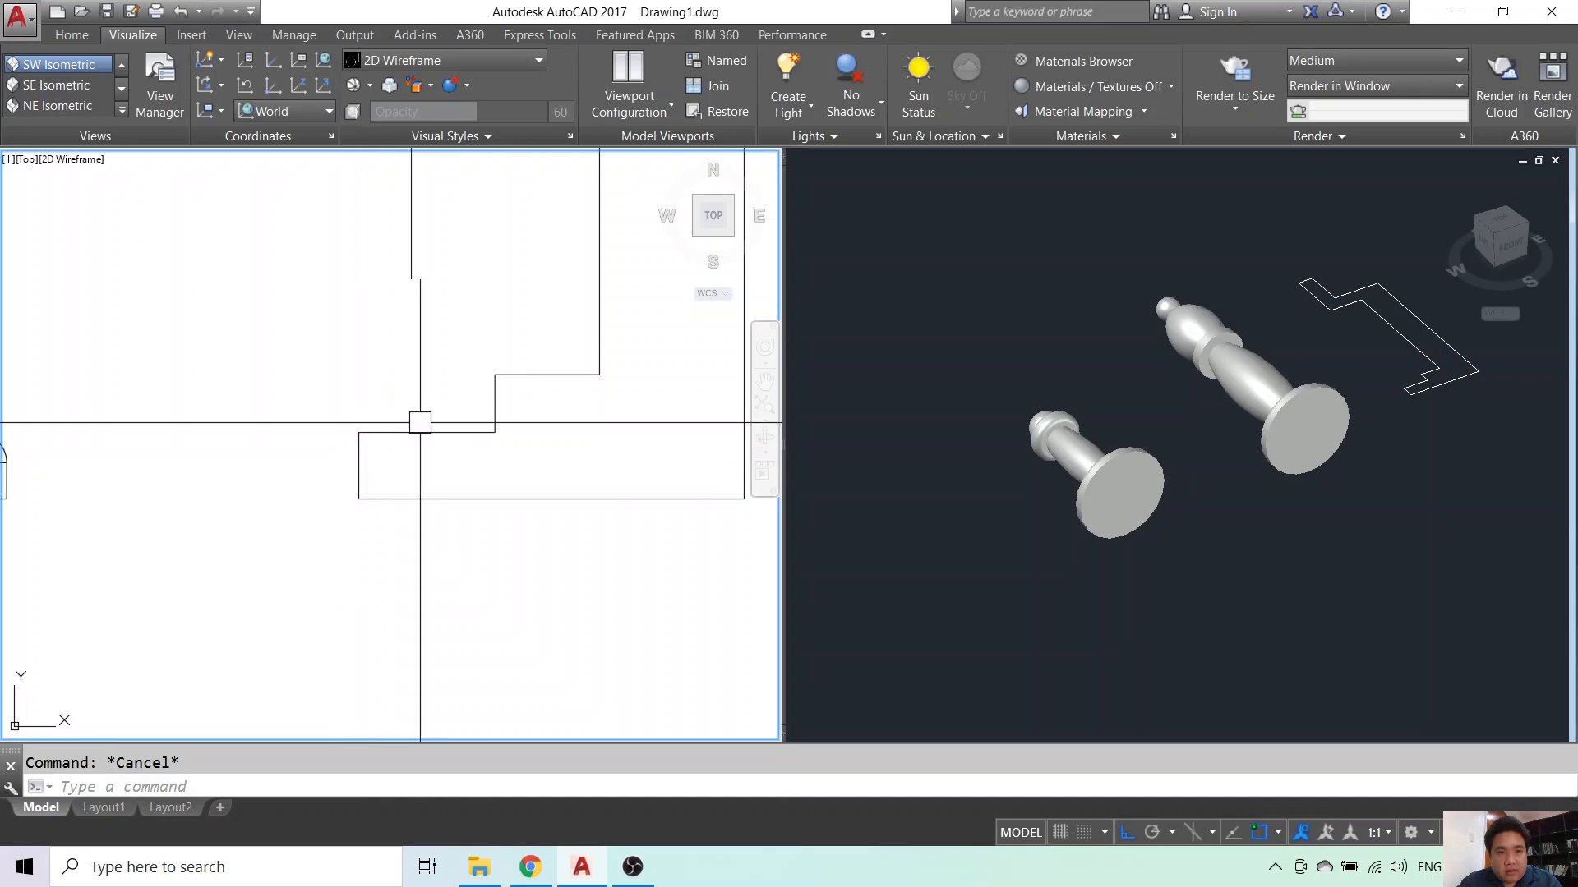
text(f)
key(Return)
text(r)
key(Return)
text(1)
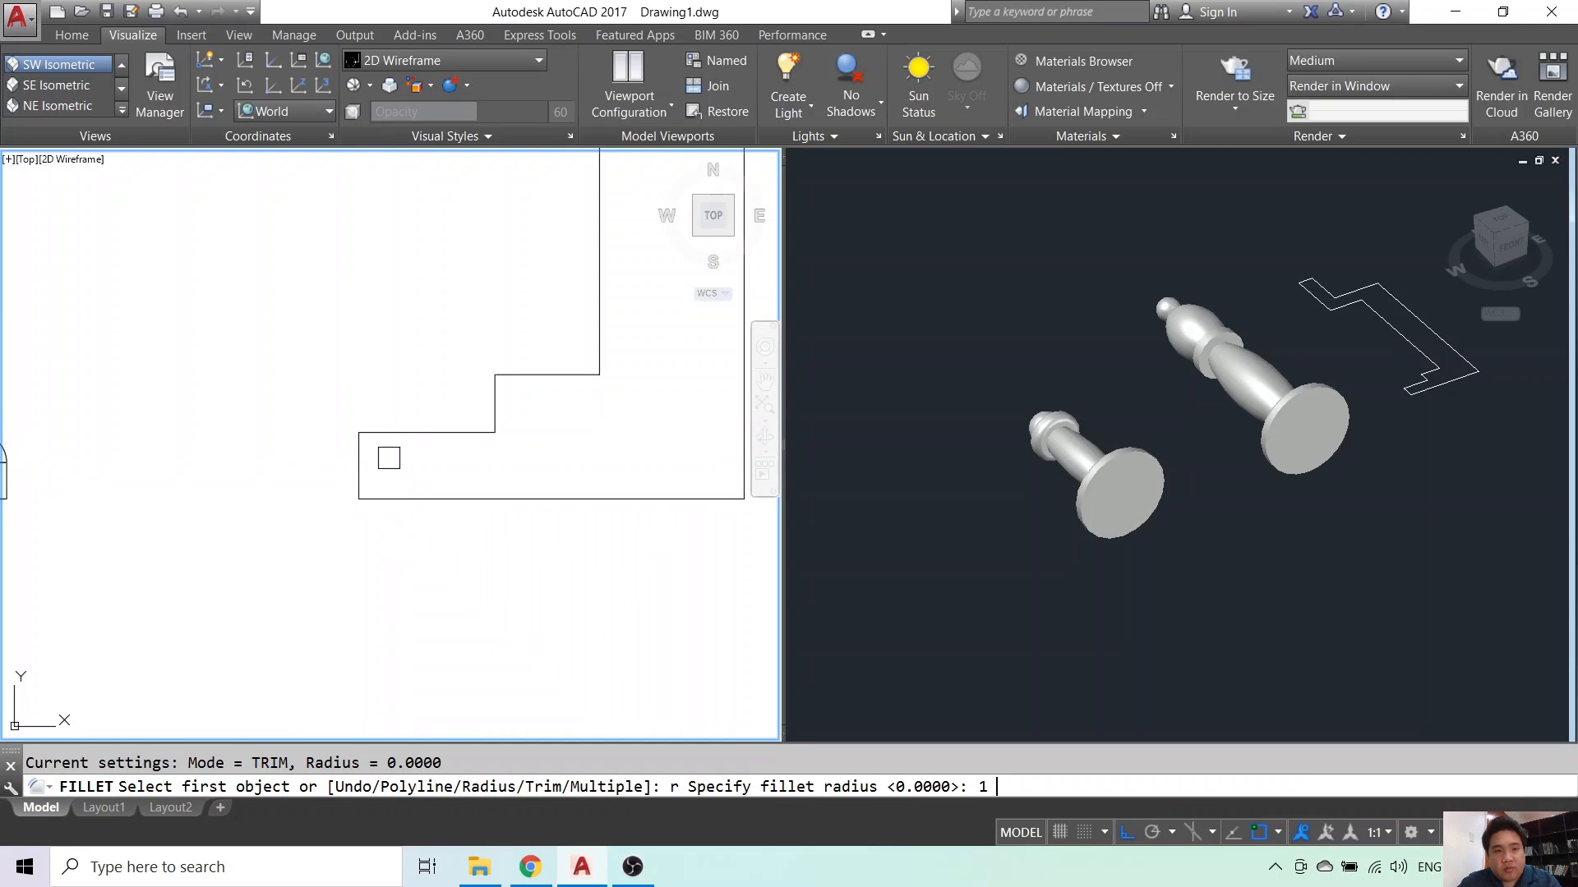
key(Return)
click(358, 448)
click(362, 433)
- Round the inner step corner with radius 1, then attempt another step corner
key(Return)
click(447, 433)
click(493, 400)
key(Return)
scroll(497, 387, up, 3)
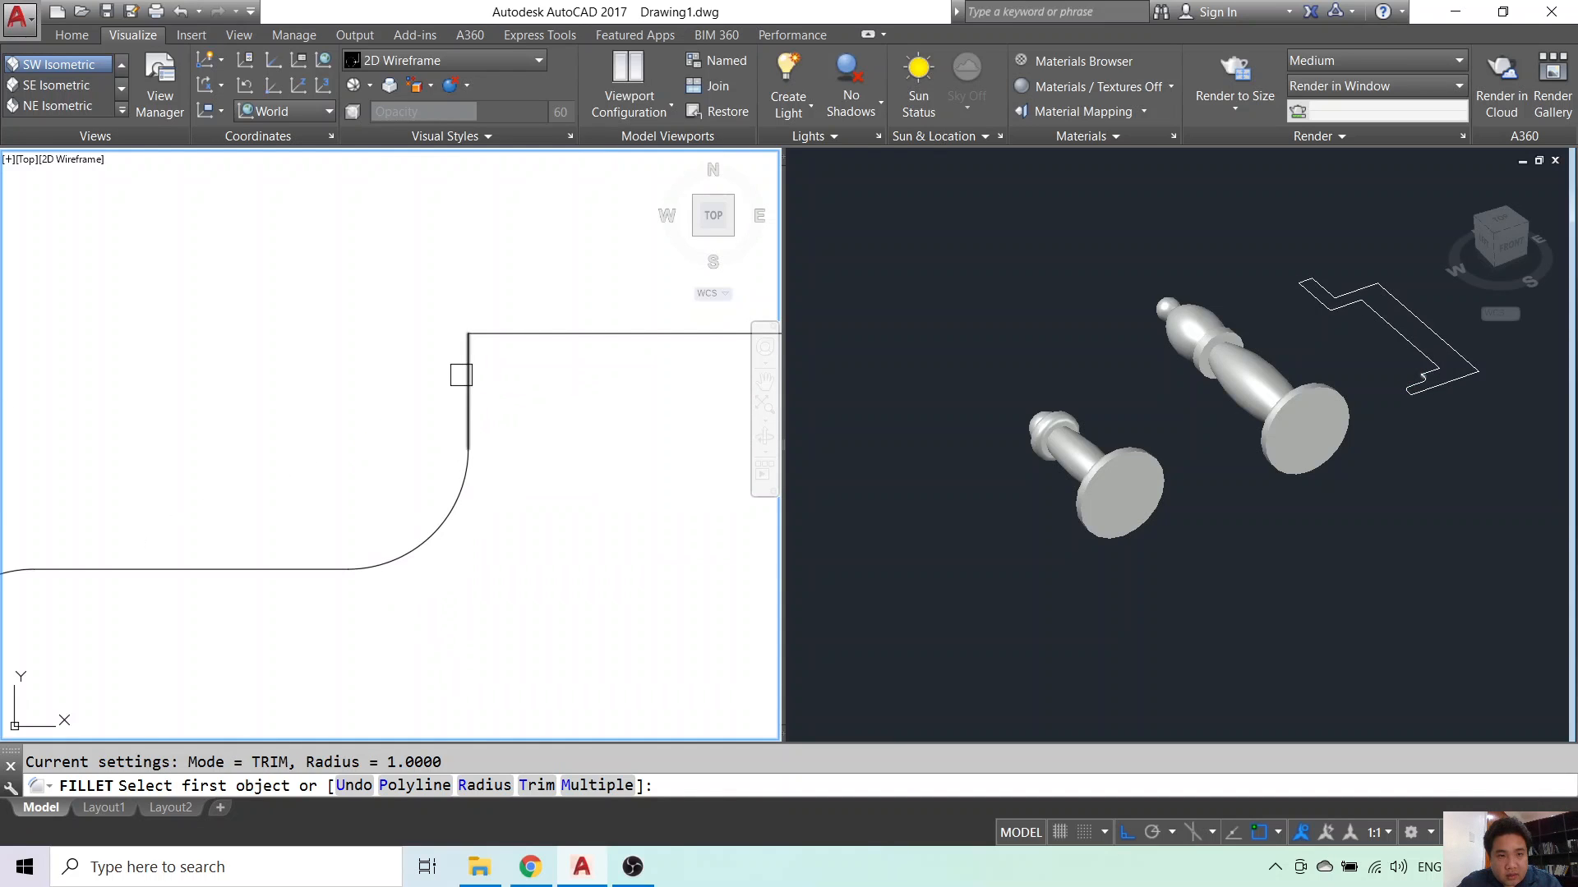
click(462, 373)
click(544, 338)
scroll(550, 349, down, 3)
scroll(590, 344, up, 1)
- Move the step's top edge upward by grip-editing the rook profile
click(589, 344)
click(572, 344)
click(572, 325)
key(Escape)
- Attempt to fillet the step's top edge, cancelling the failed pick
text(f)
key(Return)
click(535, 325)
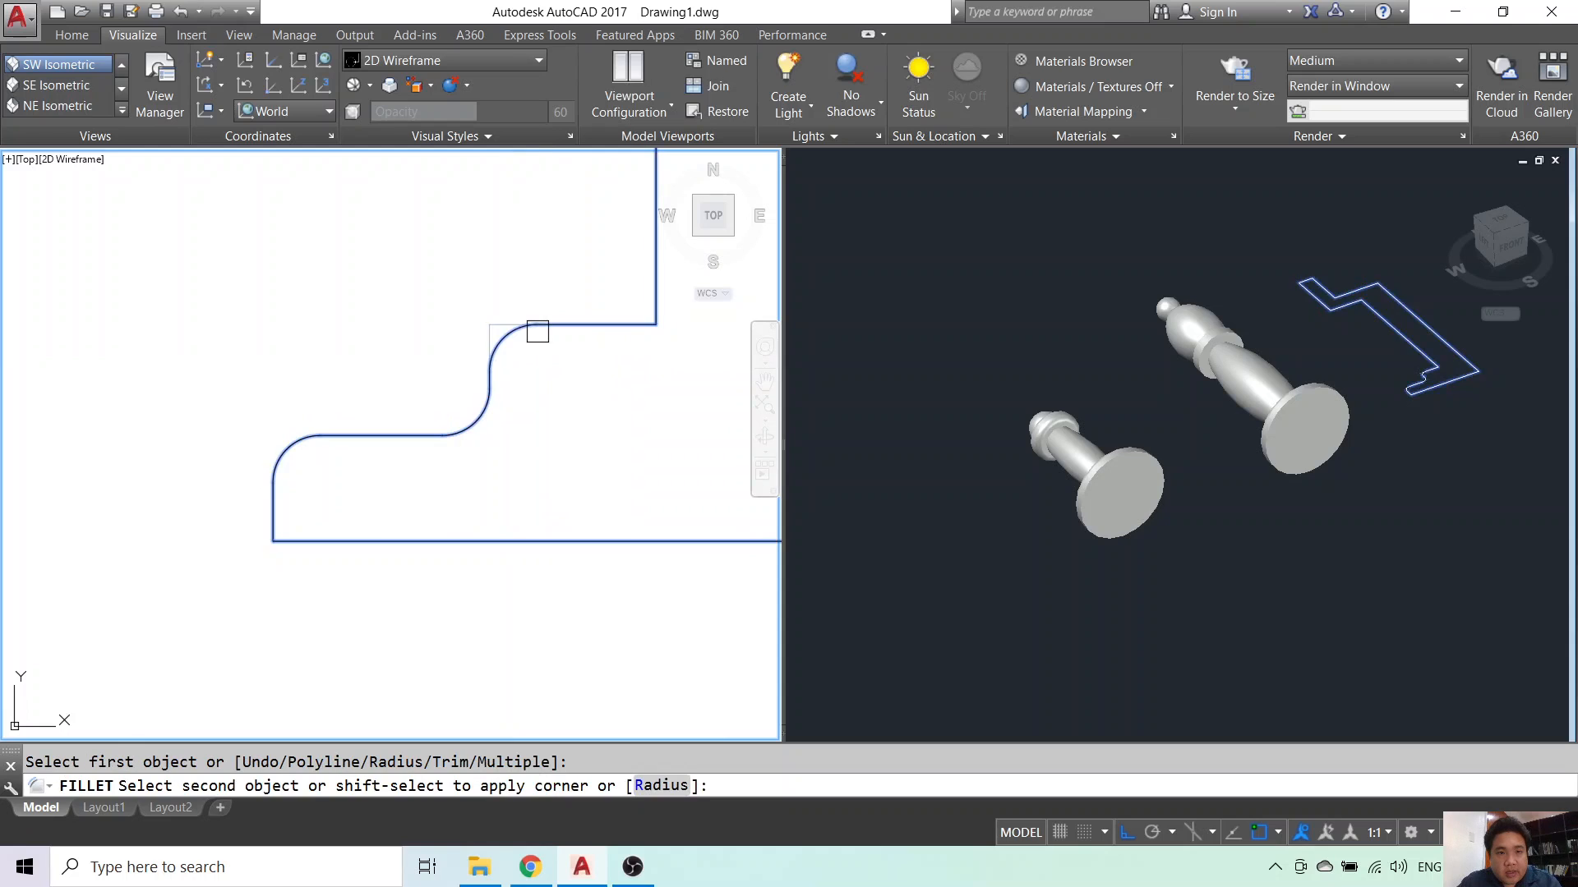
scroll(658, 304, down, 2)
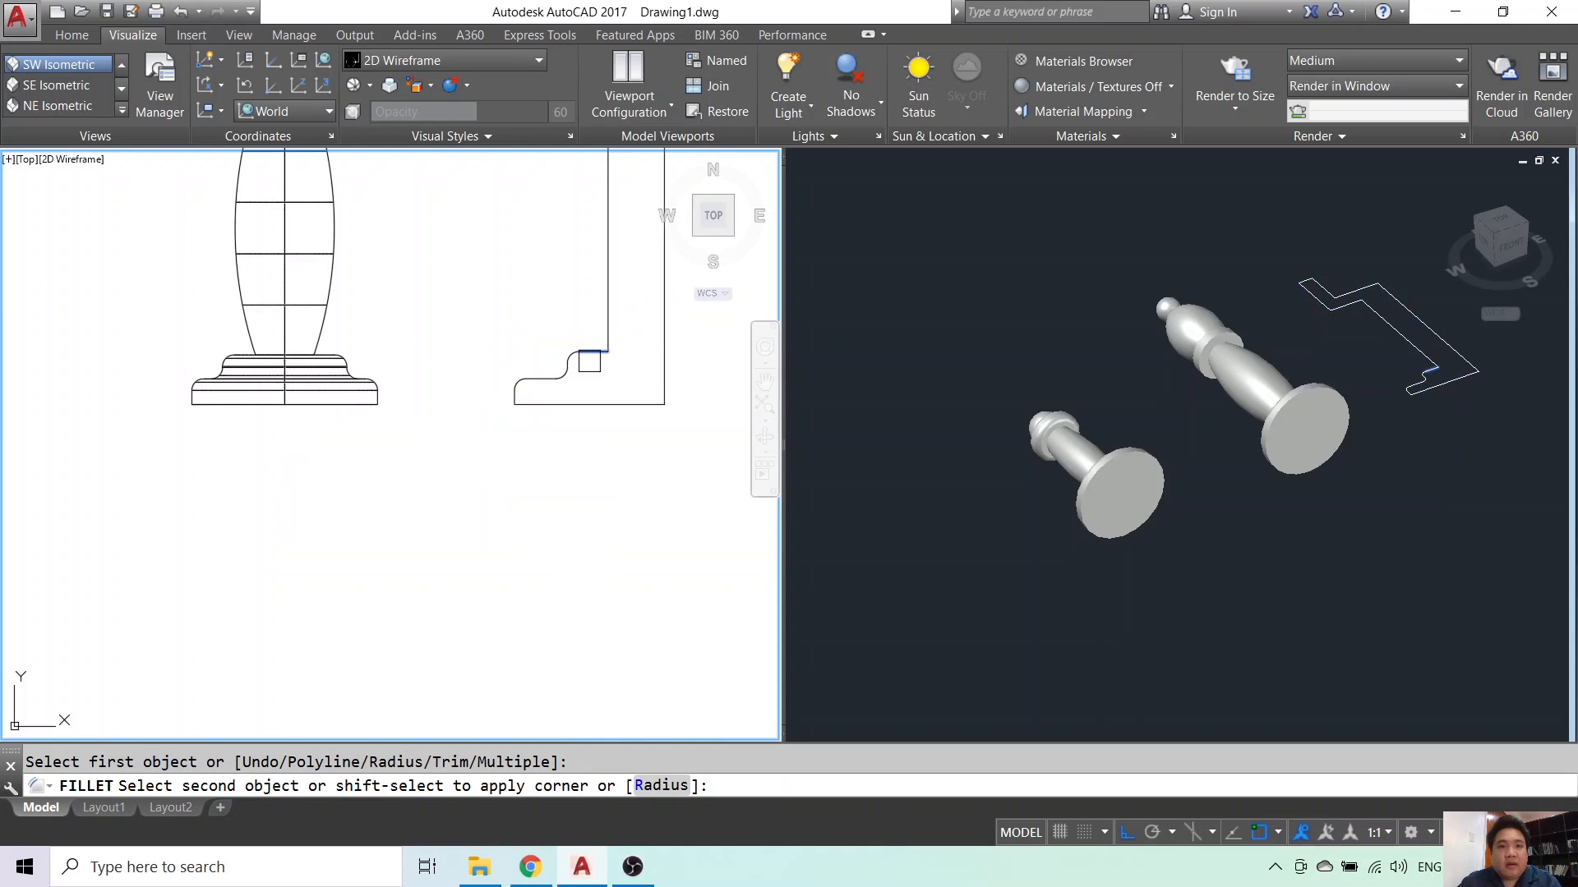
scroll(526, 386, up, 2)
click(519, 419)
scroll(518, 419, up, 1)
key(Escape)
scroll(511, 380, down, 3)
scroll(526, 411, up, 5)
- Round the right step corner with radius 1 and try the next corner
key(Return)
click(545, 426)
click(600, 486)
key(Return)
click(482, 424)
scroll(436, 444, down, 4)
key(Escape)
key(Escape)
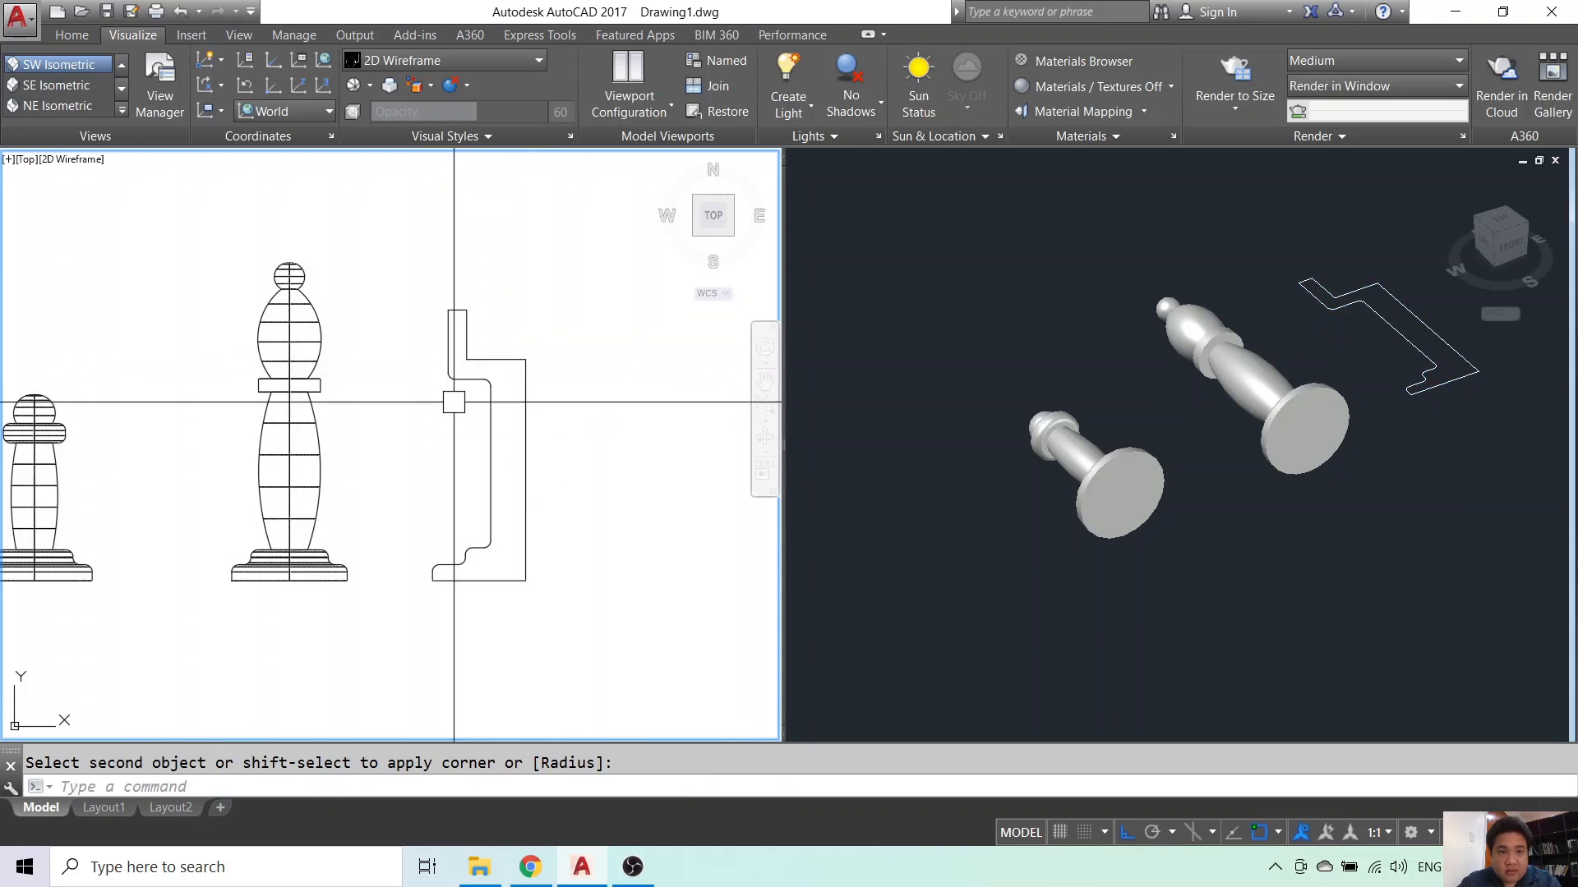
click(604, 484)
key(Escape)
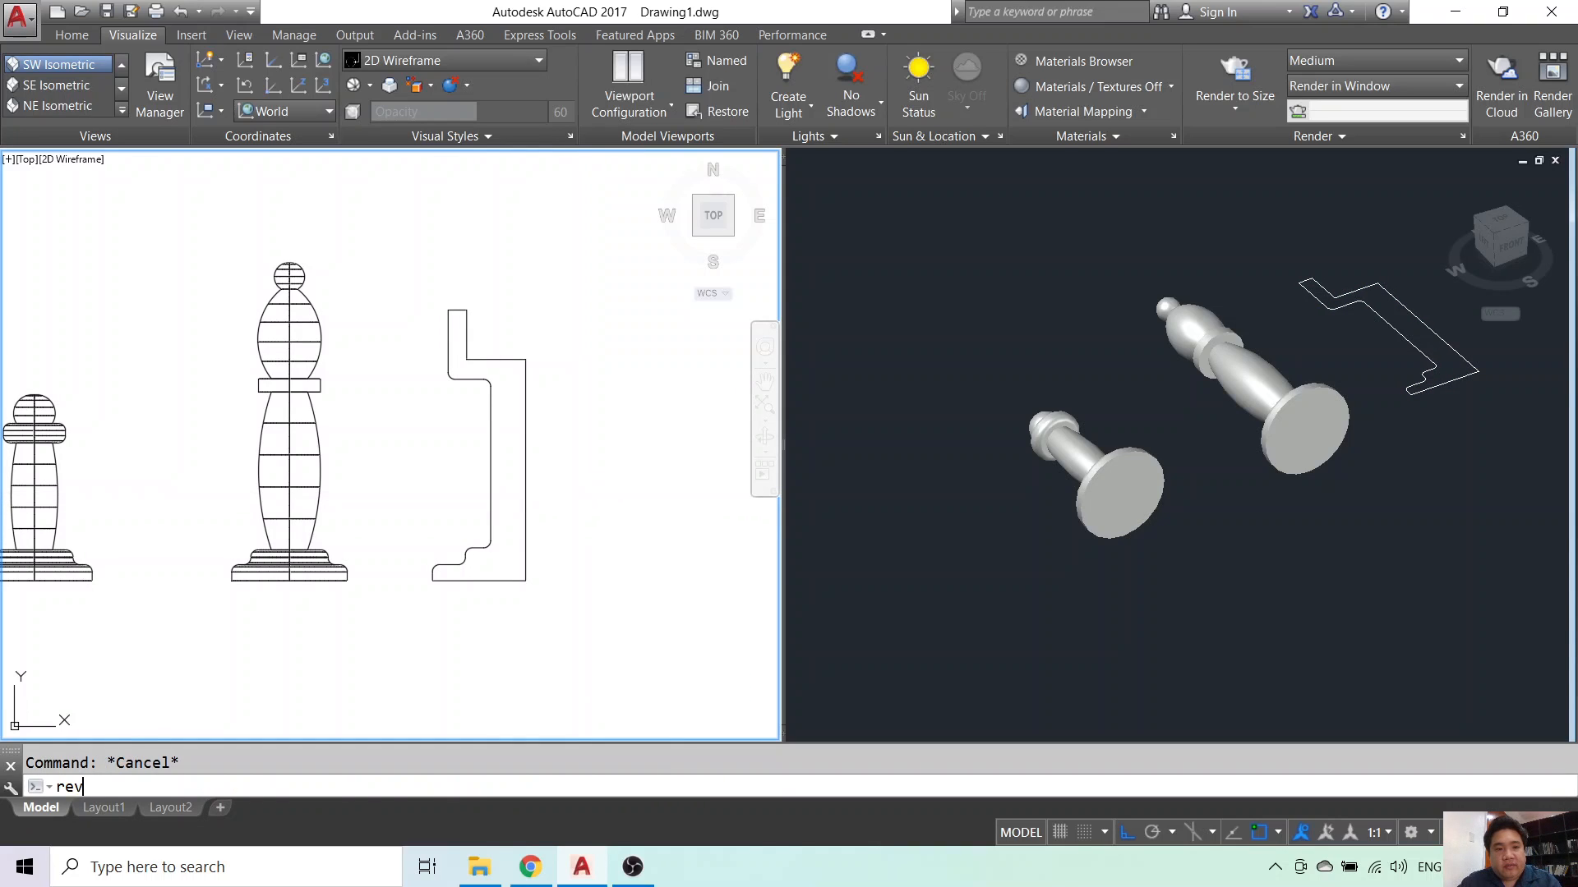
- Start revolving the rook profile with REV, then cancel after an invalid axis point
text(rev)
key(Return)
click(524, 394)
key(Return)
click(526, 493)
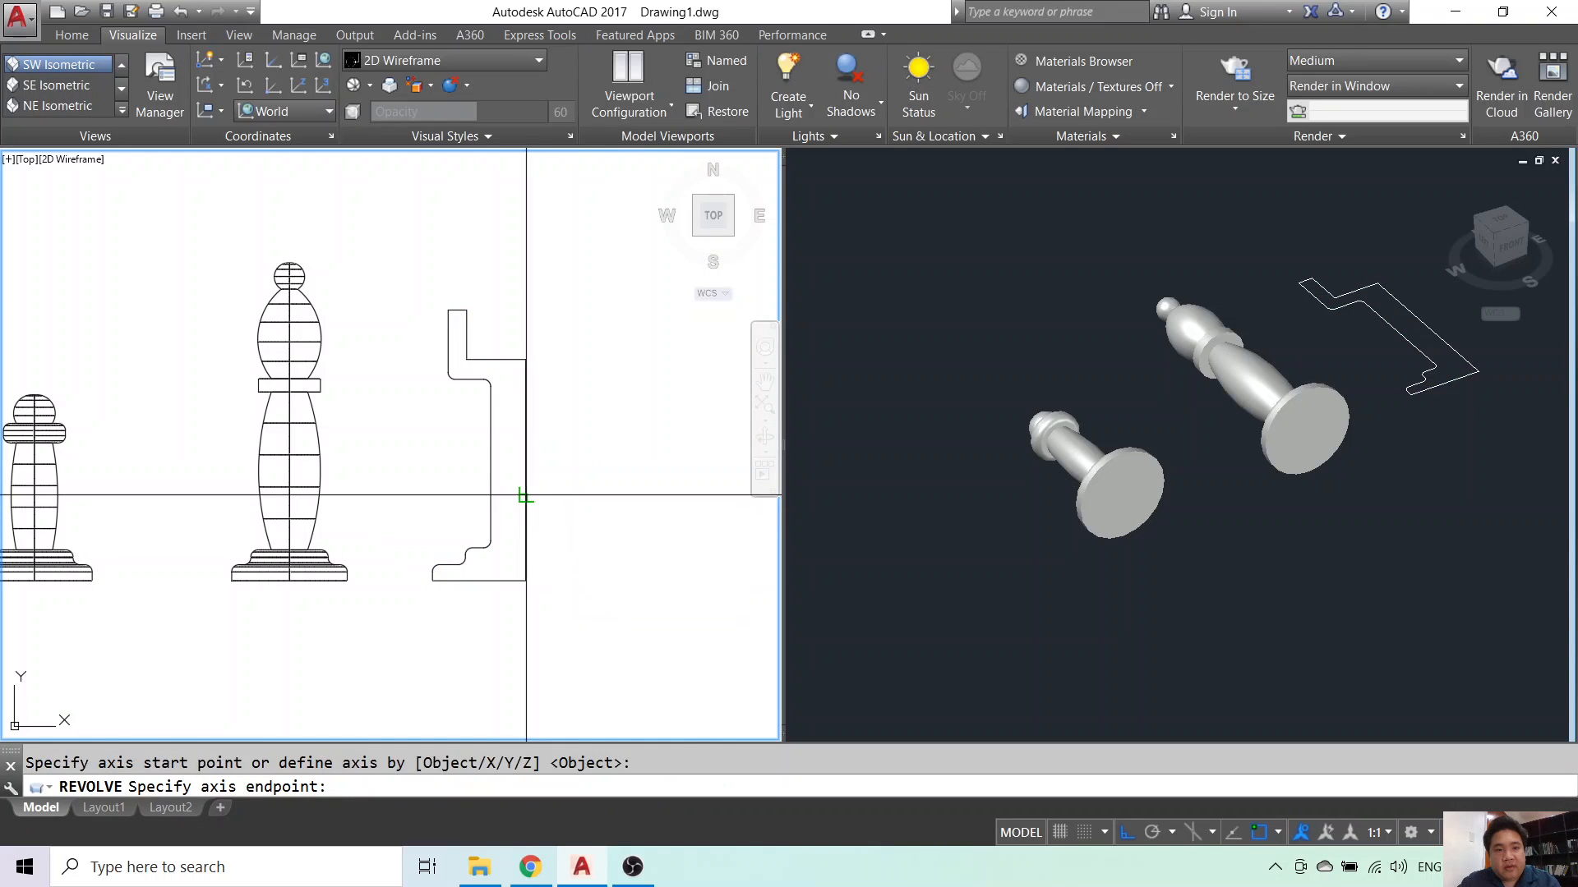
key(Escape)
- Revolve the rook half-profile a full 360° about its right edge into a solid
text(re)
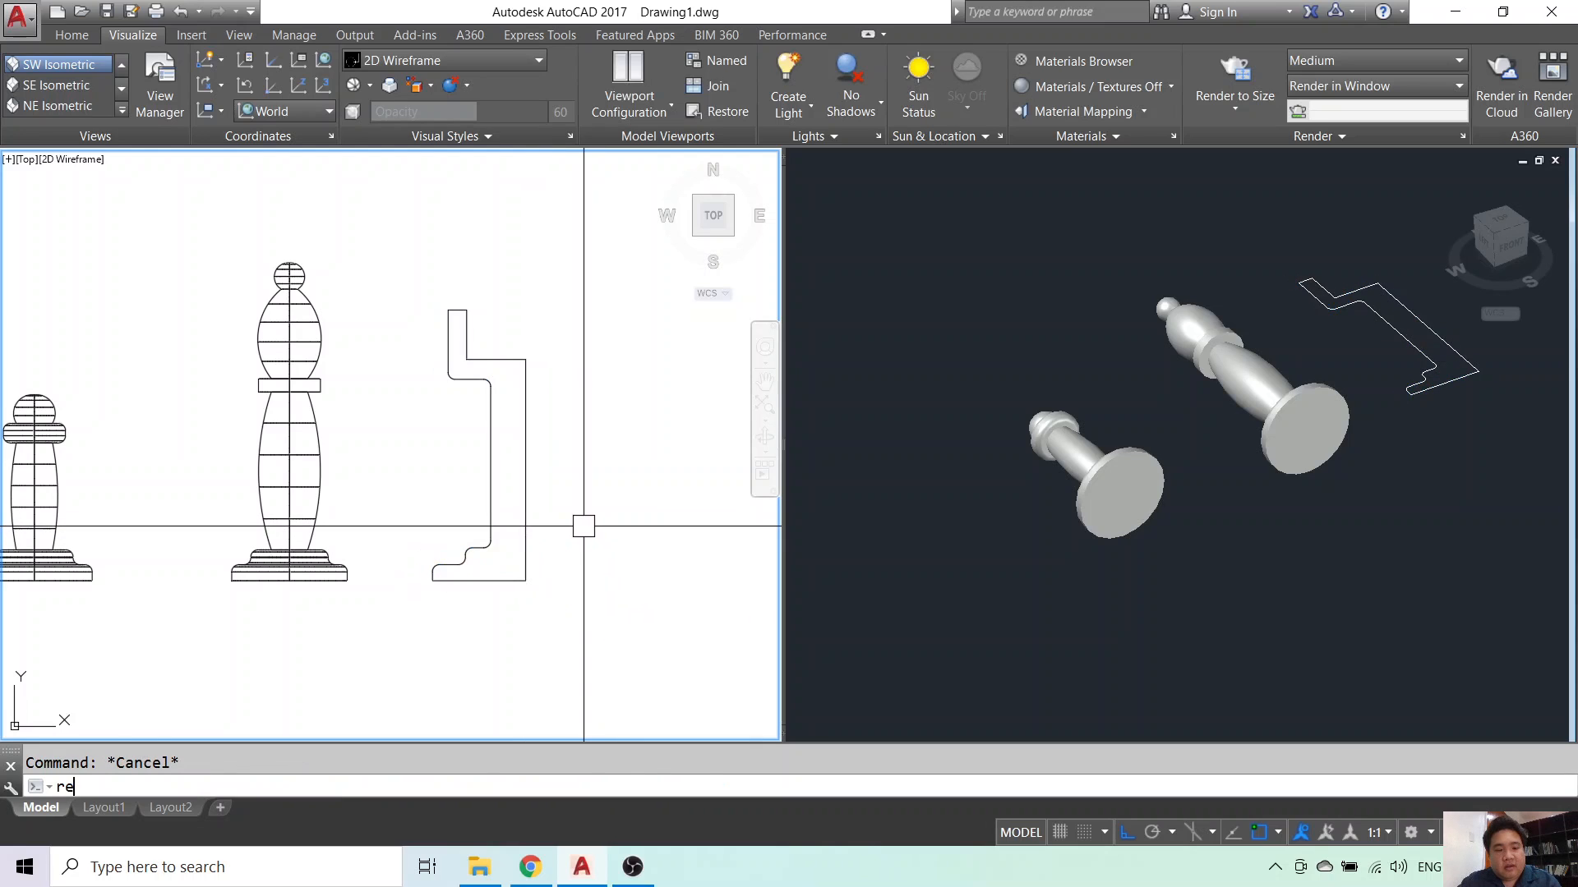
text(v)
key(Return)
click(526, 493)
key(Return)
click(523, 488)
click(514, 382)
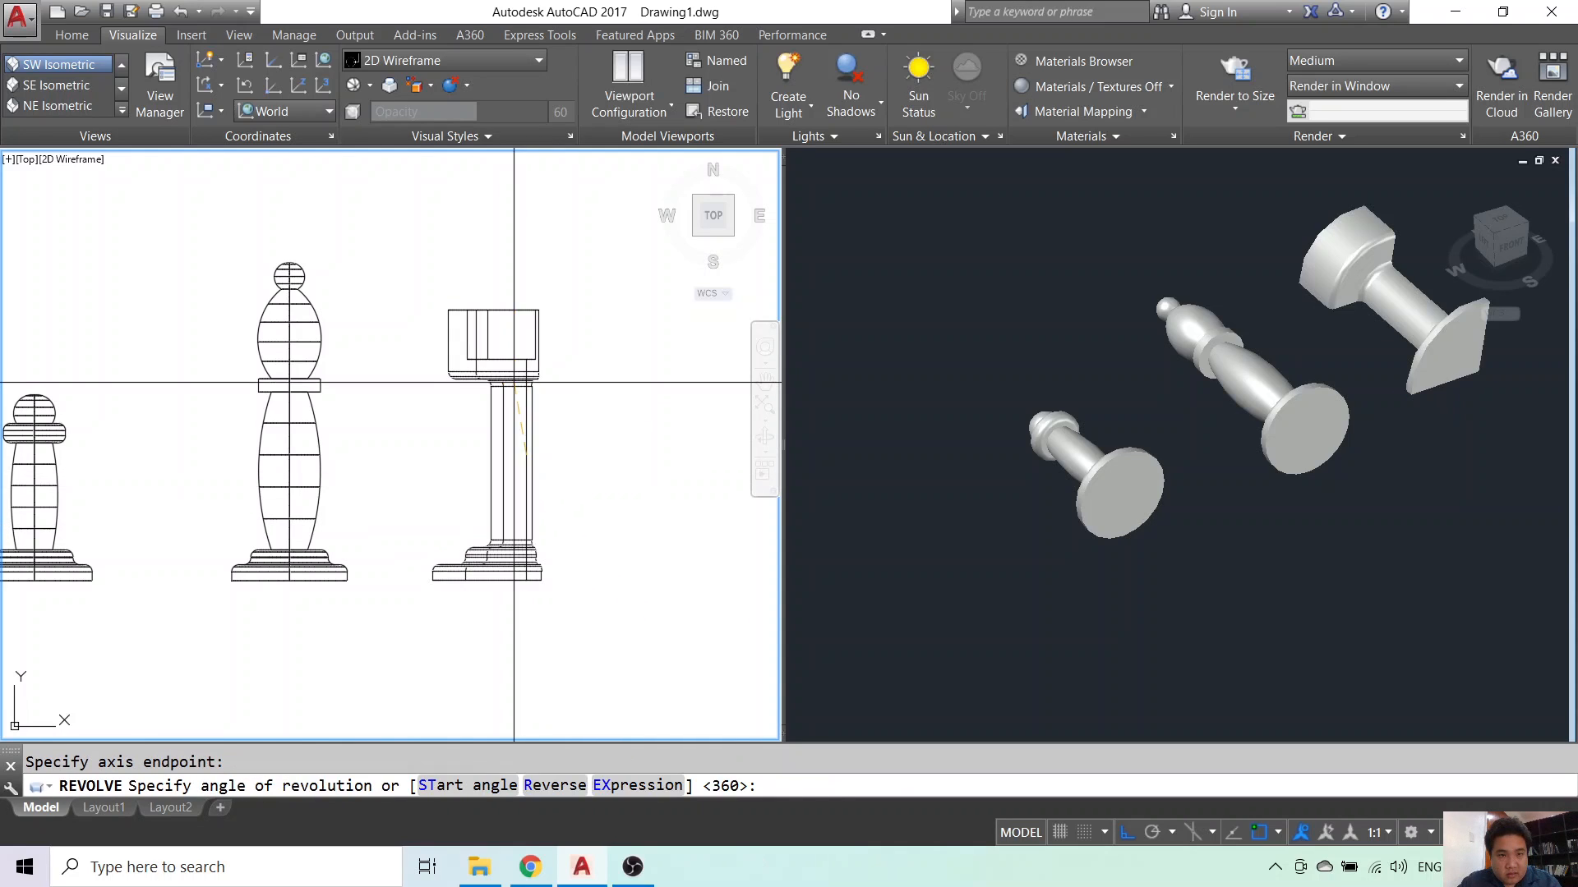
key(Return)
key(Escape)
scroll(593, 465, down, 4)
- Select the rook, bishop and pawn solids in the 3D viewport
click(1245, 328)
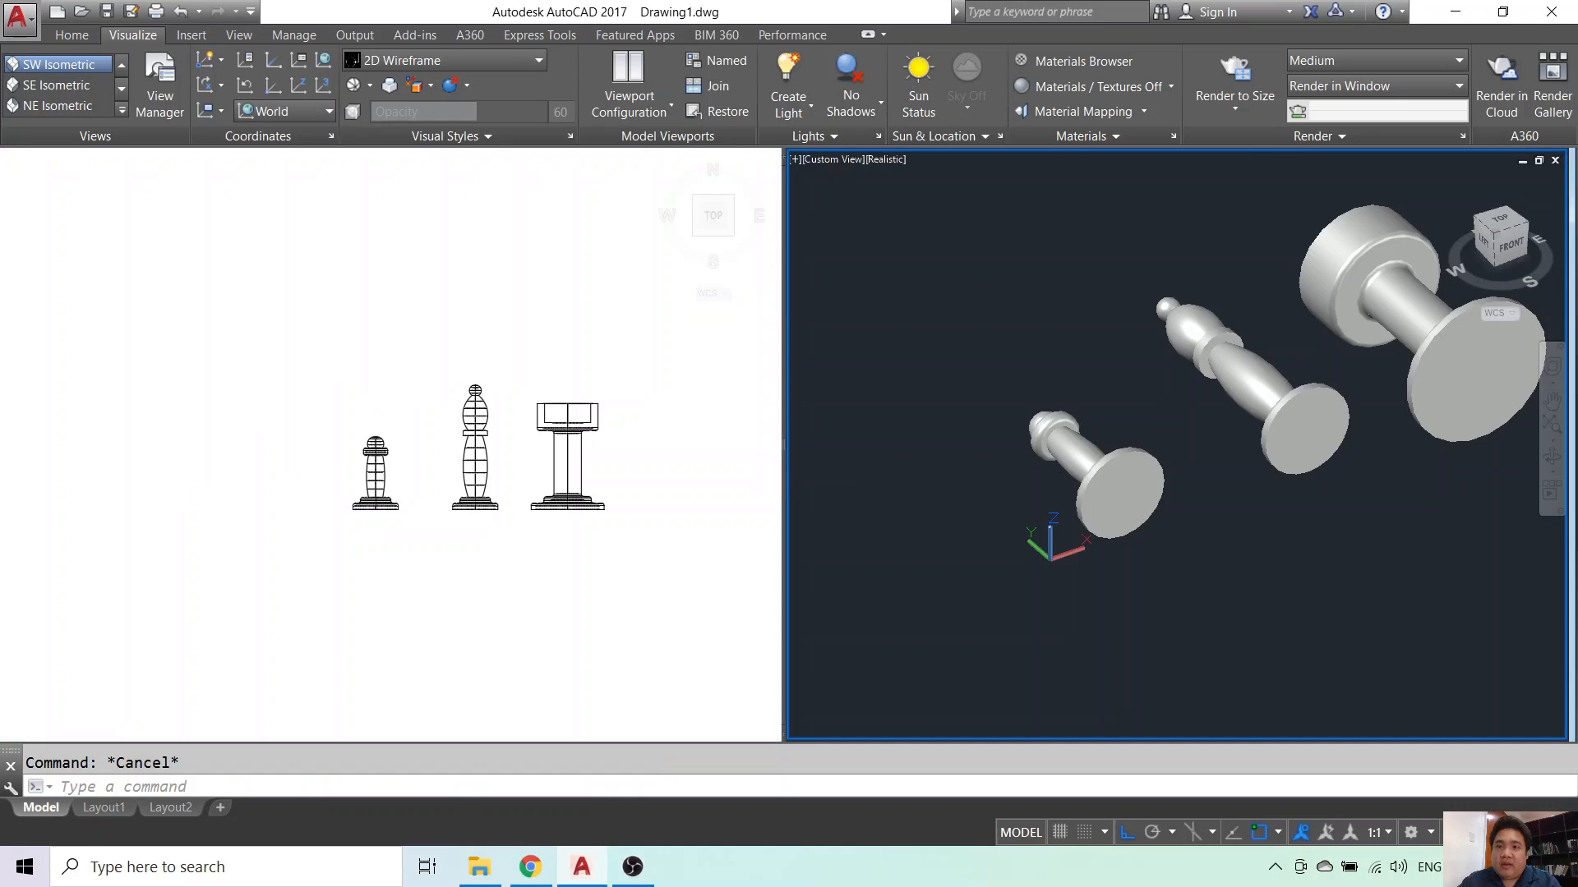
middle_drag(1306, 383, 1127, 460)
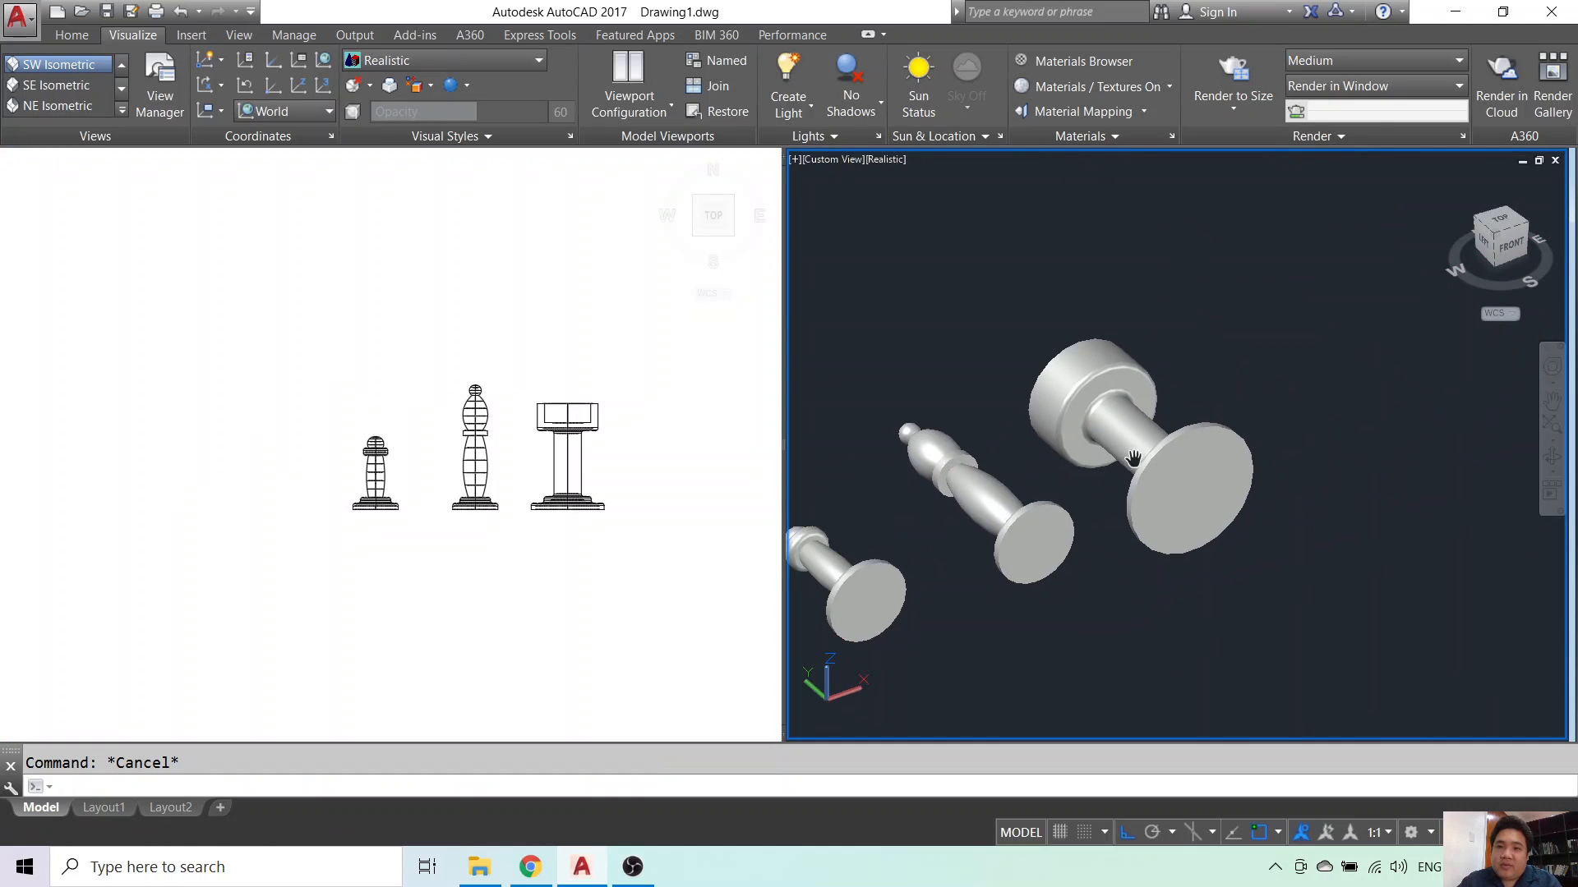
click(1153, 530)
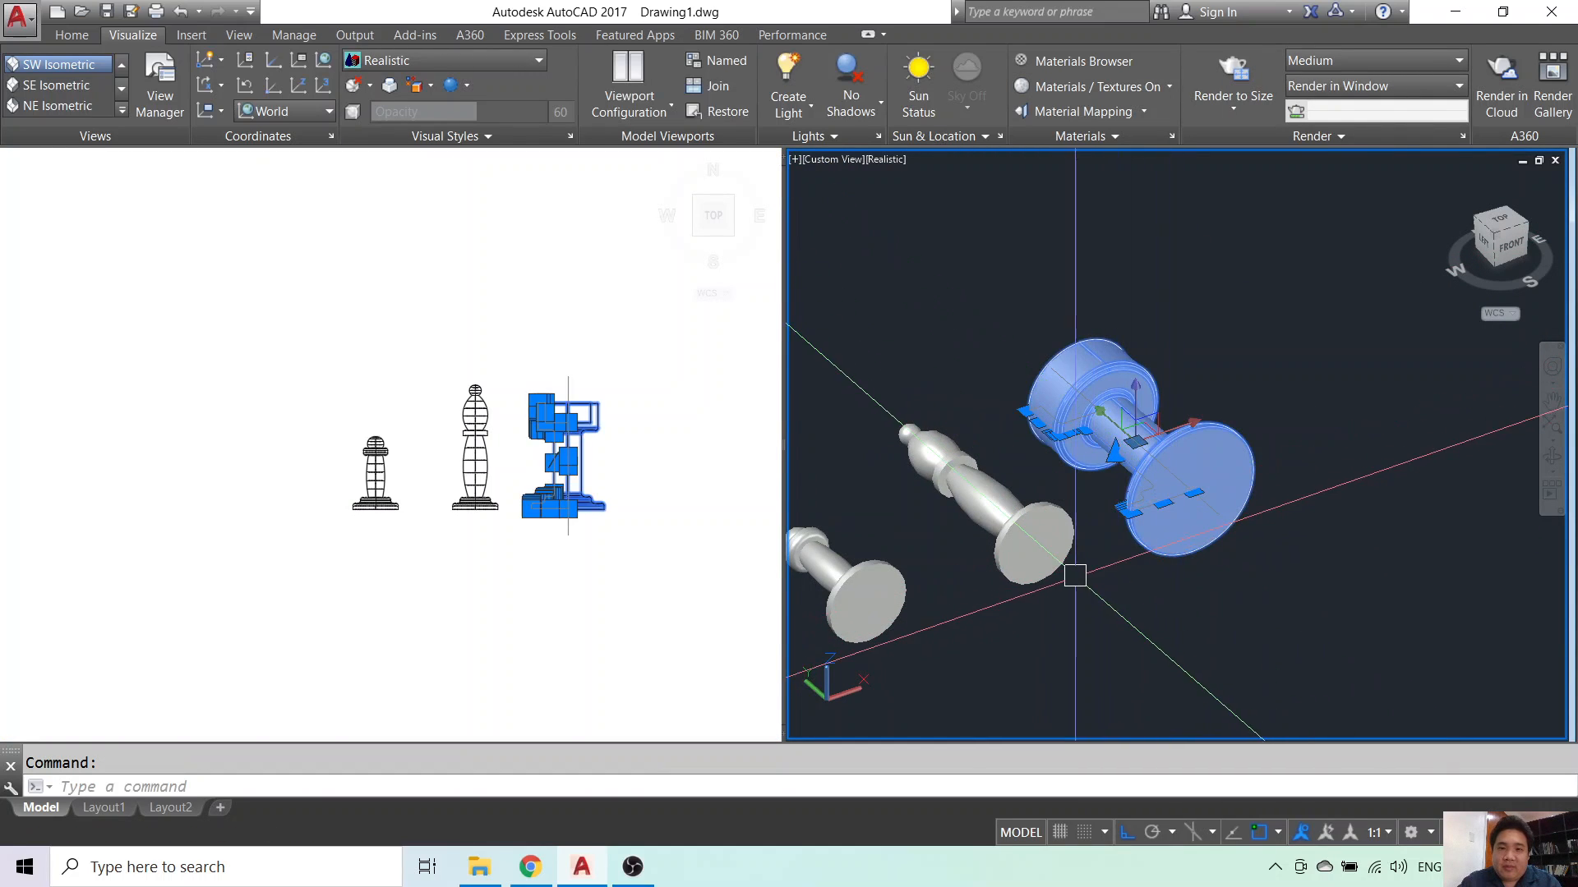
click(1060, 538)
click(867, 596)
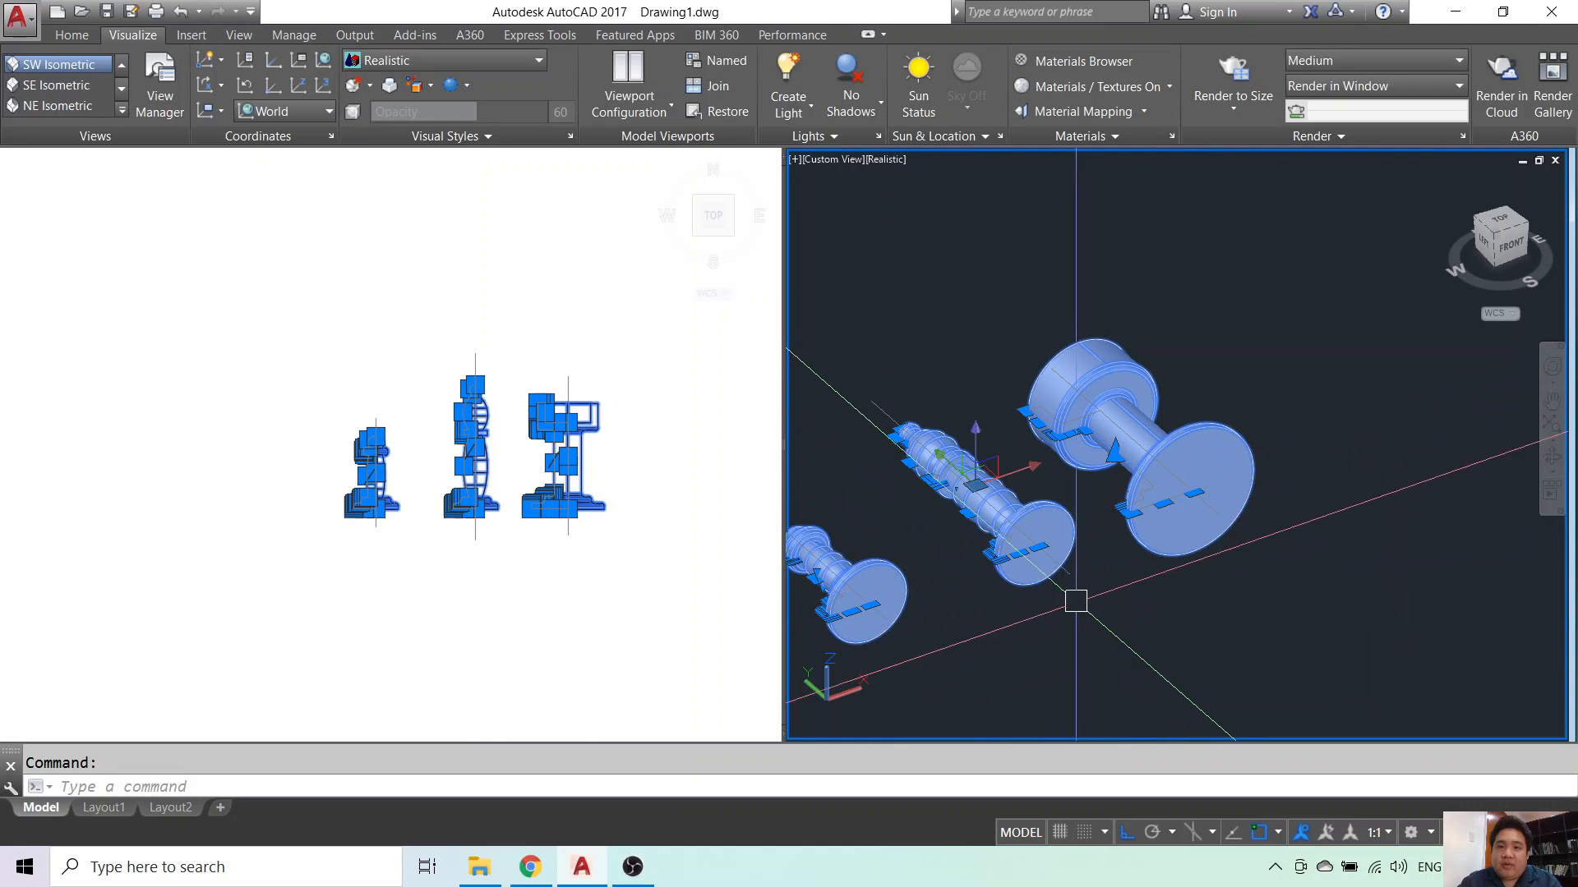
scroll(1117, 586, down, 5)
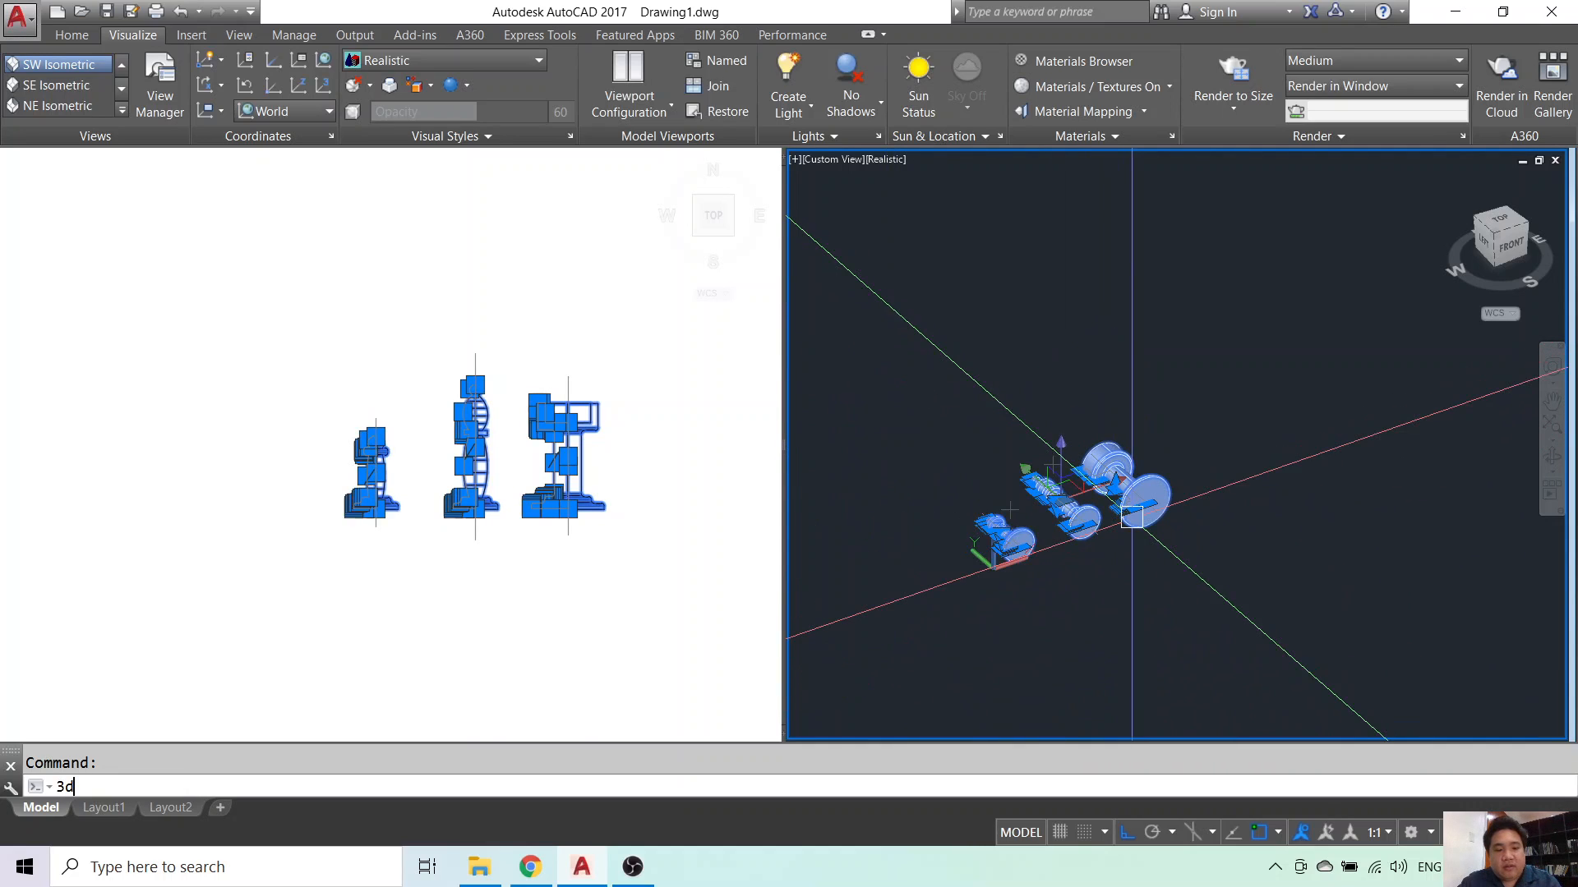
- Rotate the three pieces 90° about the ring axis so they stand upright
key(Return)
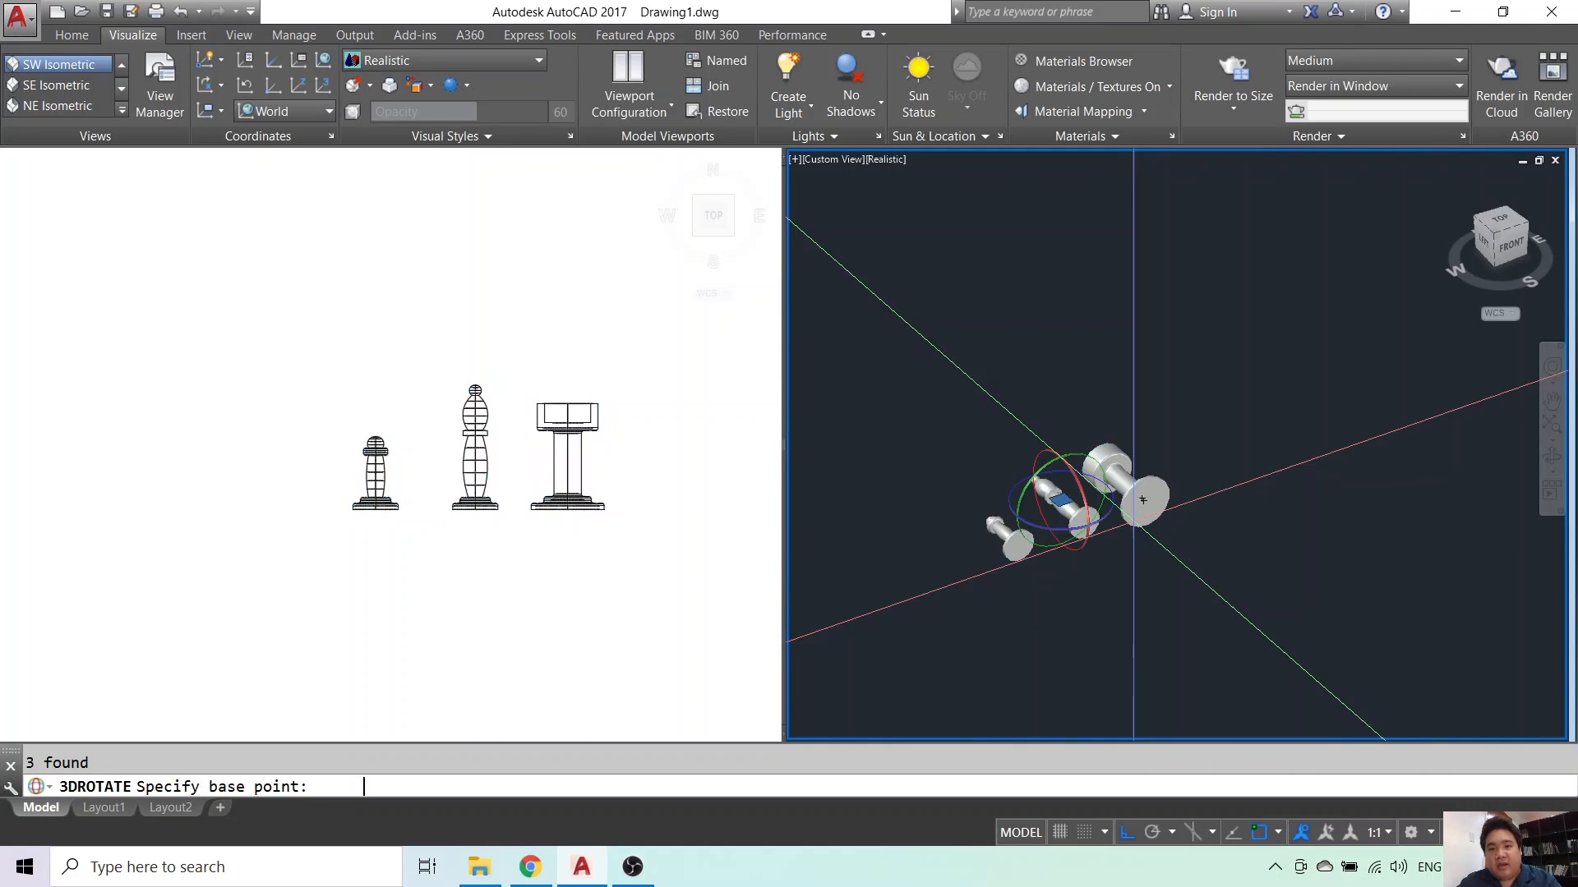
click(1037, 448)
click(1056, 361)
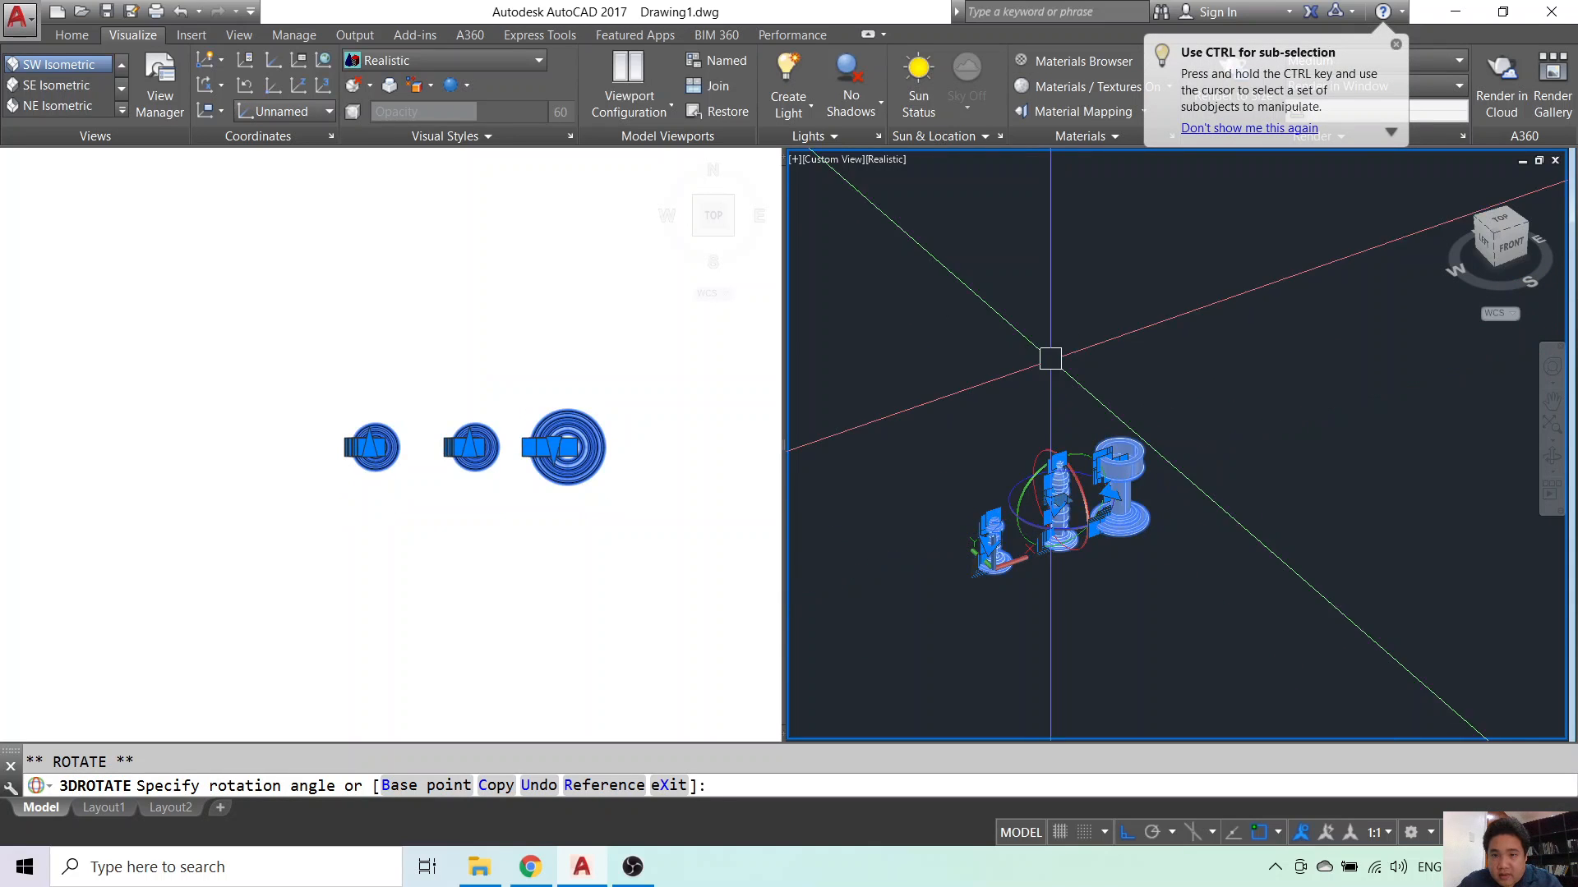
key(Escape)
scroll(1174, 466, up, 2)
scroll(1174, 465, up, 2)
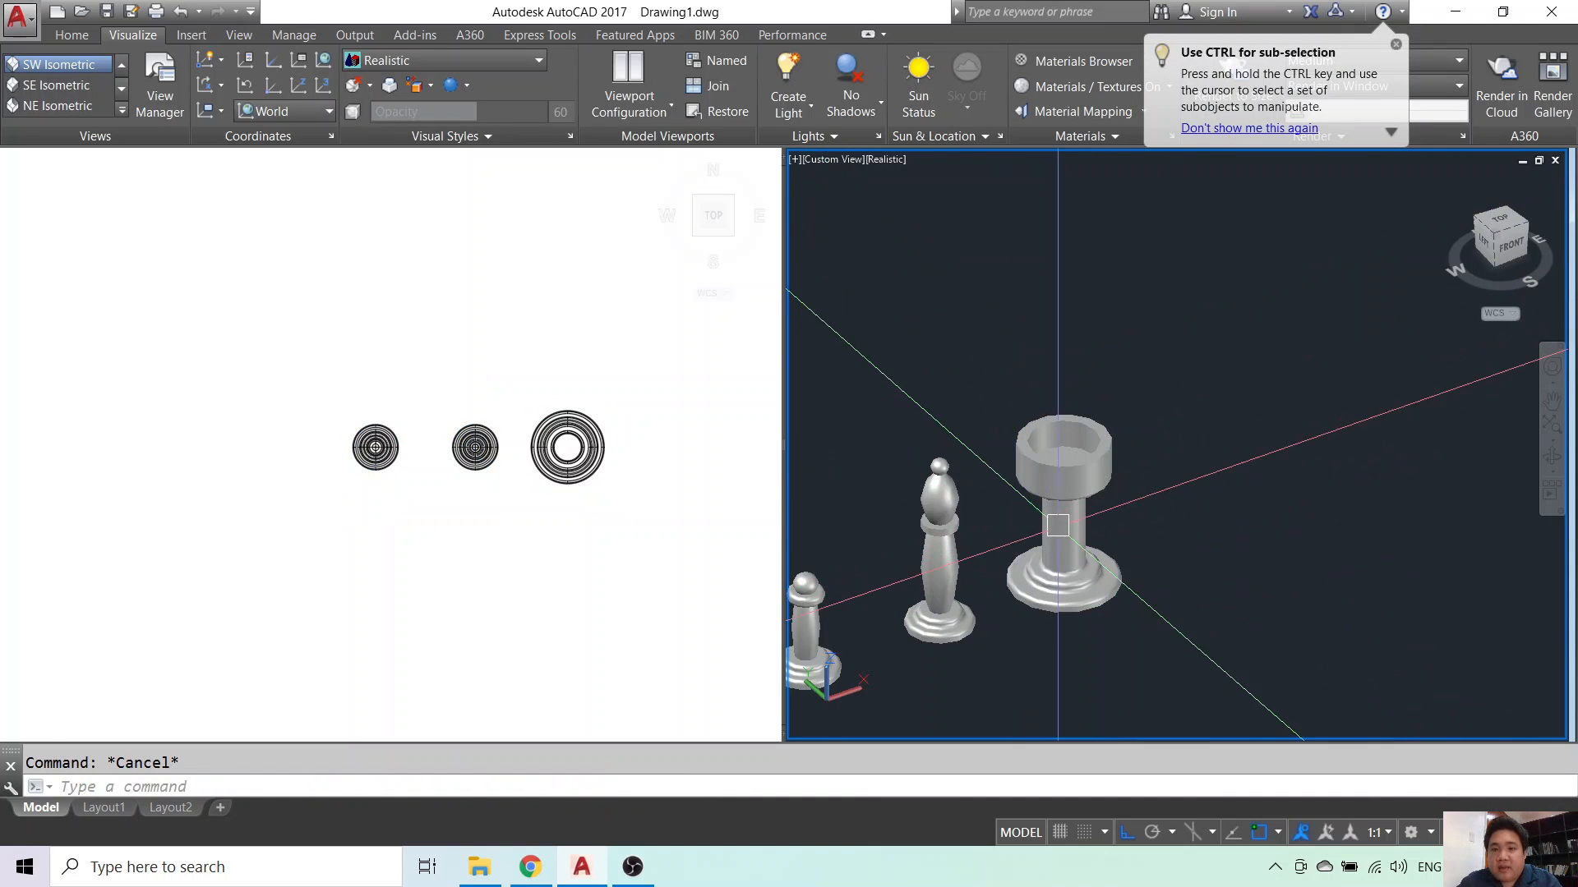
middle_drag(1057, 525, 1164, 402)
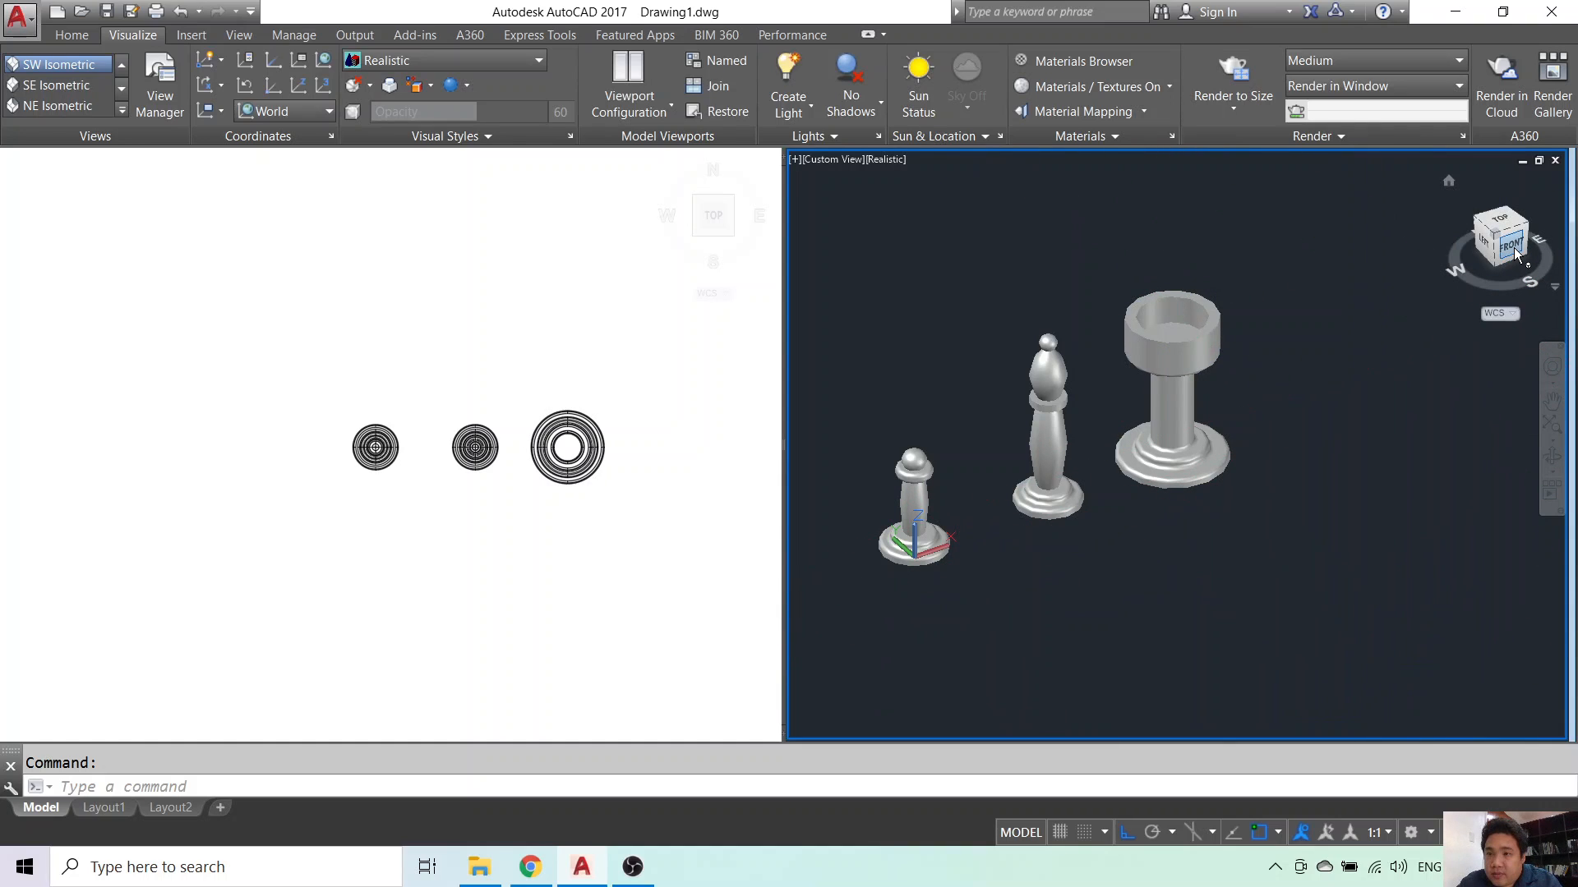
- Switch the top viewport to Shades of Gray, then to the Shaded visual style
click(511, 323)
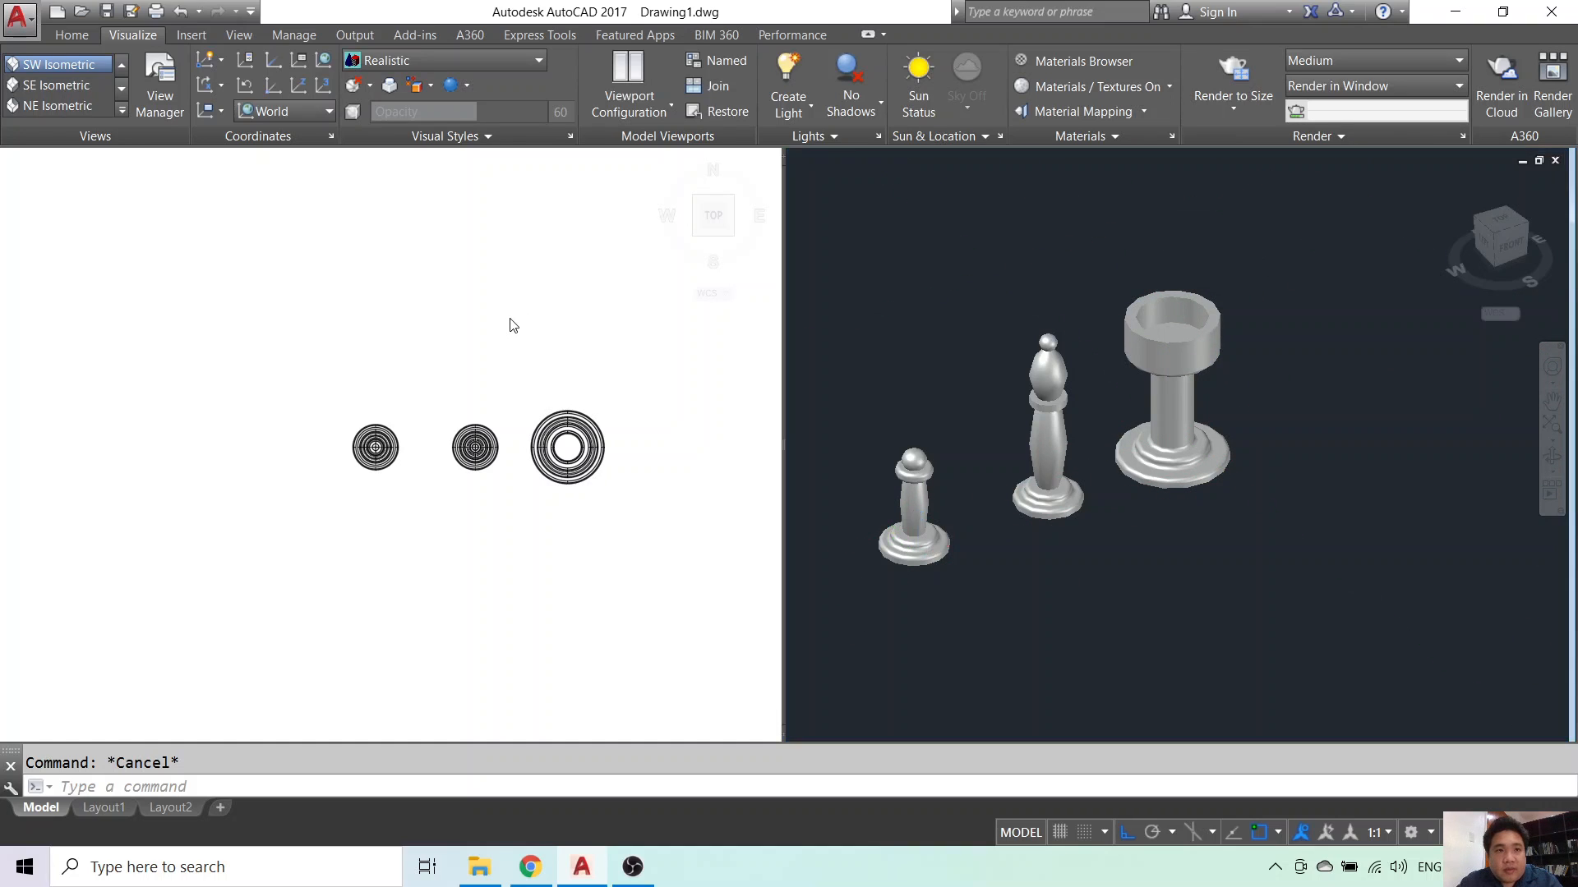
click(461, 62)
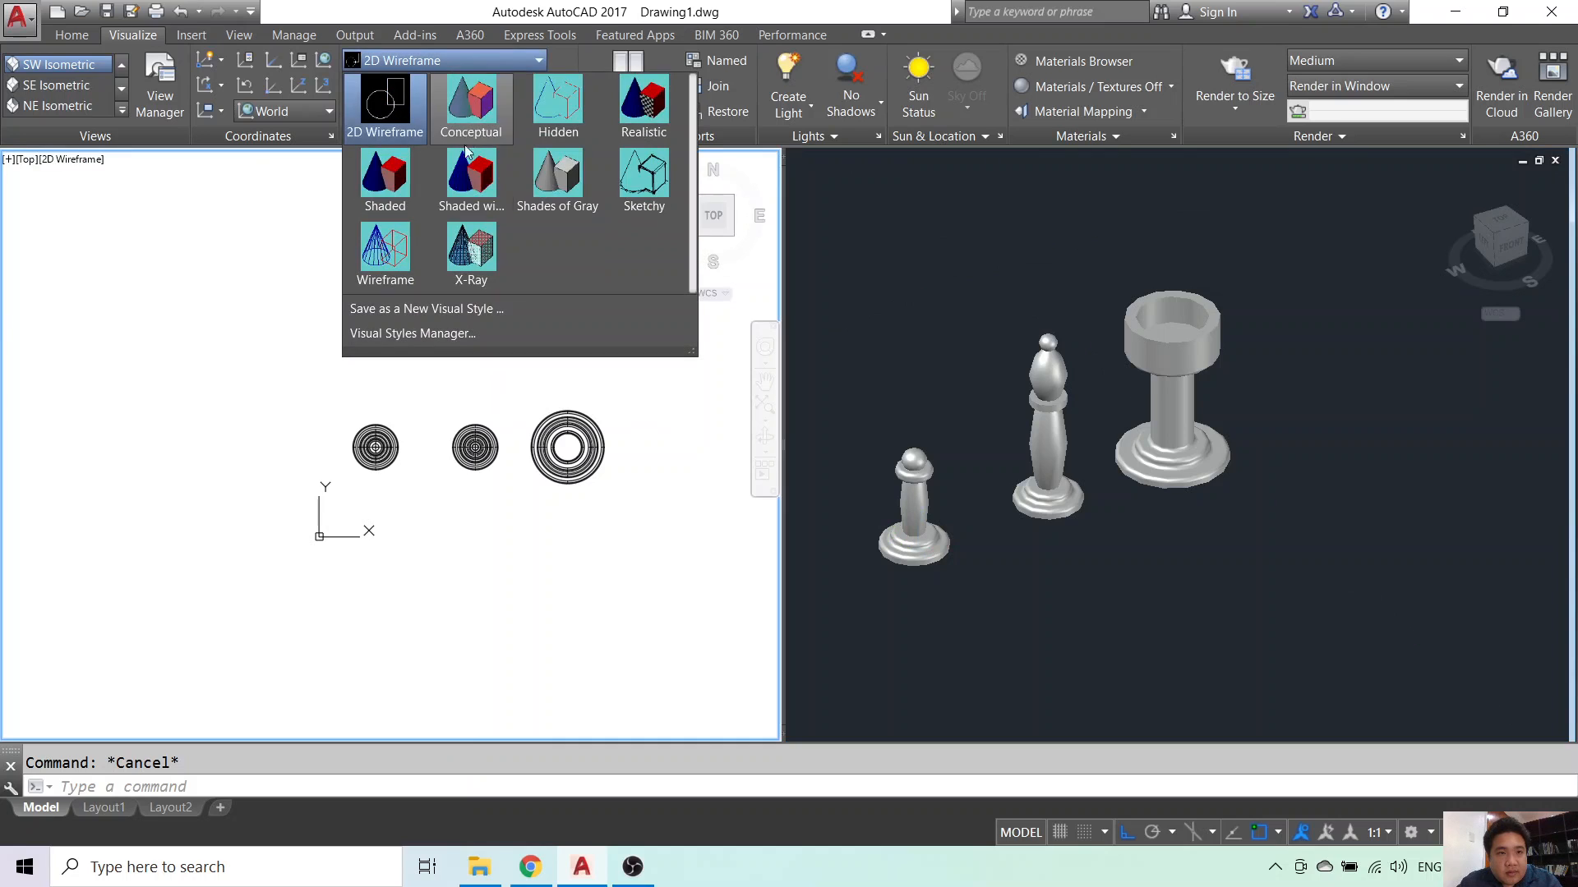
click(557, 172)
scroll(587, 493, up, 3)
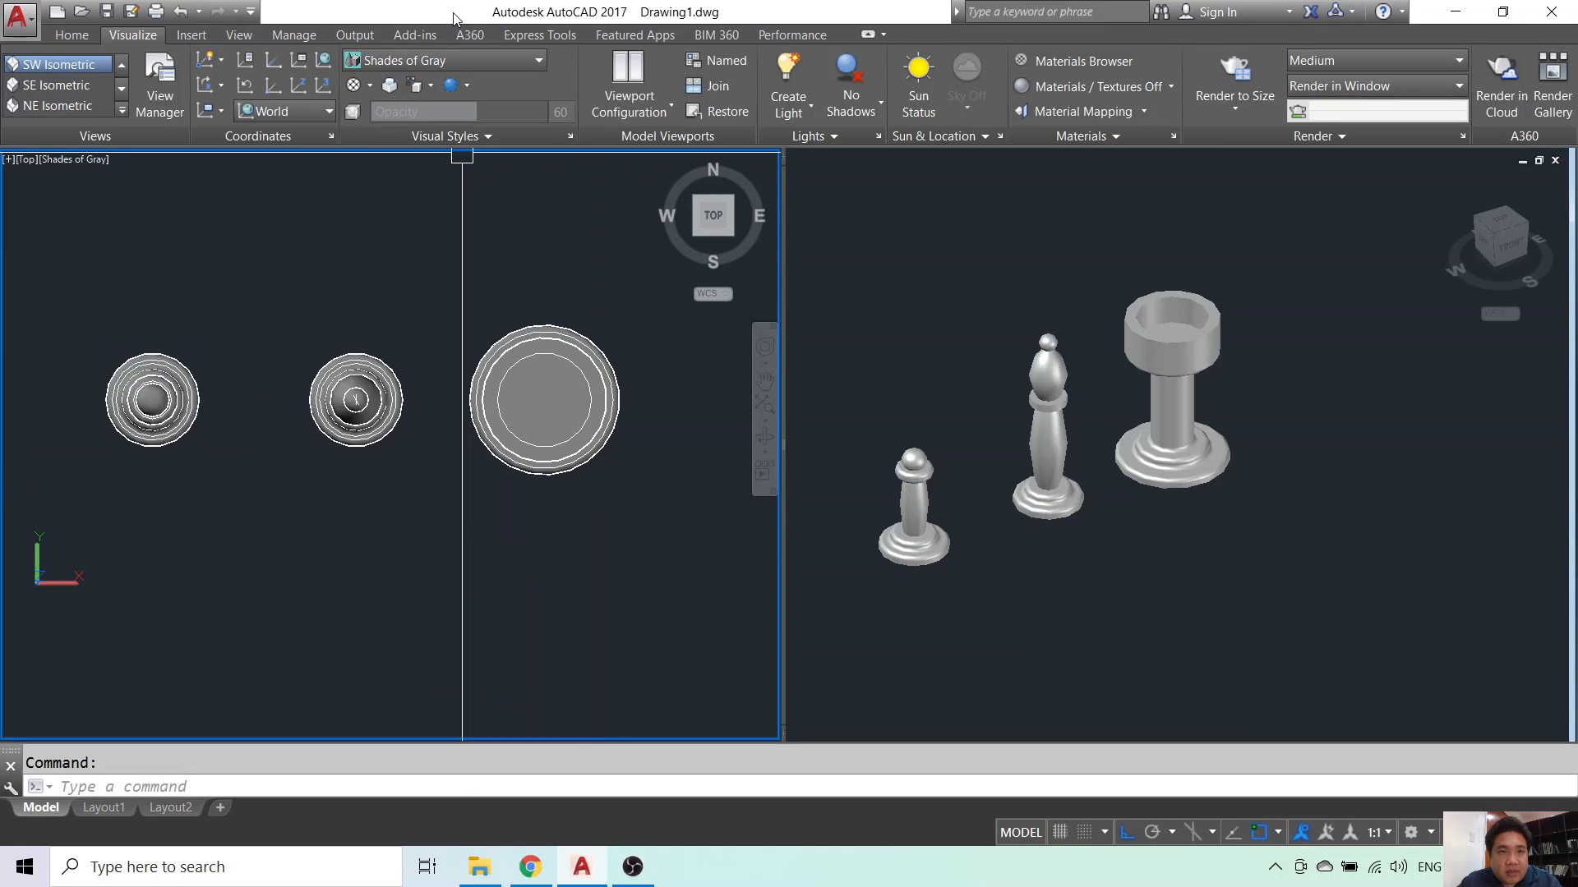
click(457, 60)
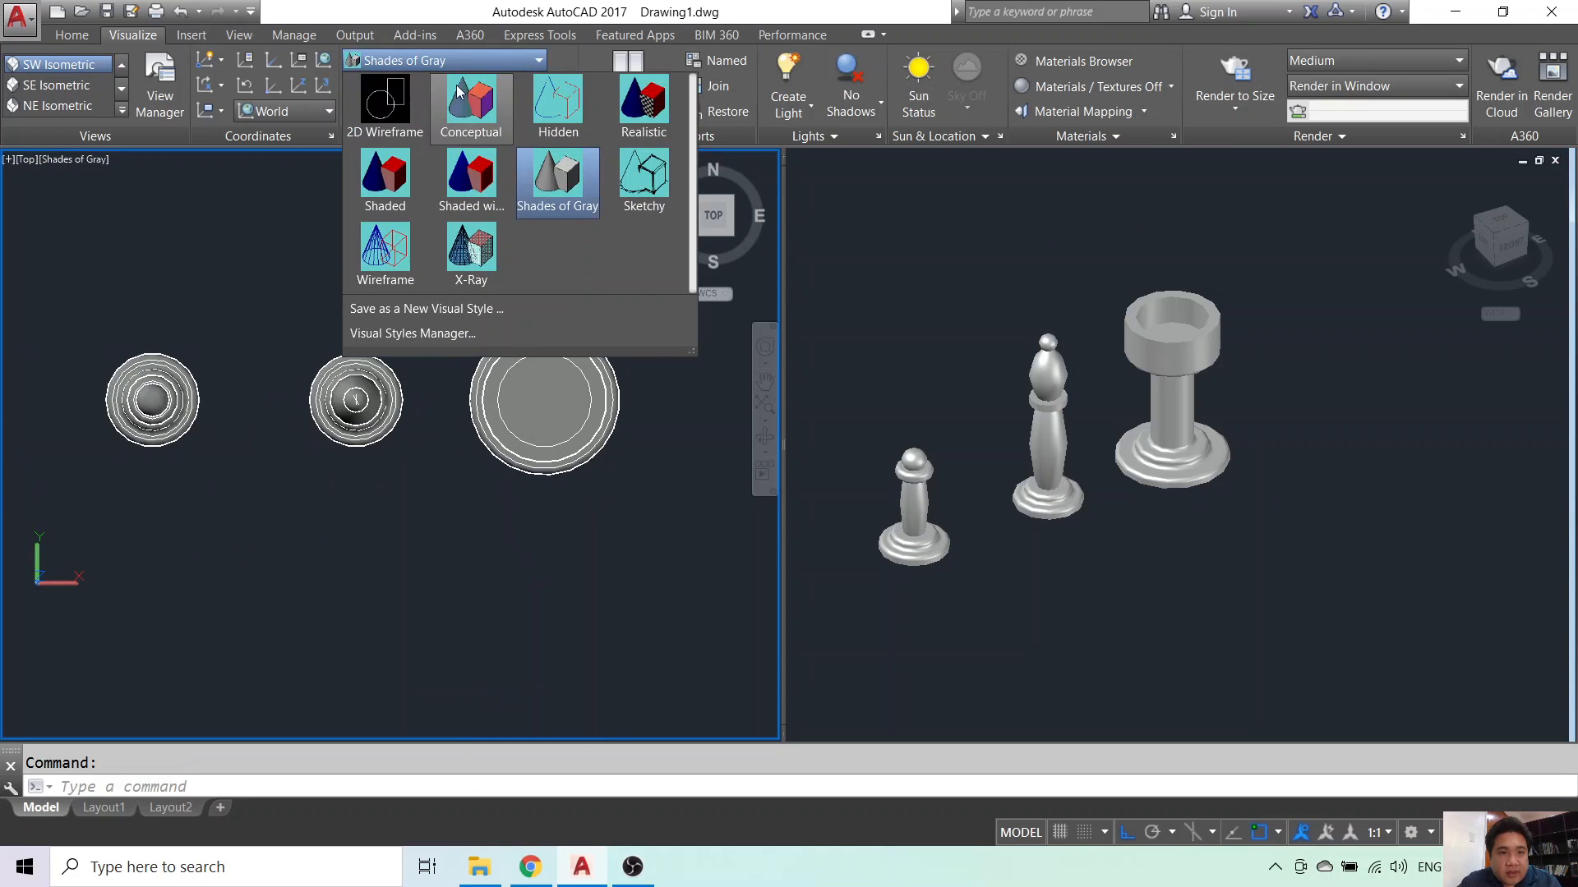
click(401, 178)
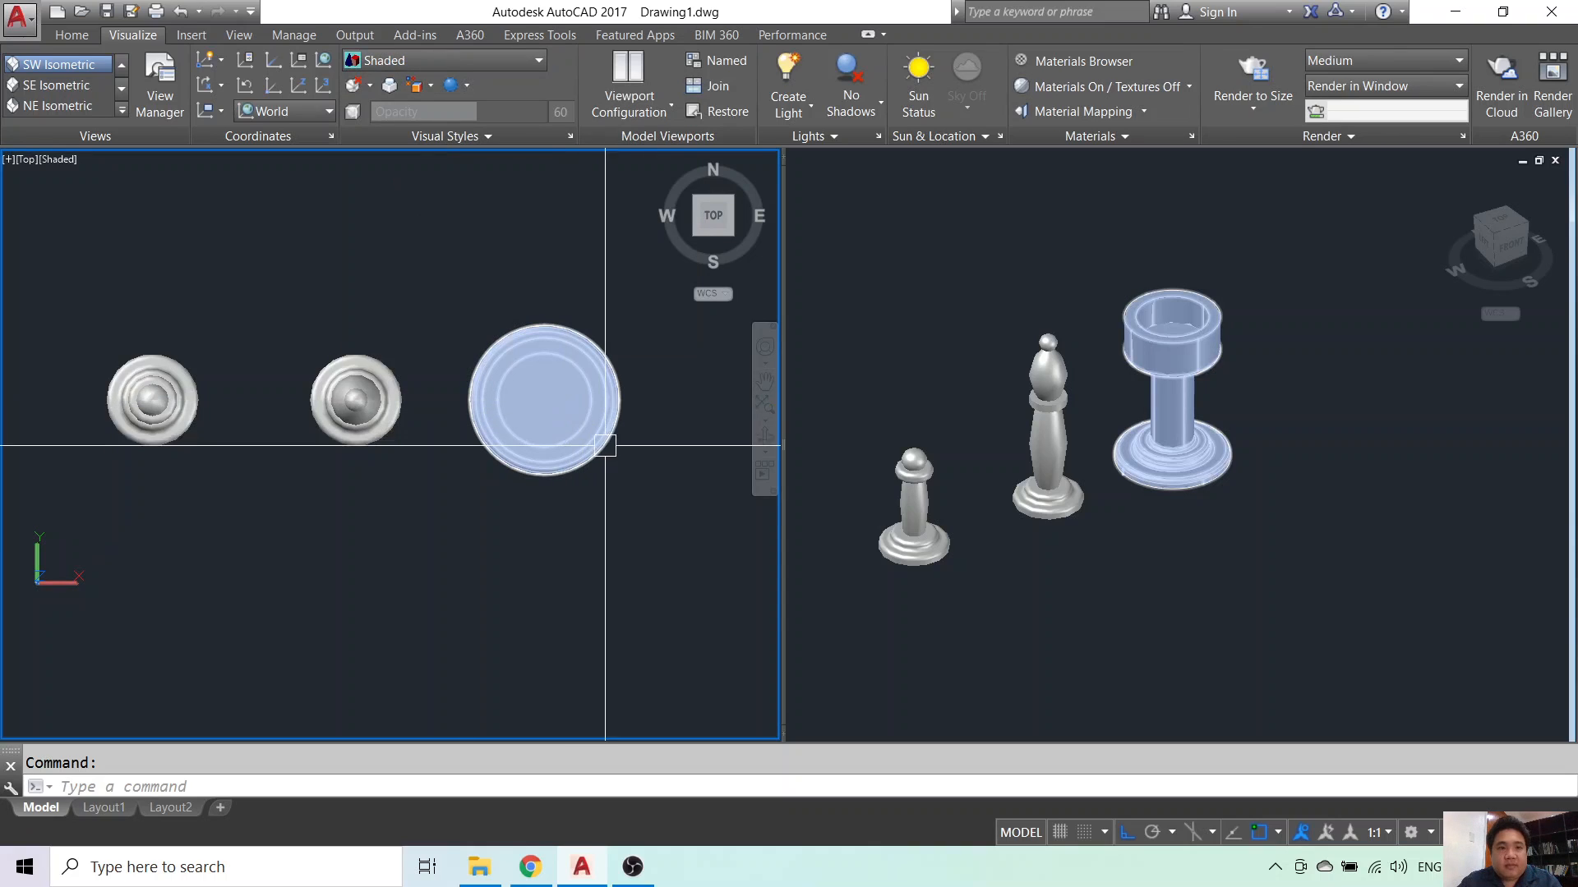
scroll(620, 504, down, 2)
scroll(651, 516, up, 2)
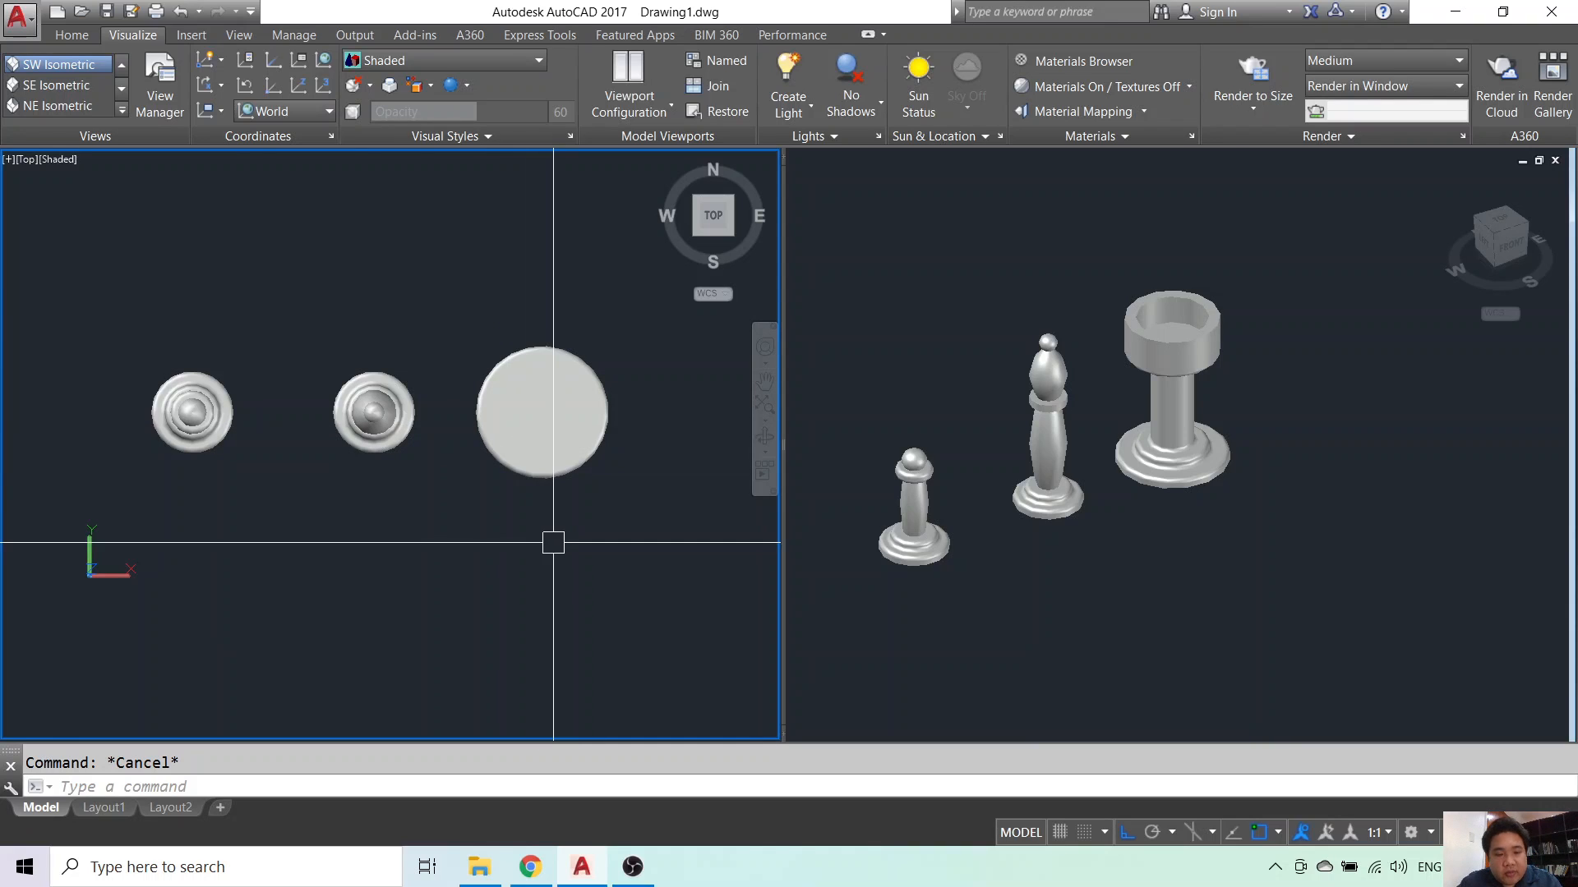
- Draw a thin vertical rectangle across the rook's circle and select it
key(Return)
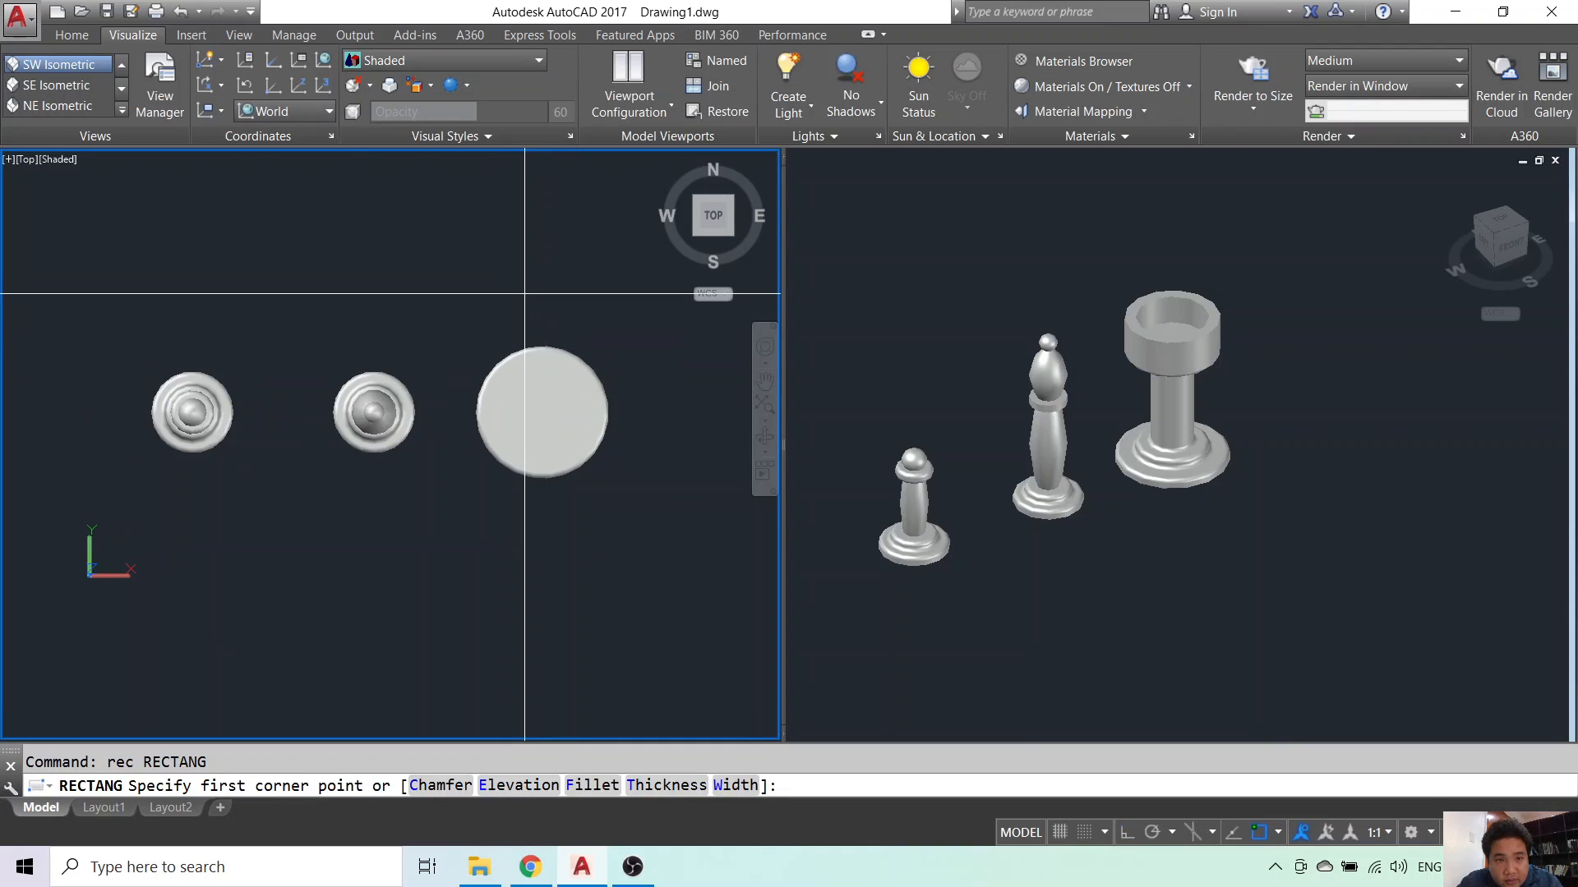
click(525, 322)
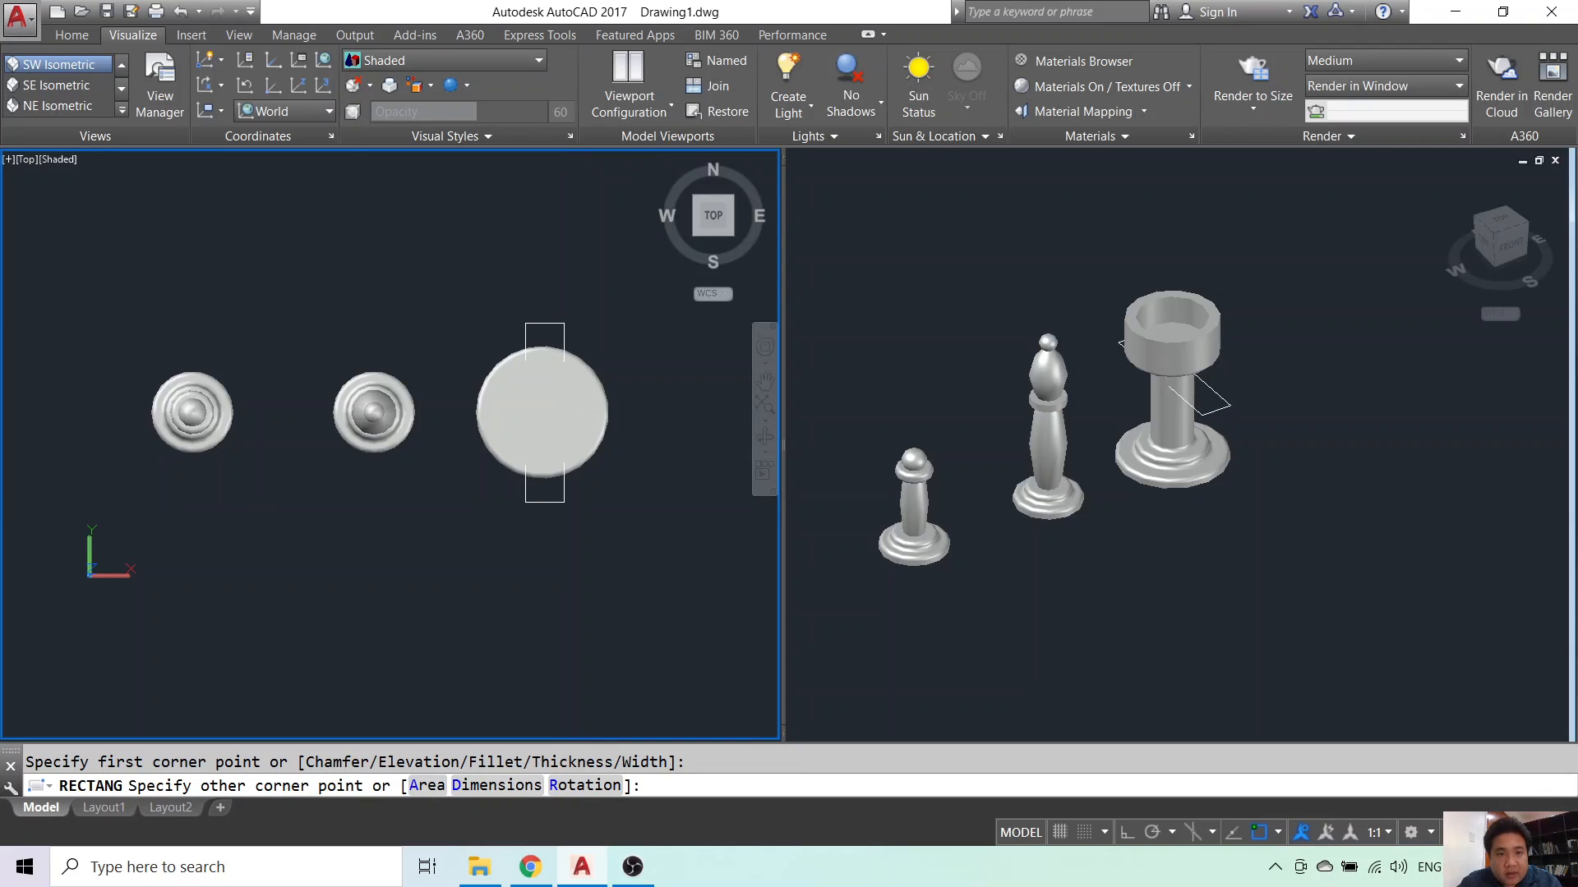
key(Escape)
click(546, 510)
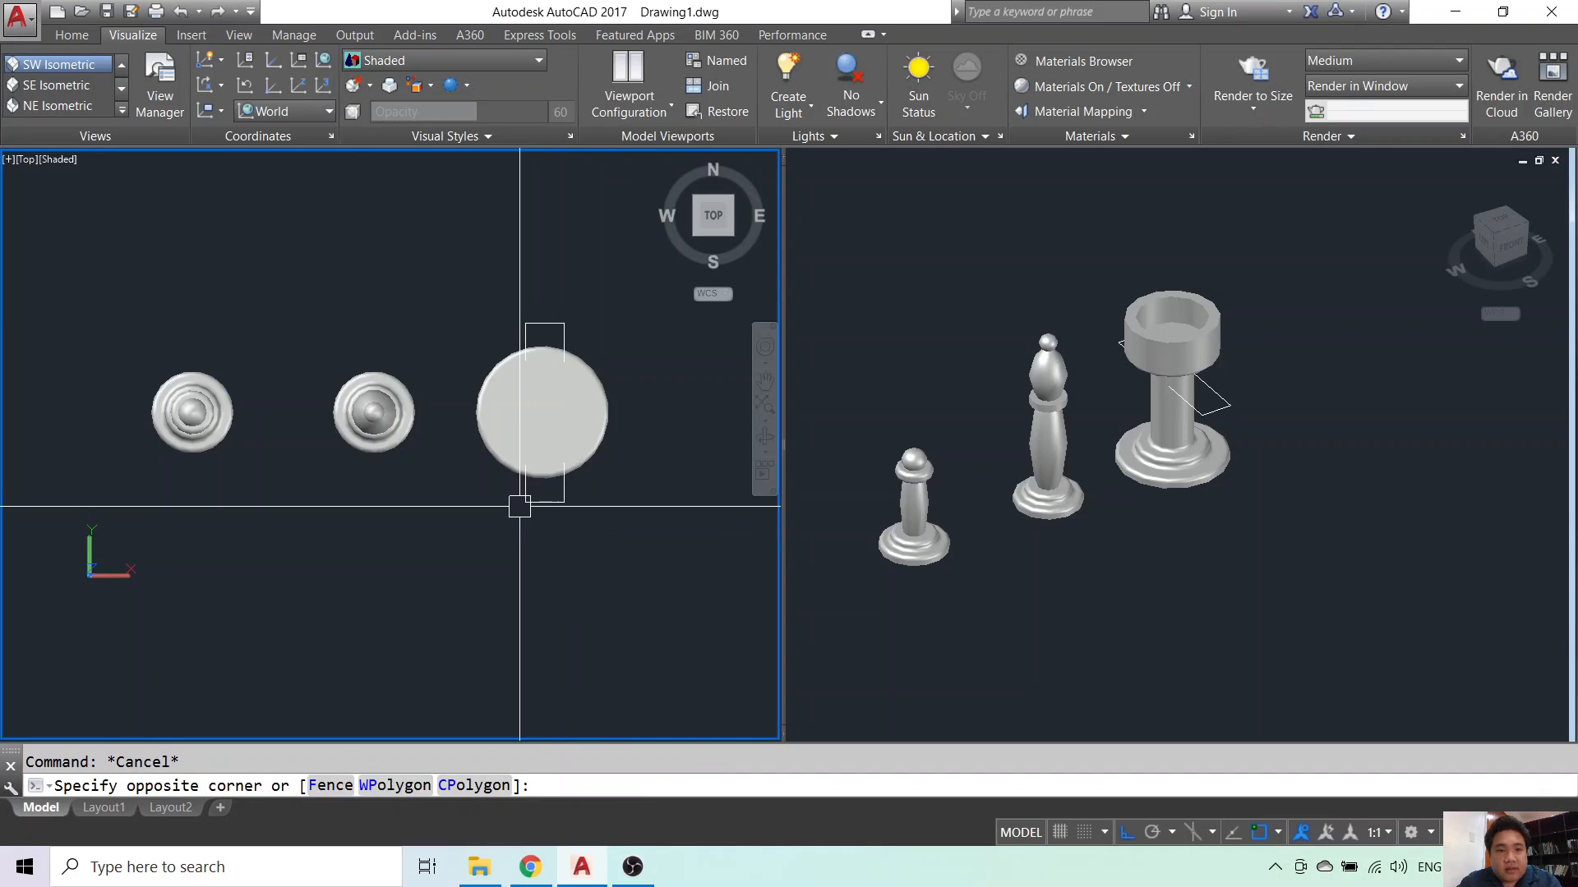
click(526, 497)
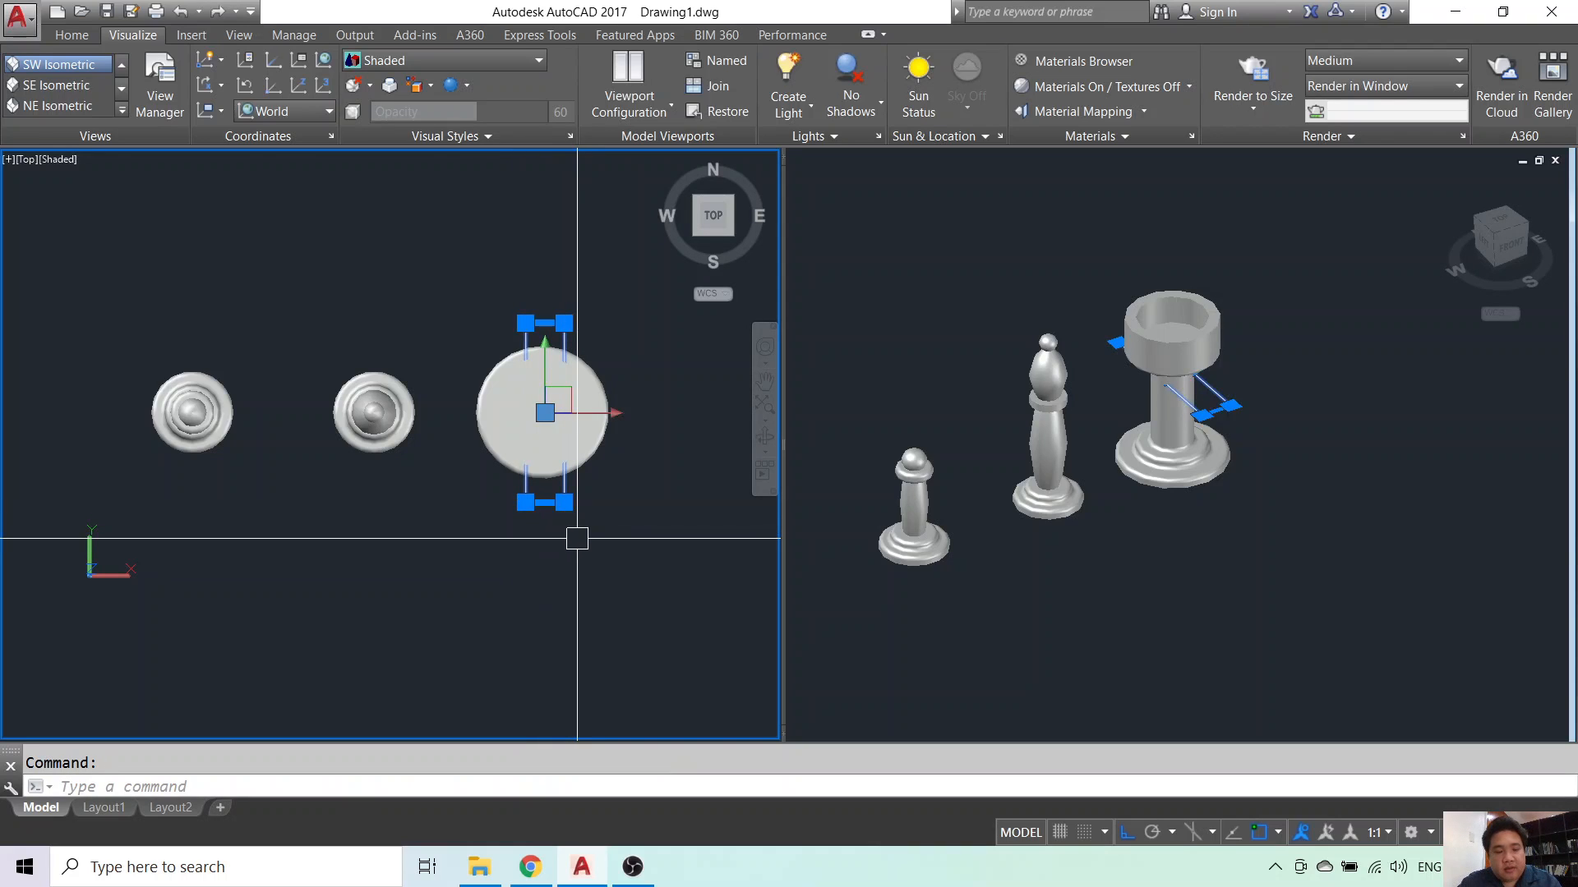
- Copy the rectangle and rotate the copy 90° to horizontal
text(co)
key(Return)
click(516, 509)
key(Escape)
click(641, 510)
click(652, 478)
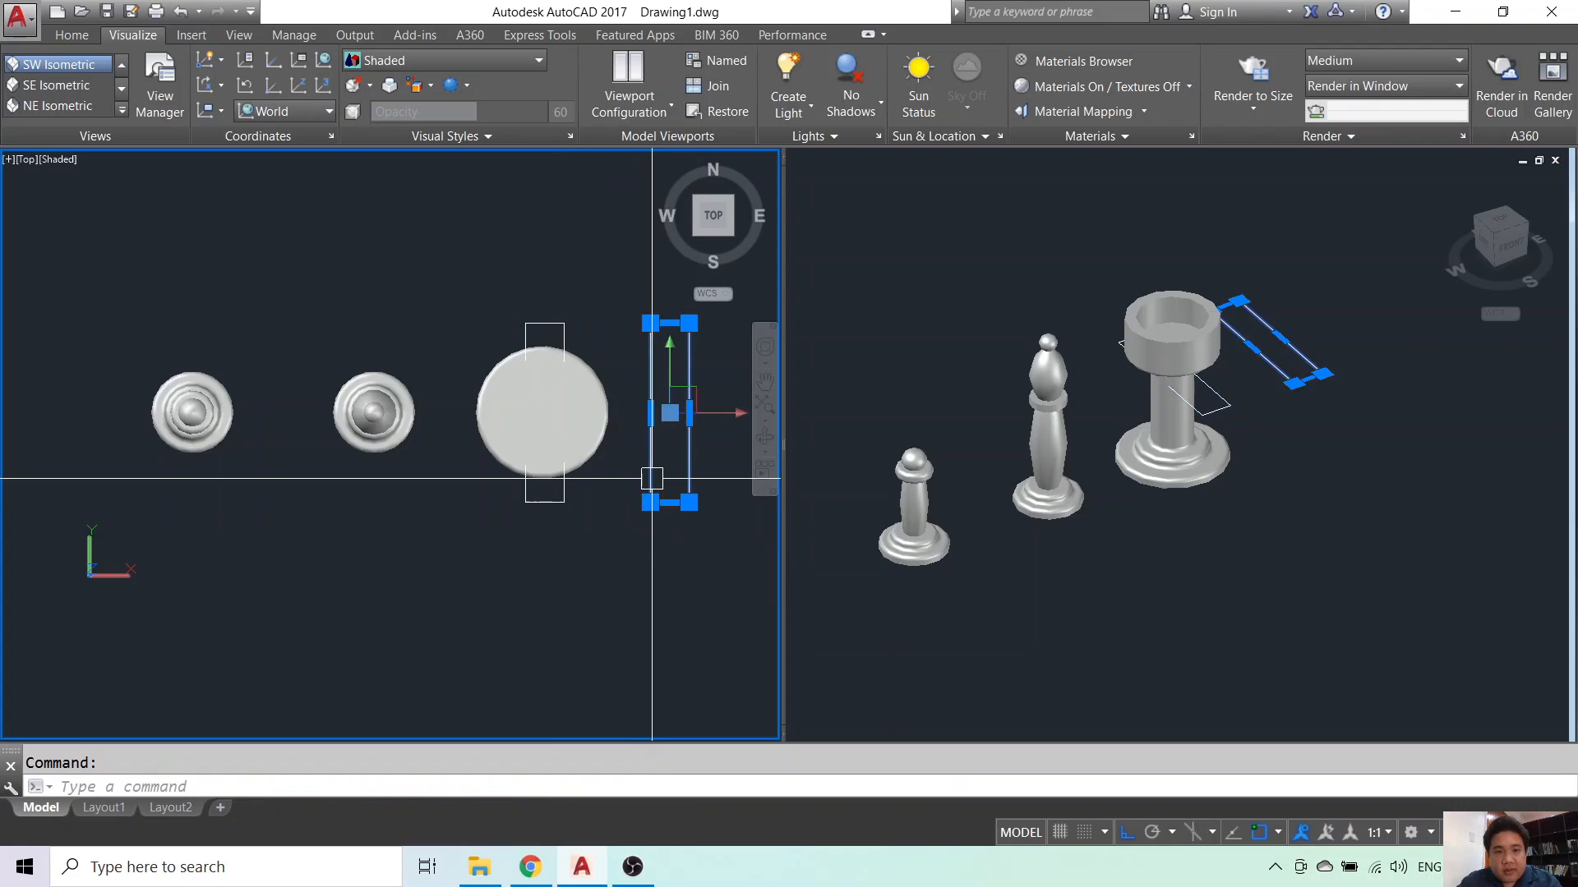
click(624, 347)
click(621, 258)
key(Escape)
- Move the horizontal rectangle across the circle to form a plus shape
text(m)
key(Return)
click(601, 302)
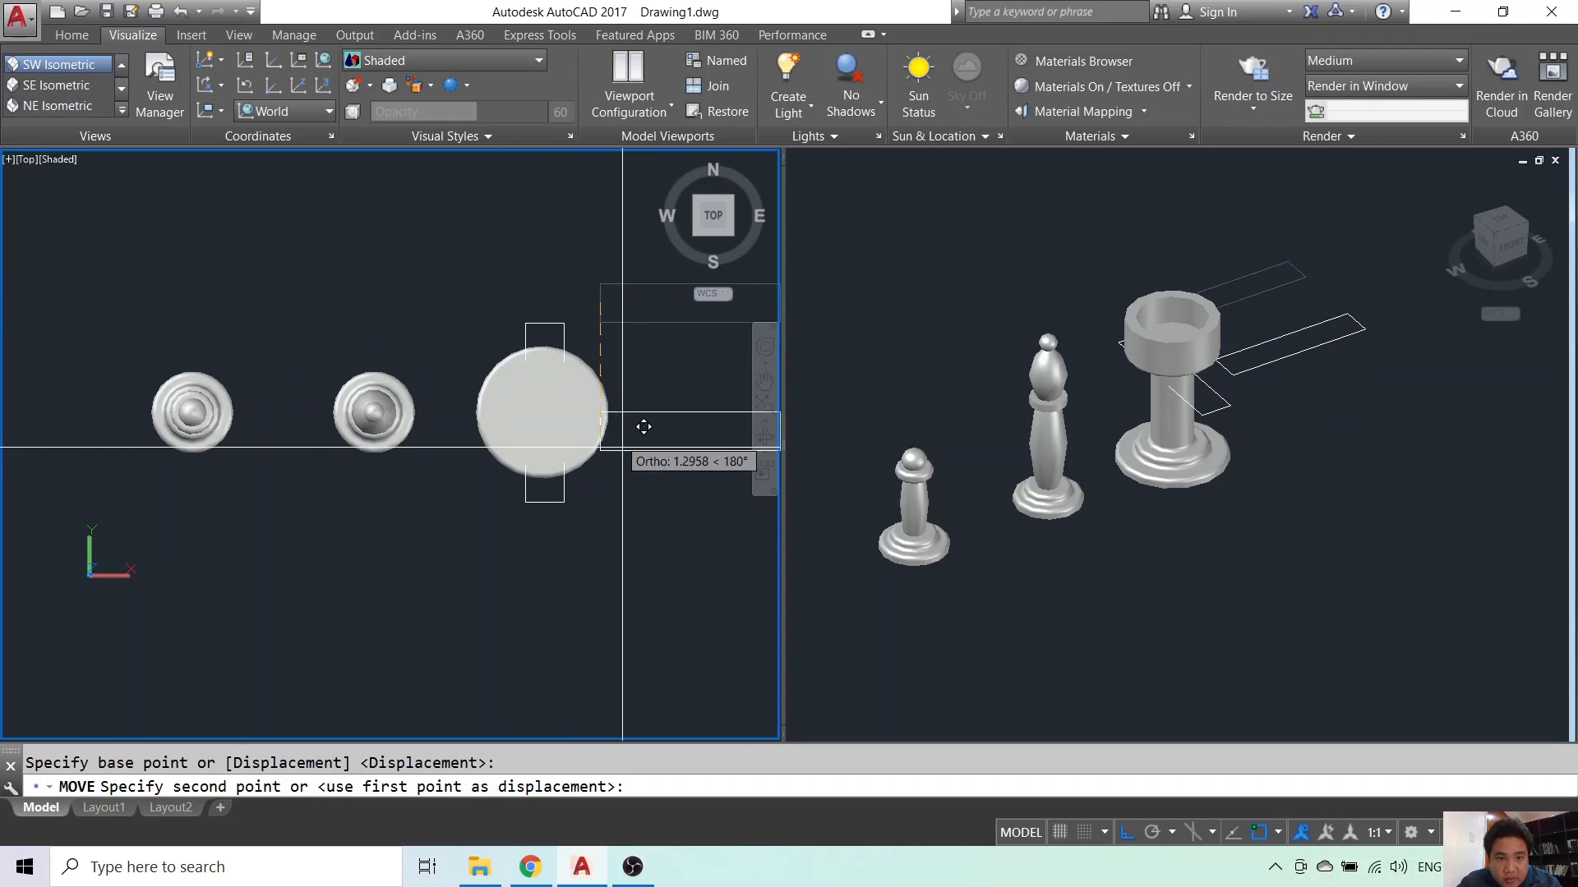
click(610, 411)
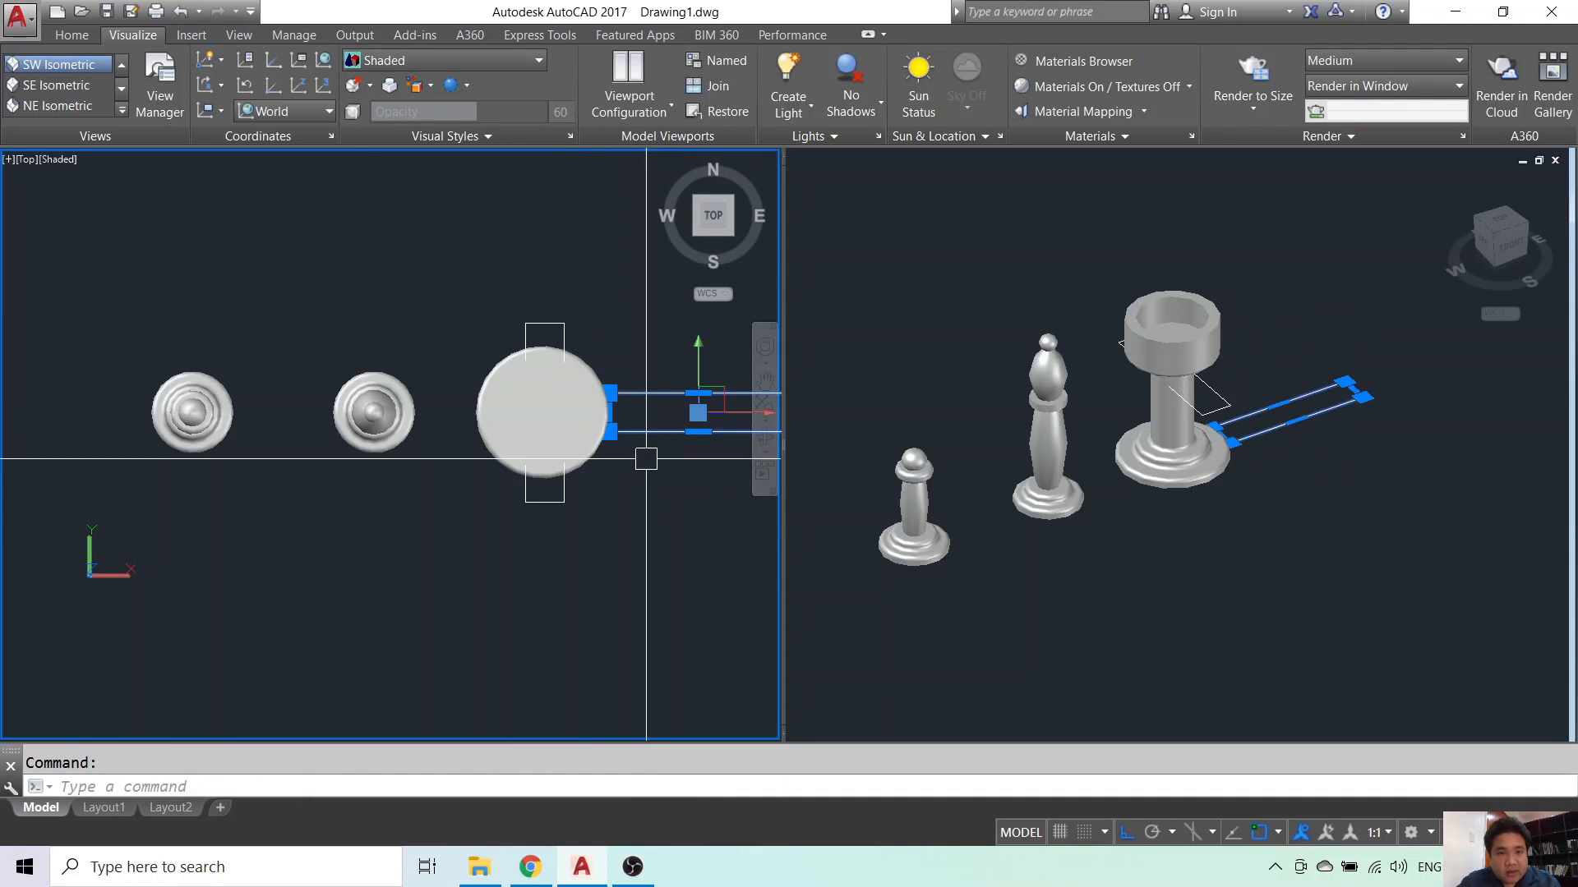
text(m)
key(Return)
click(647, 592)
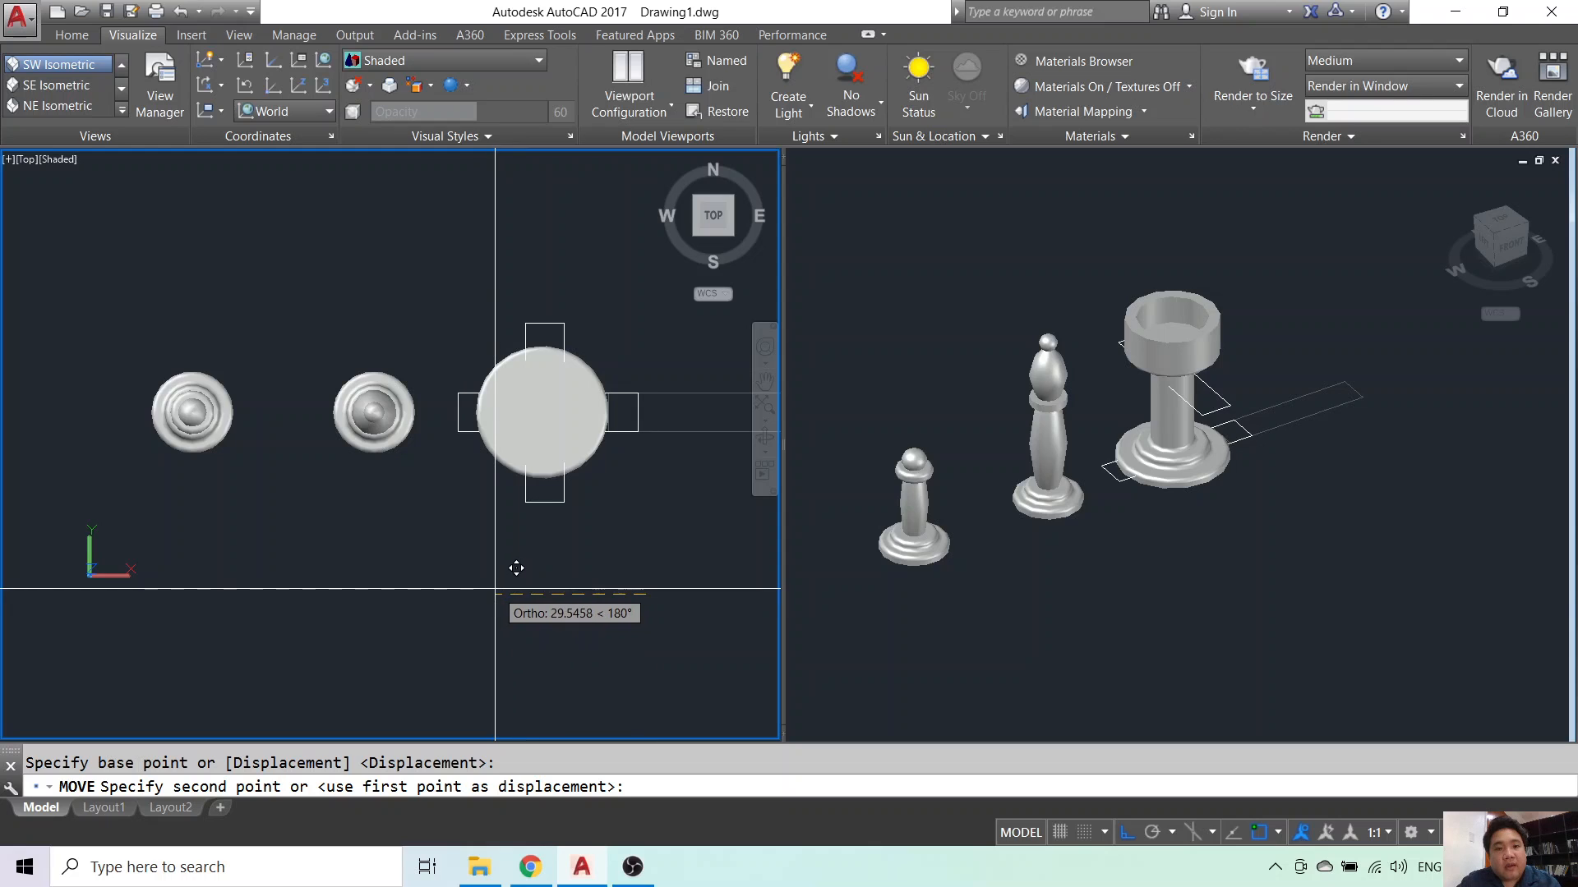
key(Escape)
- Lift the rectangles along +Z up to the rook's top
click(1304, 493)
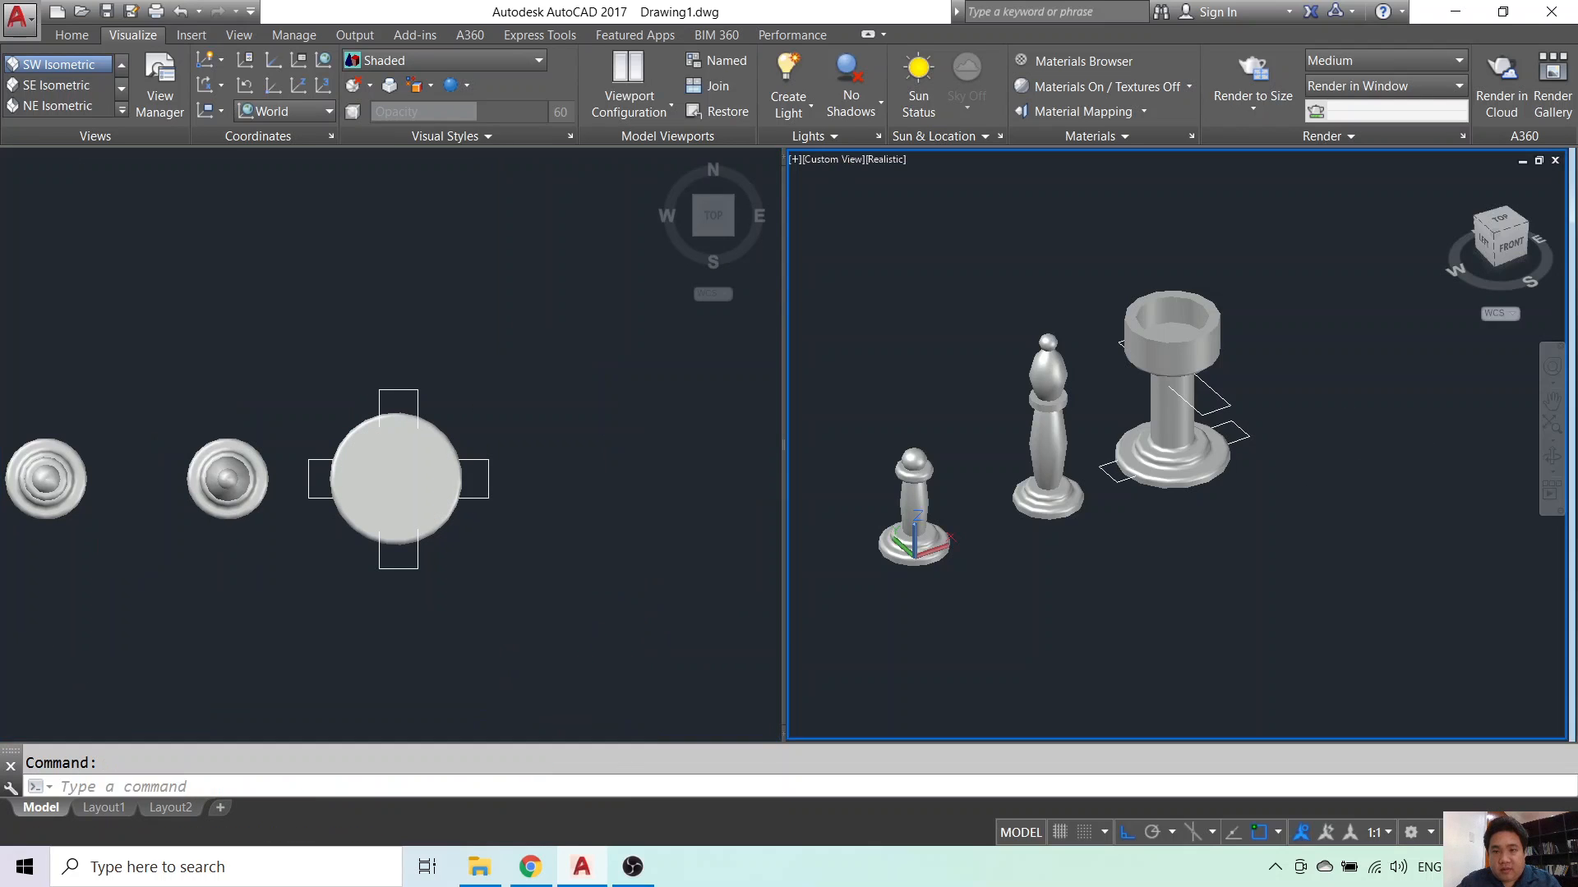
click(1238, 438)
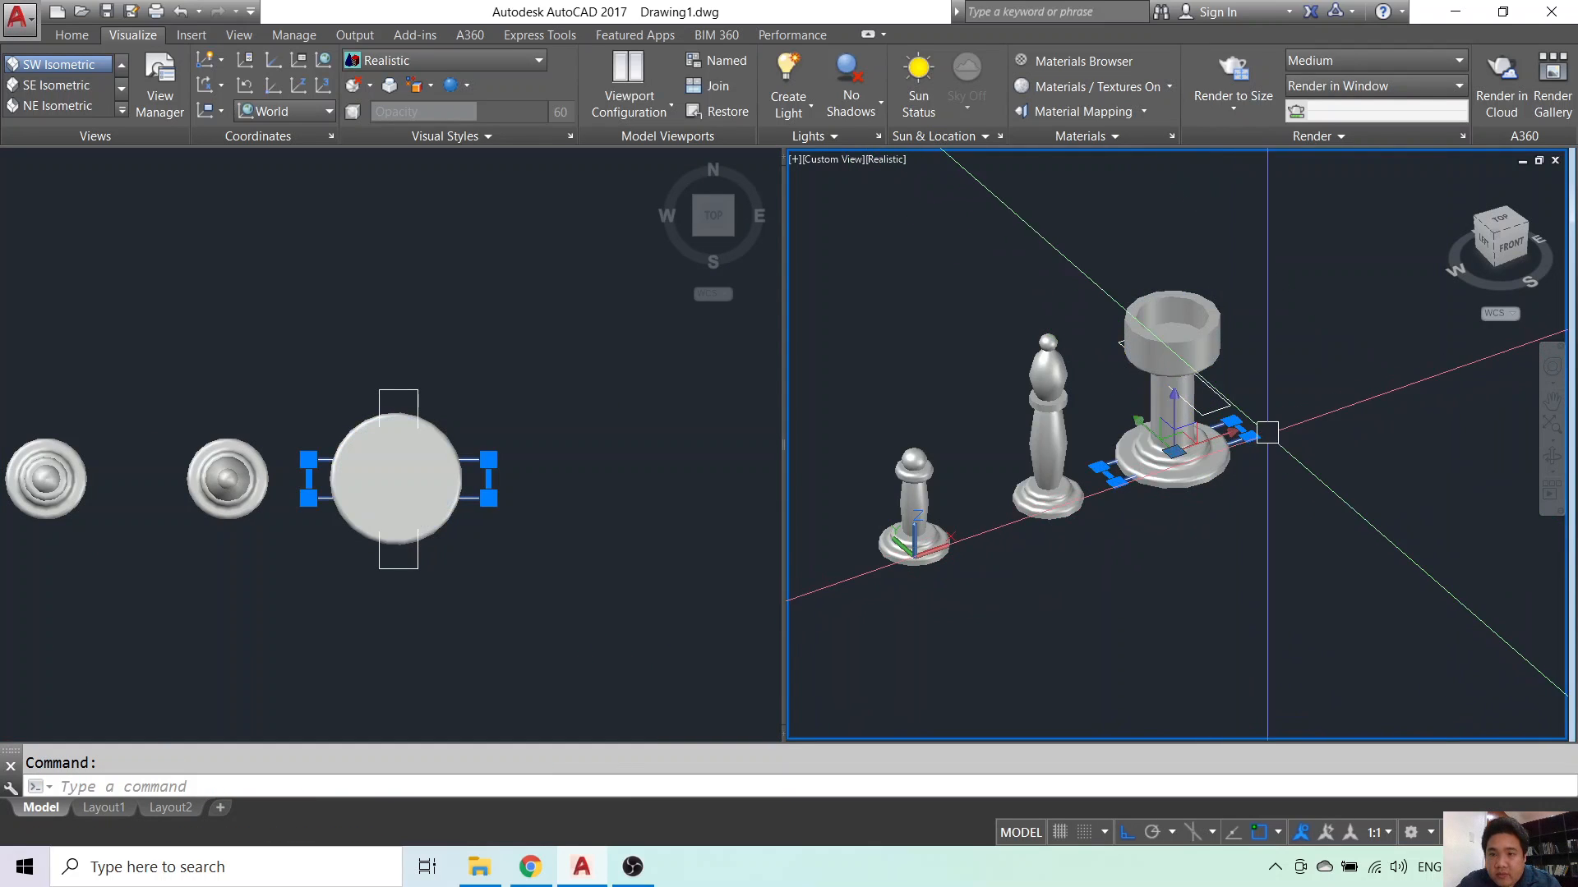
text(m)
key(Return)
click(1330, 511)
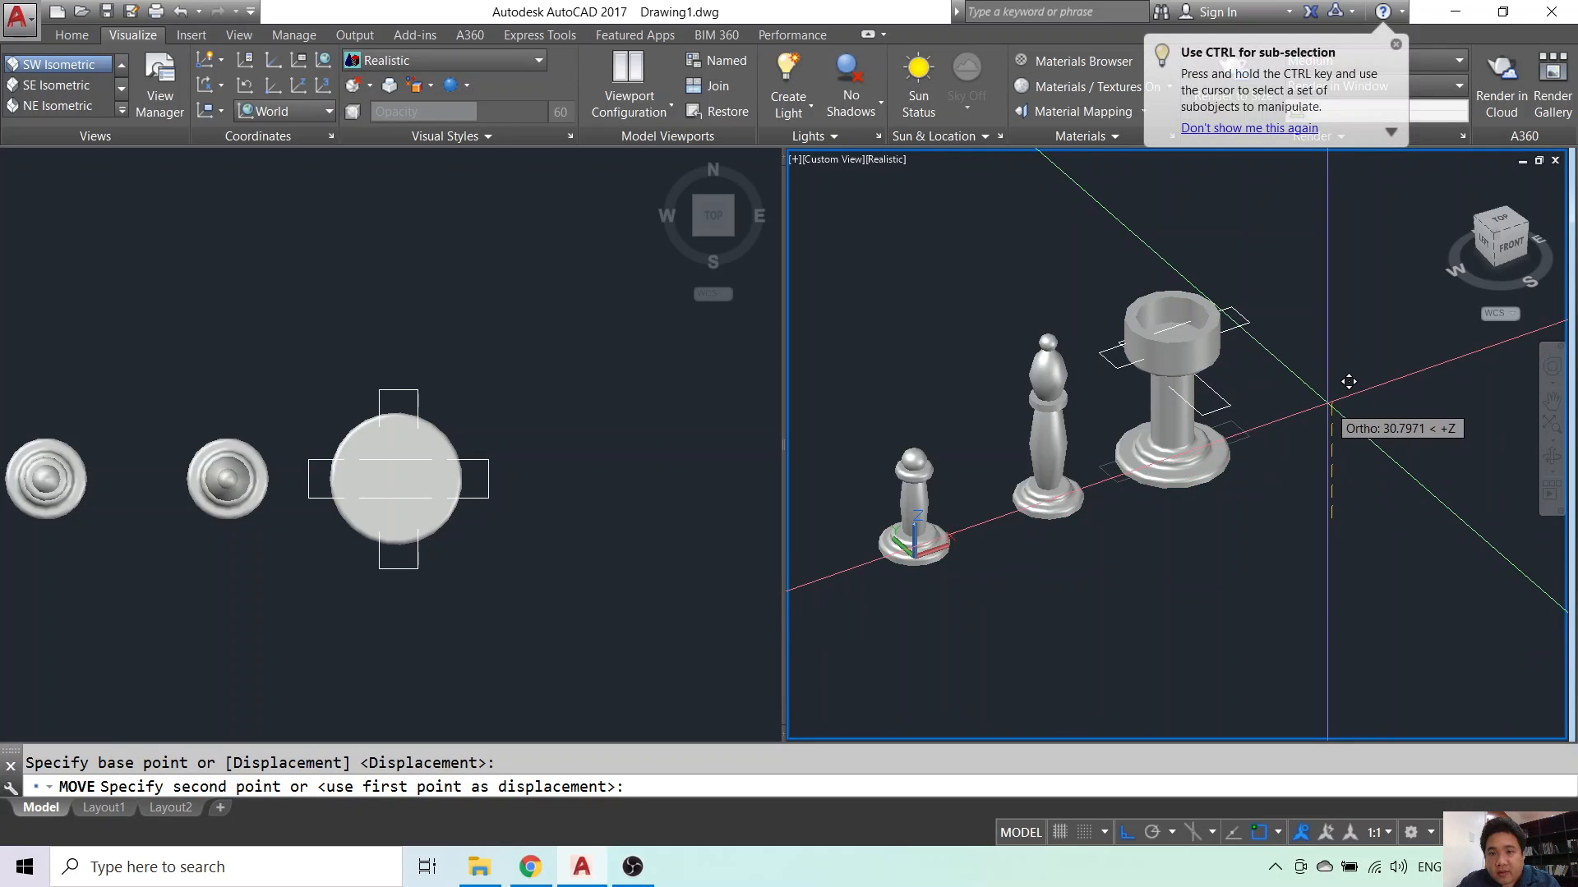
key(Escape)
click(1229, 405)
scroll(1259, 400, up, 3)
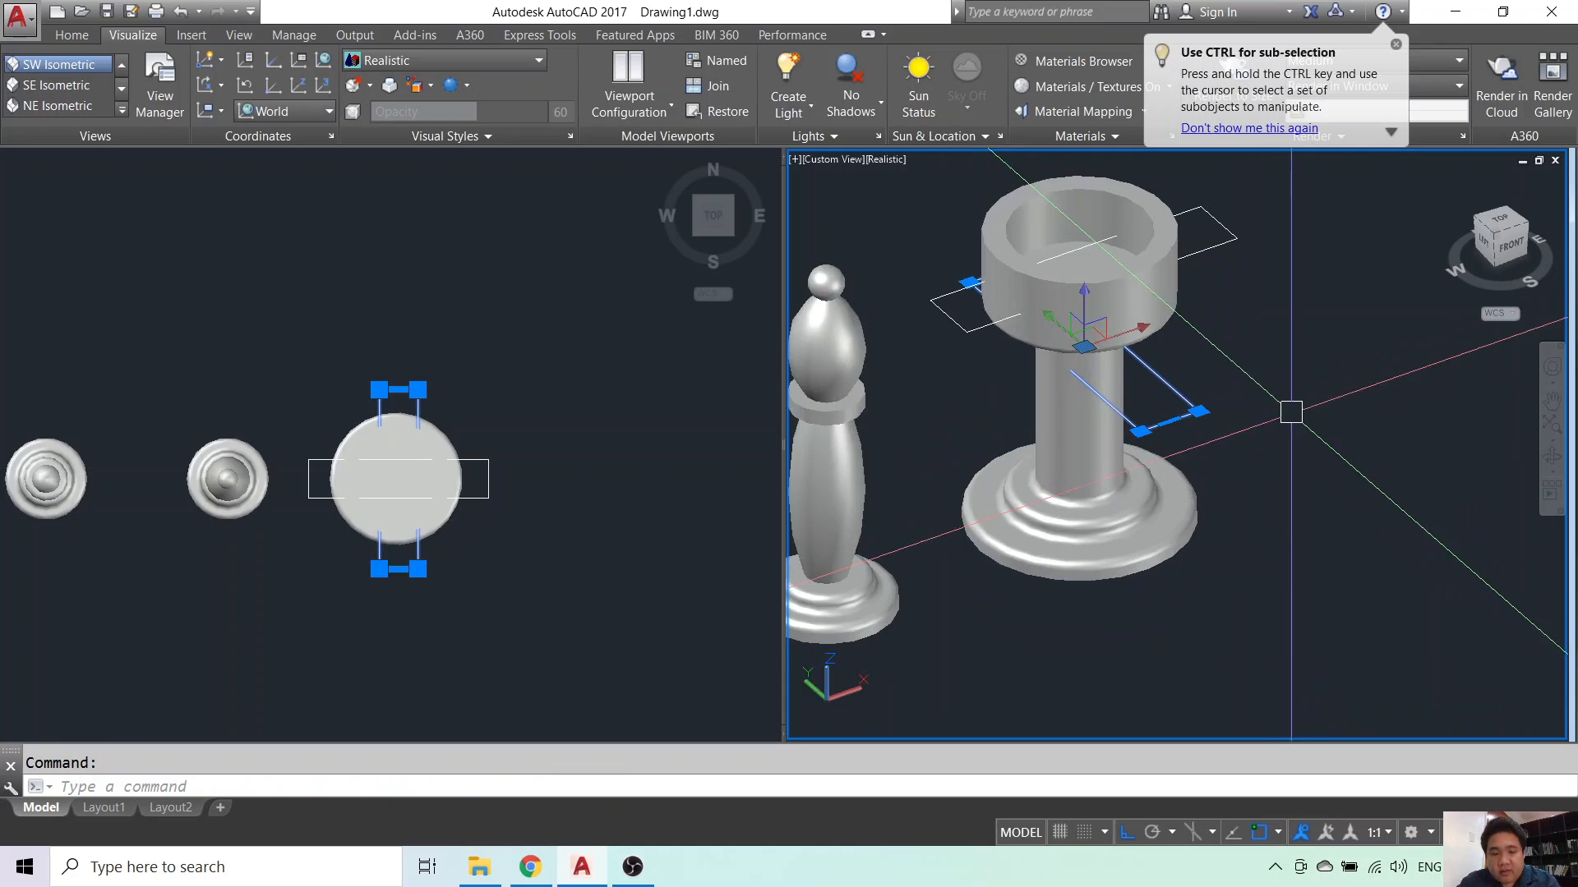
text(m)
key(Return)
click(1323, 423)
key(Escape)
- Extrude the upper rectangle into the first block through the rook's crown
text(ext)
key(Return)
click(1202, 248)
middle_drag(1203, 307, 1230, 484)
key(Return)
click(1261, 329)
key(Escape)
- Extrude the second rectangle into a block crossing the first
text(ext)
key(Return)
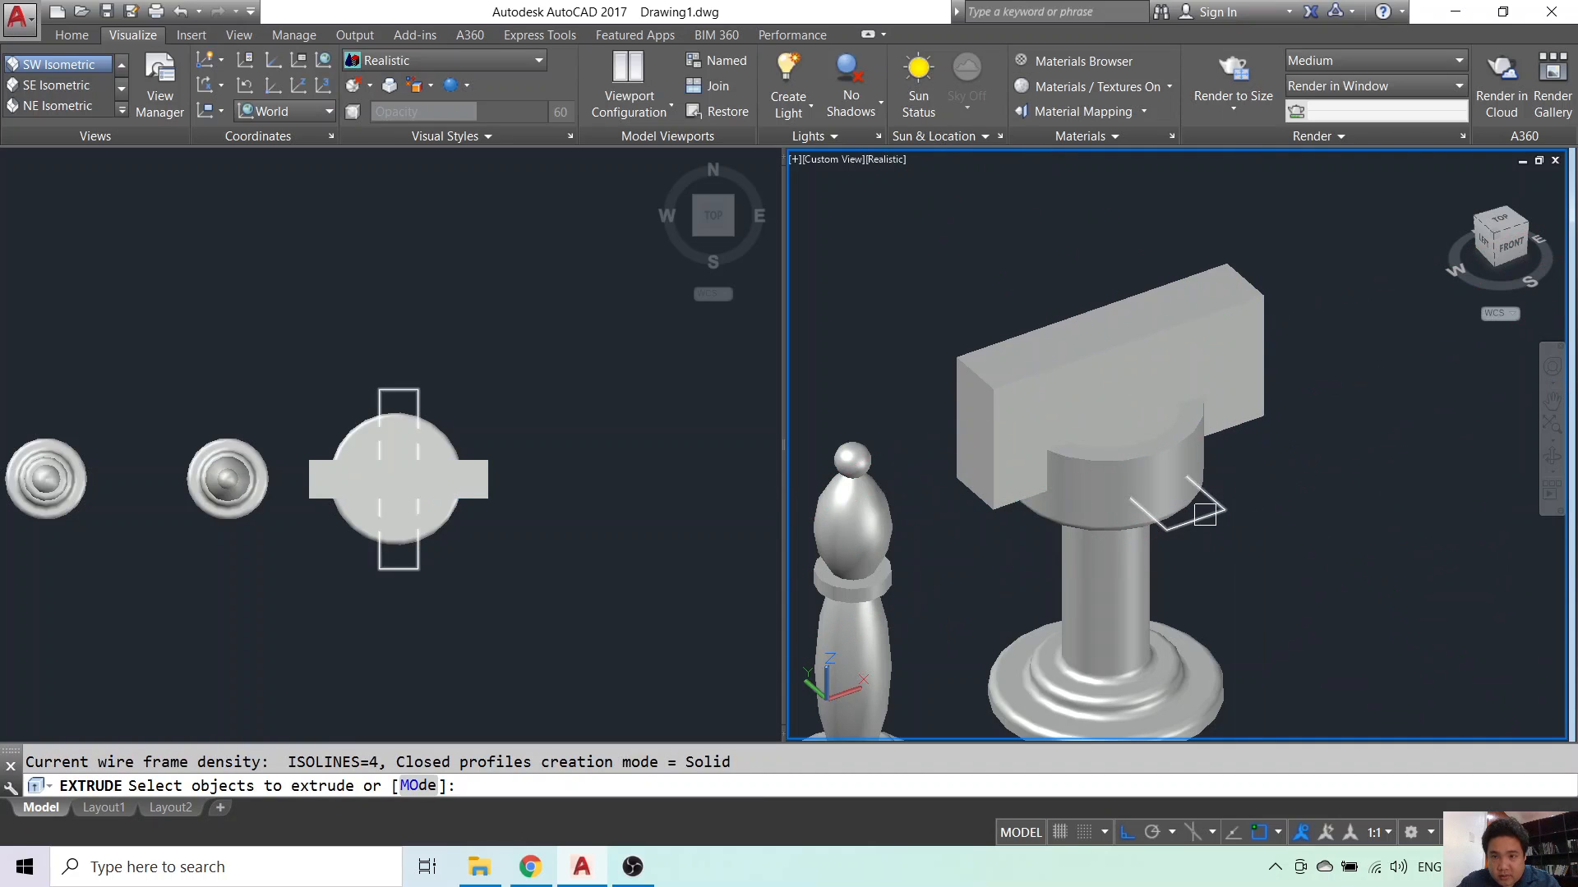
key(Return)
click(1275, 475)
key(Escape)
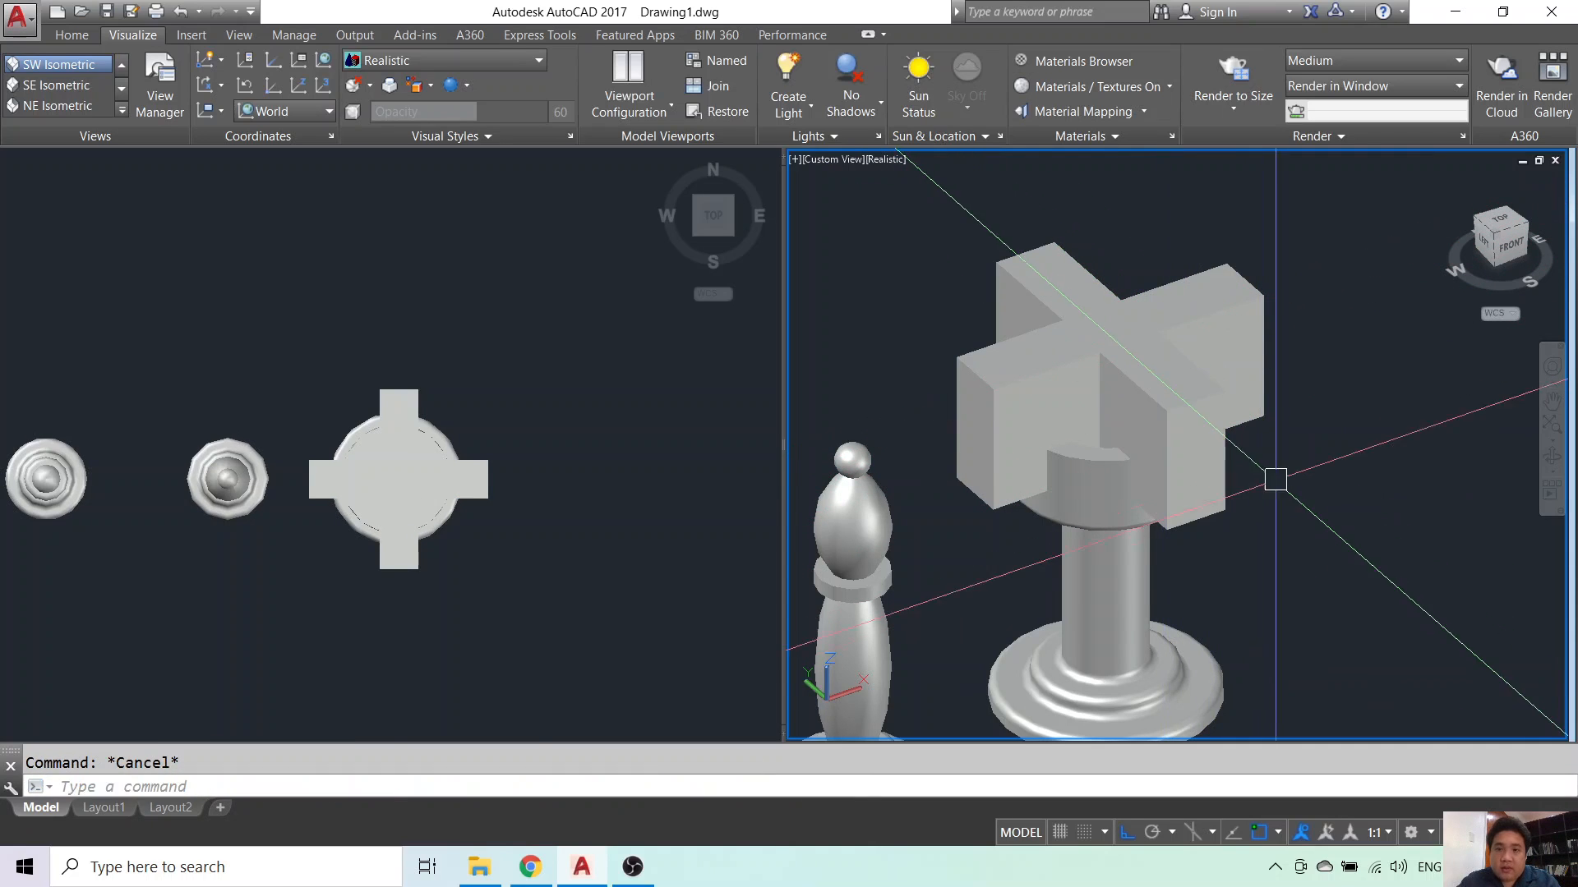
scroll(1276, 532, down, 2)
scroll(1175, 529, up, 2)
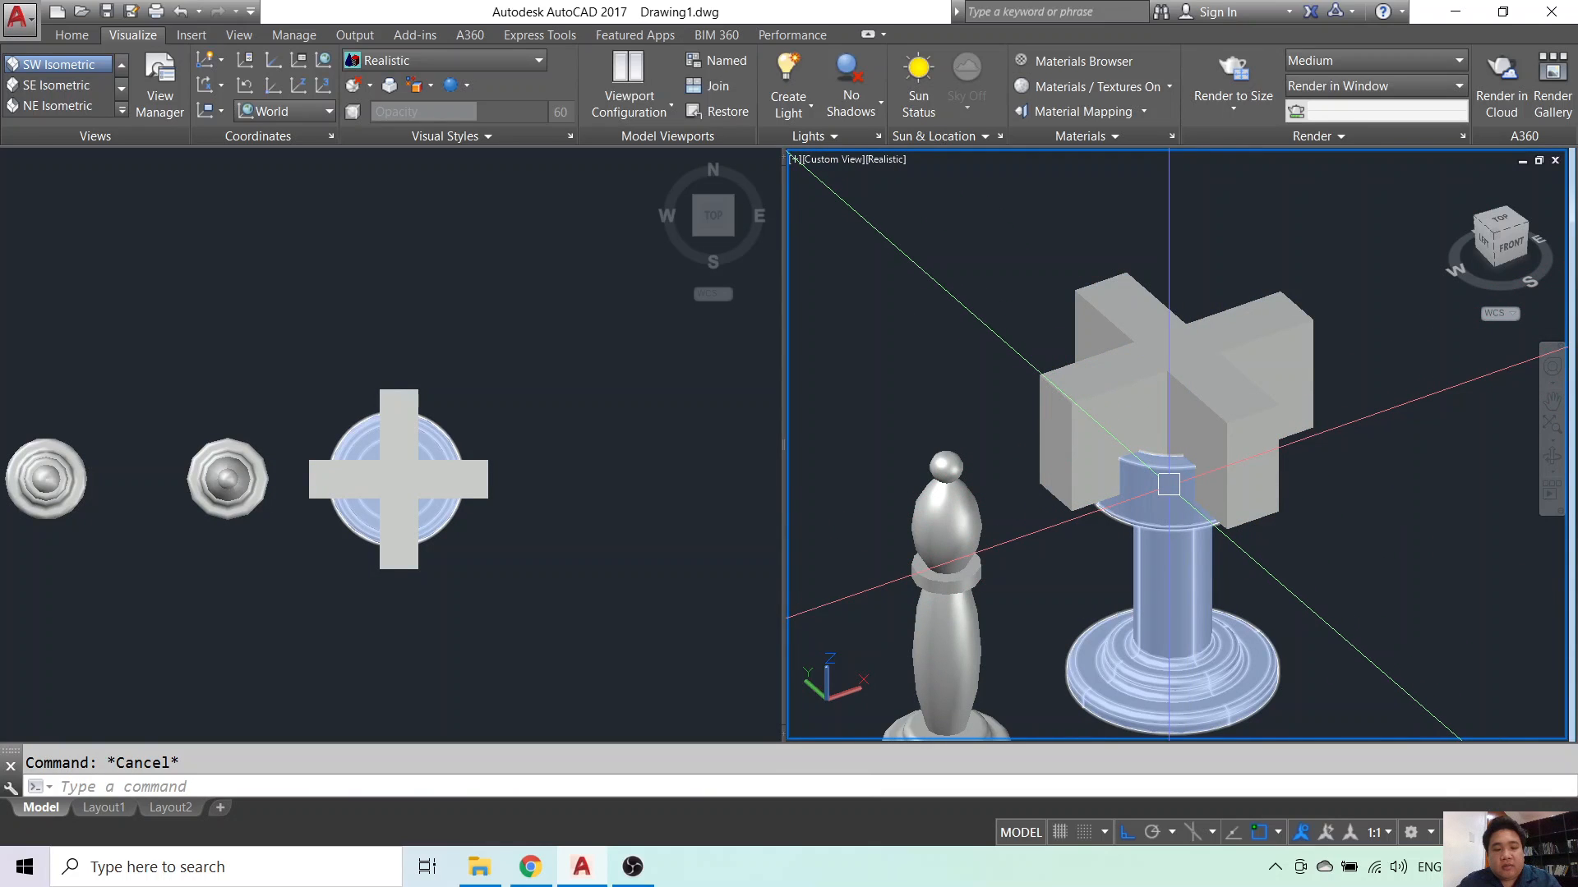
- Subtract the two crossing blocks from the rook solid with SU
text(su)
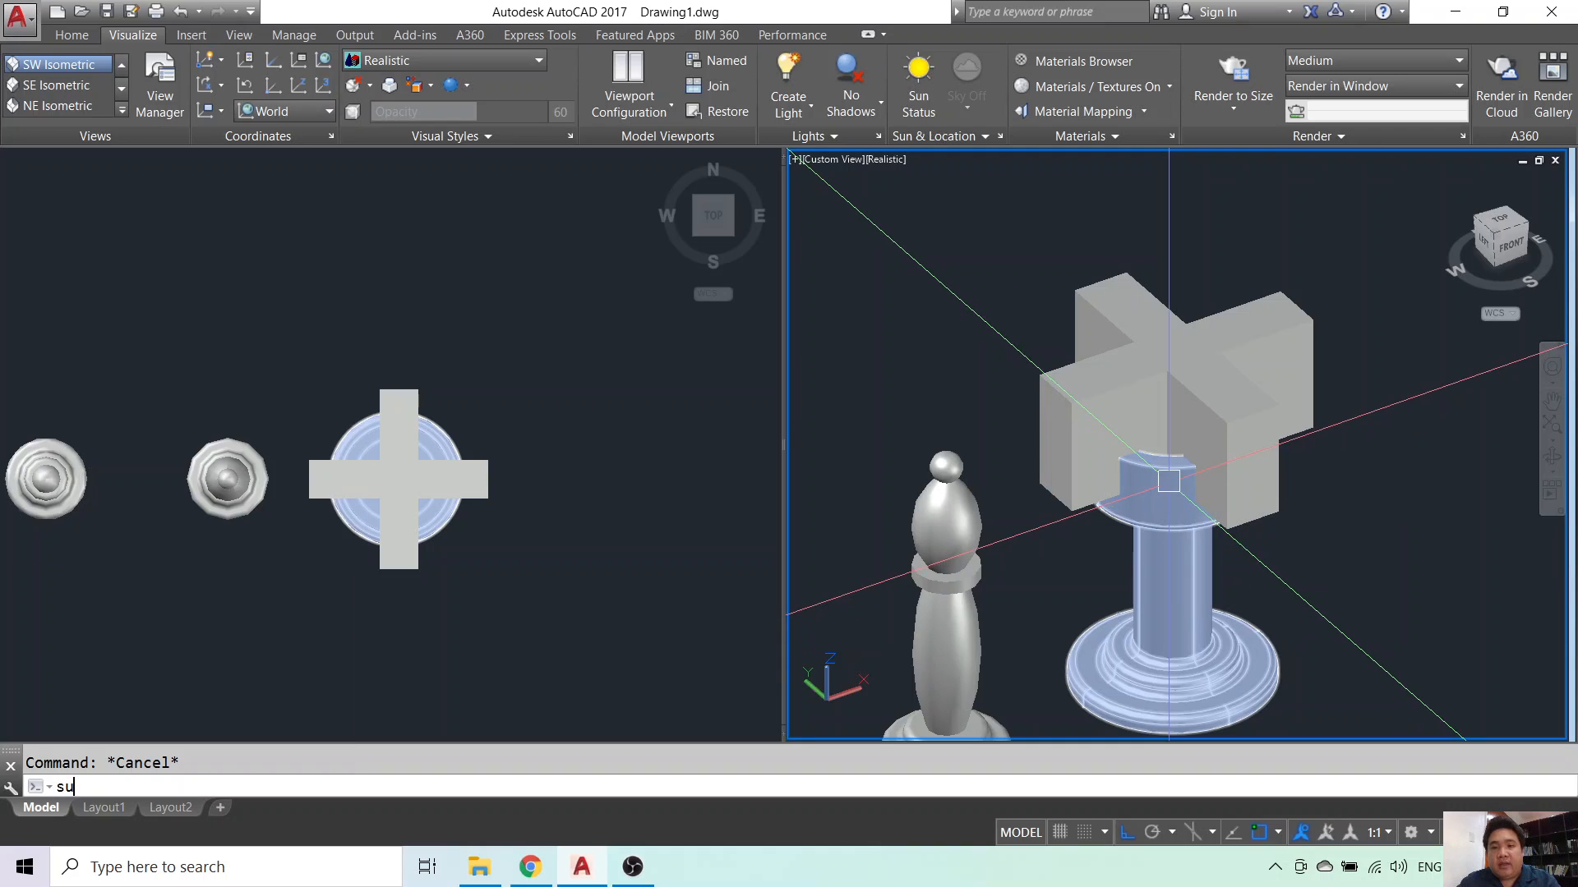
key(Return)
click(1189, 565)
key(Return)
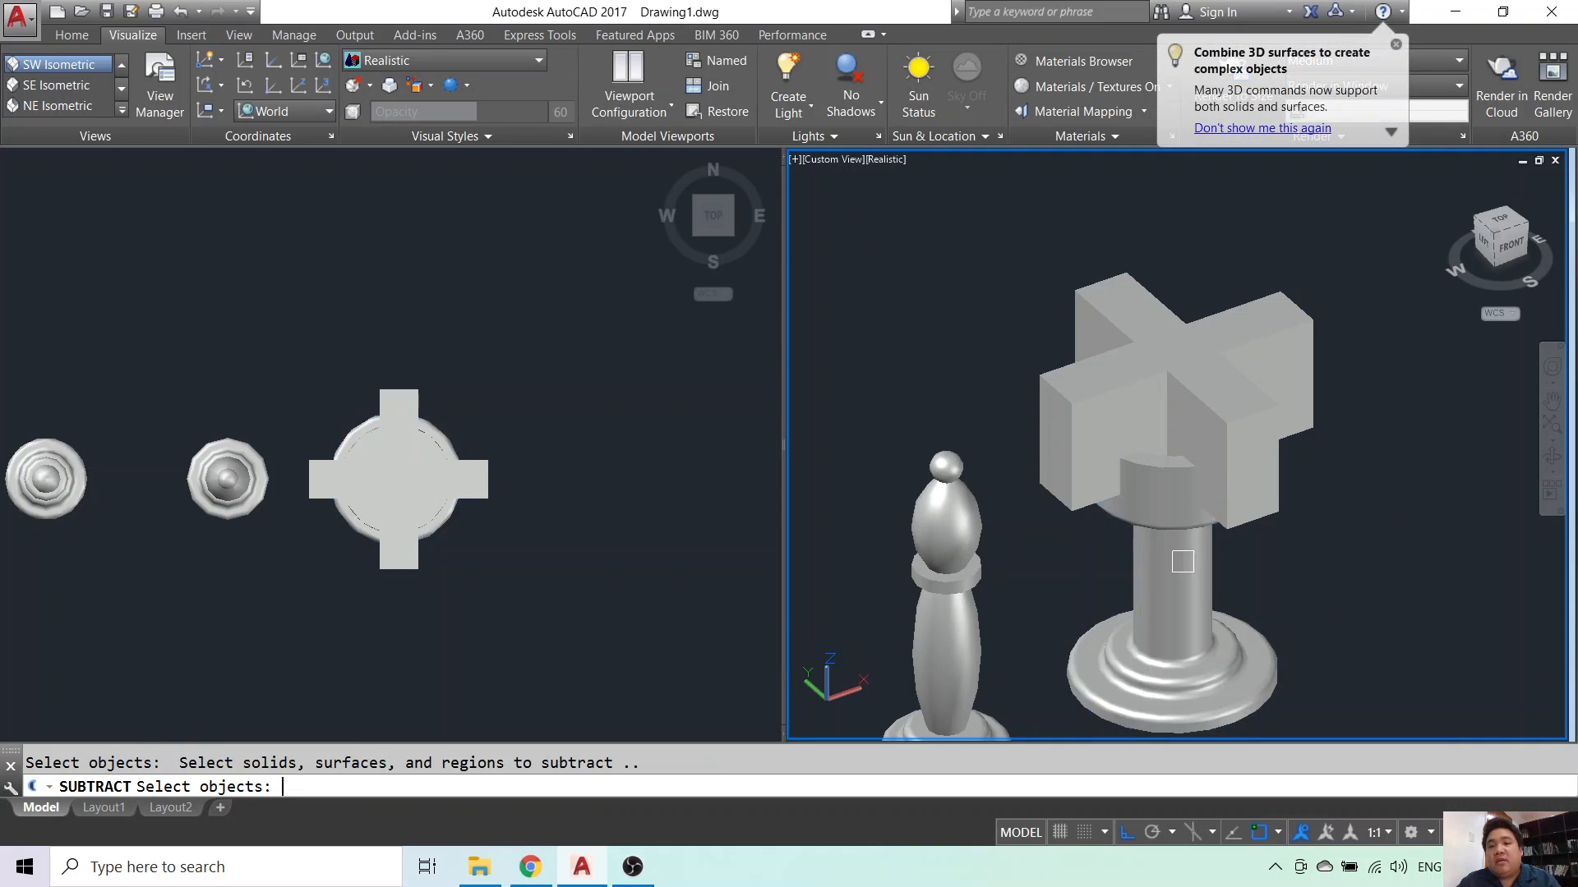
click(1235, 527)
click(1311, 434)
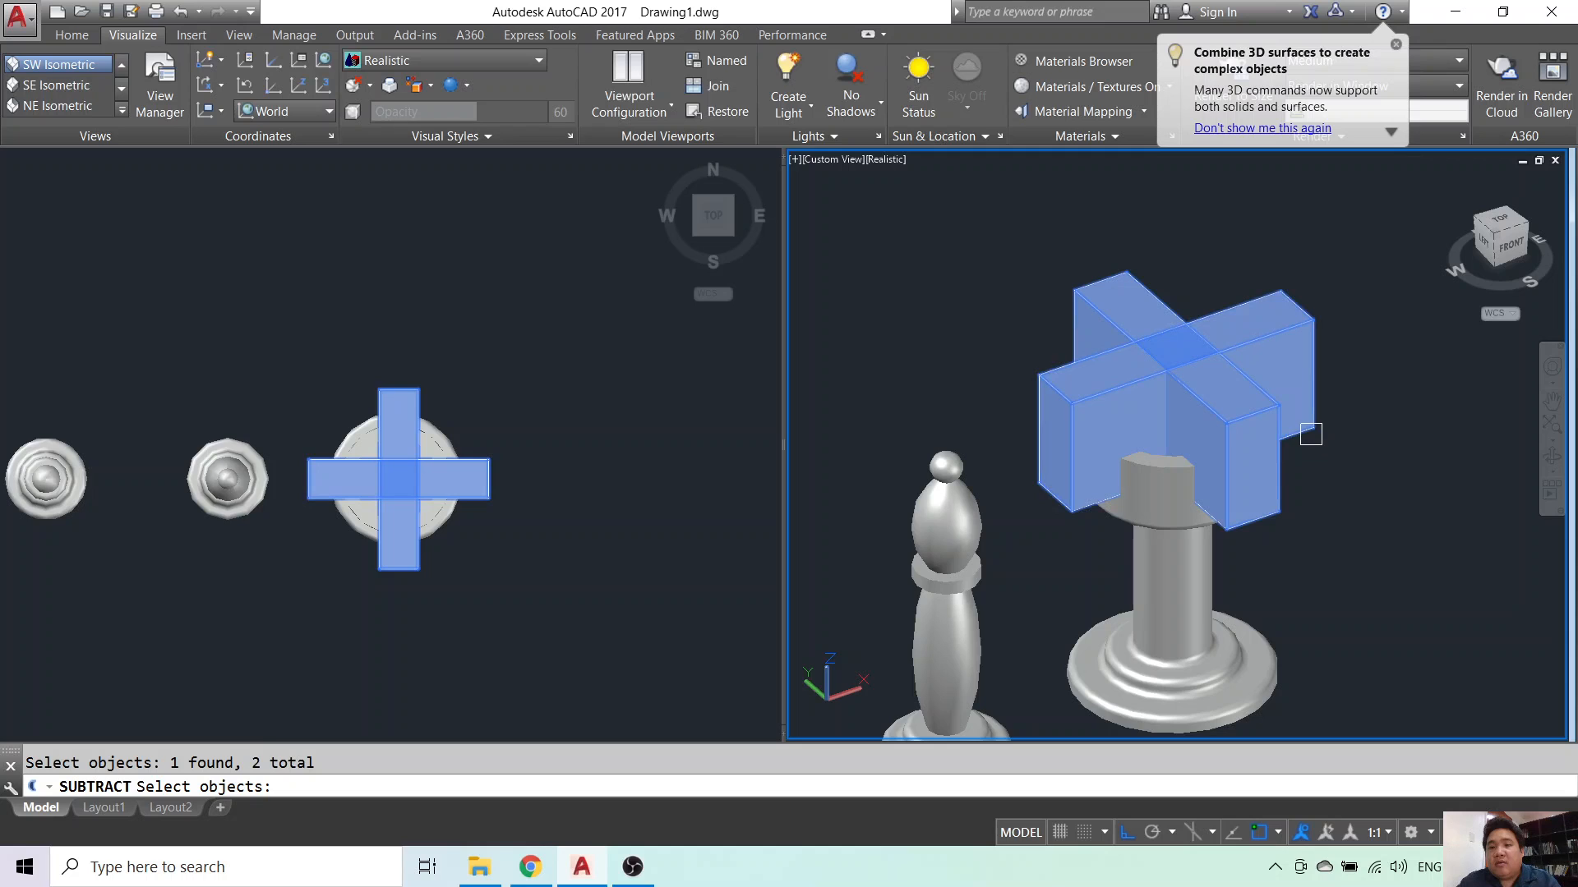
key(Return)
- Orbit the 3D view around to a front view of the pieces
shift+middle_drag(1303, 598, 1138, 551)
scroll(1290, 538, down, 2)
middle_drag(1290, 538, 1324, 503)
shift+middle_drag(1163, 535, 1244, 534)
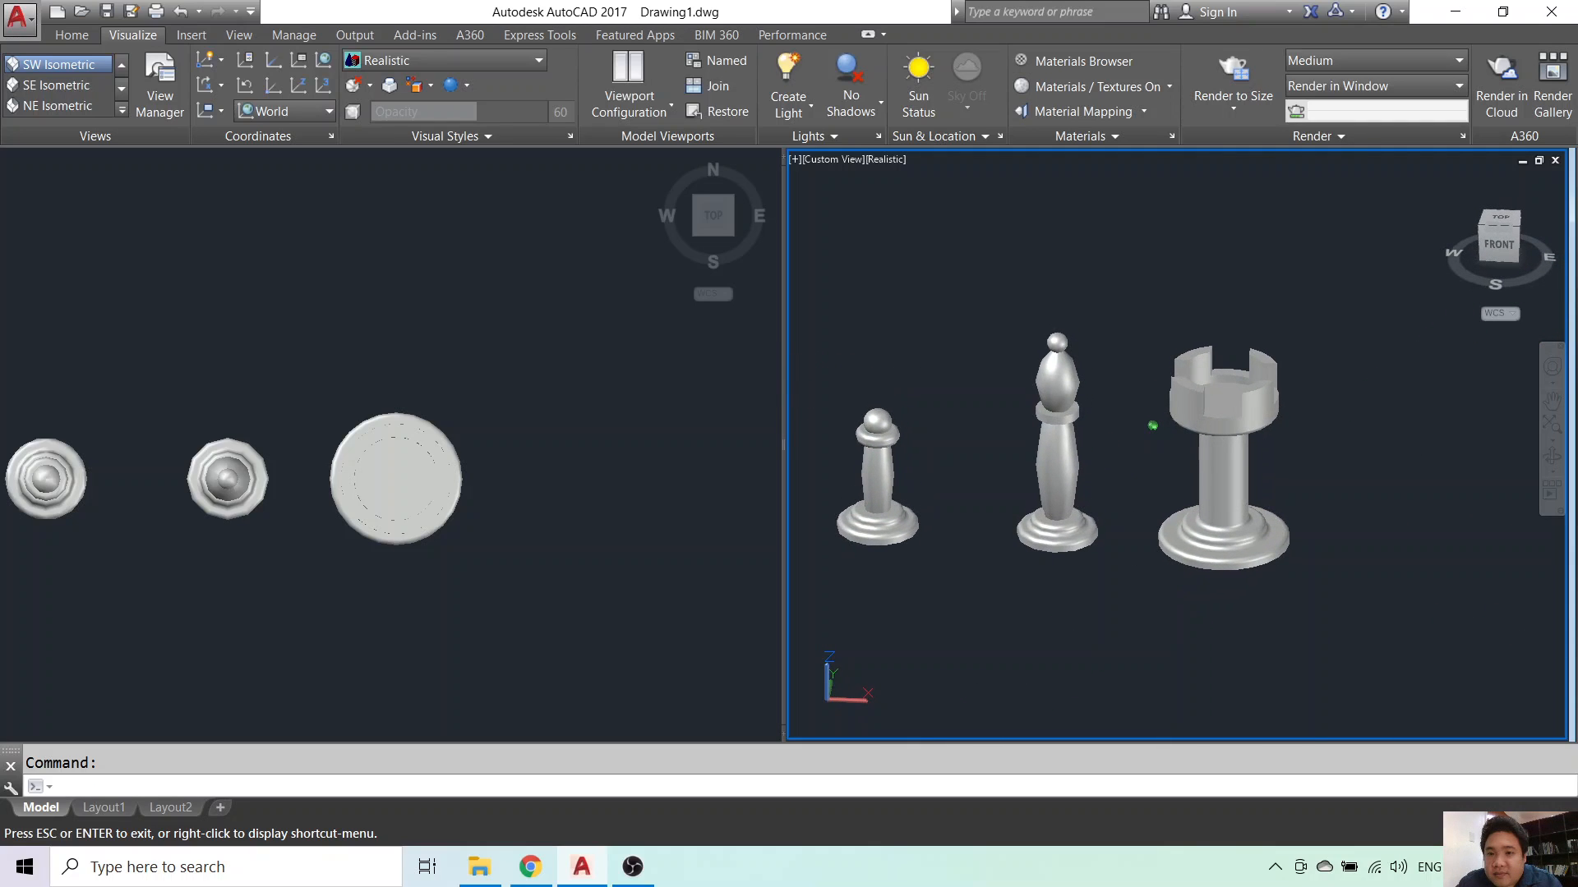
- Recentre both viewports on the finished pieces, then switch to OBS Studio
middle_drag(1130, 541, 1247, 539)
shift+middle_drag(1309, 589, 1231, 611)
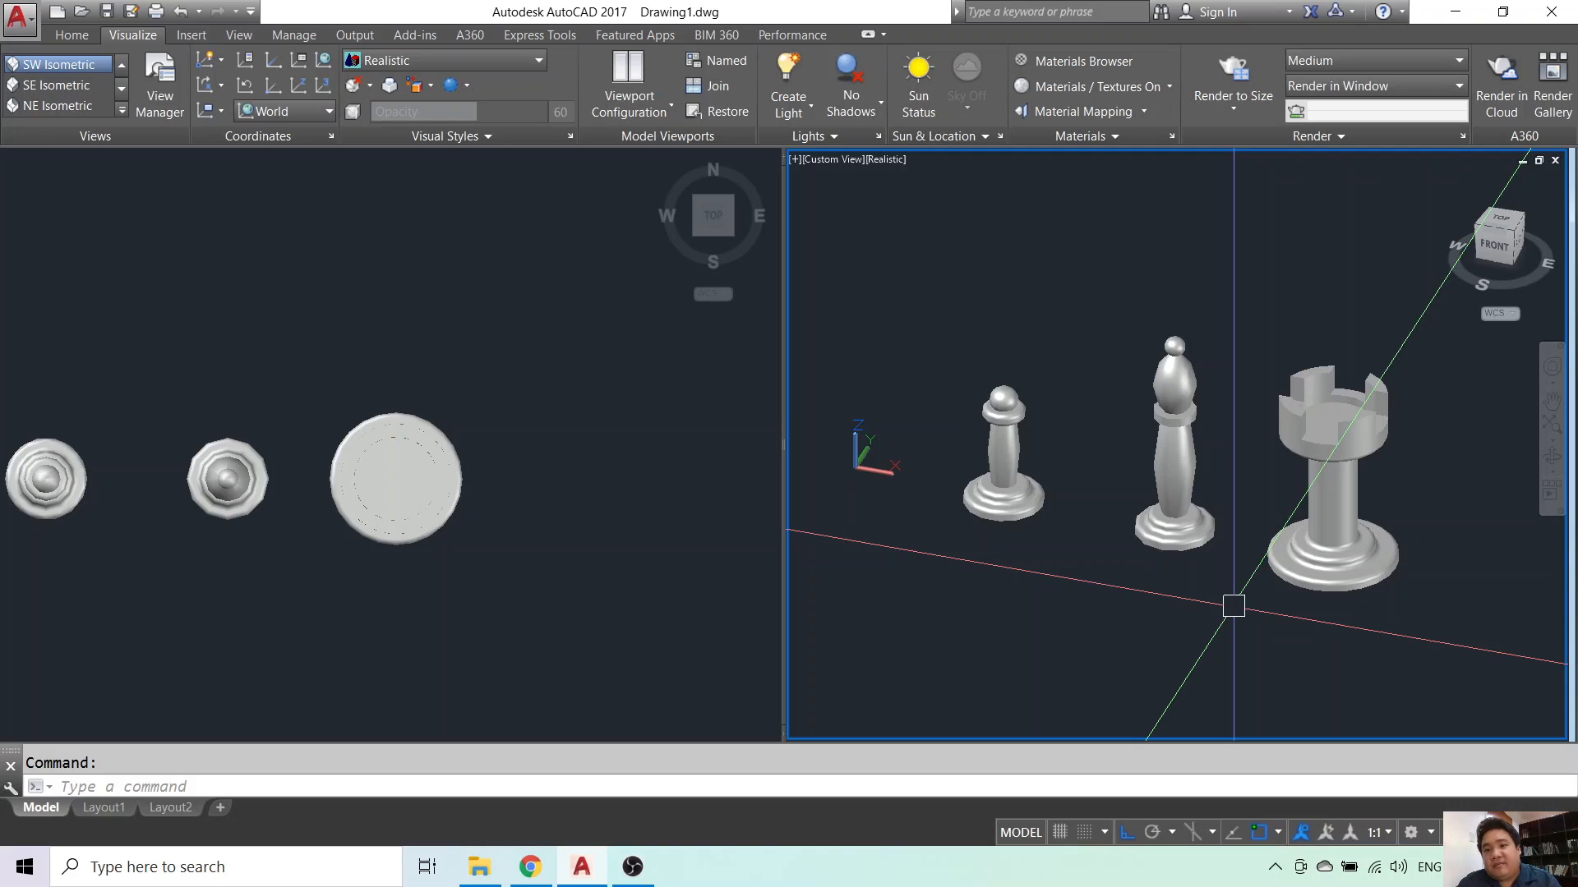
click(513, 566)
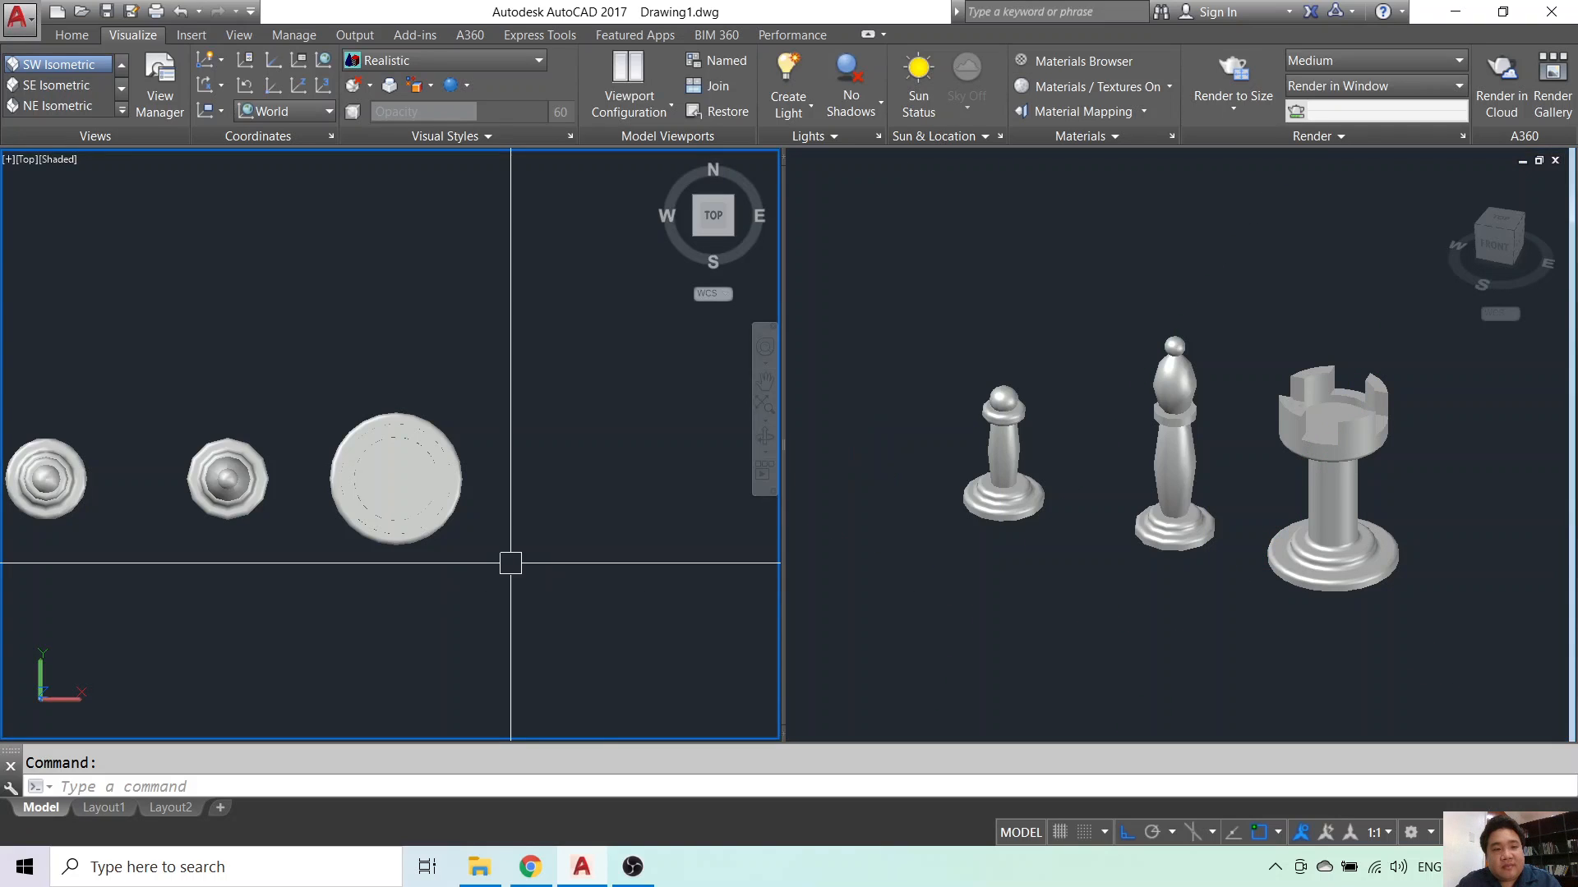
middle_drag(511, 560, 600, 570)
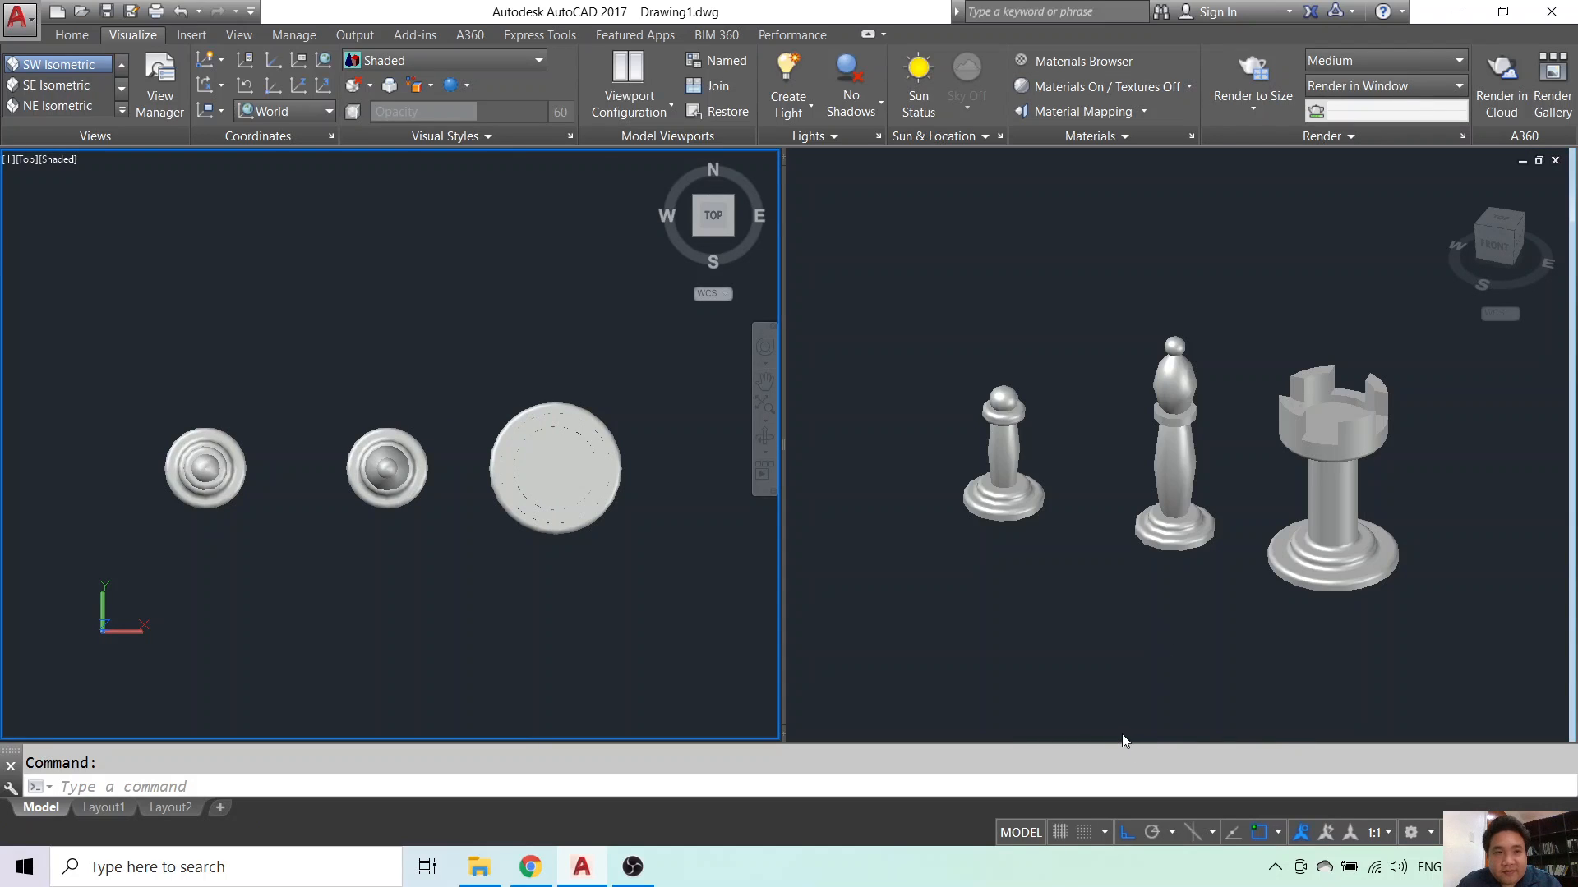
click(632, 867)
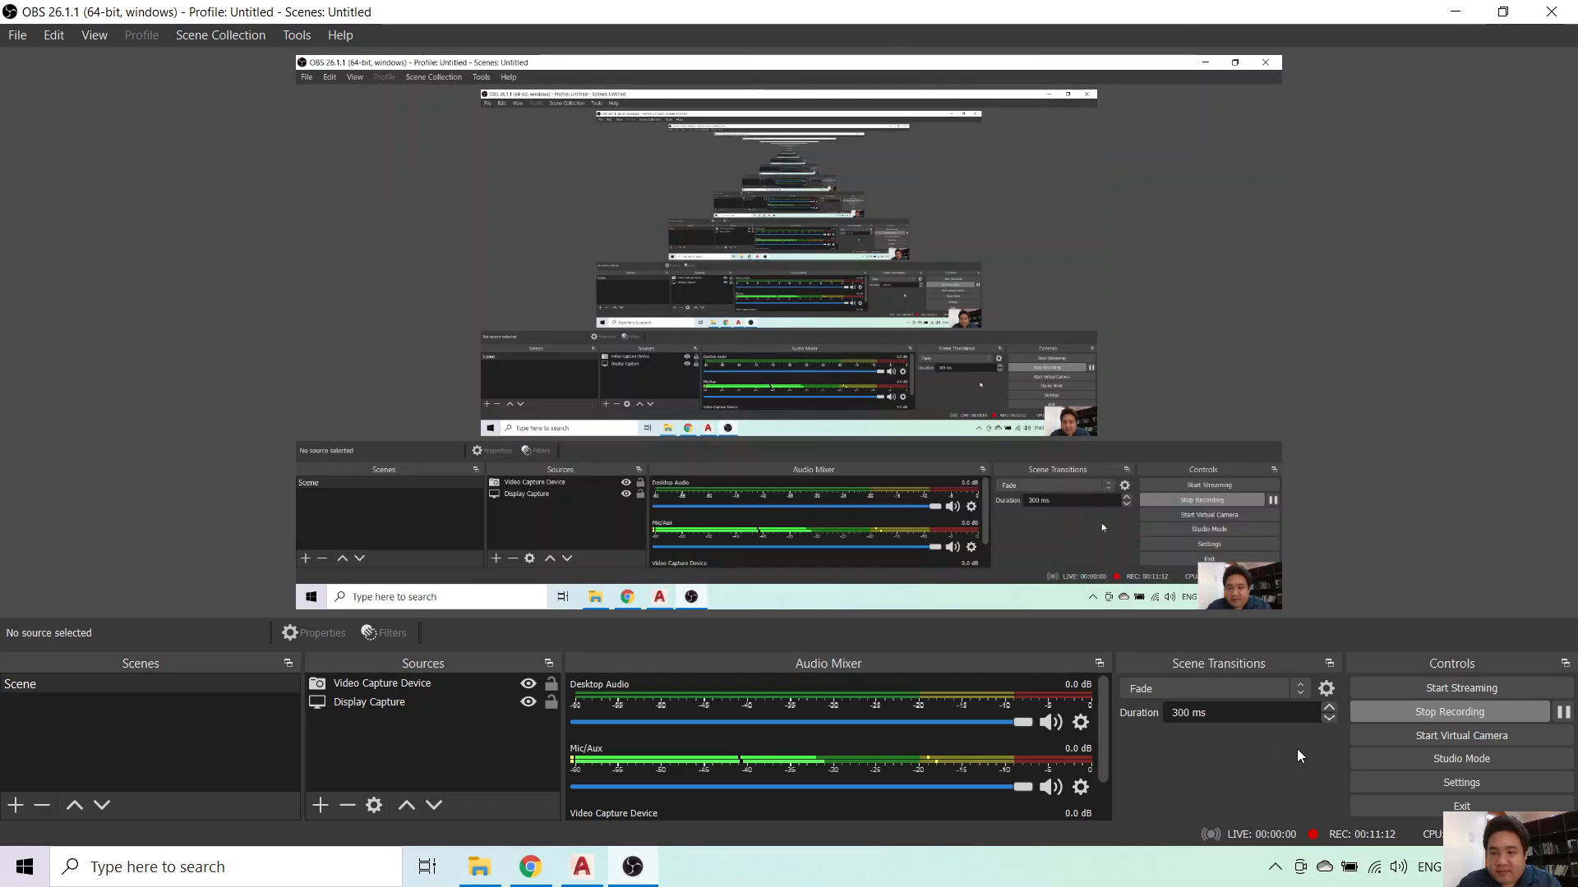